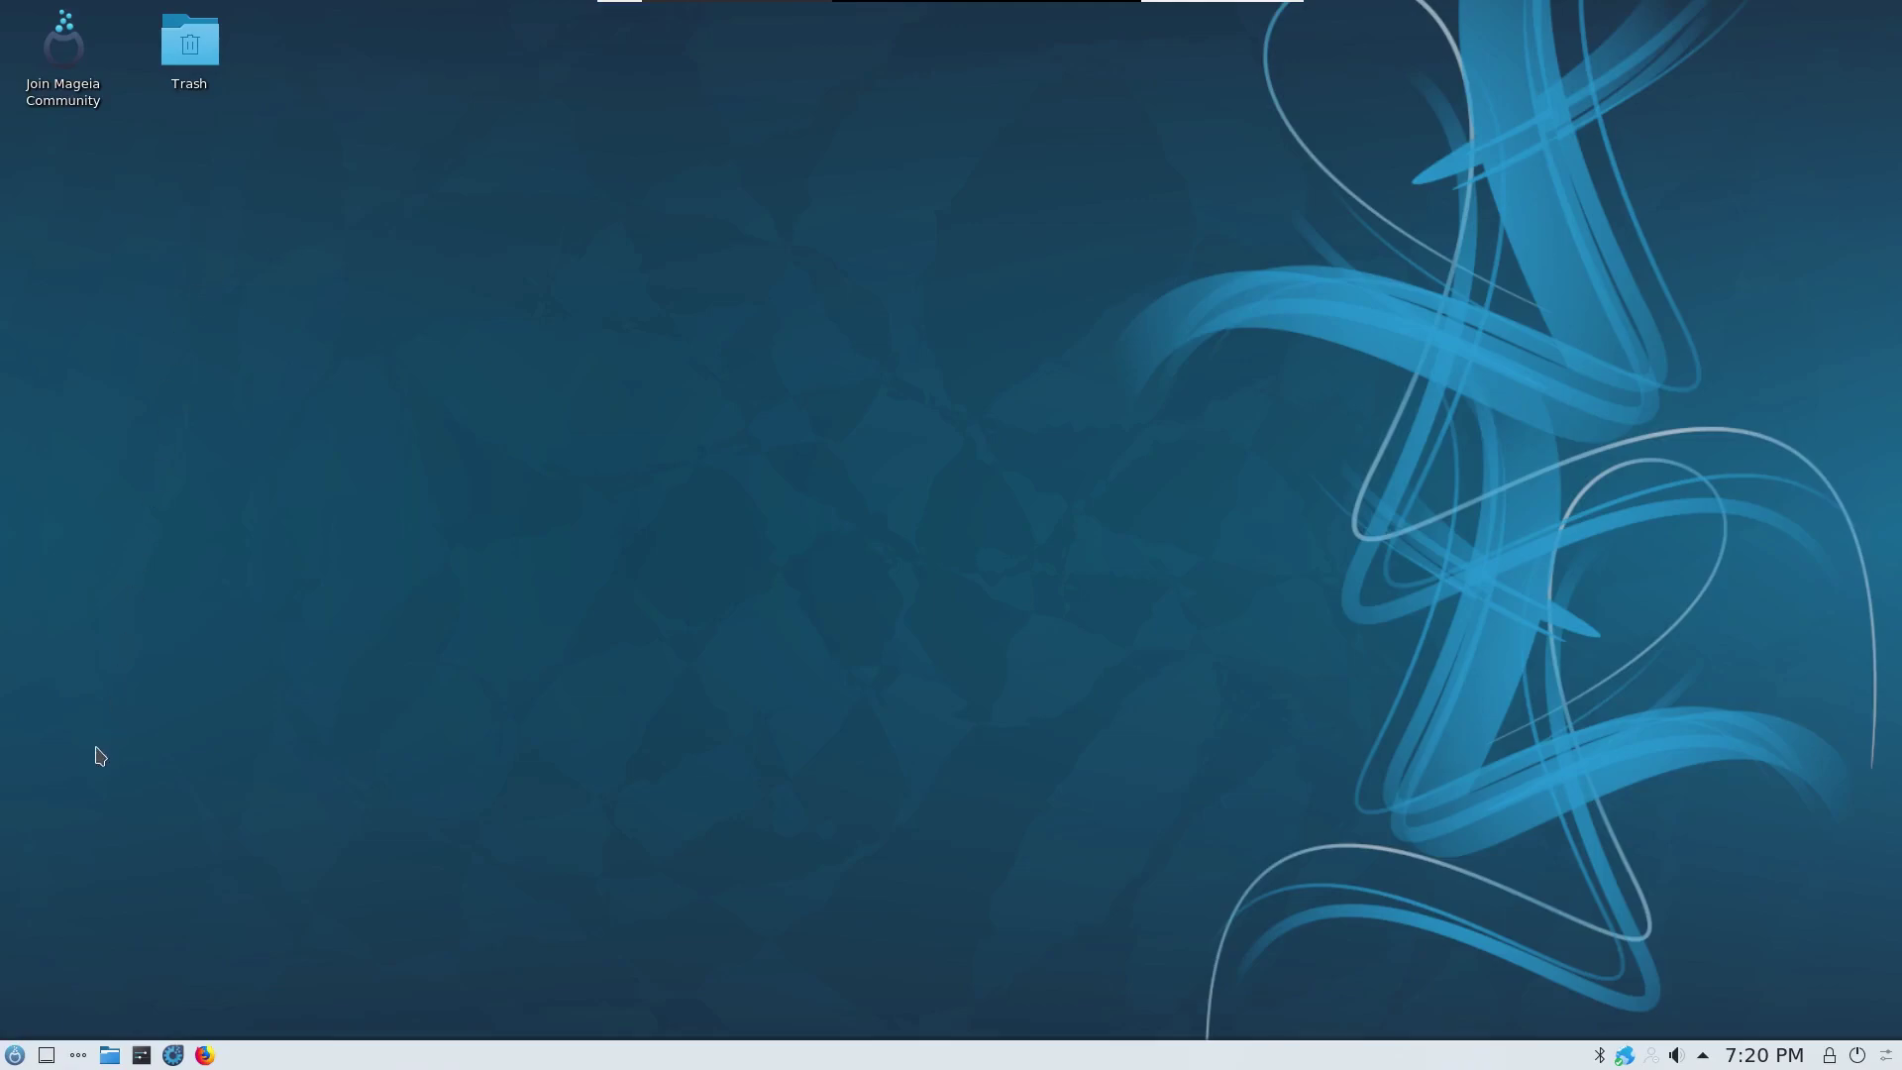
Step: Open Dolphin at the Home folder and position its window near the screen centre
{"action": "left_click", "coordinate": [109, 1055]}
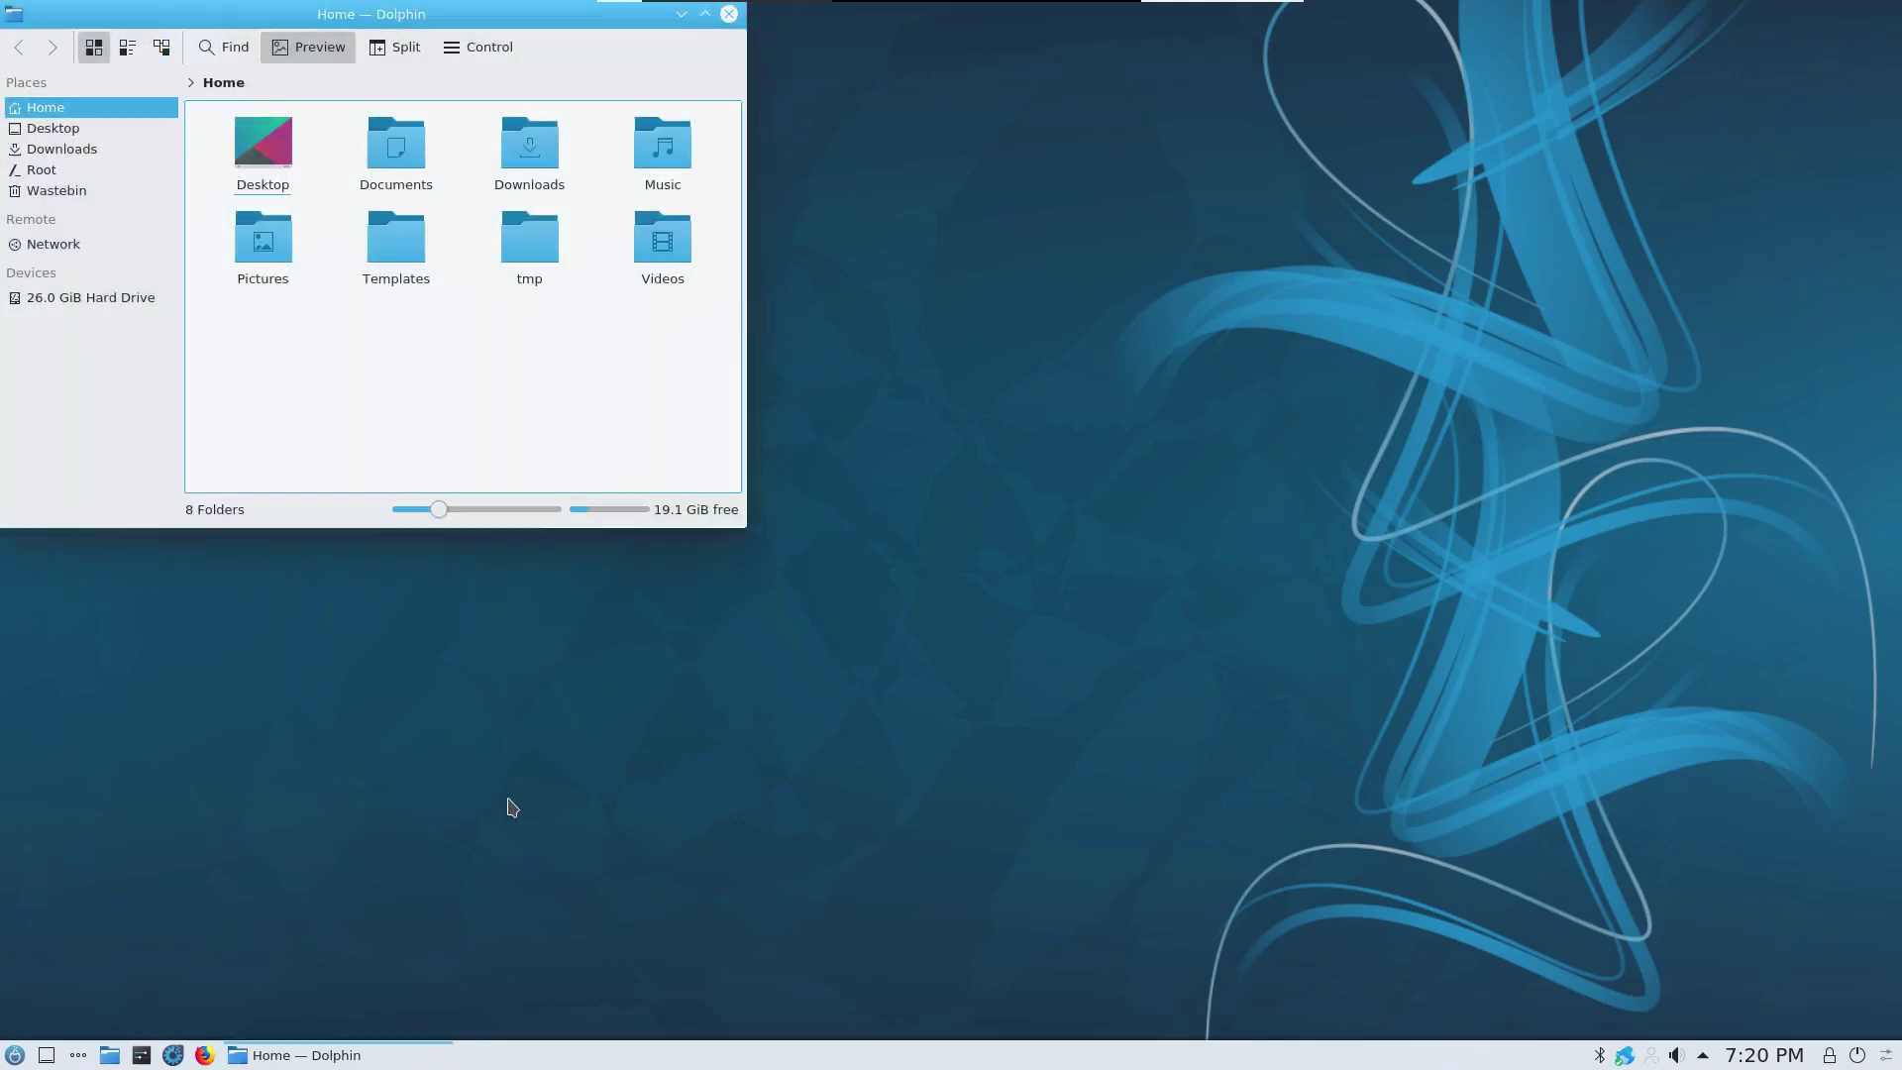
{"action": "left_click_drag", "start_coordinate": [455, 17], "coordinate": [1030, 228]}
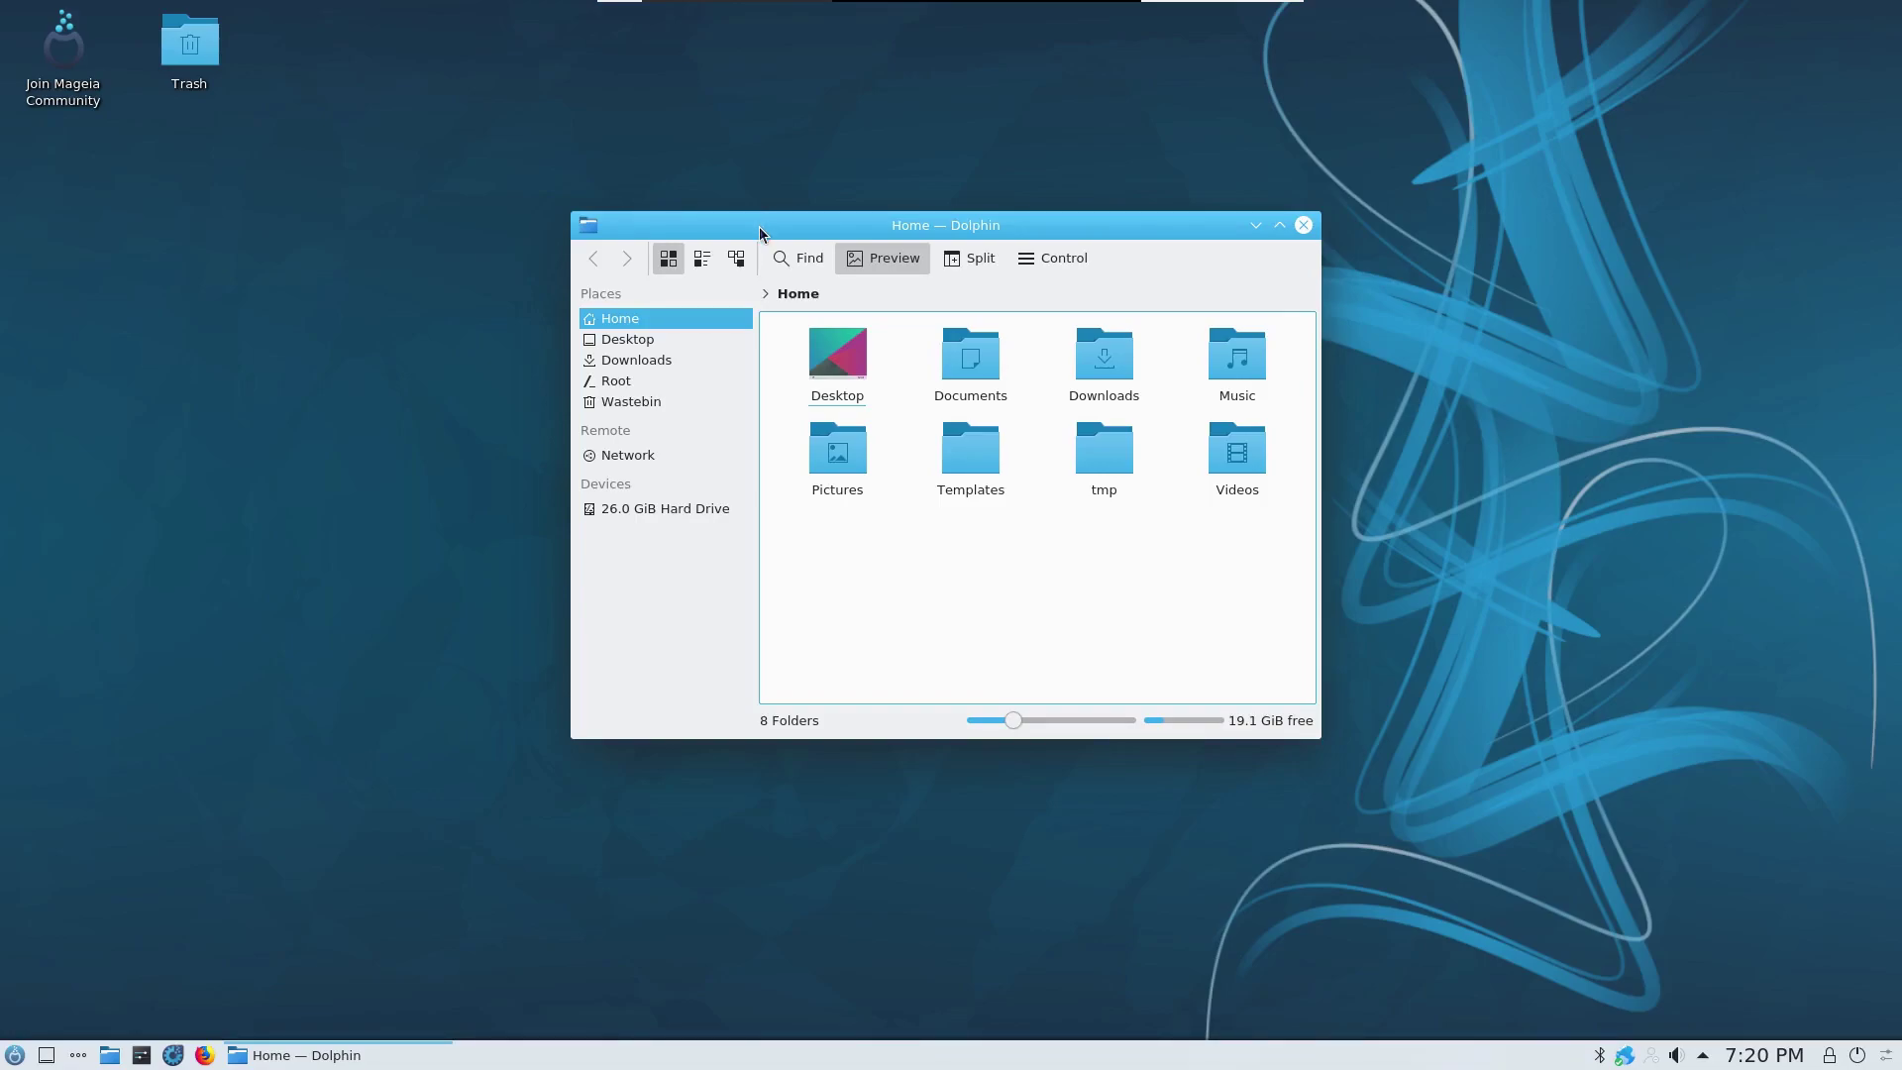
{"action": "left_click_drag", "start_coordinate": [759, 225], "coordinate": [717, 235]}
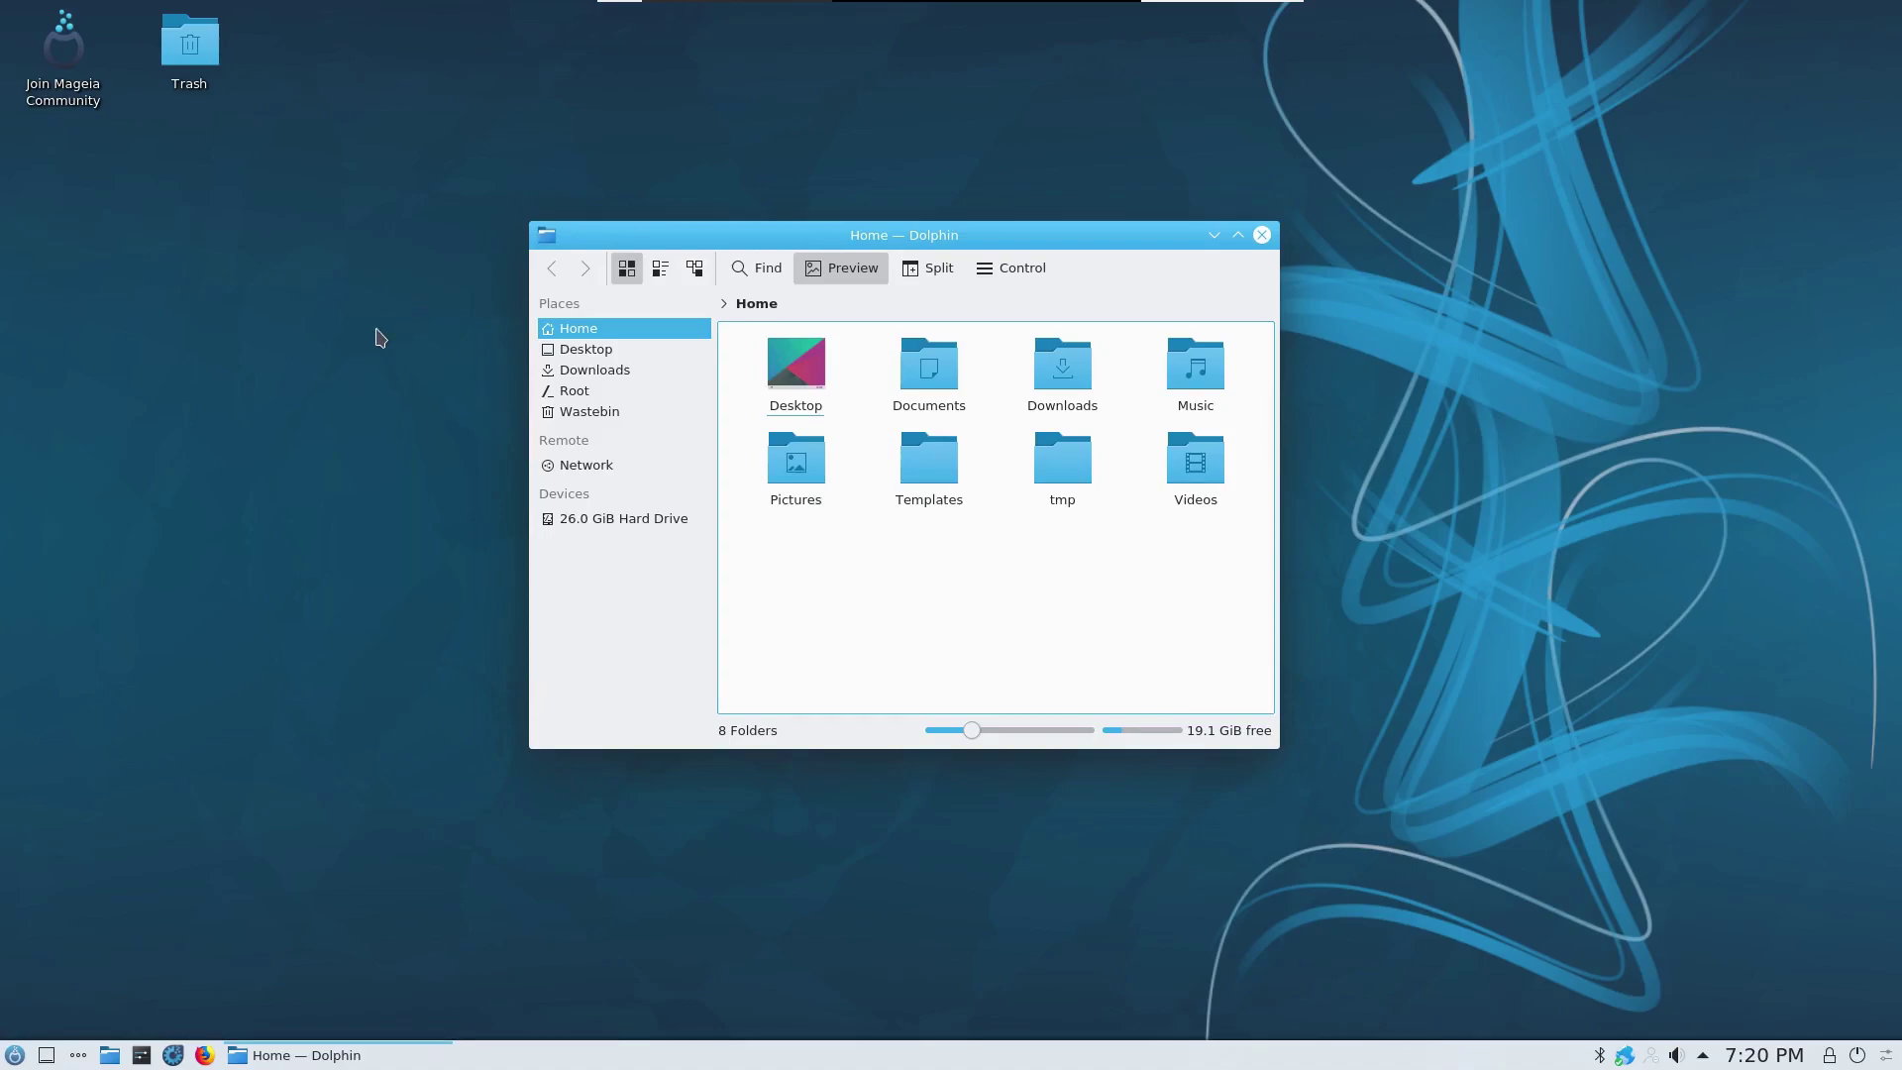
{"action": "left_click", "coordinate": [15, 1055]}
{"action": "mouse_move", "coordinate": [164, 844]}
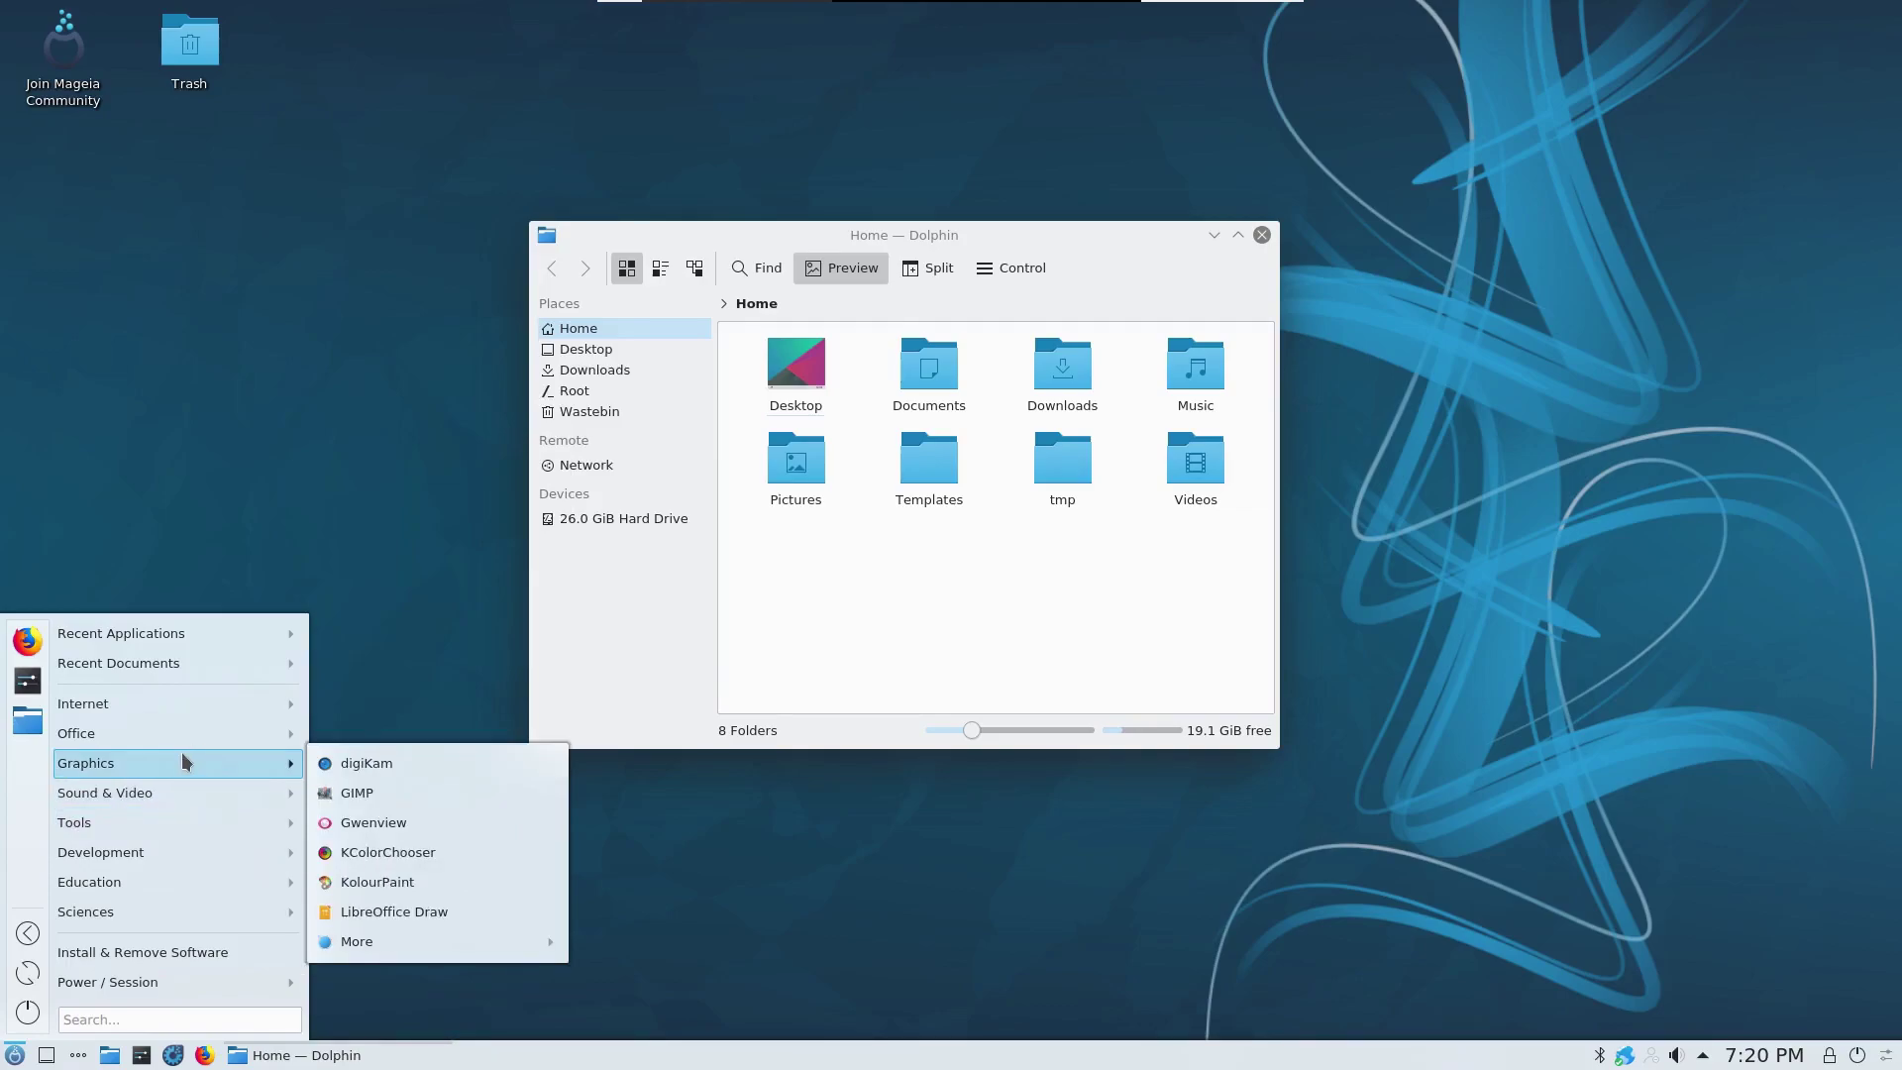
{"action": "mouse_move", "coordinate": [199, 701]}
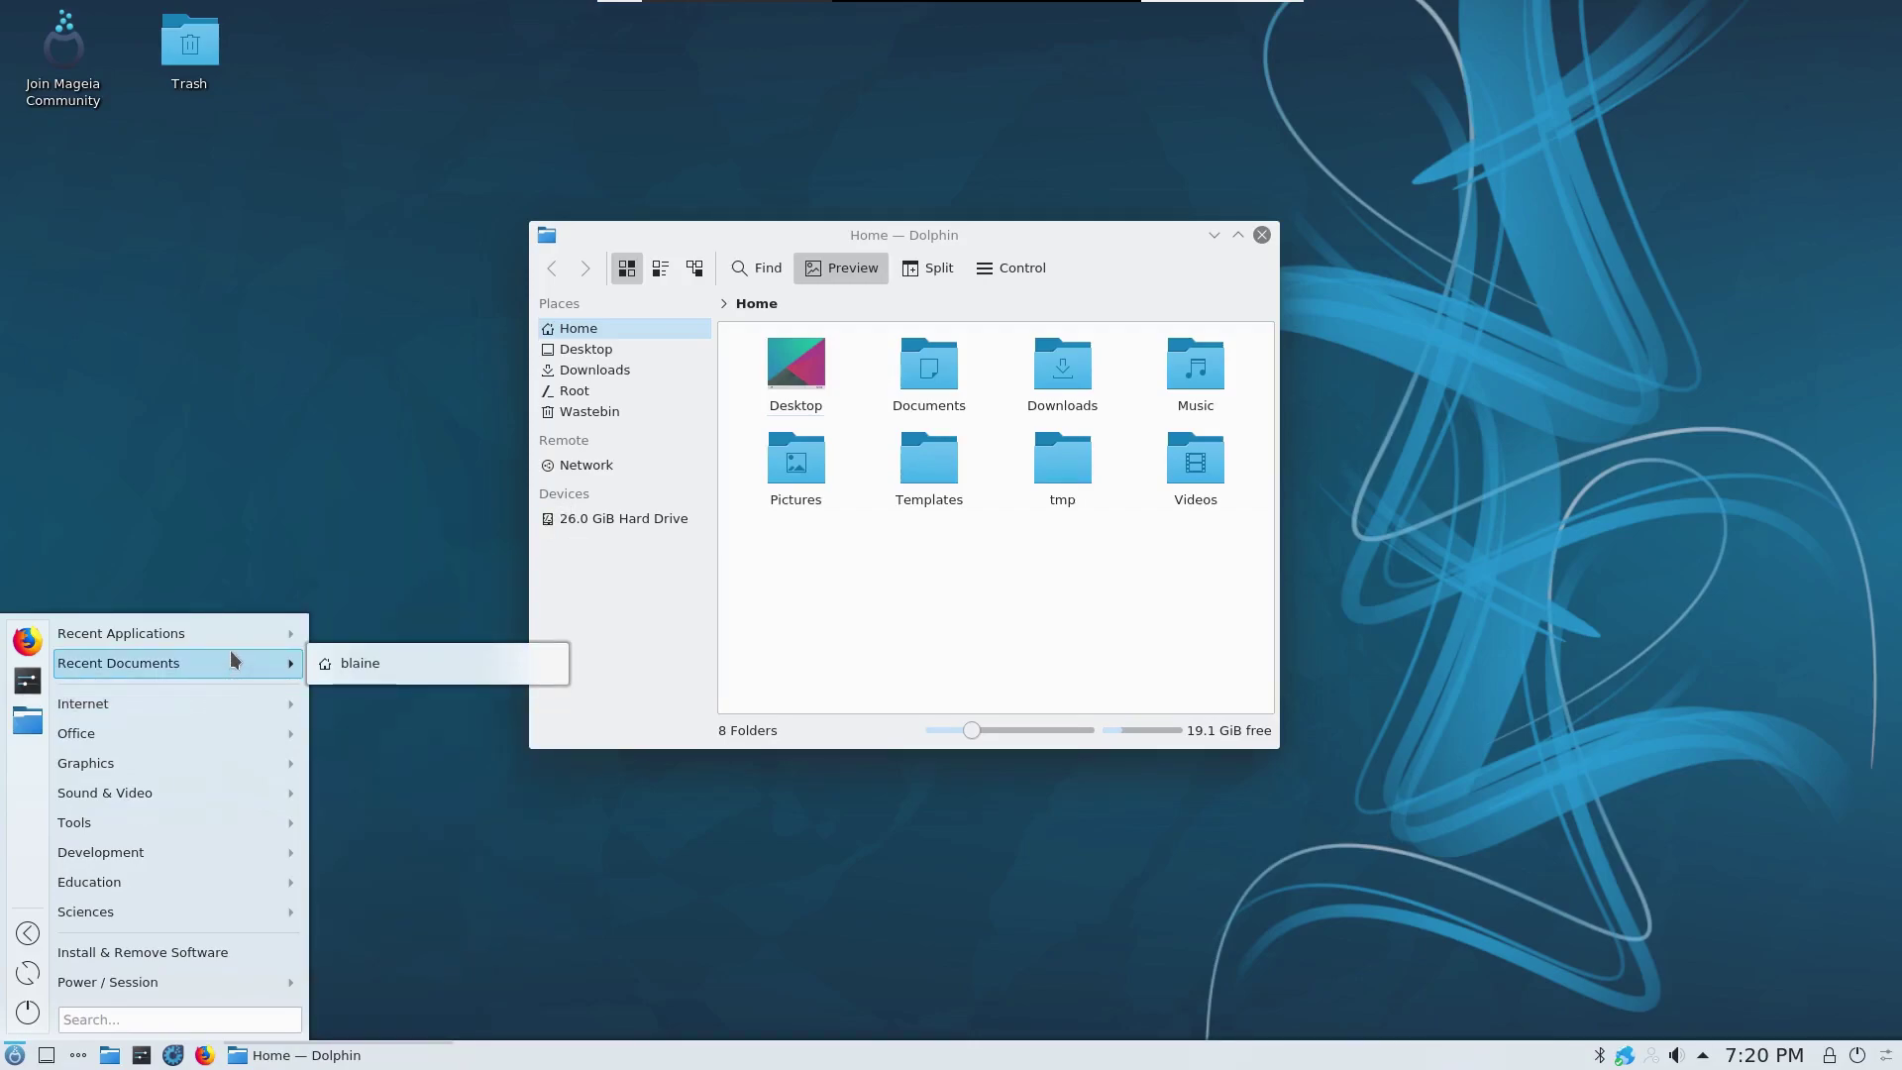
{"action": "mouse_move", "coordinate": [231, 639]}
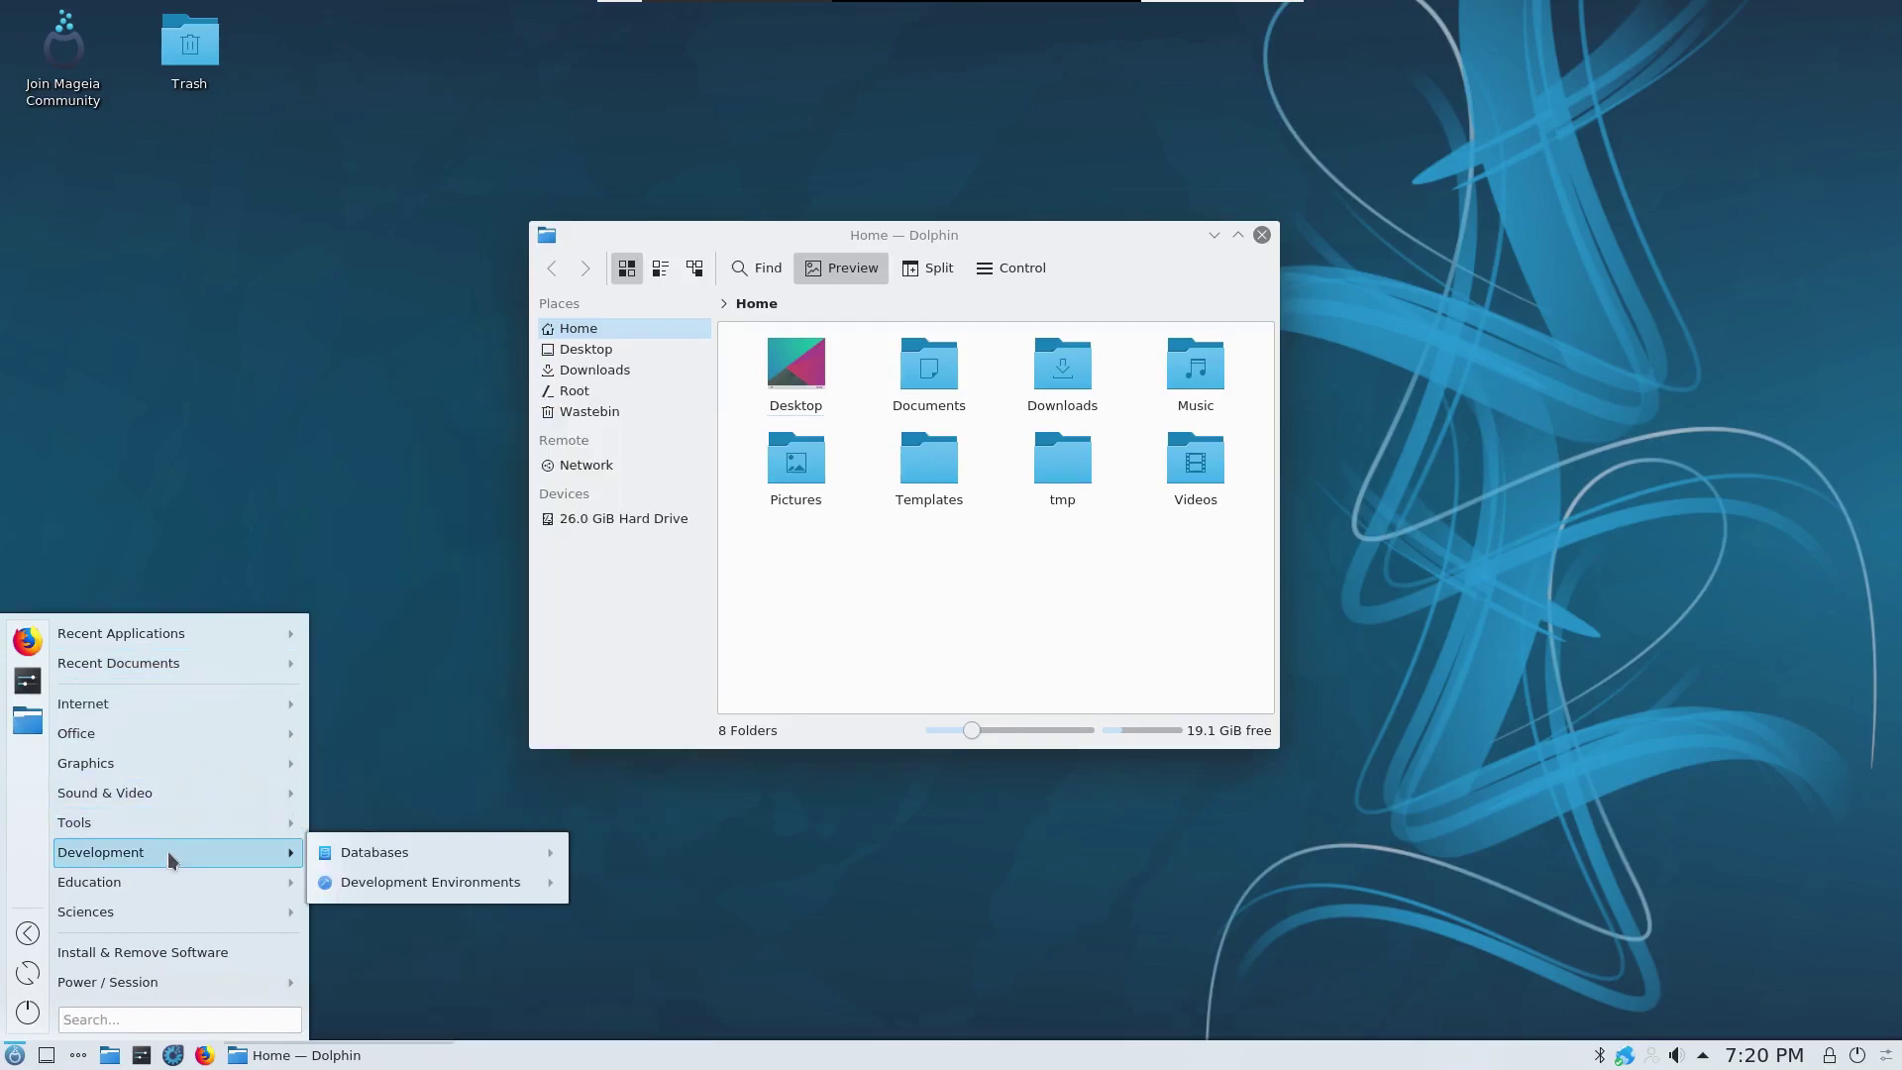
{"action": "mouse_move", "coordinate": [158, 876]}
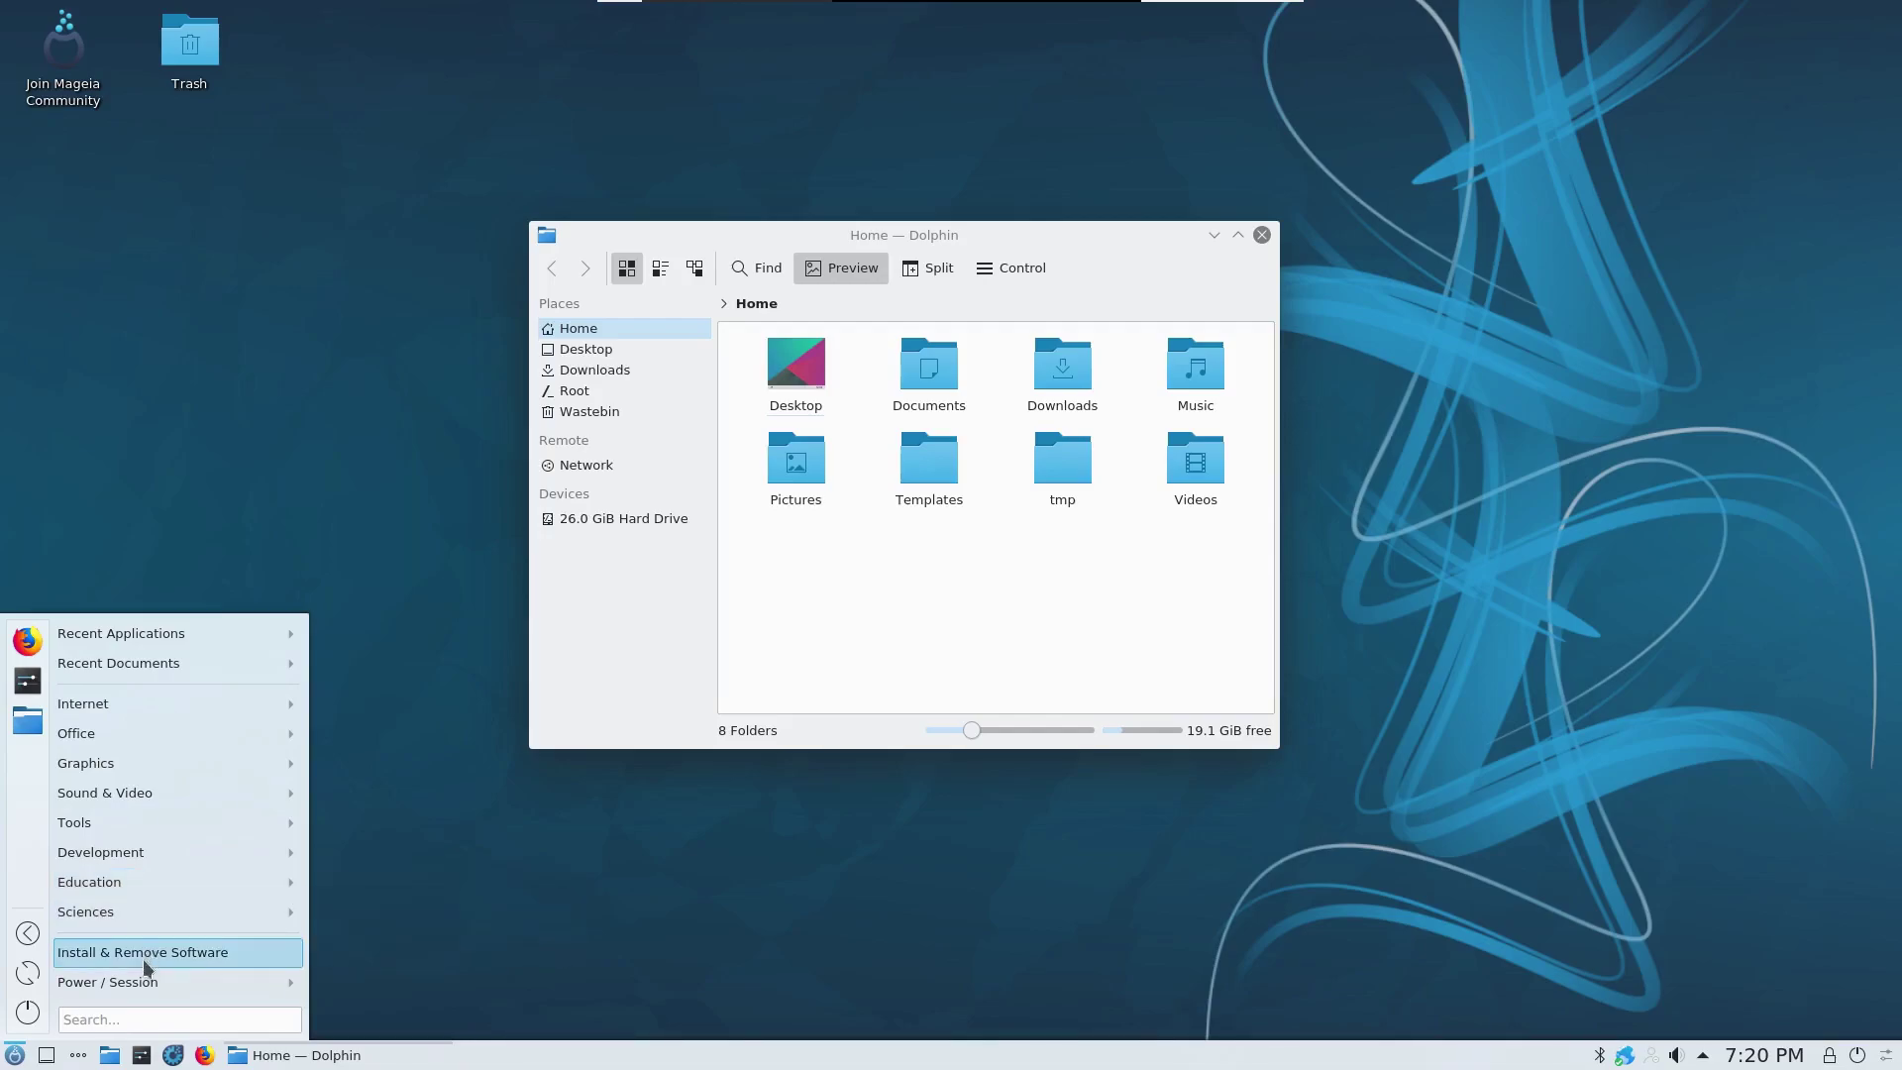
{"action": "mouse_move", "coordinate": [135, 982]}
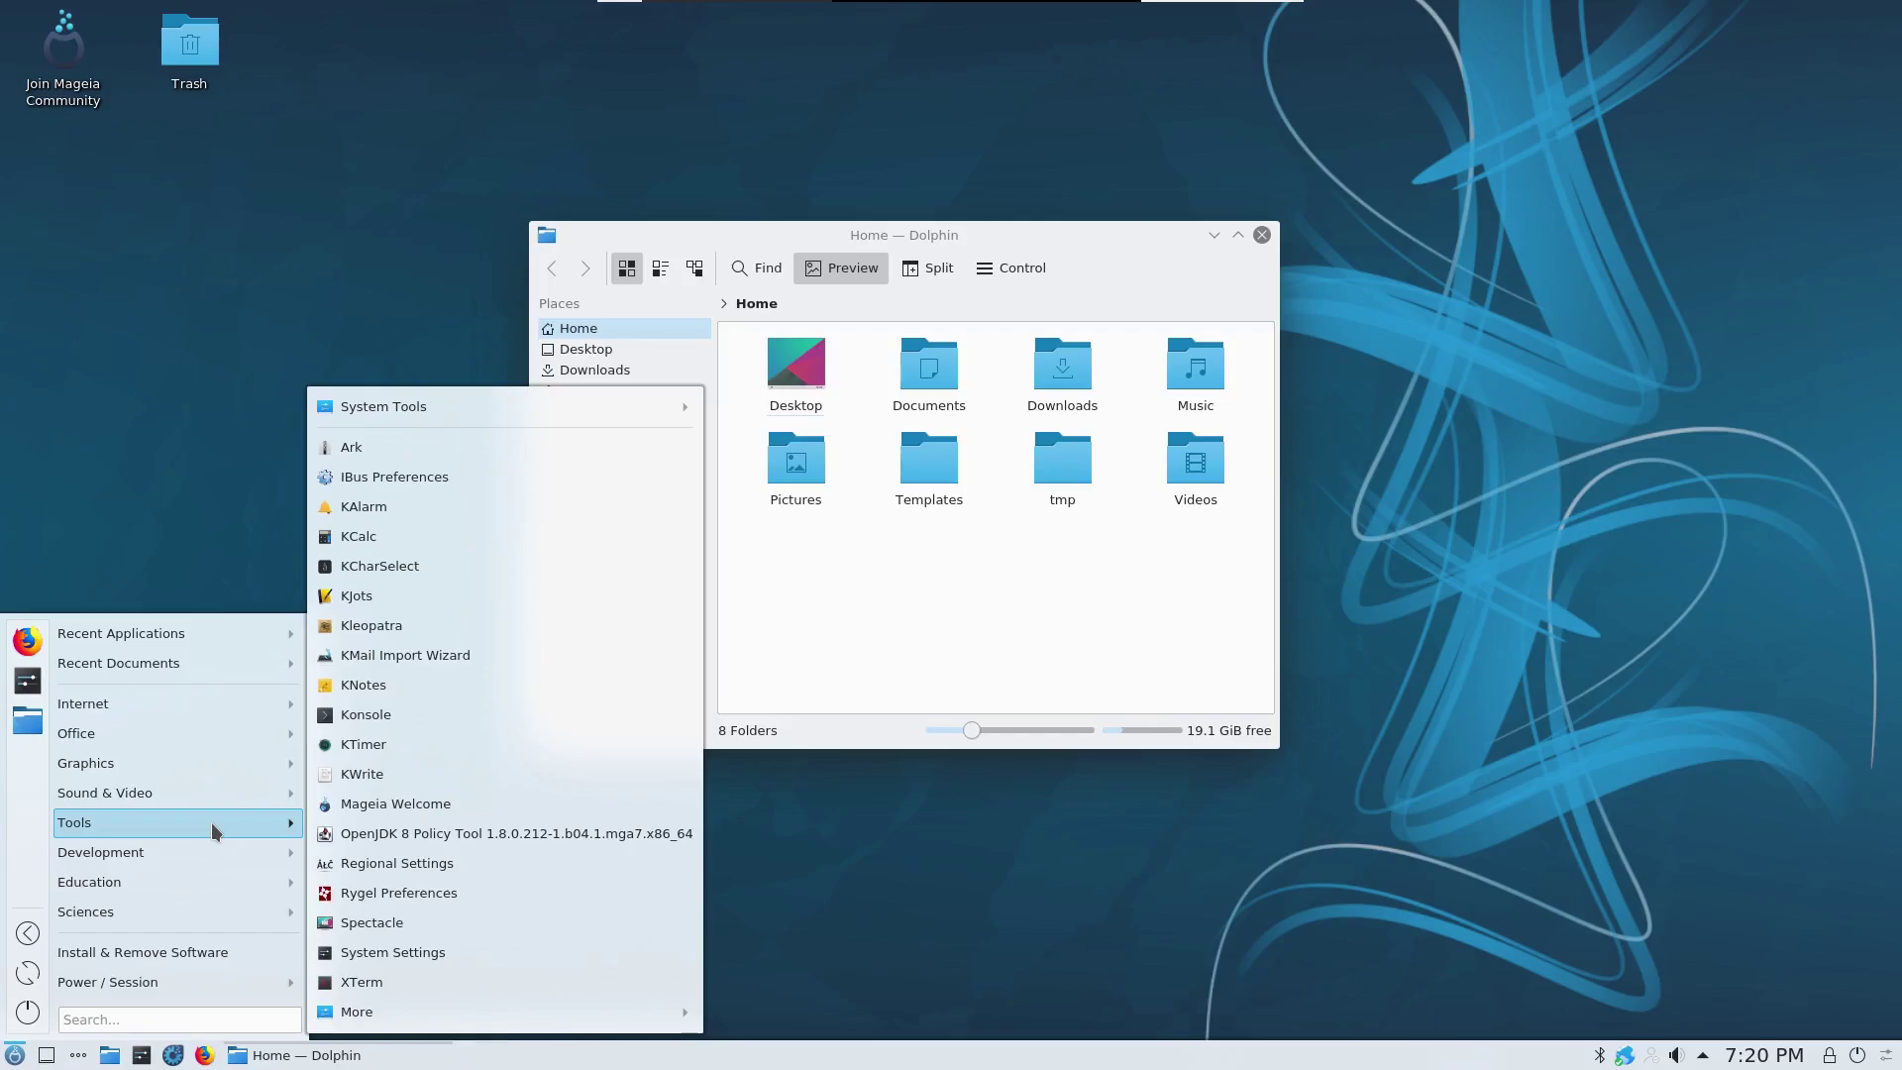
{"action": "mouse_move", "coordinate": [217, 796]}
{"action": "left_click", "coordinate": [178, 501]}
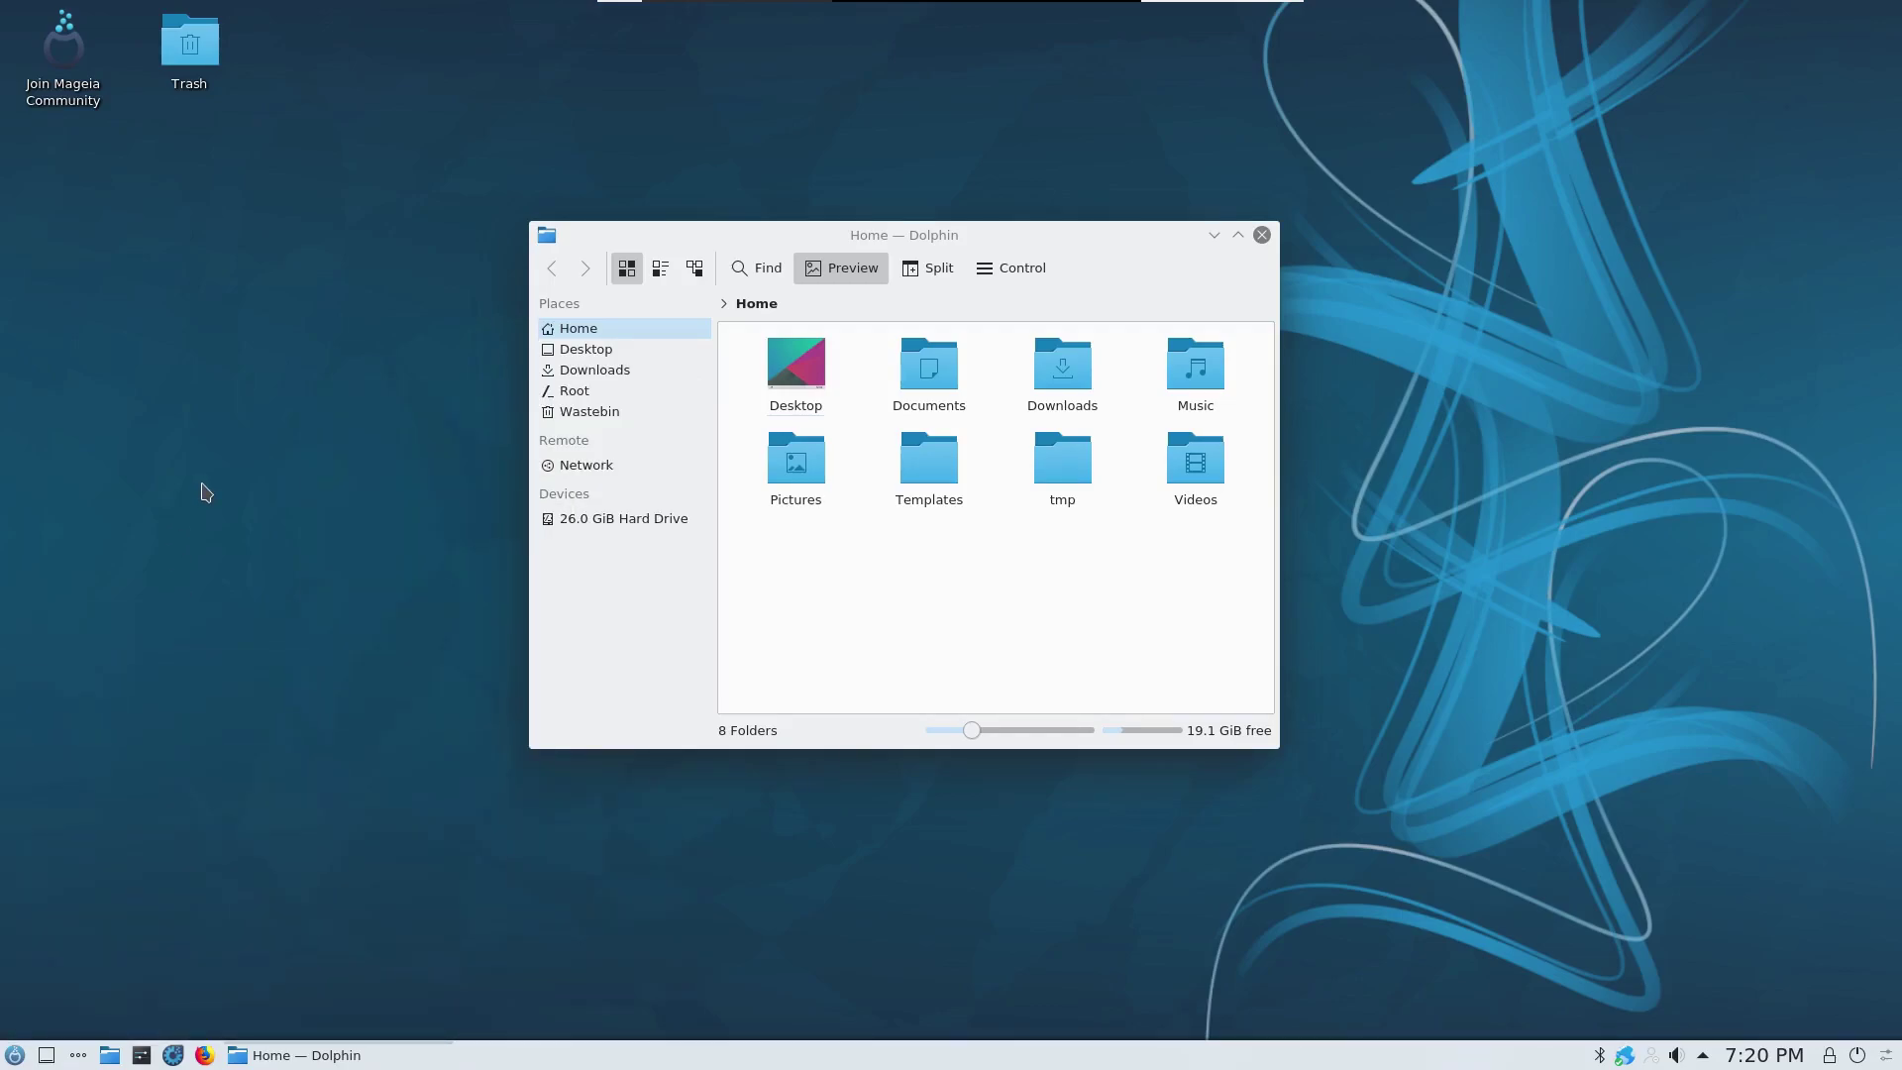
Step: Close Dolphin, then reopen it at the Home folder, placed right of and below centre
{"action": "left_click_drag", "start_coordinate": [662, 235], "coordinate": [565, 241]}
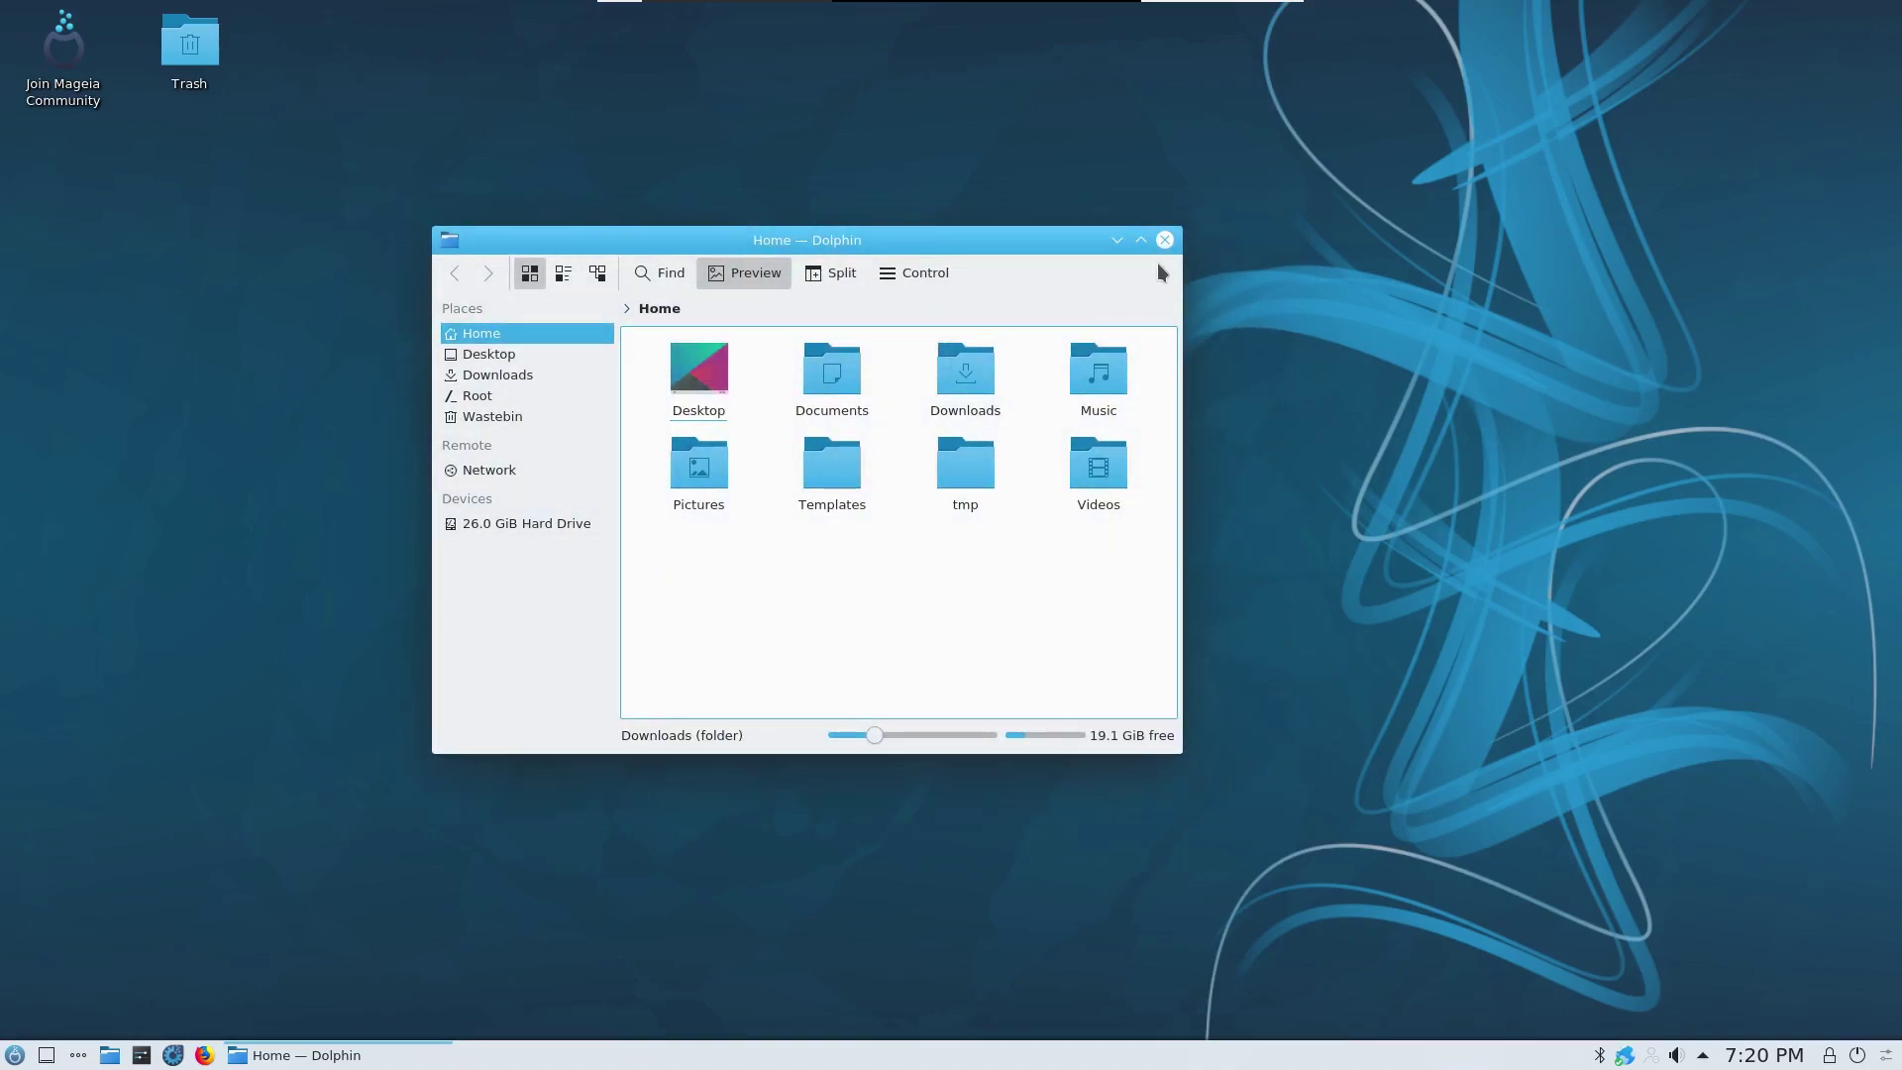
{"action": "left_click", "coordinate": [1165, 234]}
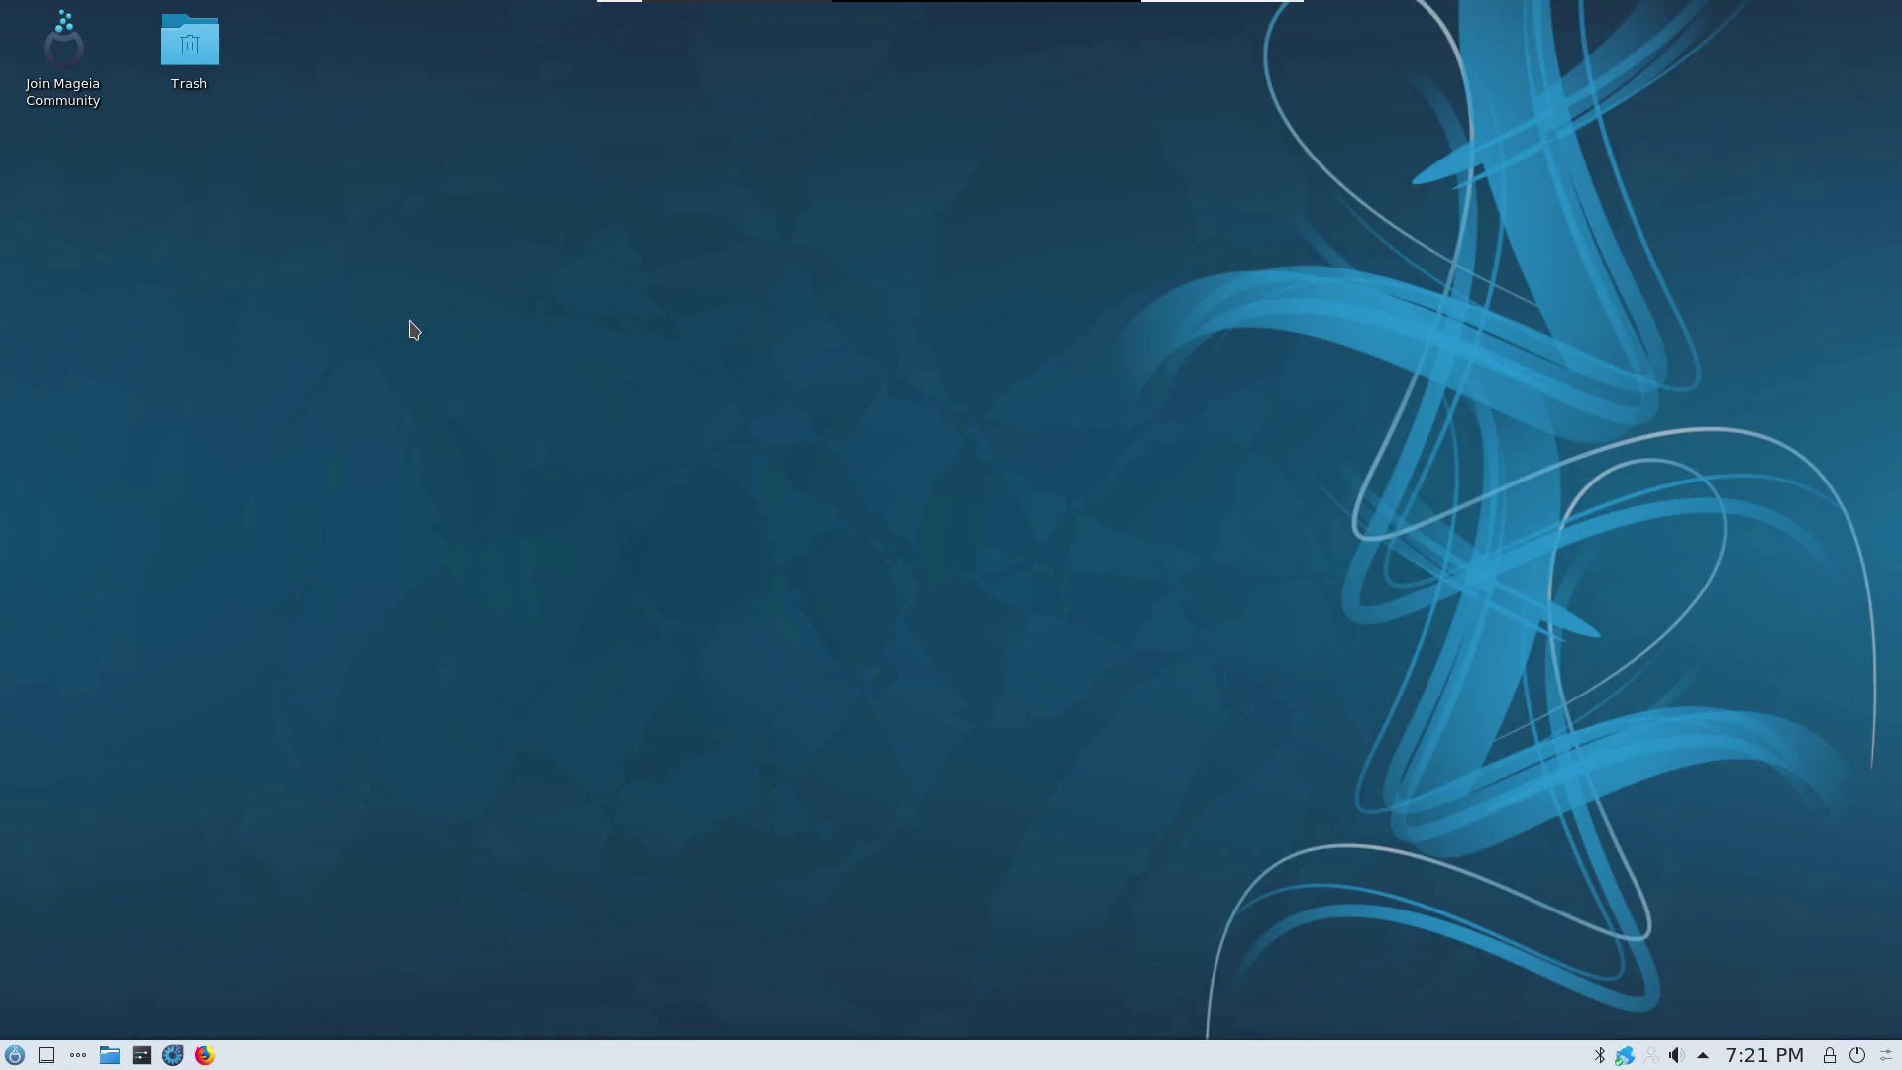
{"action": "right_click", "coordinate": [387, 361]}
{"action": "left_click", "coordinate": [310, 370]}
{"action": "left_click", "coordinate": [109, 1055]}
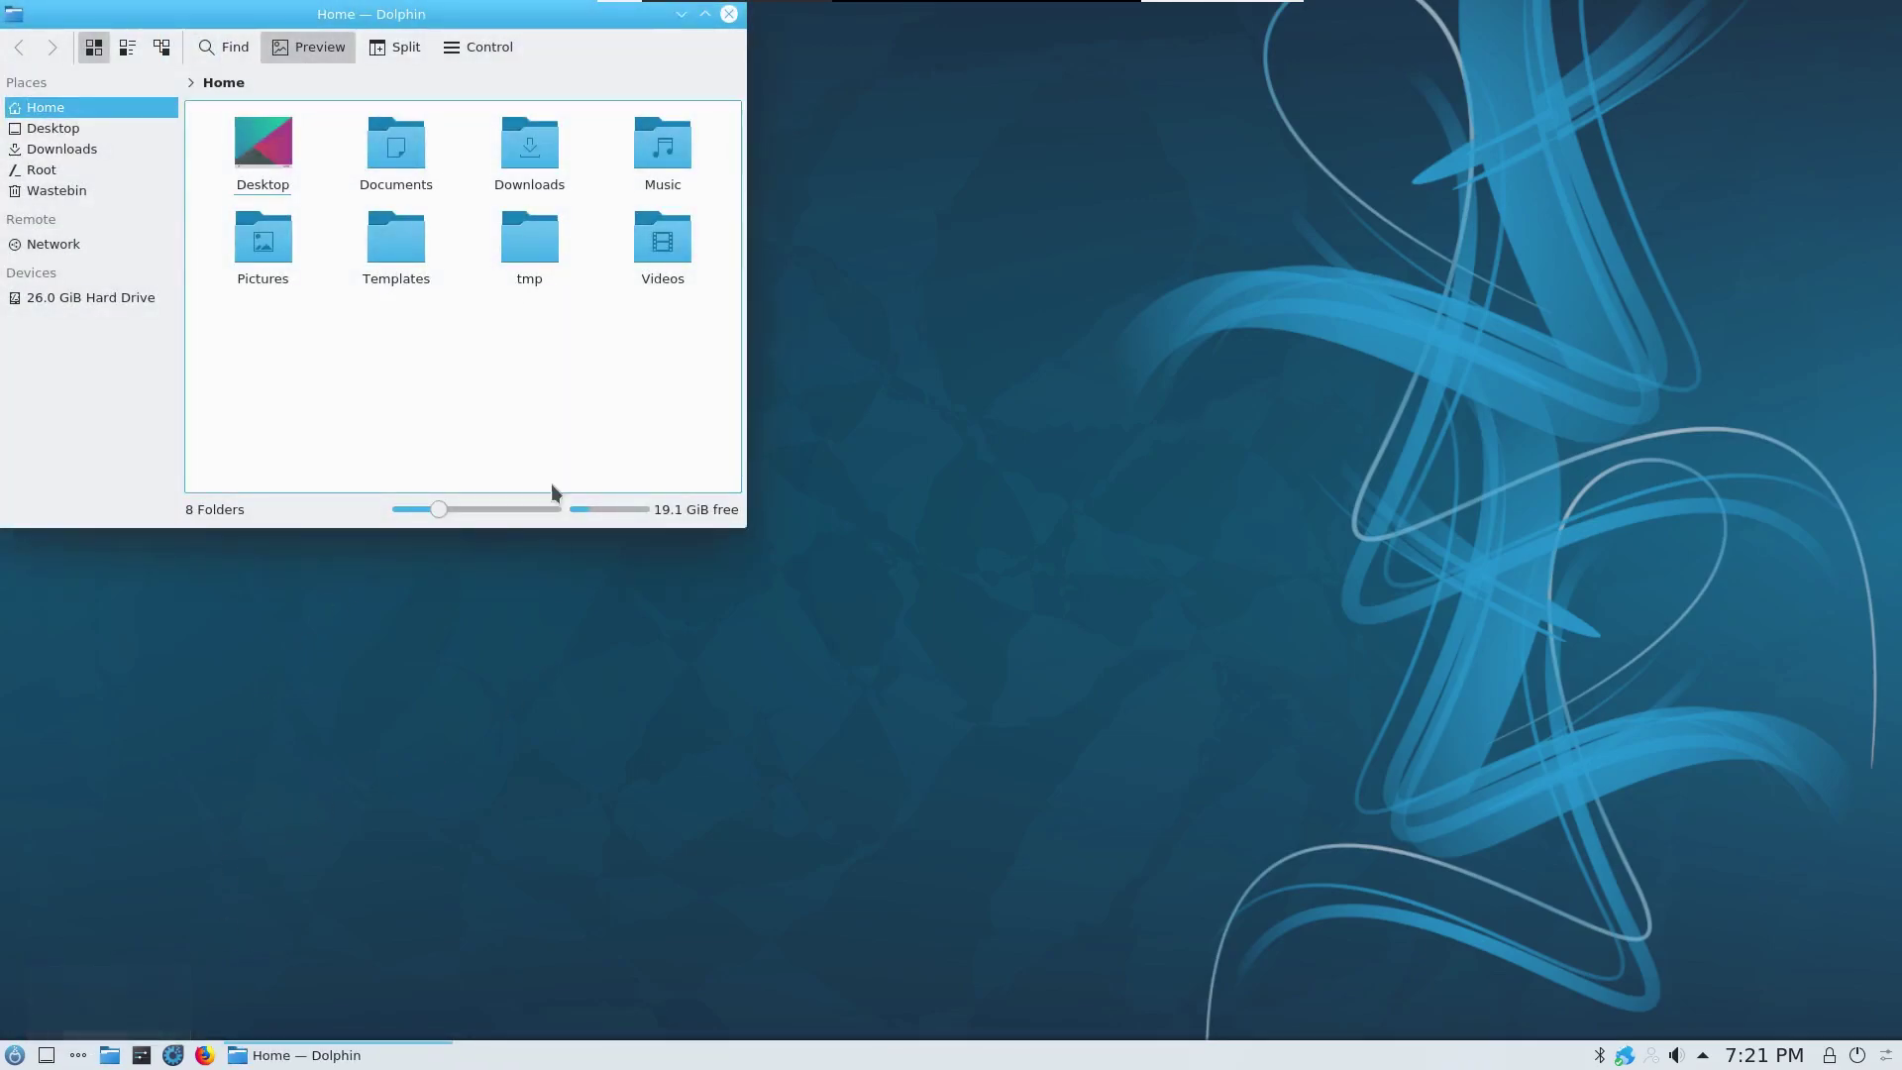
{"action": "left_click_drag", "start_coordinate": [358, 22], "coordinate": [1102, 343]}
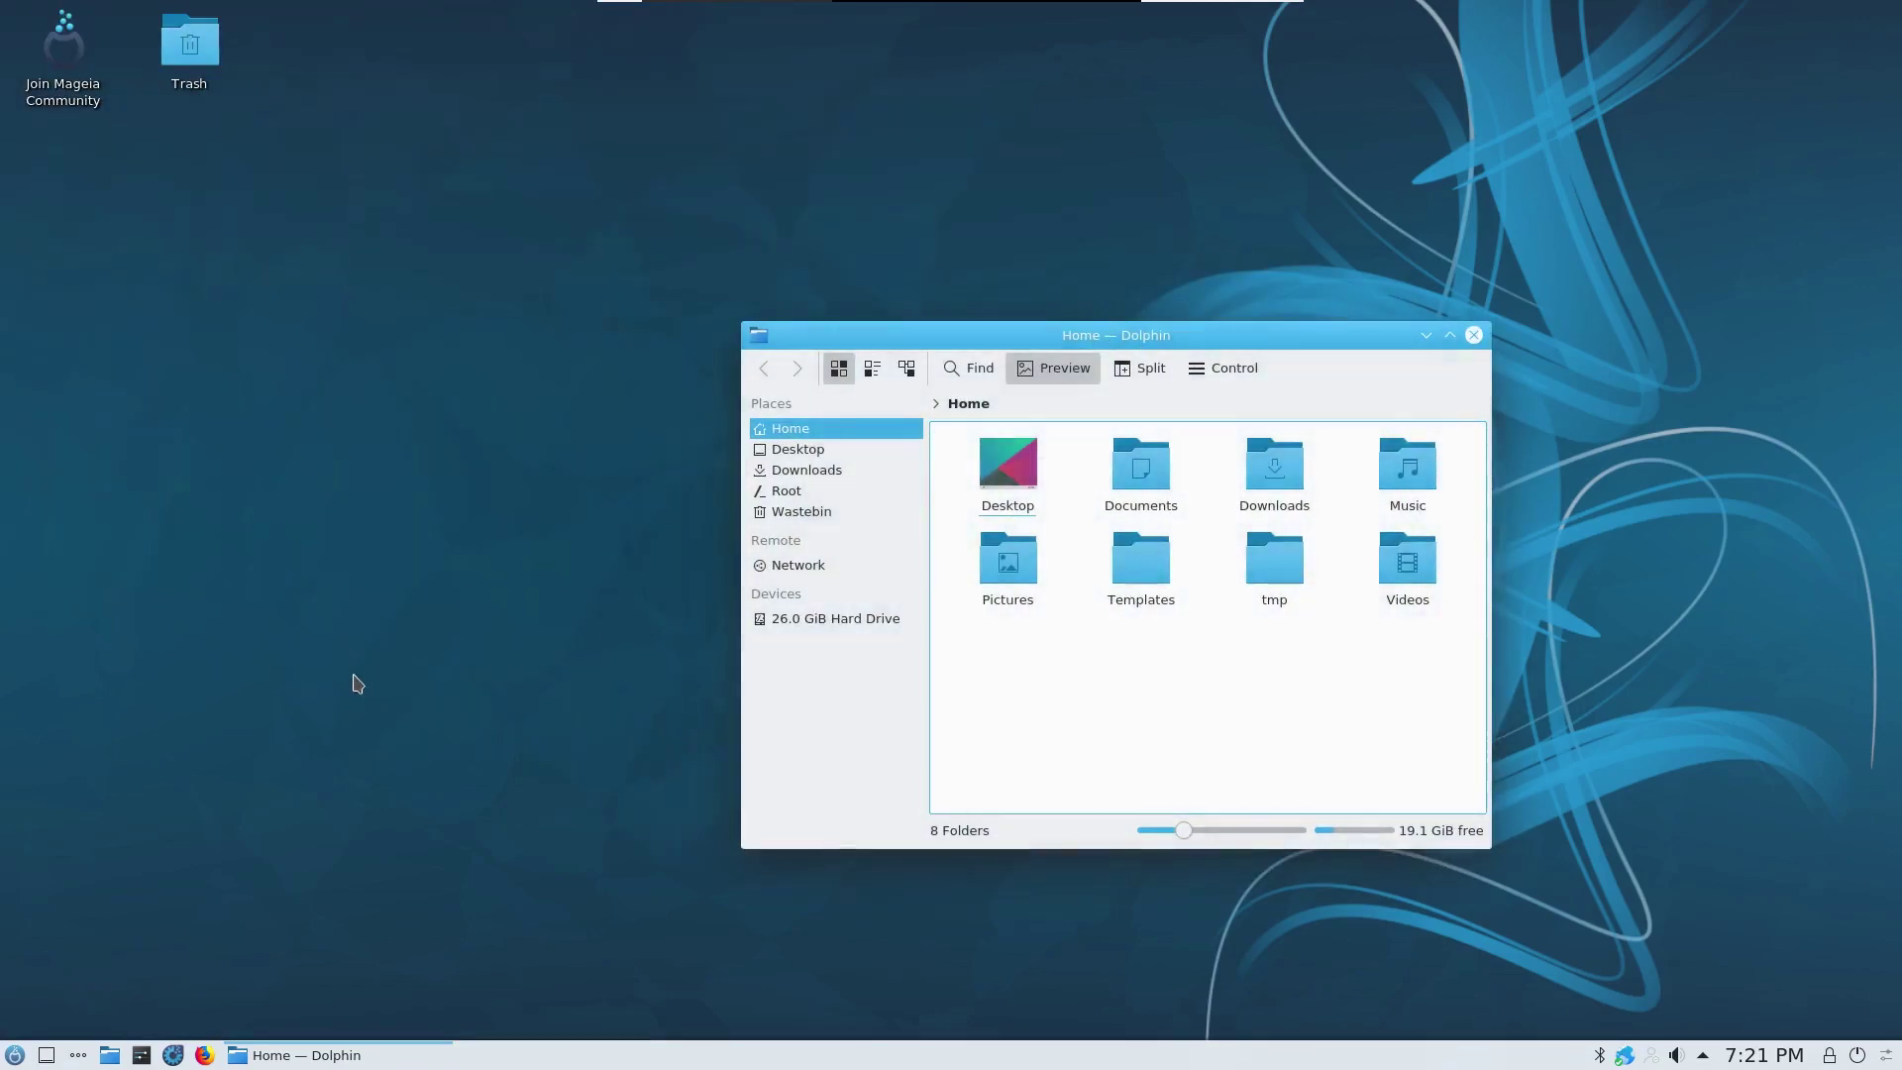
Step: Launch Mageia Control Center with the root password and move it to the top left
{"action": "left_click", "coordinate": [140, 1056]}
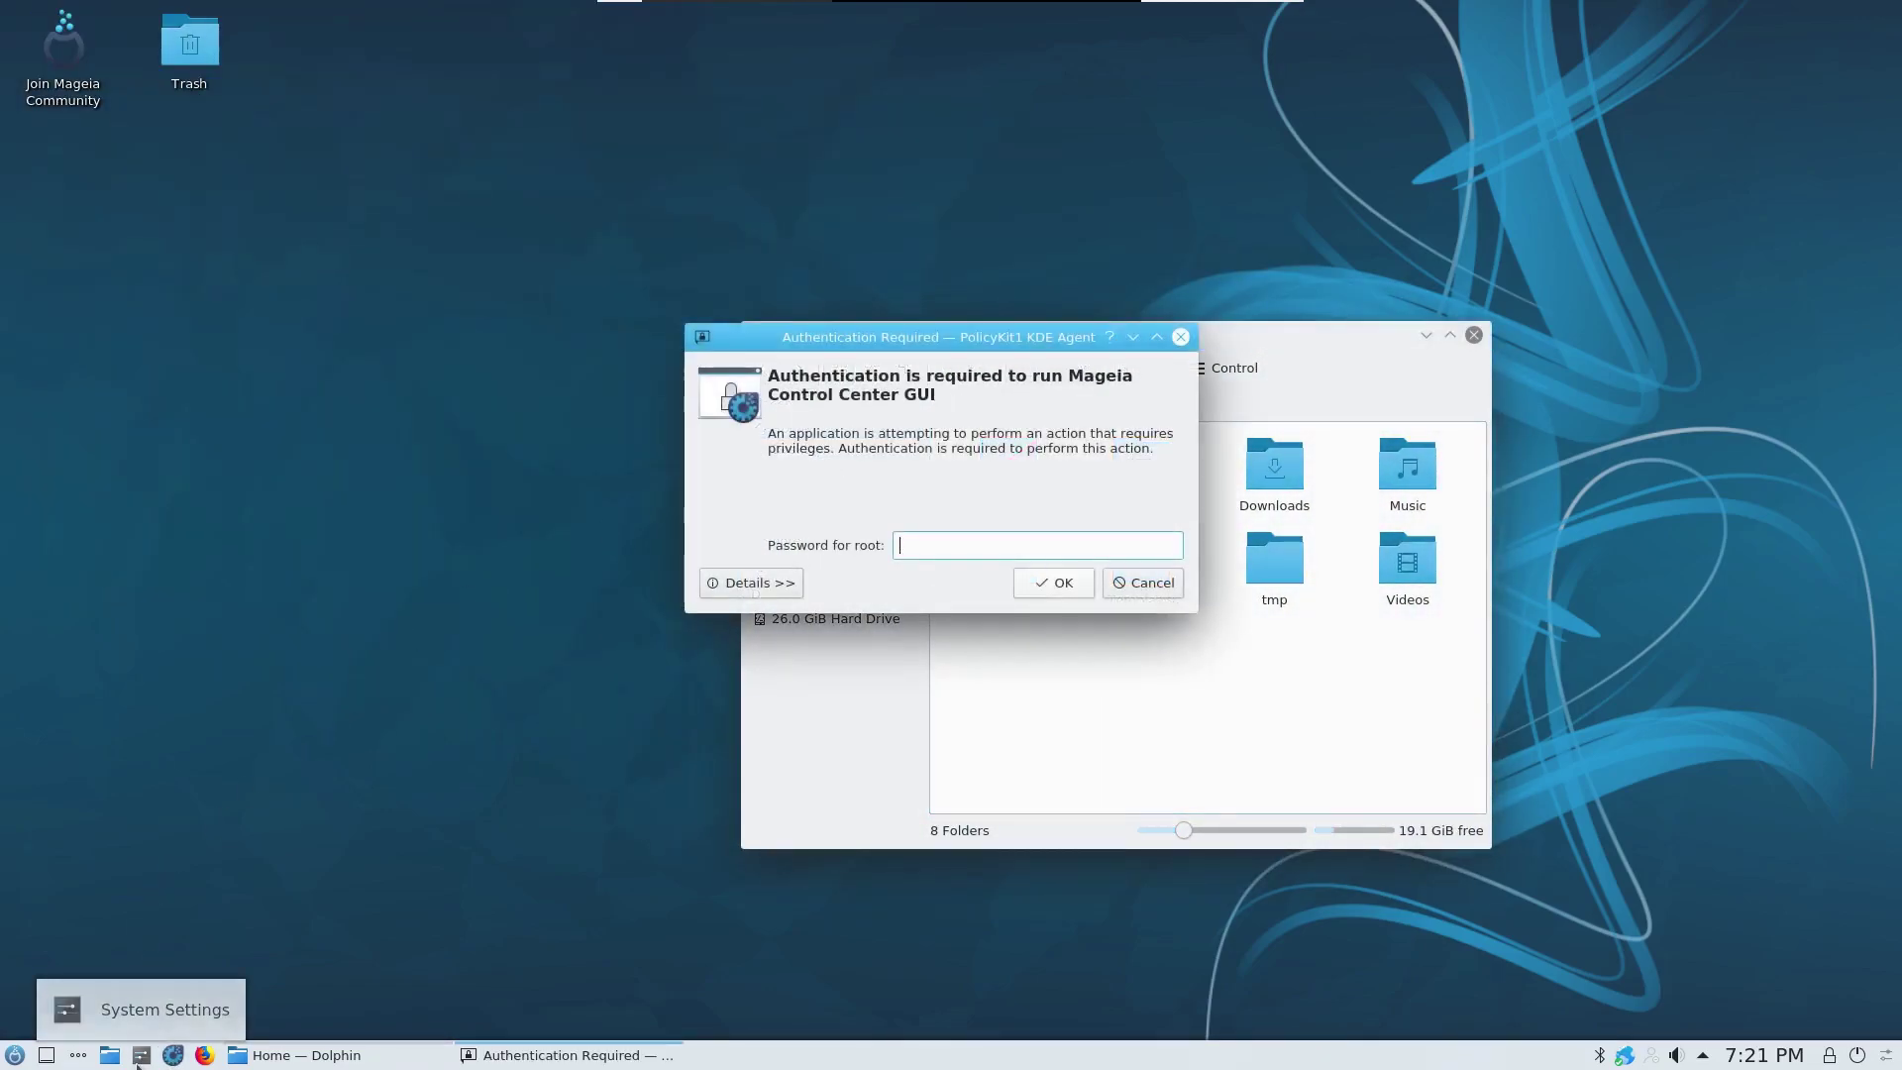
{"action": "type", "text": "*******"}
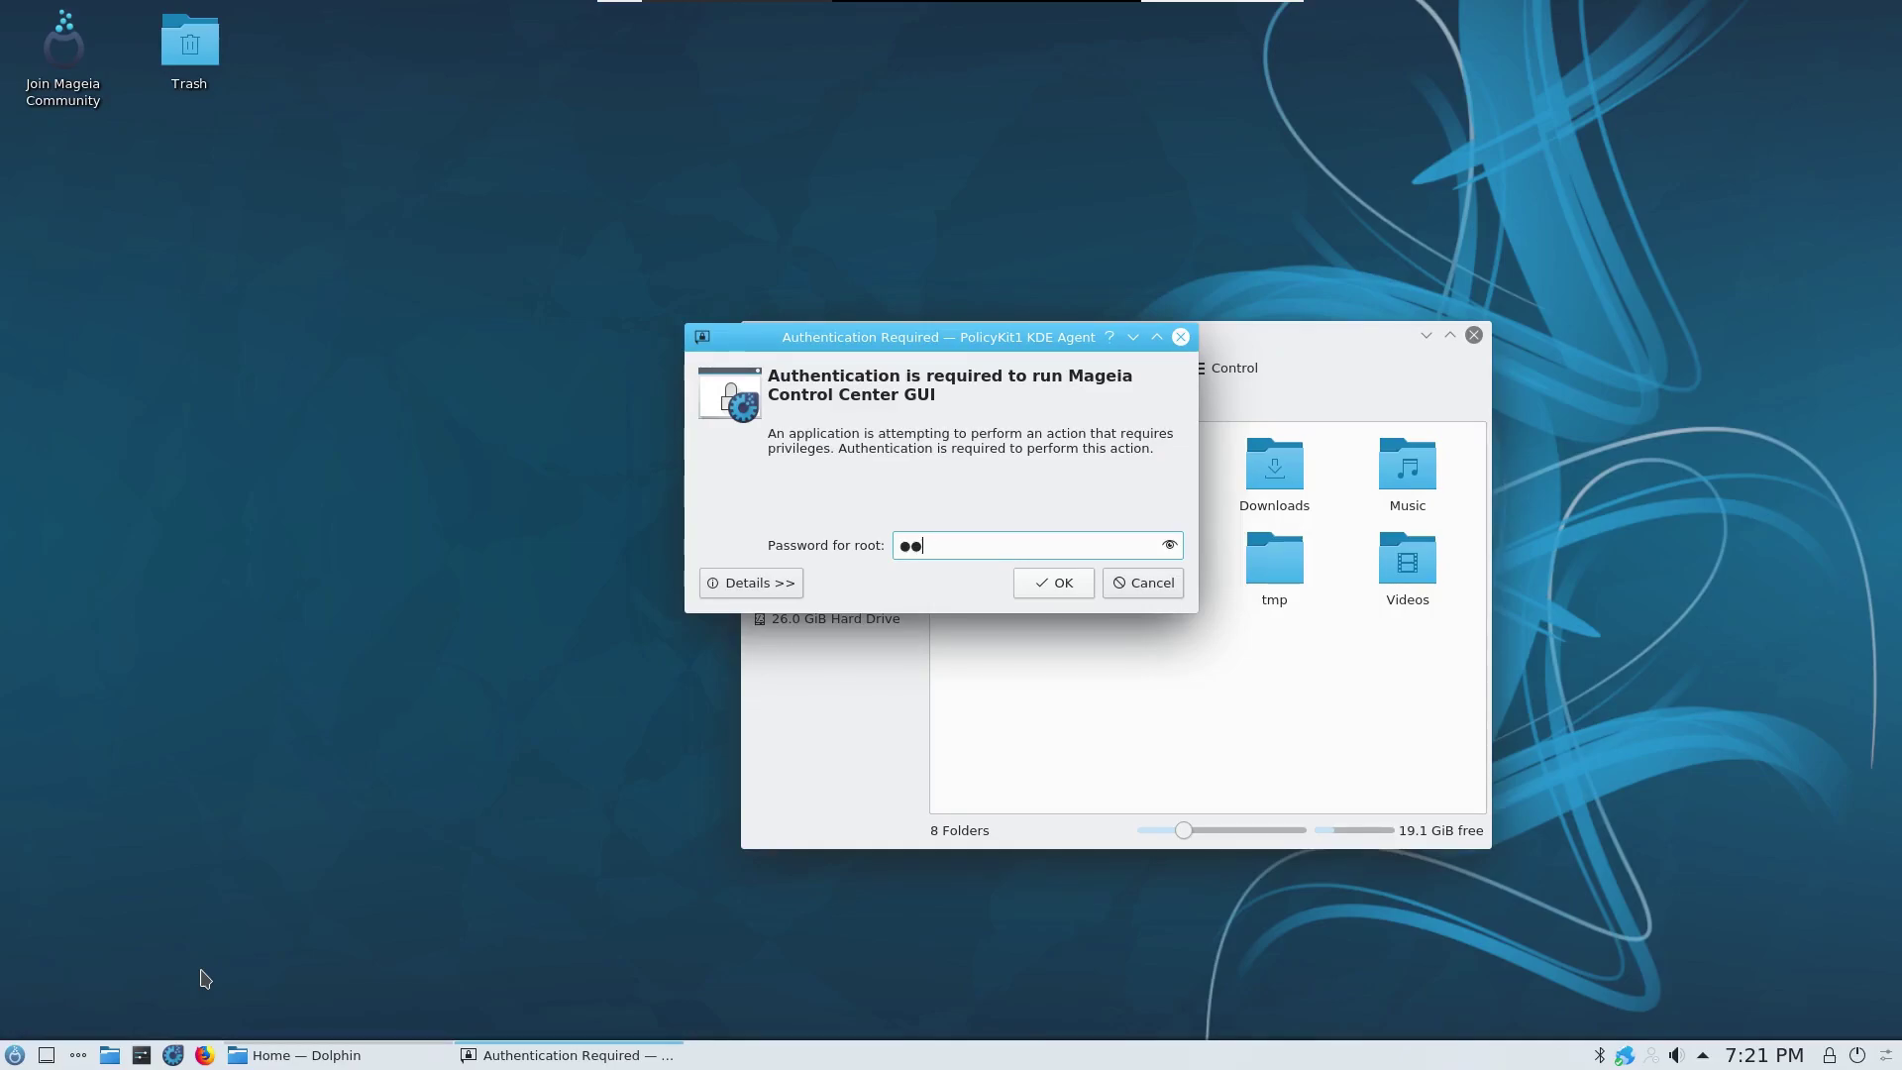
{"action": "key", "text": "Return"}
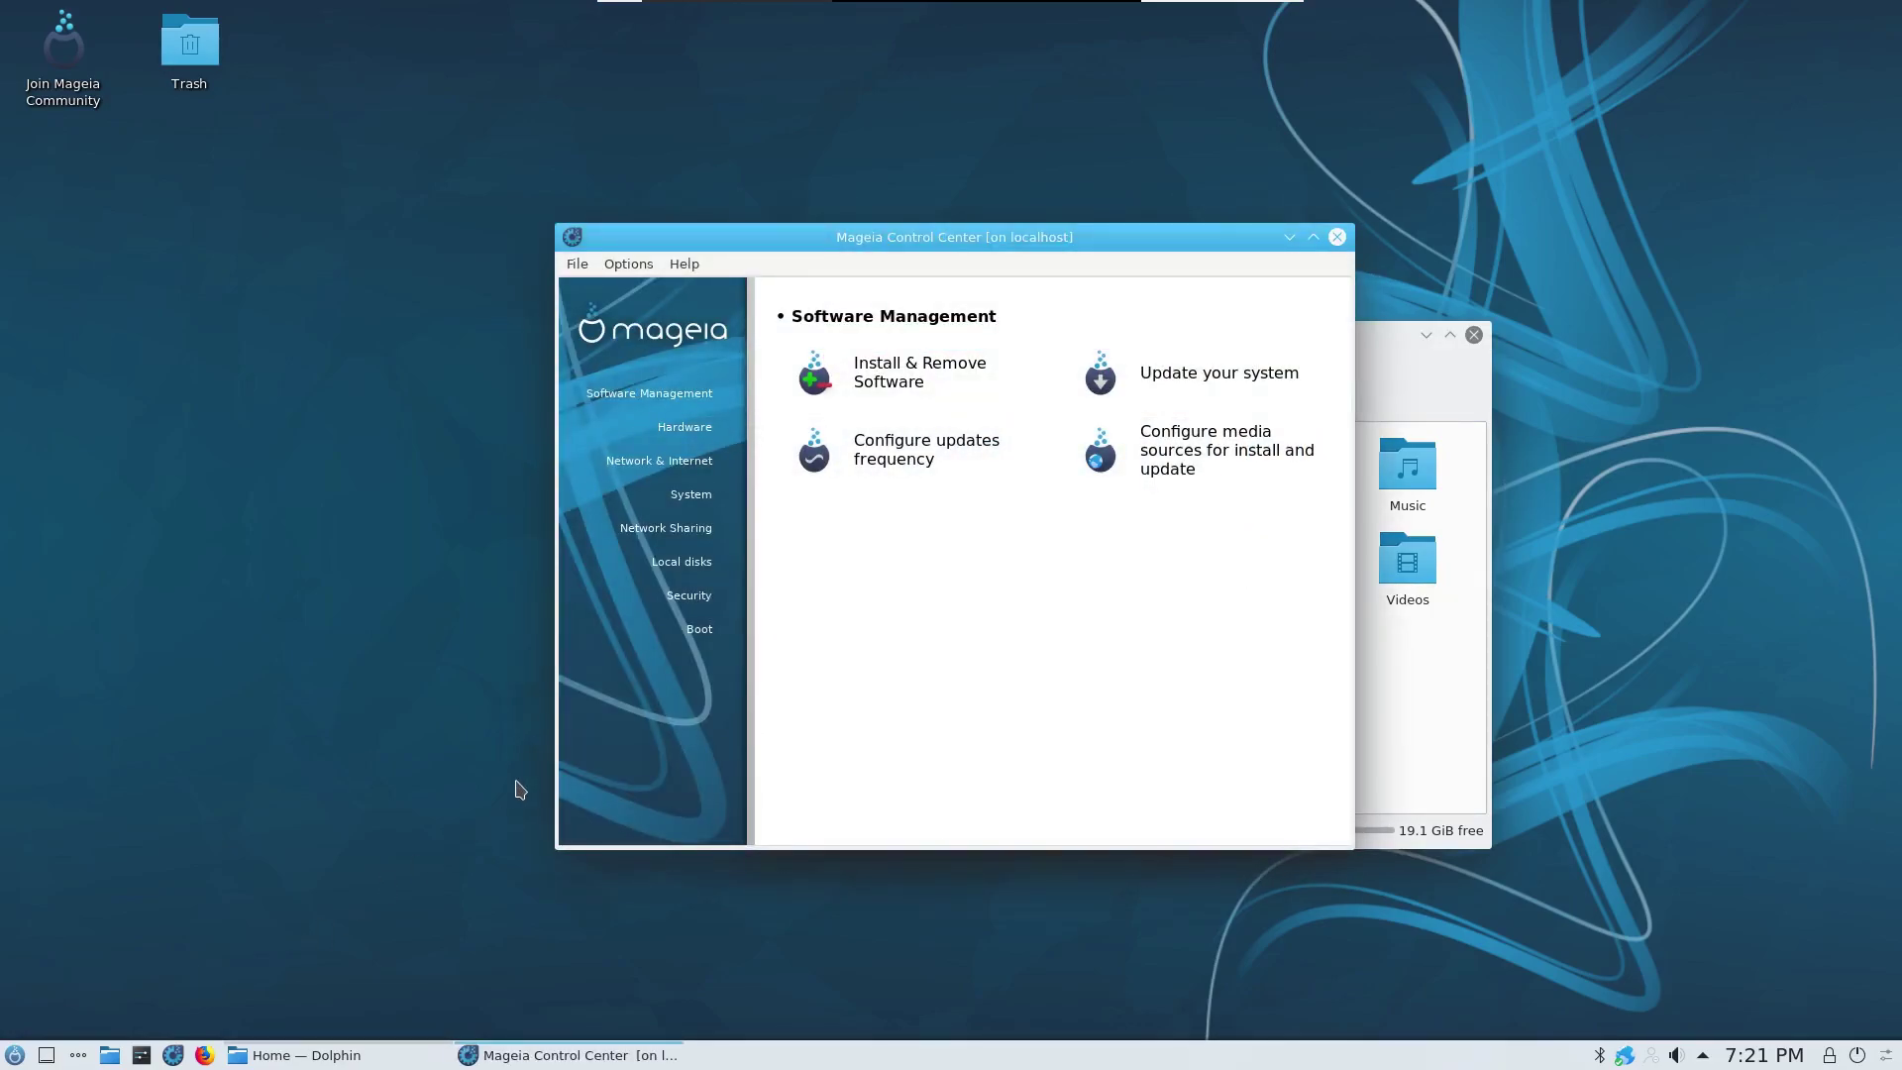
{"action": "left_click_drag", "start_coordinate": [848, 254], "coordinate": [406, 171]}
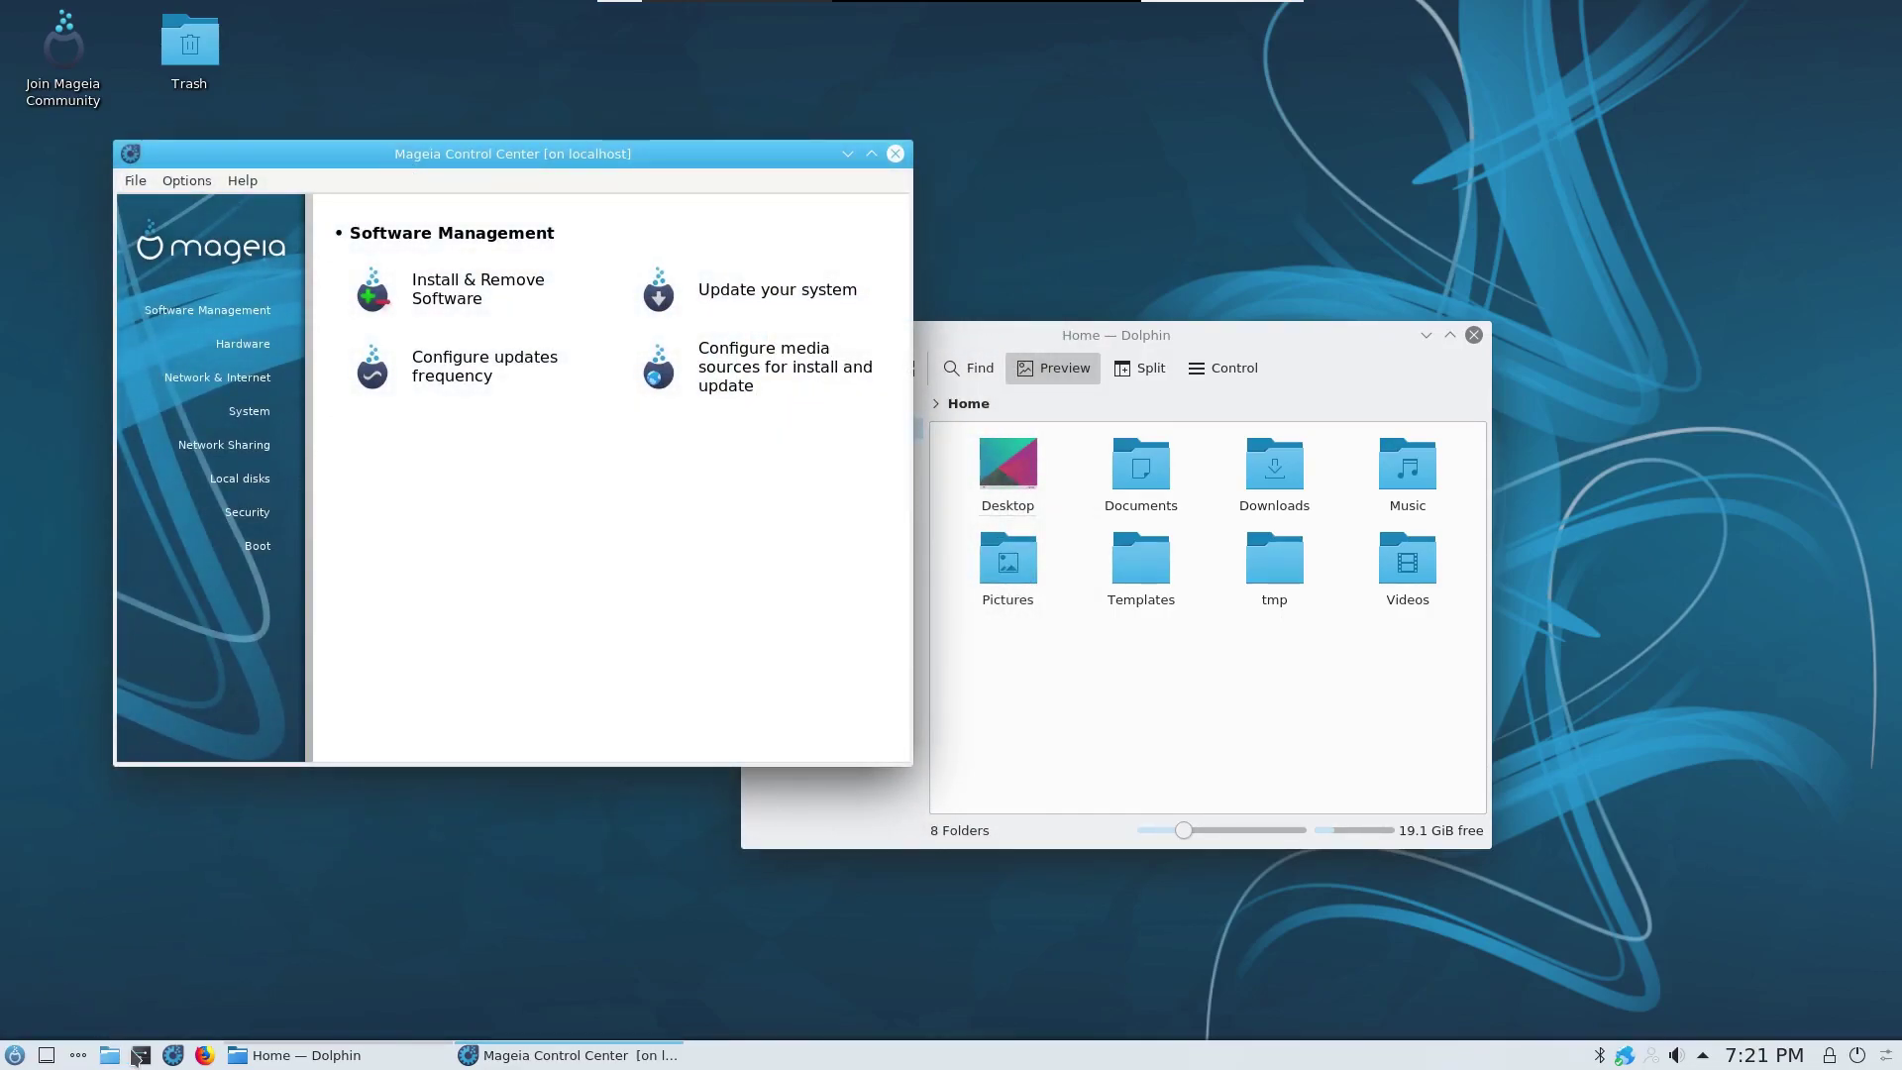
Step: Open KDE System Settings and reposition its window up and to the right
{"action": "left_click", "coordinate": [141, 1054]}
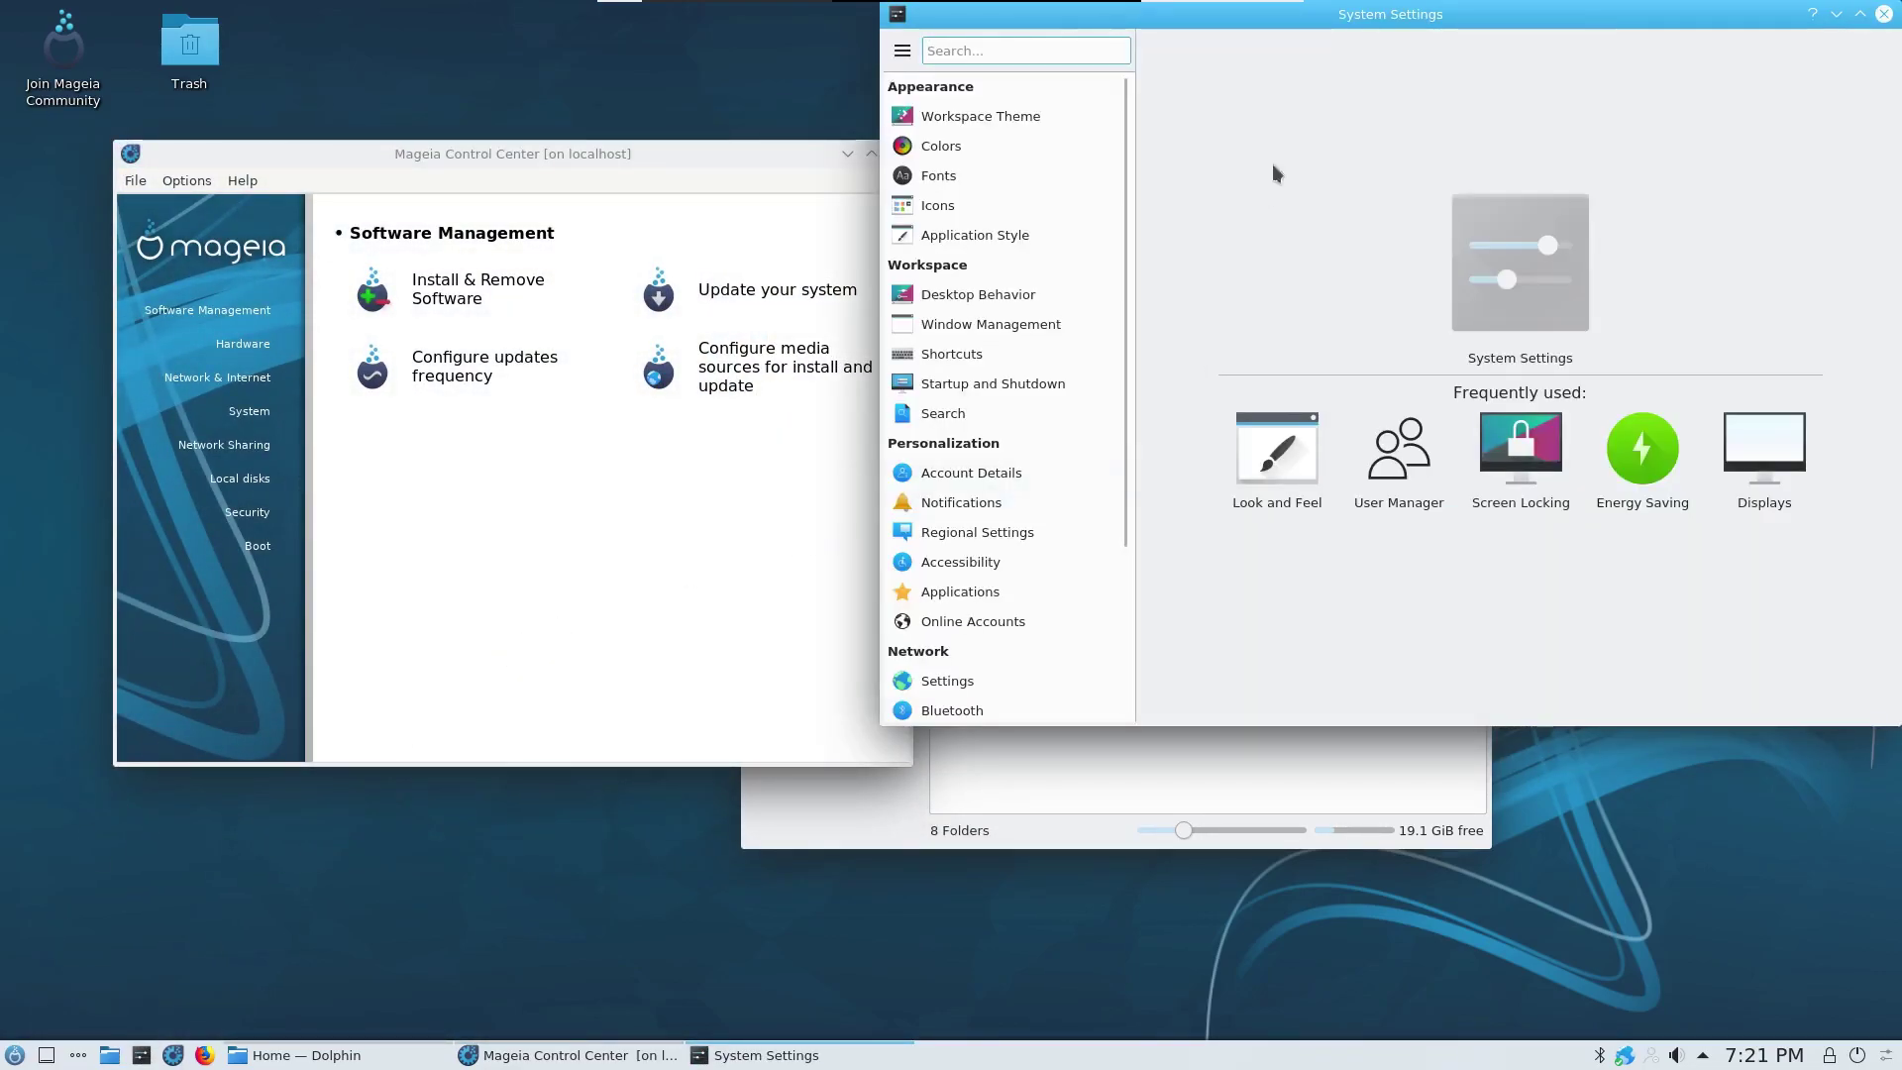
{"action": "left_click_drag", "start_coordinate": [1285, 21], "coordinate": [747, 117]}
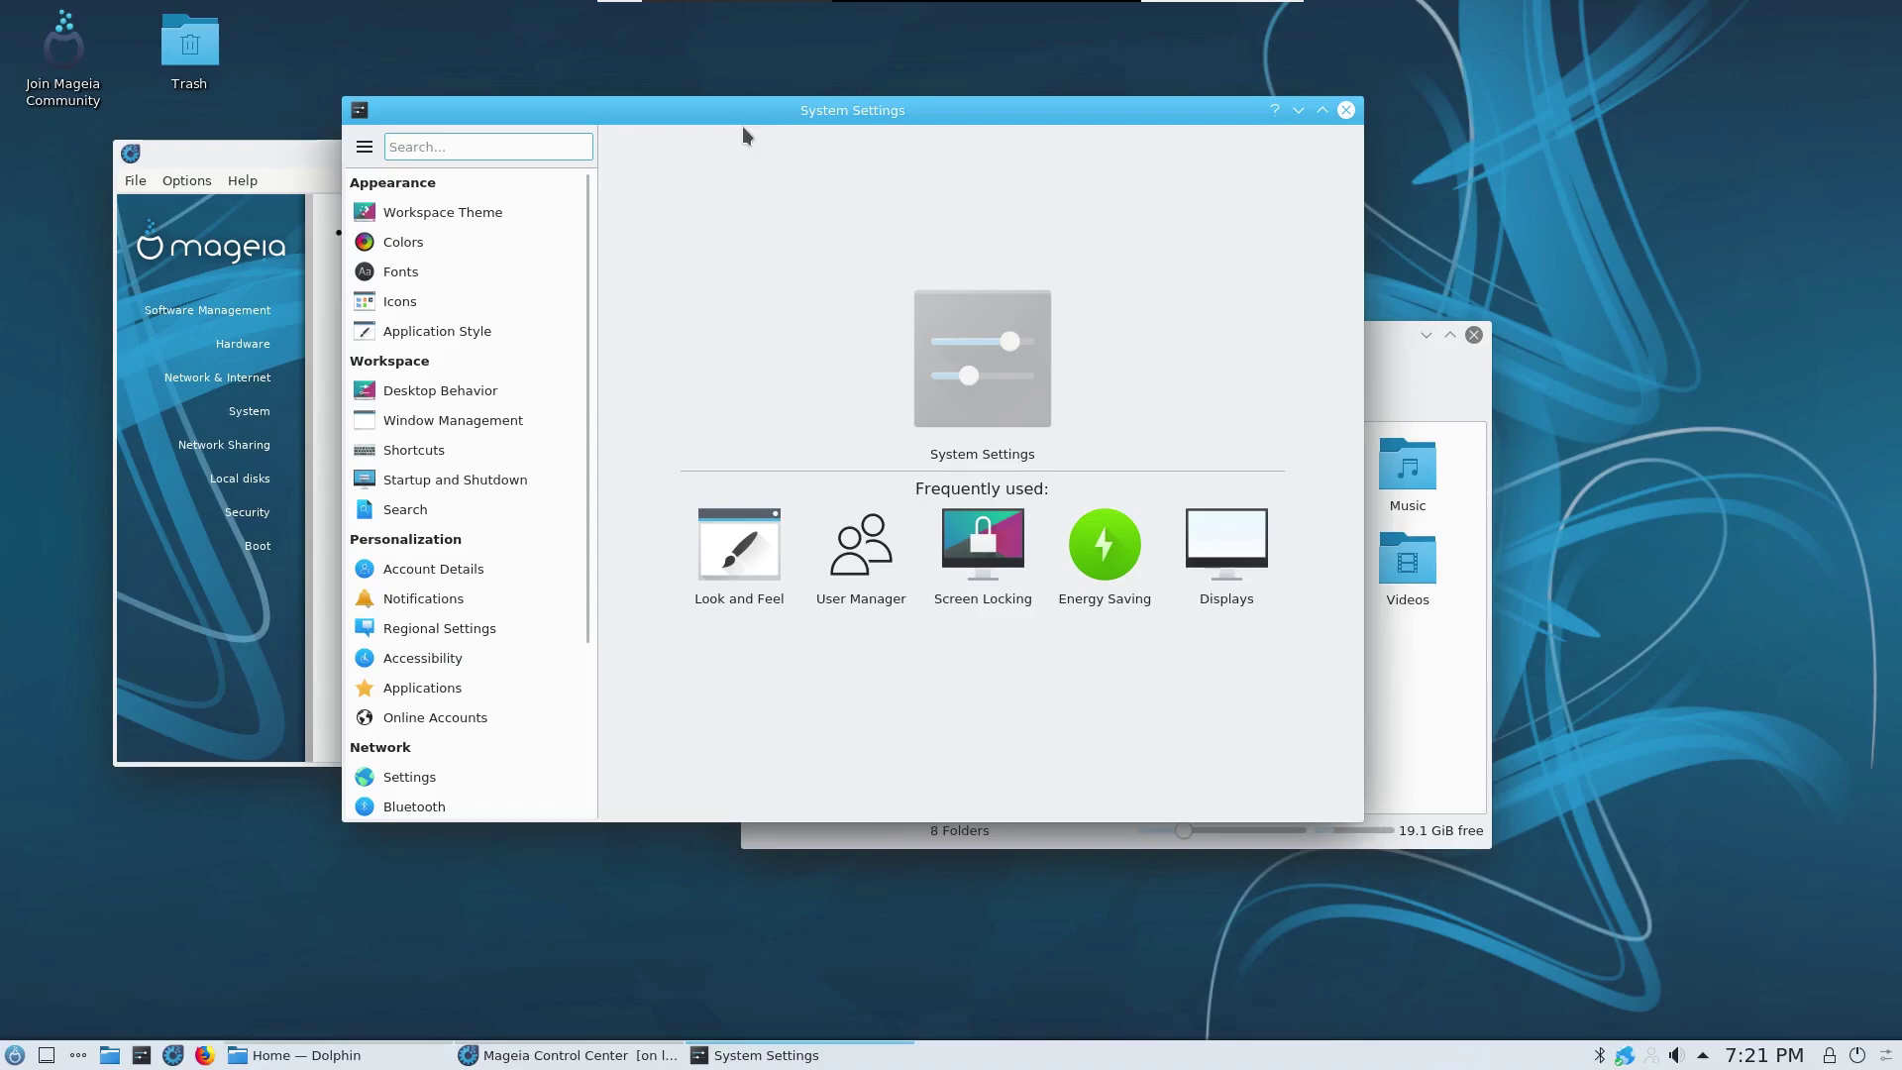
{"action": "left_click_drag", "start_coordinate": [709, 116], "coordinate": [854, 91]}
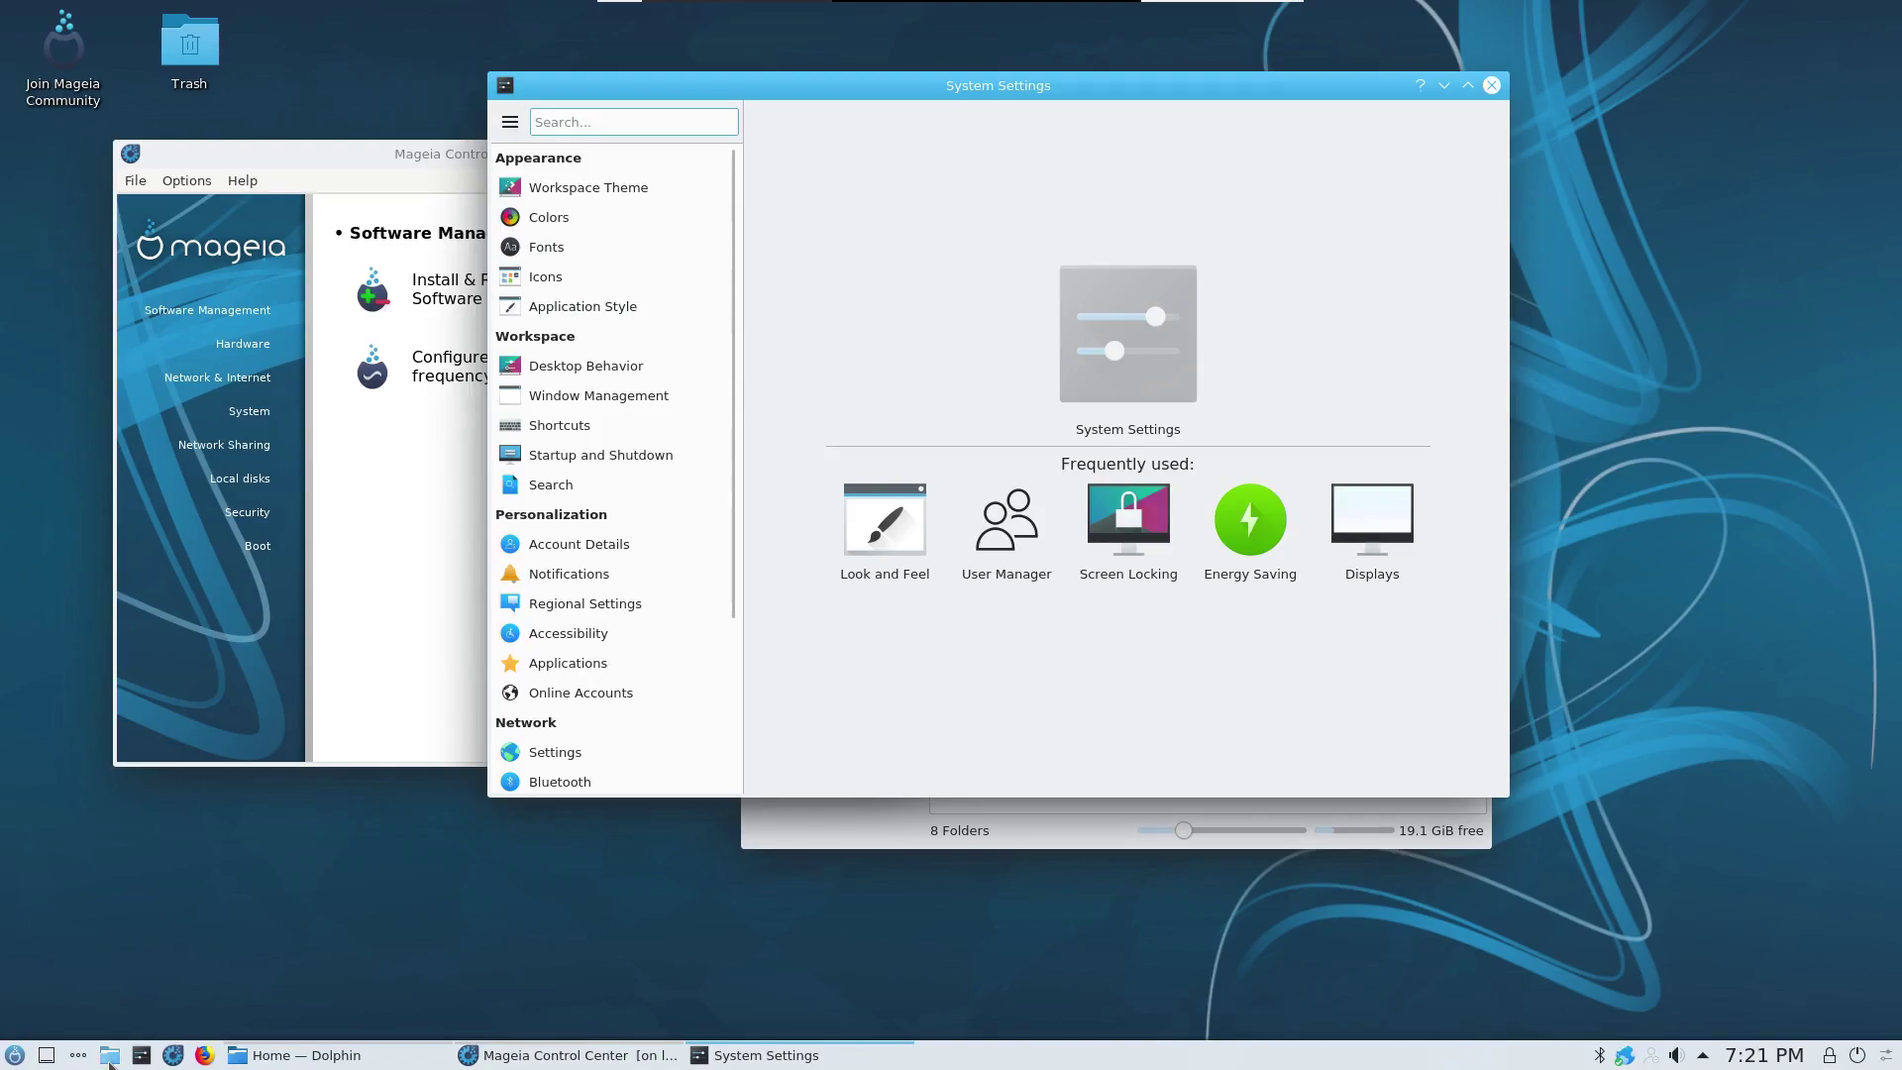
Step: Browse the launcher's Internet, Office, Development and Tools submenus, then raise Control Center
{"action": "left_click", "coordinate": [15, 1054]}
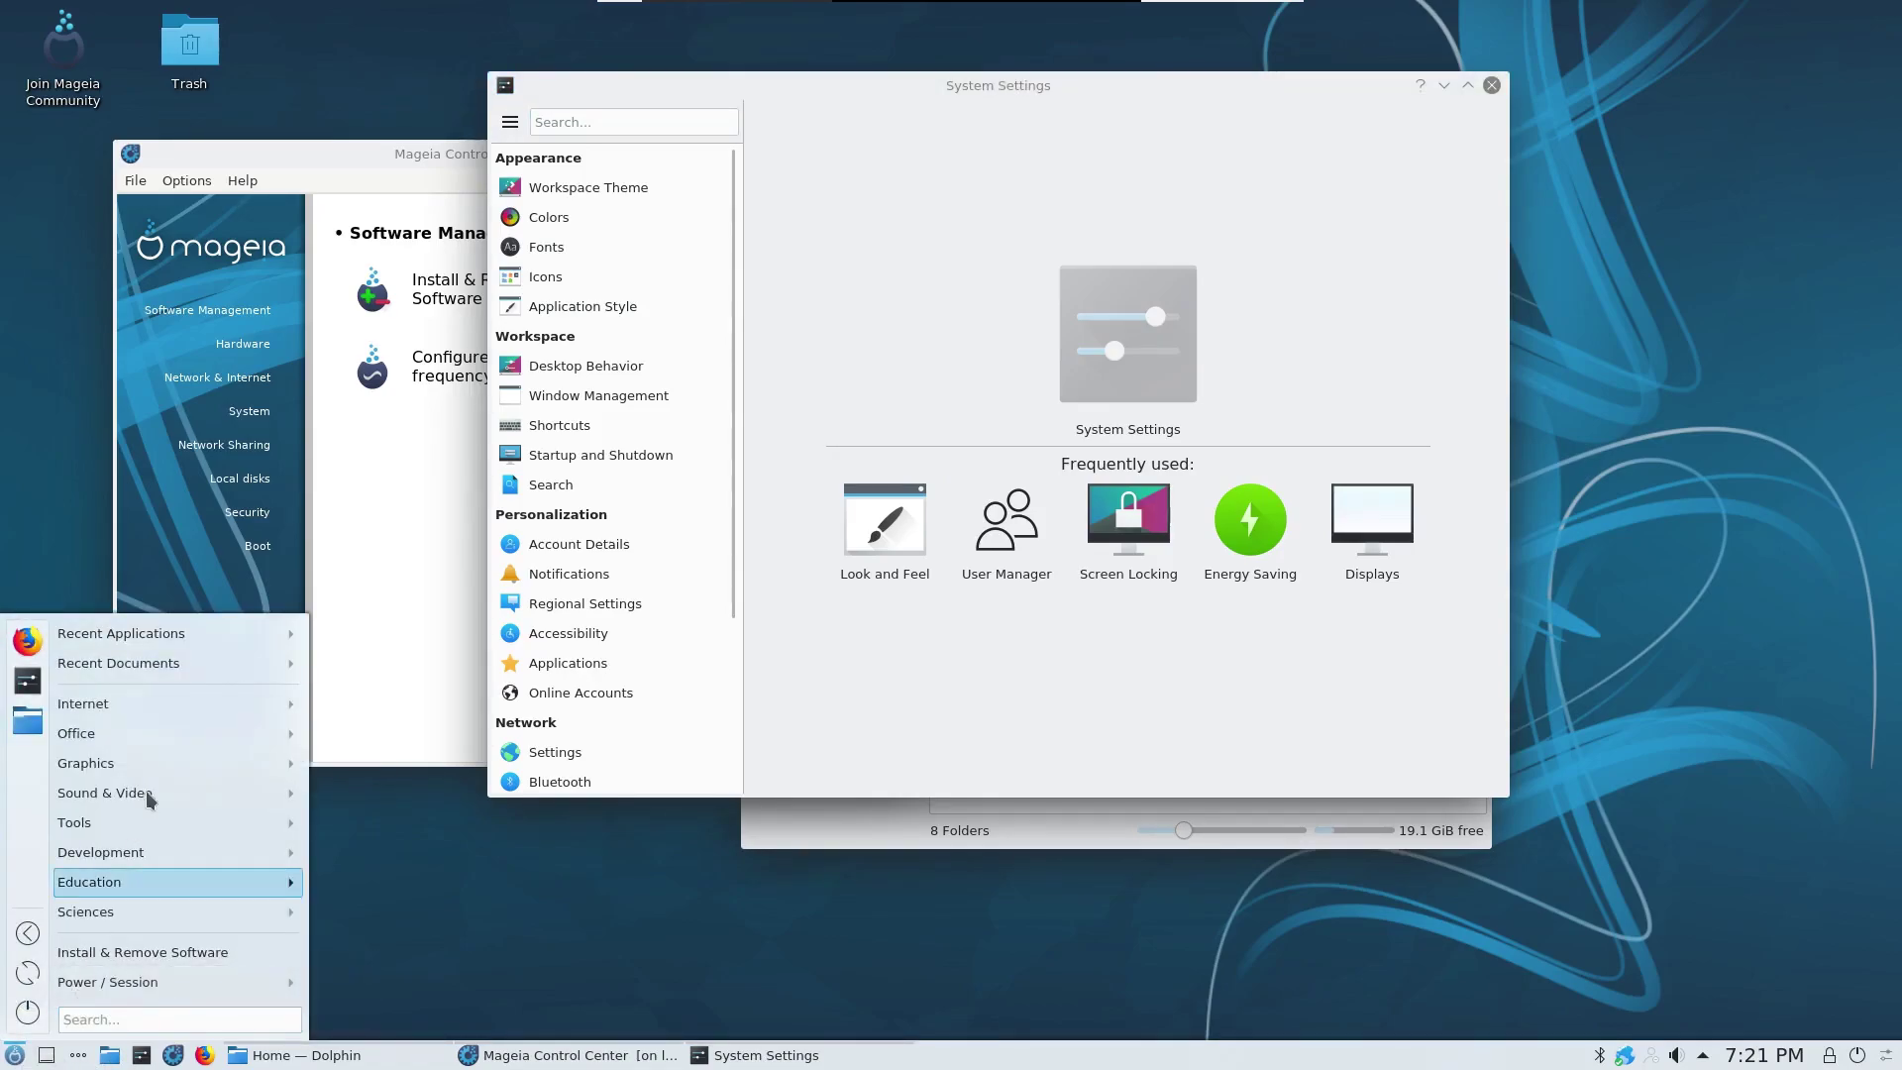
{"action": "mouse_move", "coordinate": [111, 711]}
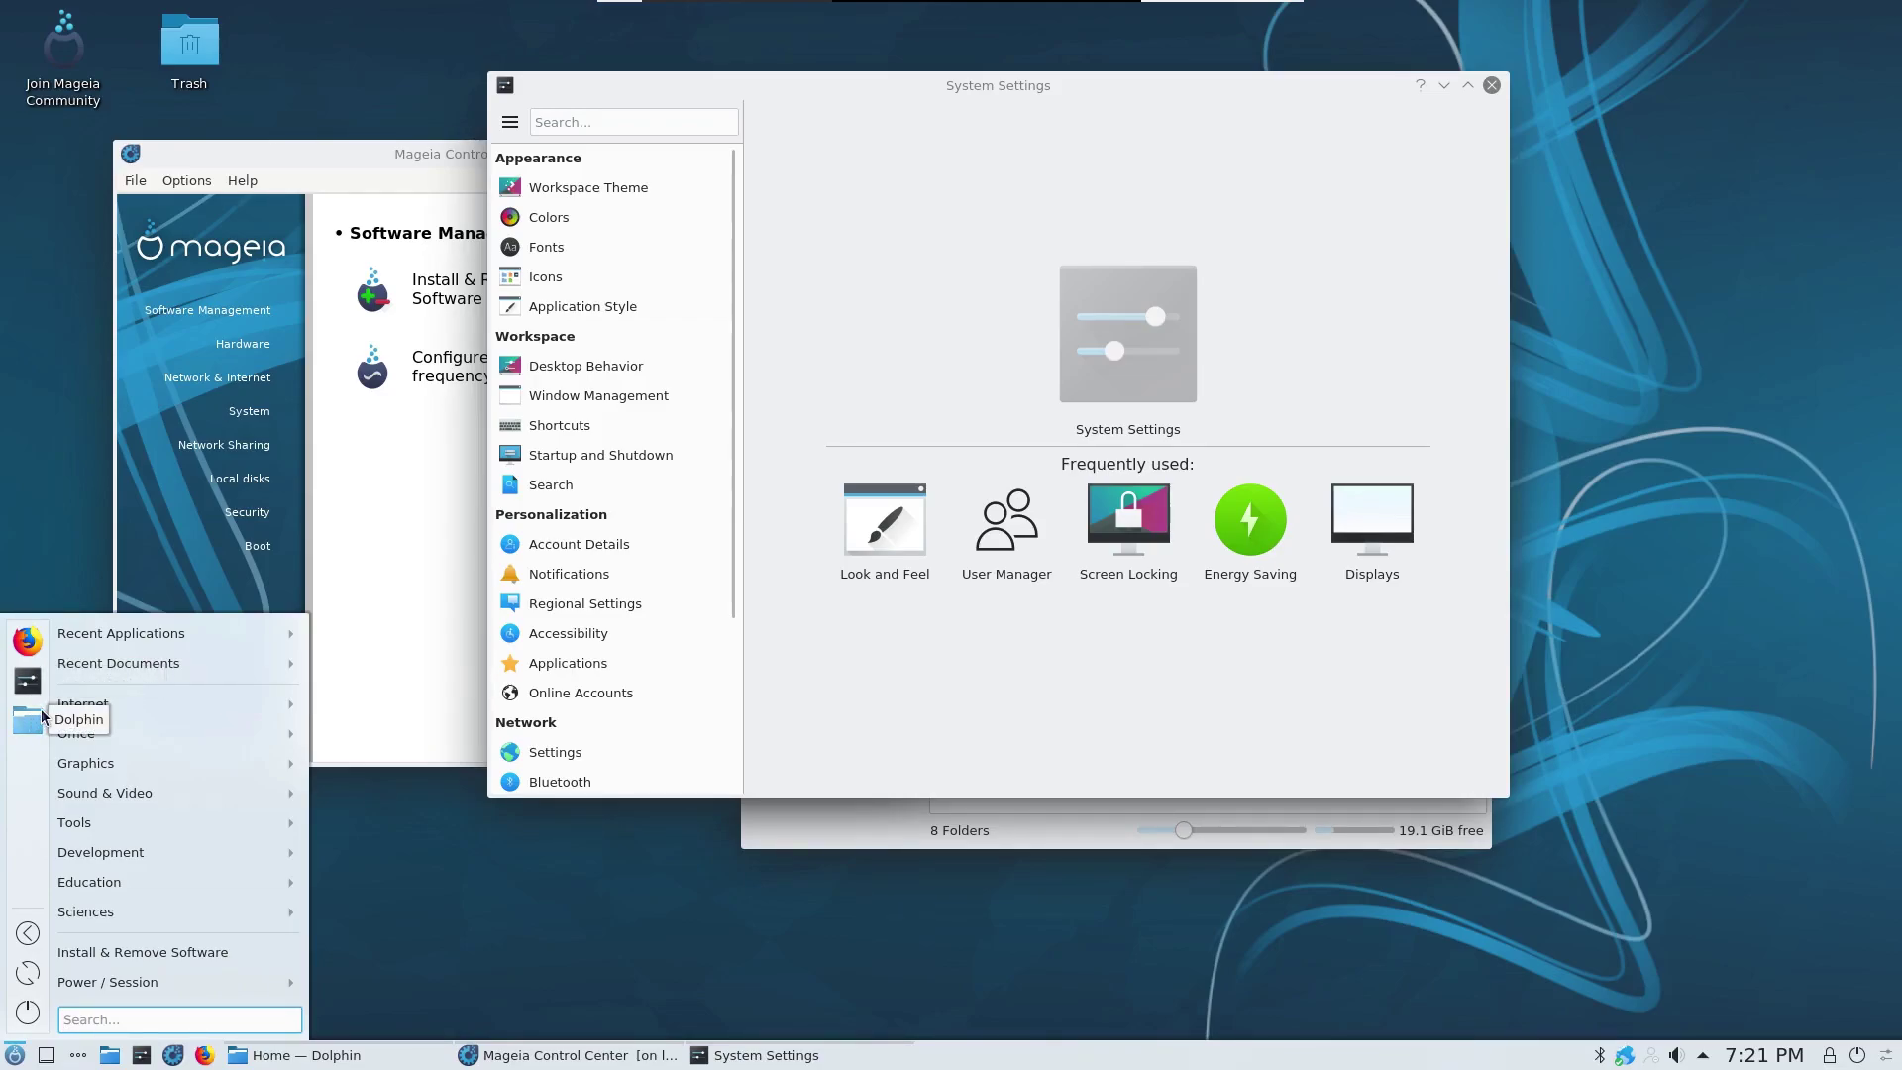
{"action": "mouse_move", "coordinate": [88, 745]}
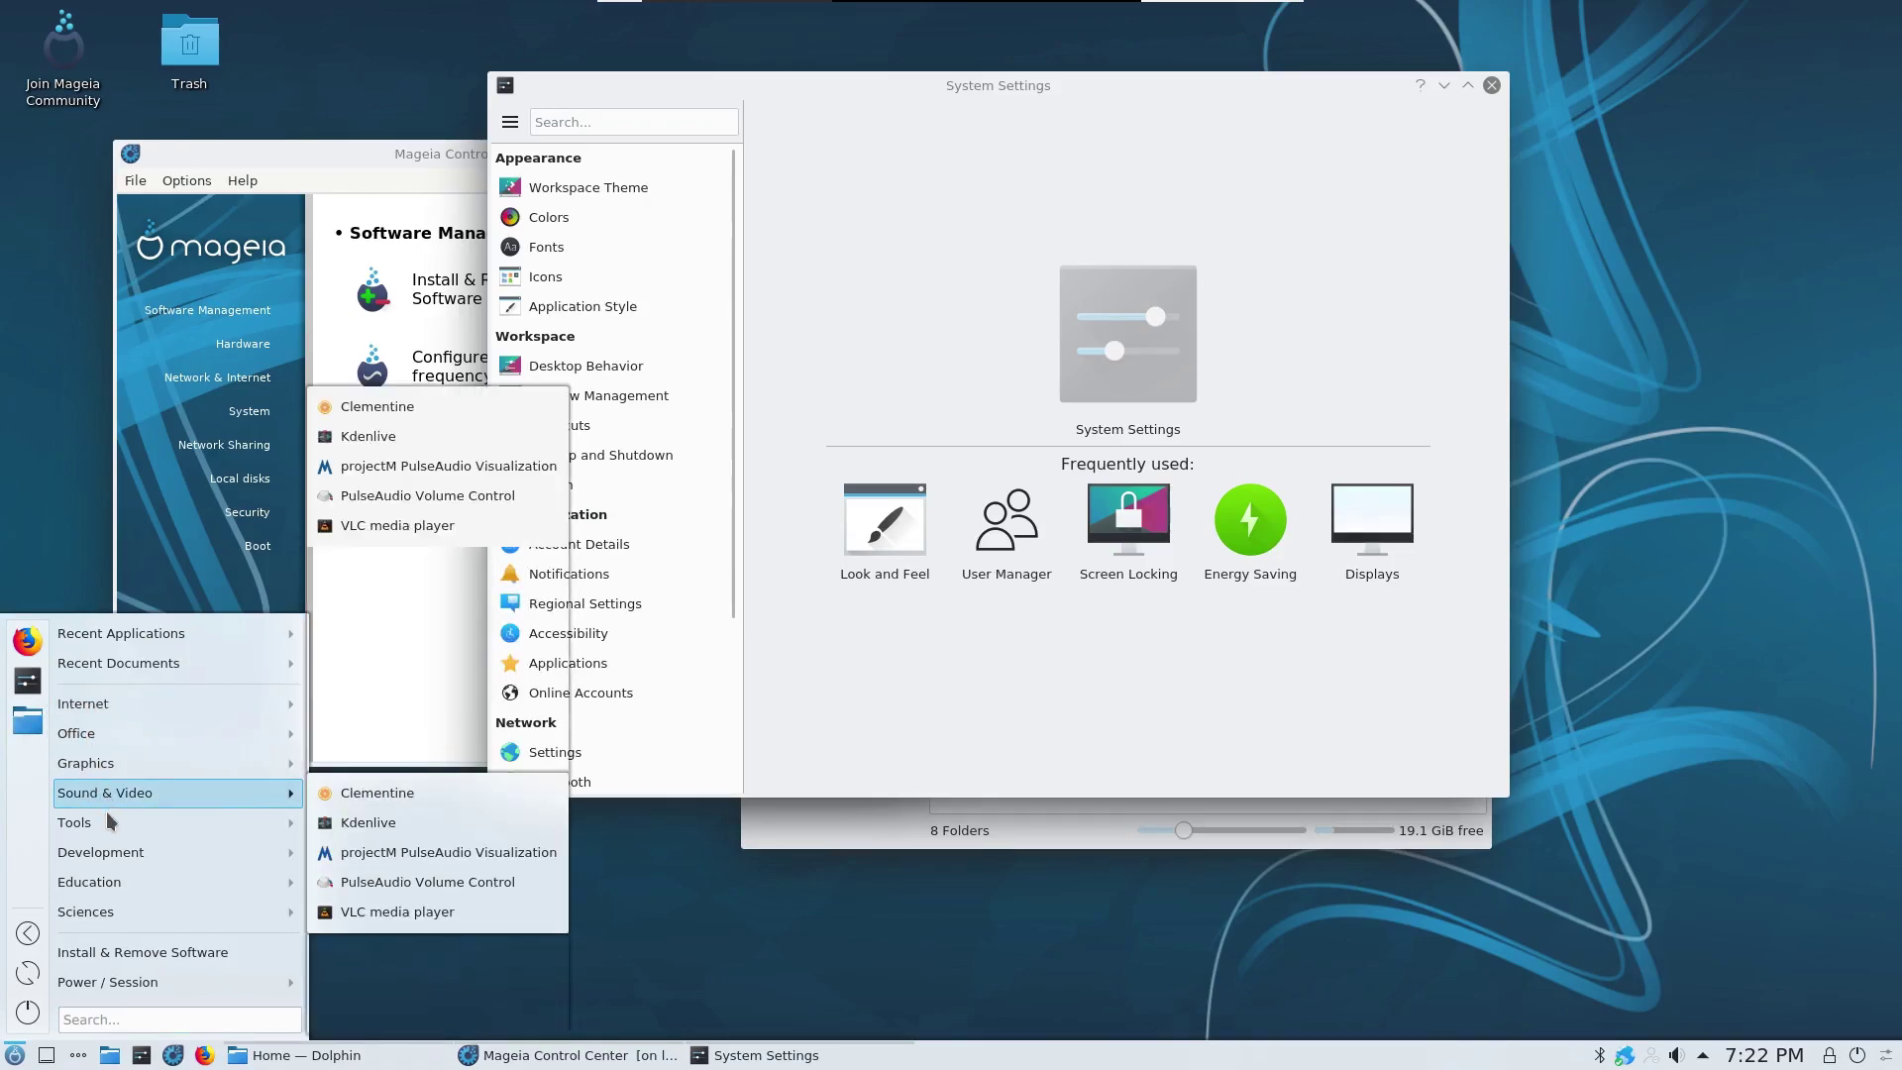
{"action": "mouse_move", "coordinate": [146, 862]}
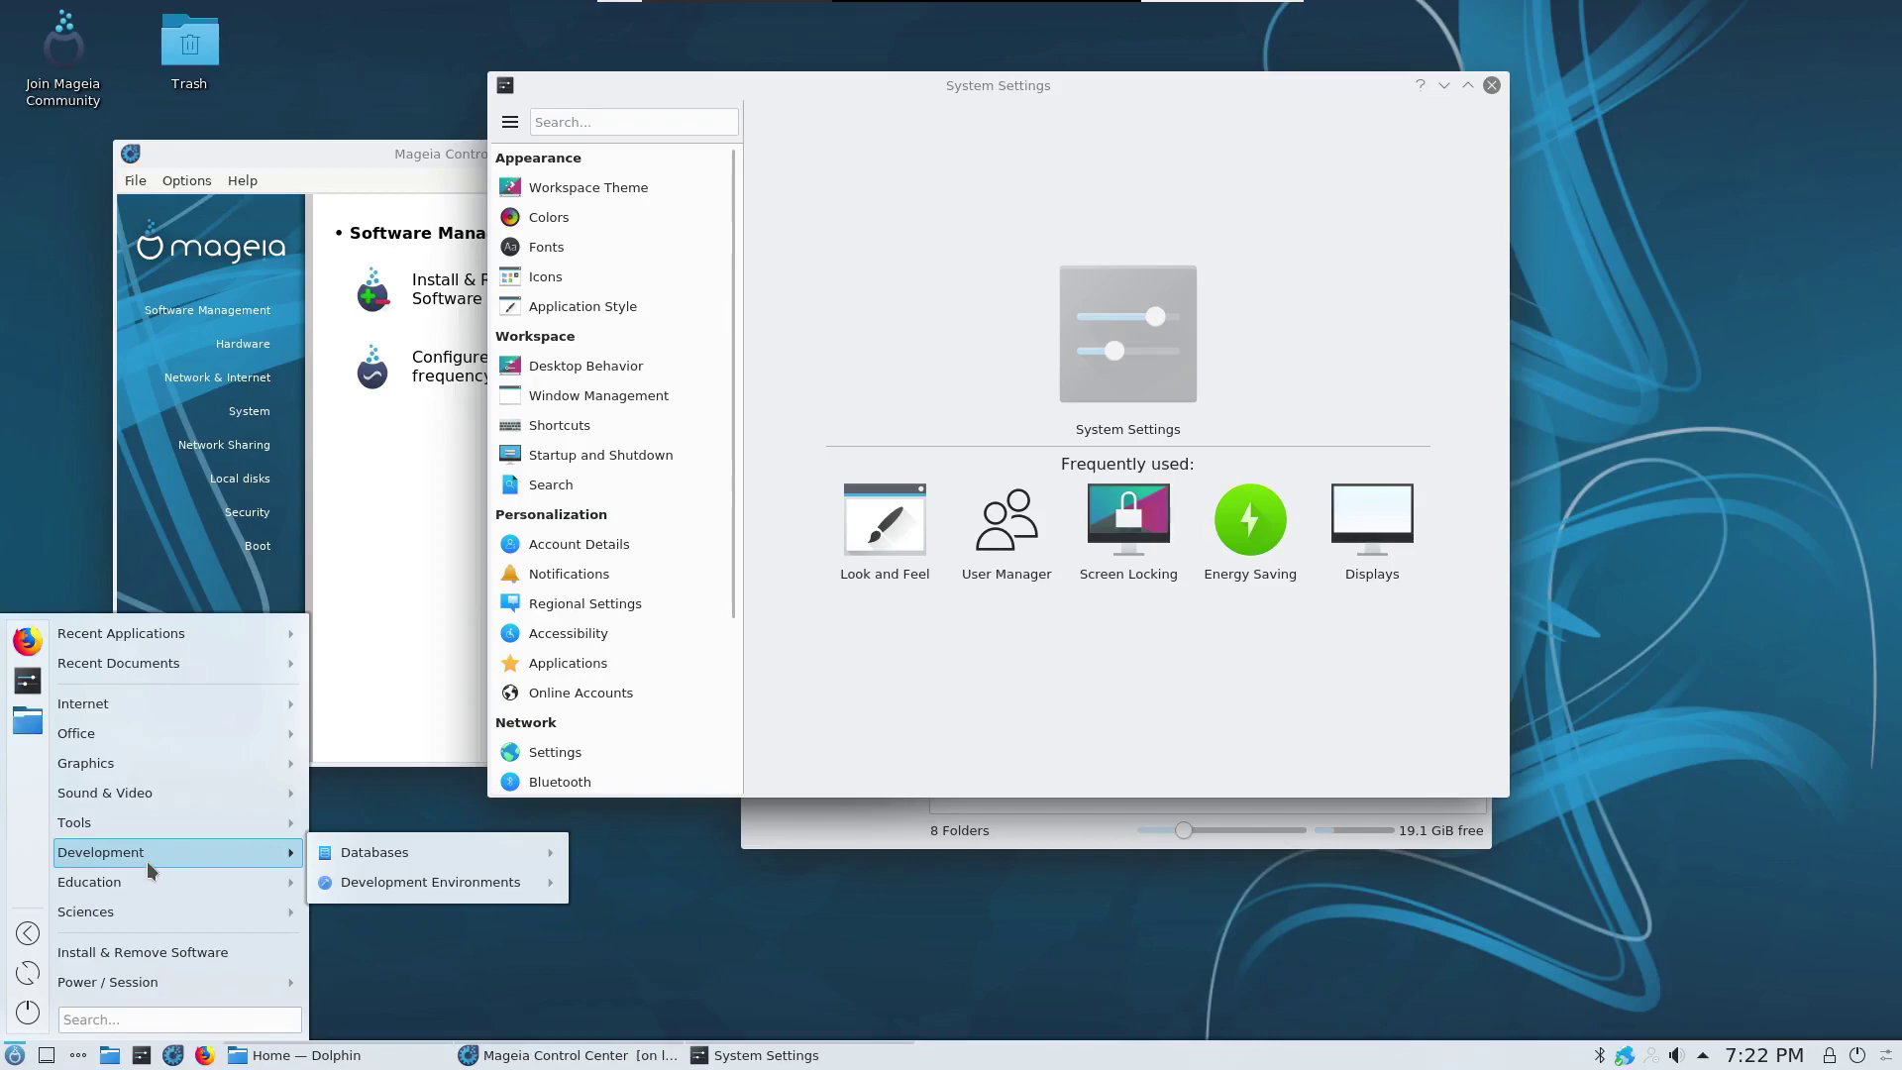
{"action": "mouse_move", "coordinate": [149, 822]}
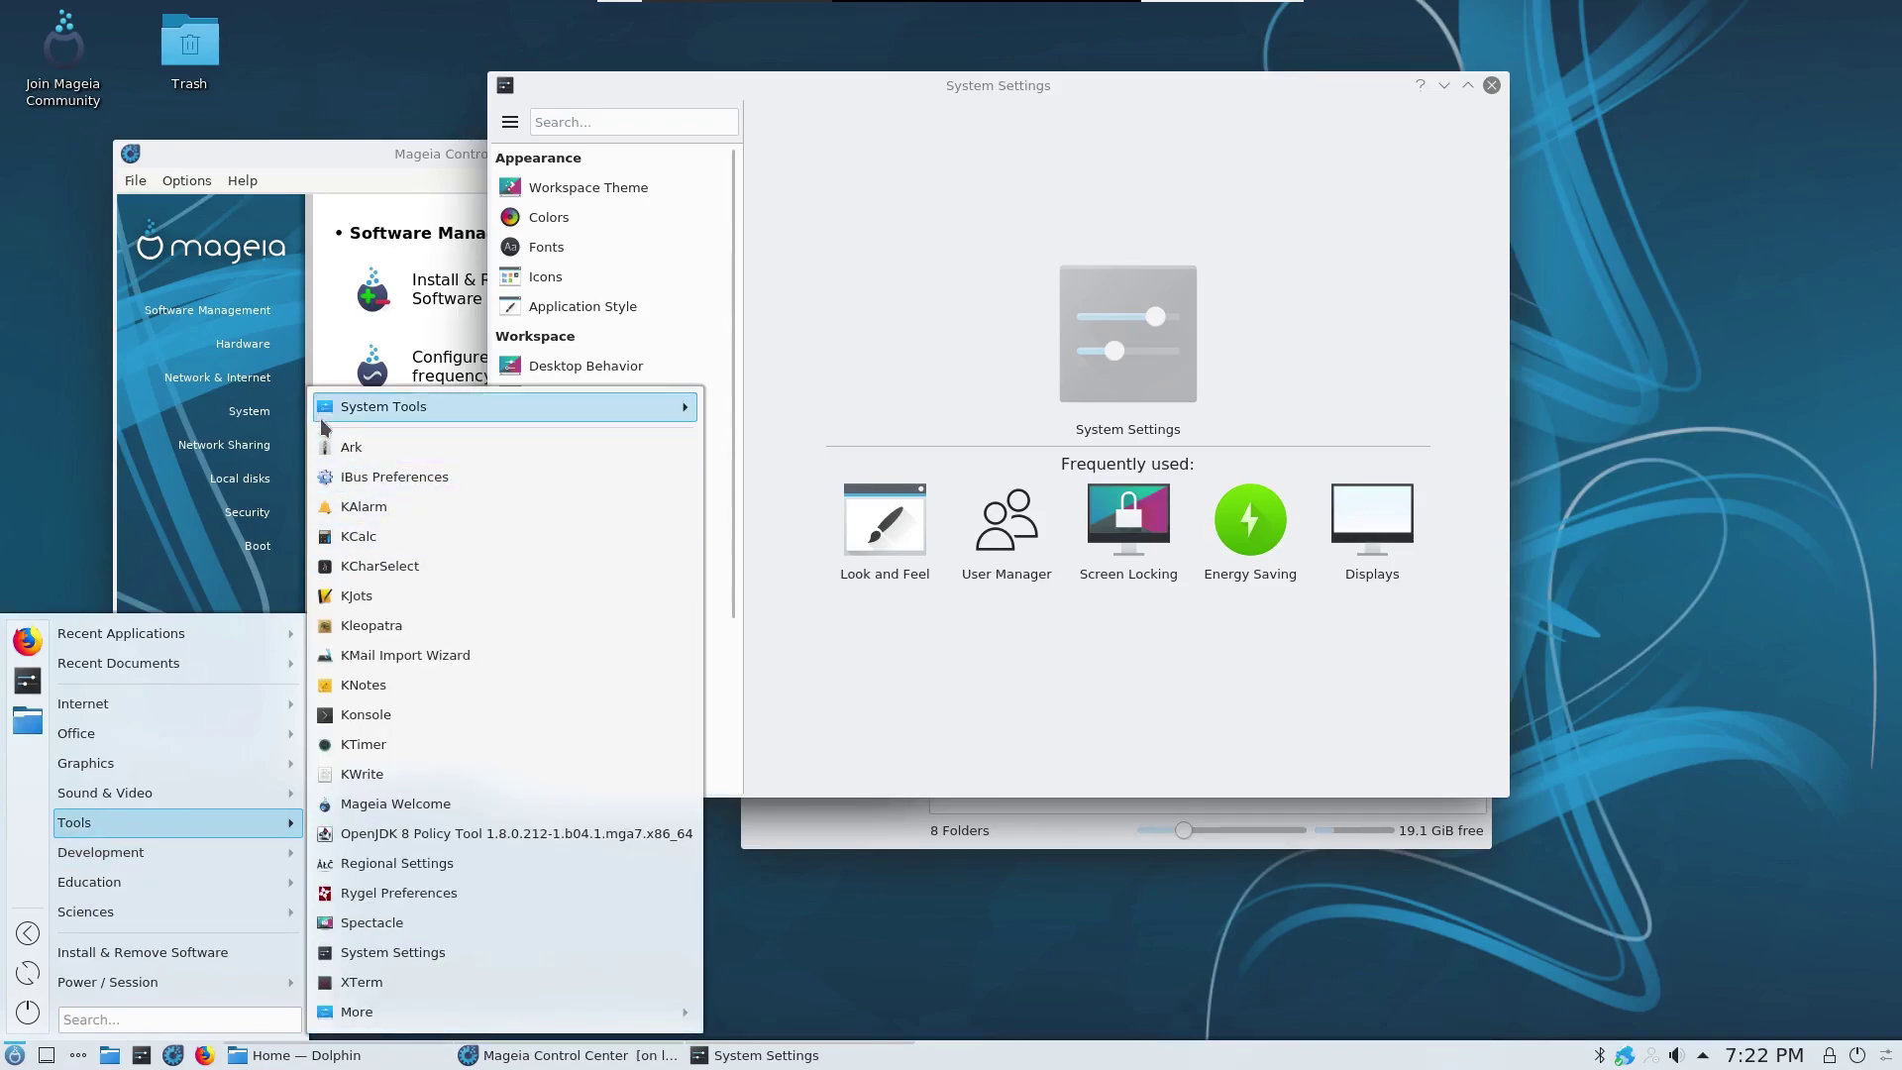
{"action": "mouse_move", "coordinate": [396, 406]}
{"action": "left_click", "coordinate": [386, 162]}
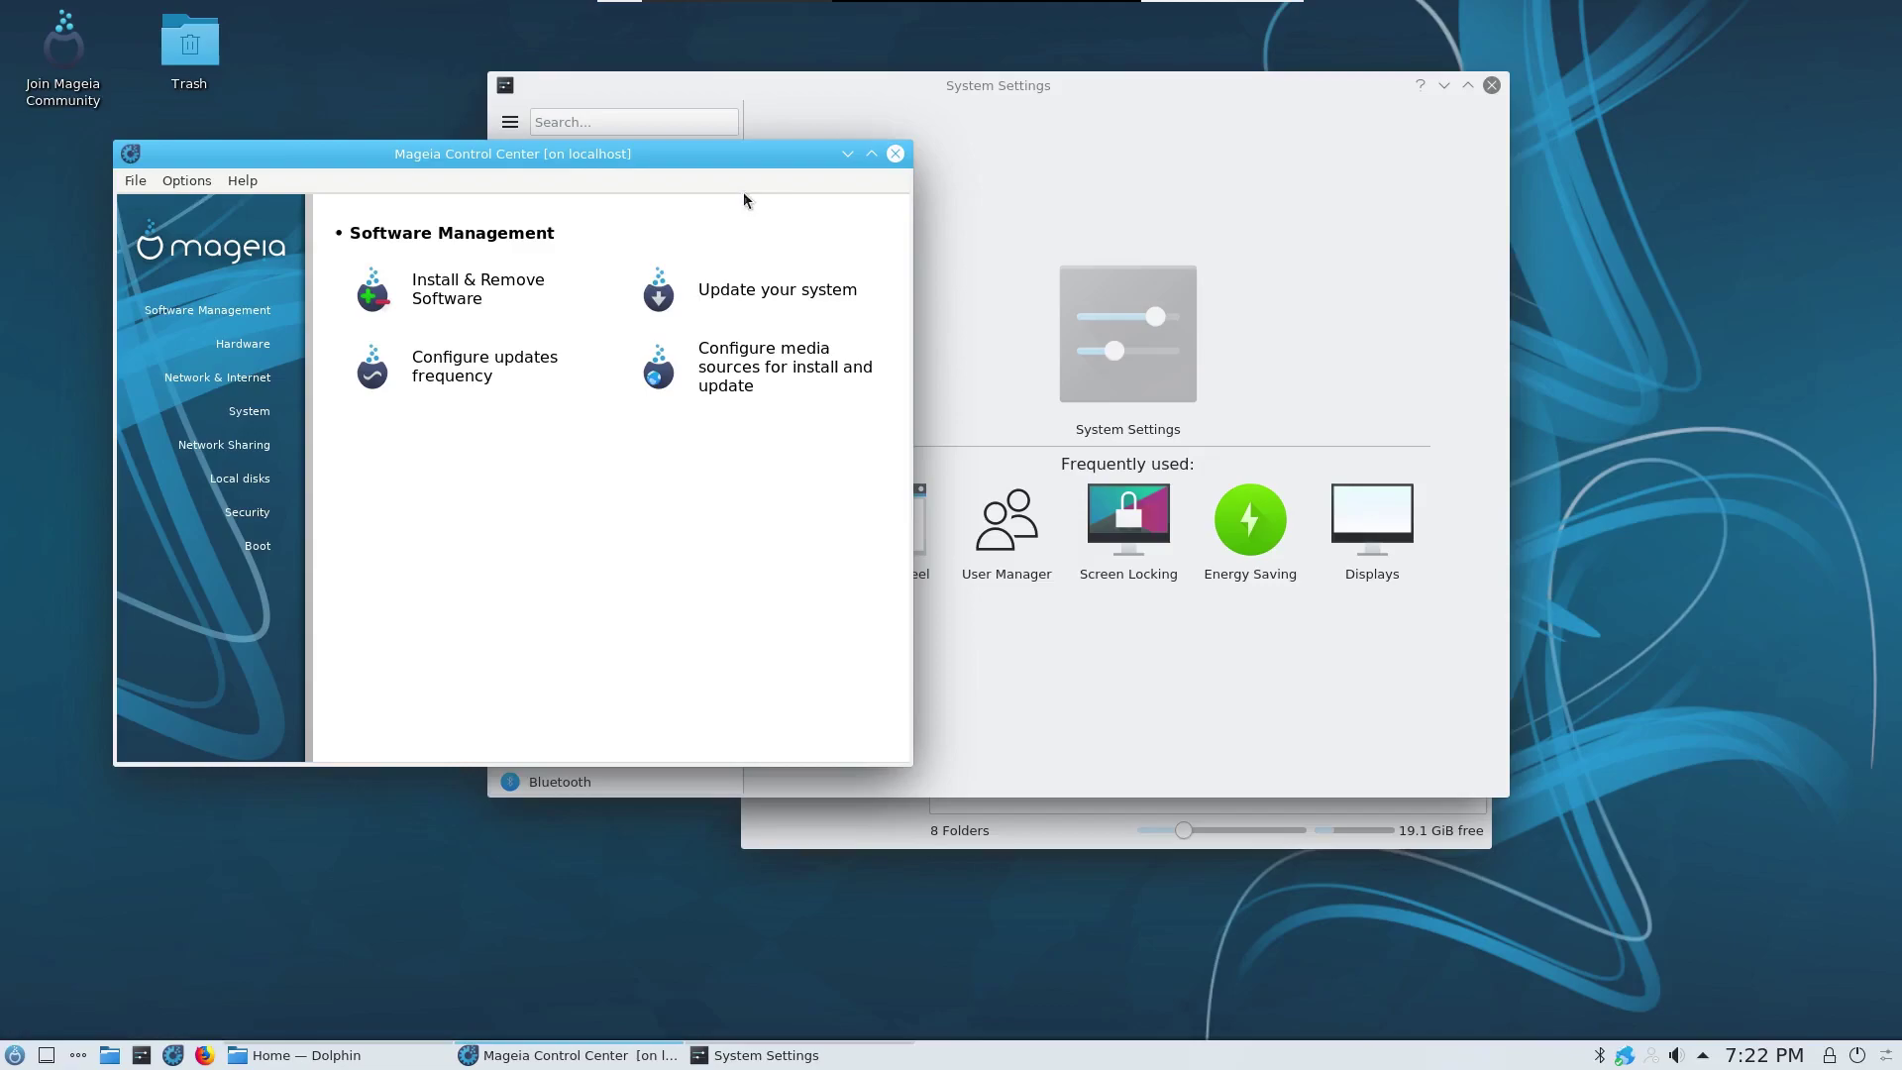
Step: Switch between System Settings and Control Center, then show the Hardware page
{"action": "left_click", "coordinate": [788, 70]}
{"action": "left_click", "coordinate": [792, 79]}
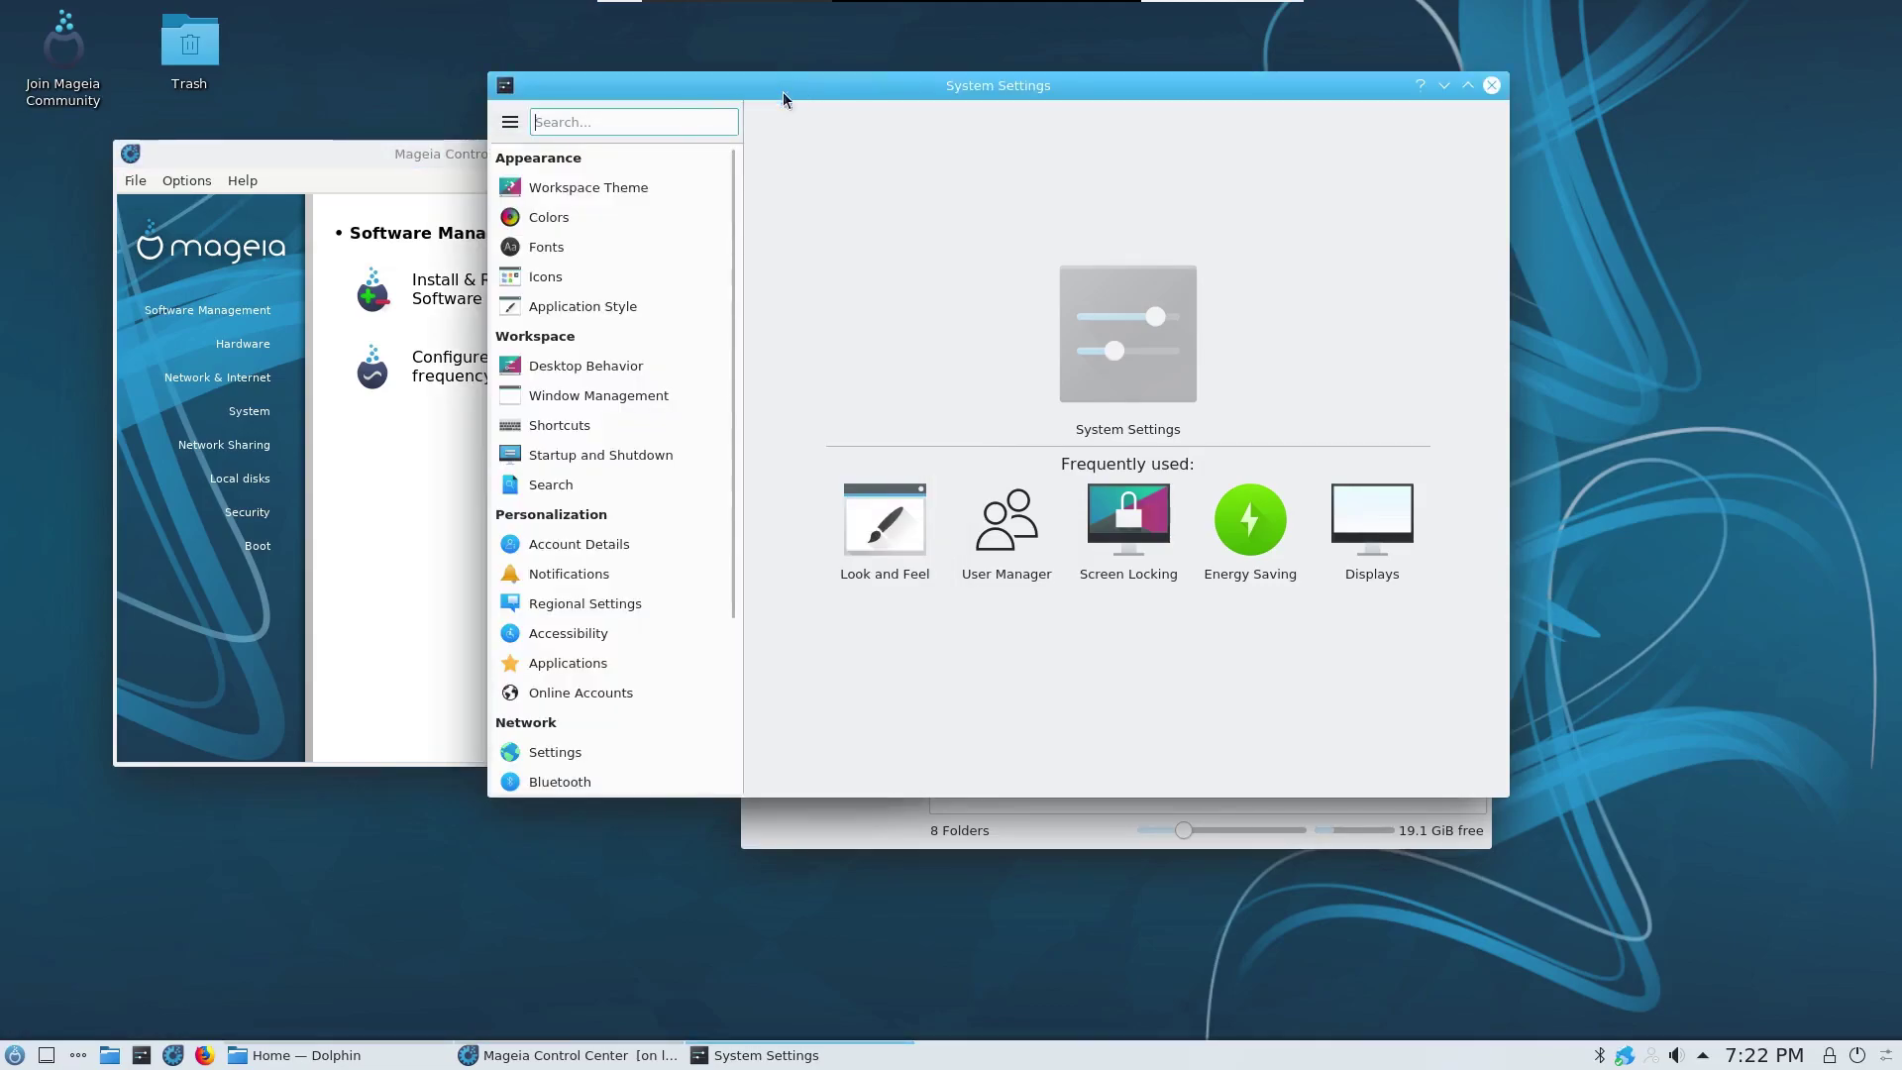
{"action": "left_click", "coordinate": [330, 175]}
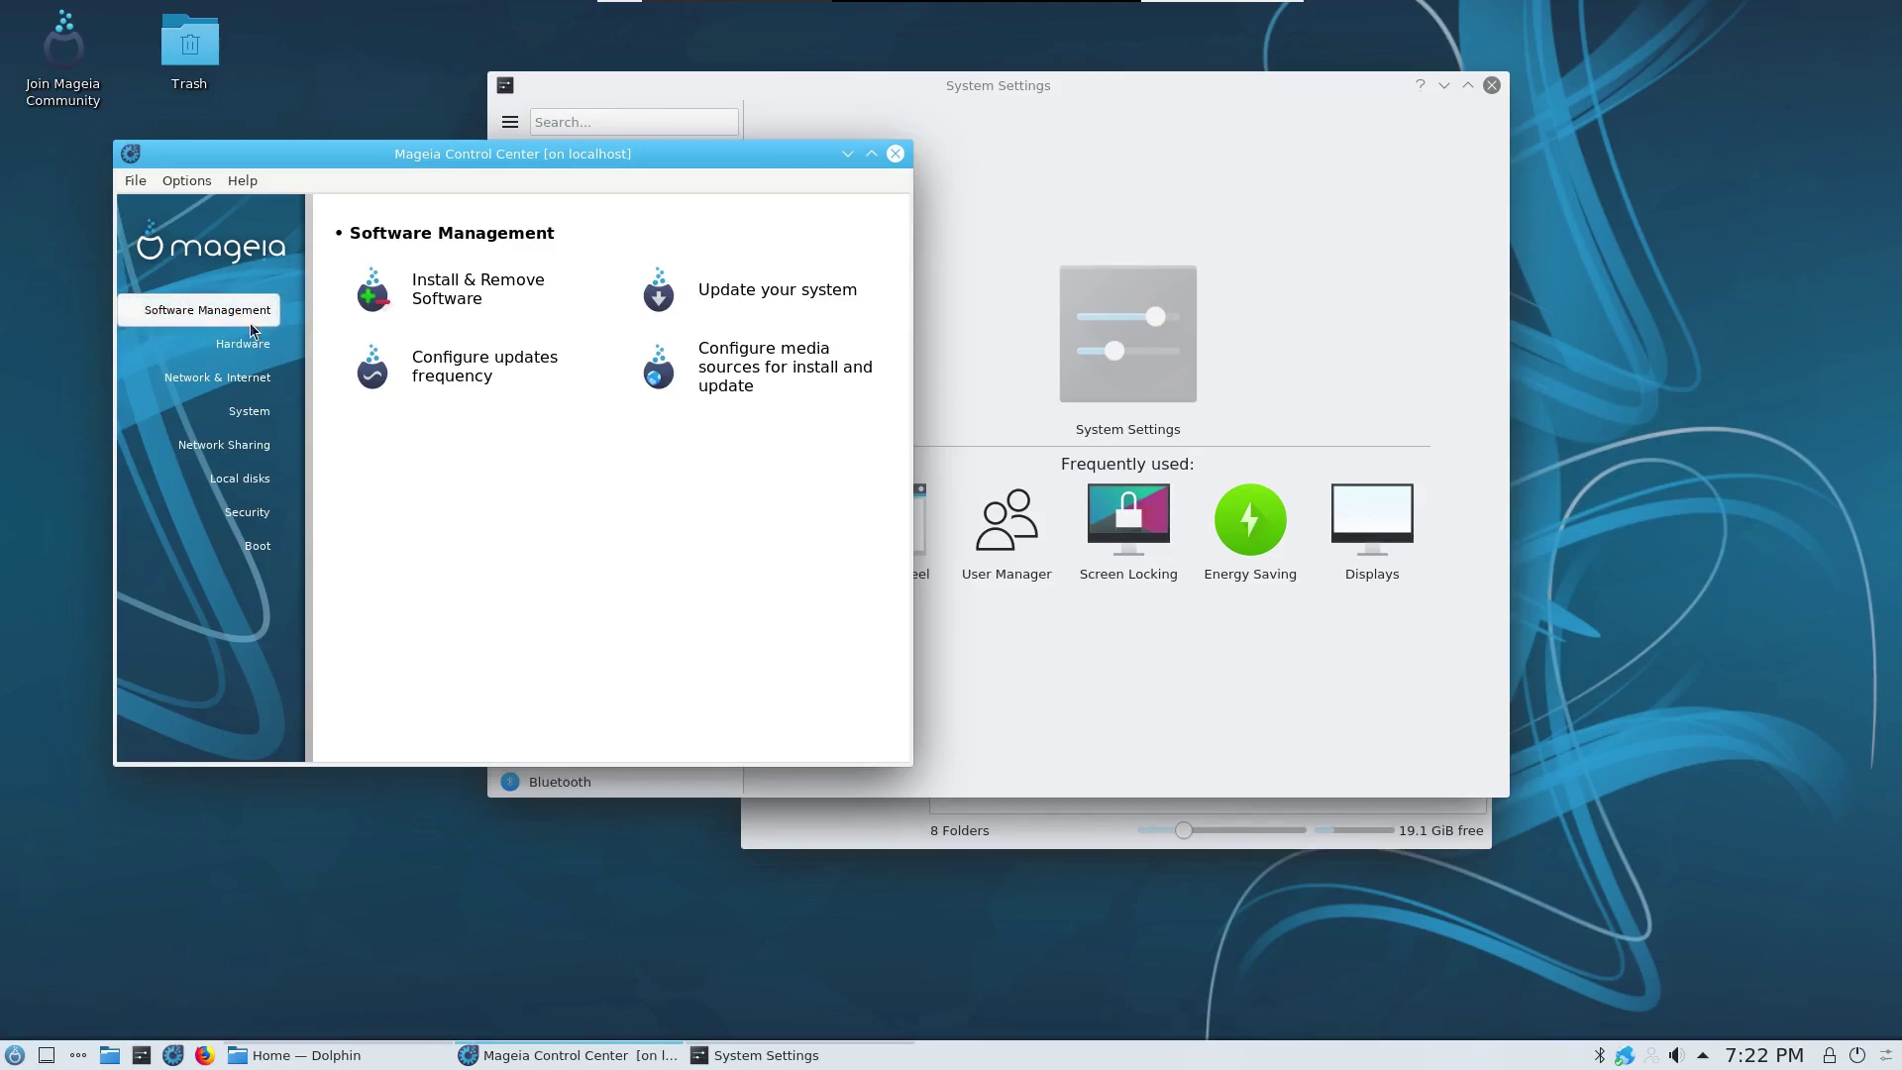
{"action": "left_click", "coordinate": [238, 347]}
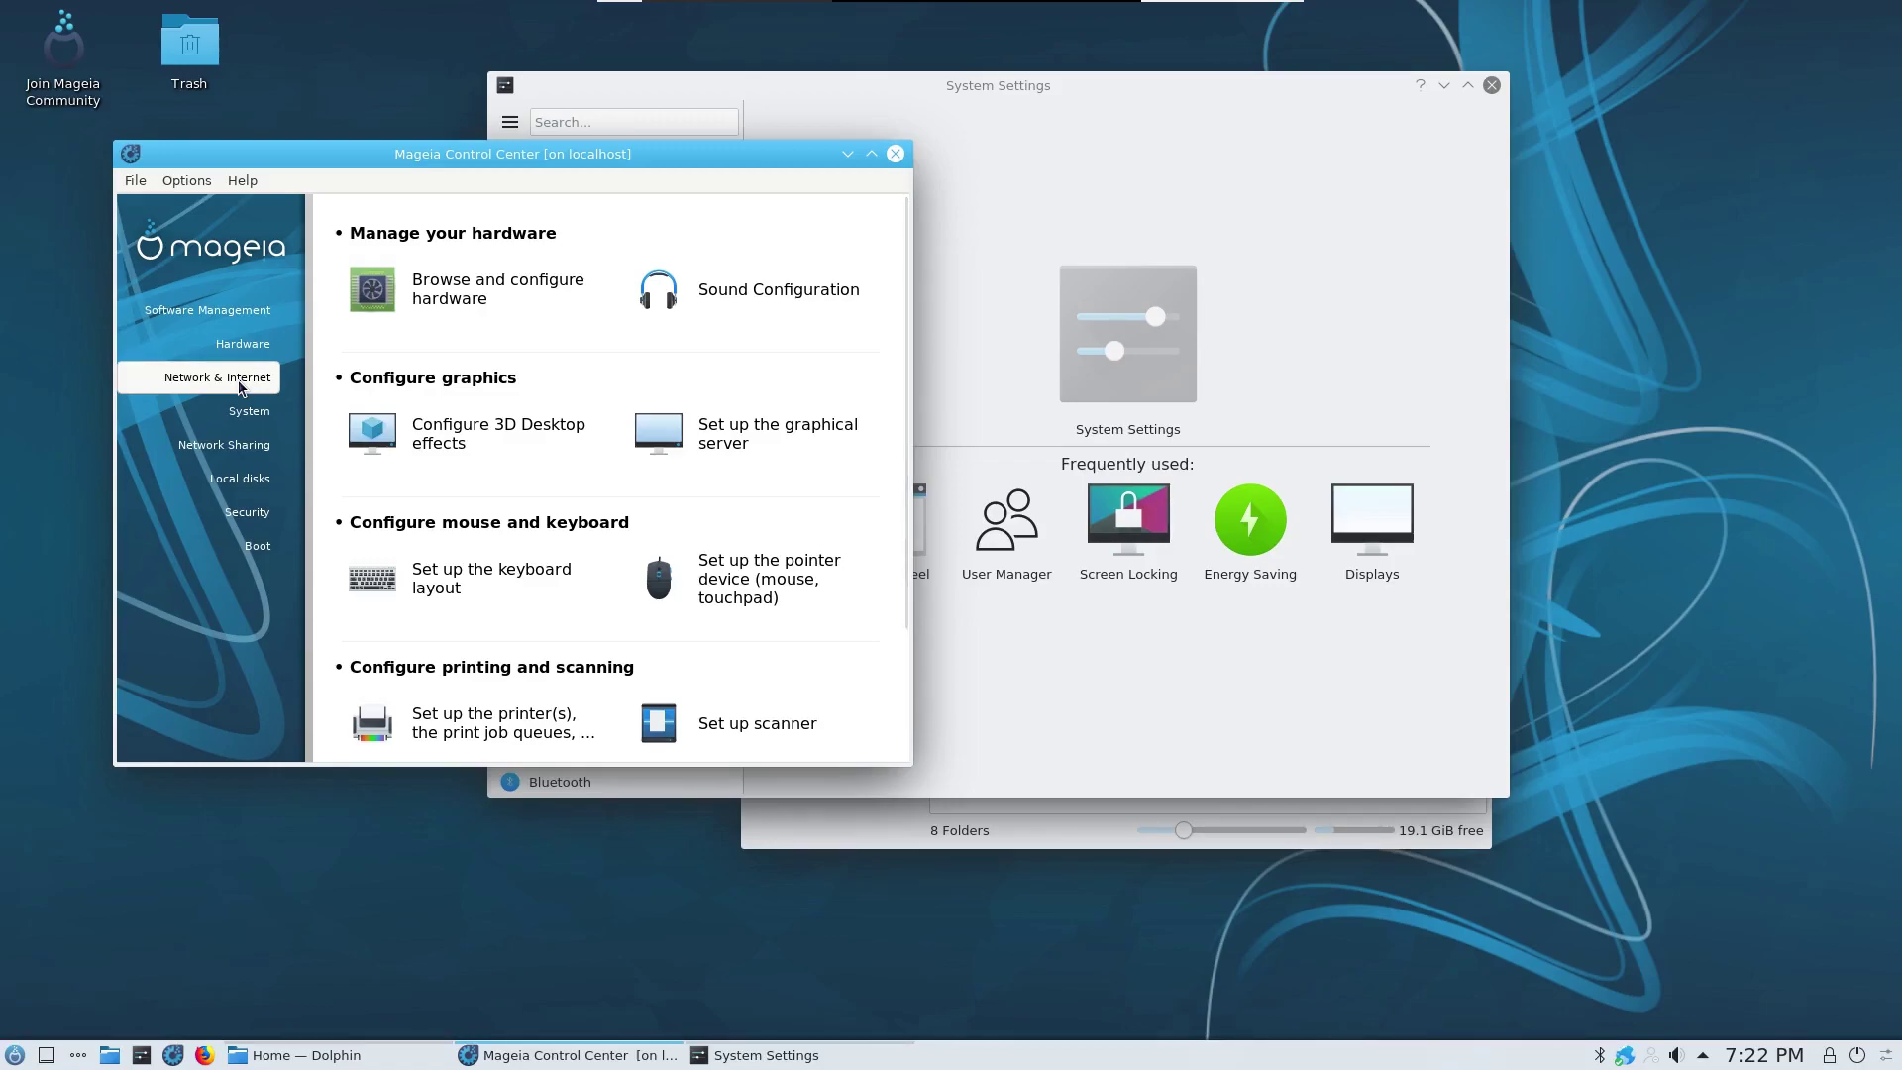
Step: Review the Network & Internet, Network Sharing, Local disks and Boot pages, then scroll through Hardware
{"action": "left_click", "coordinate": [240, 384]}
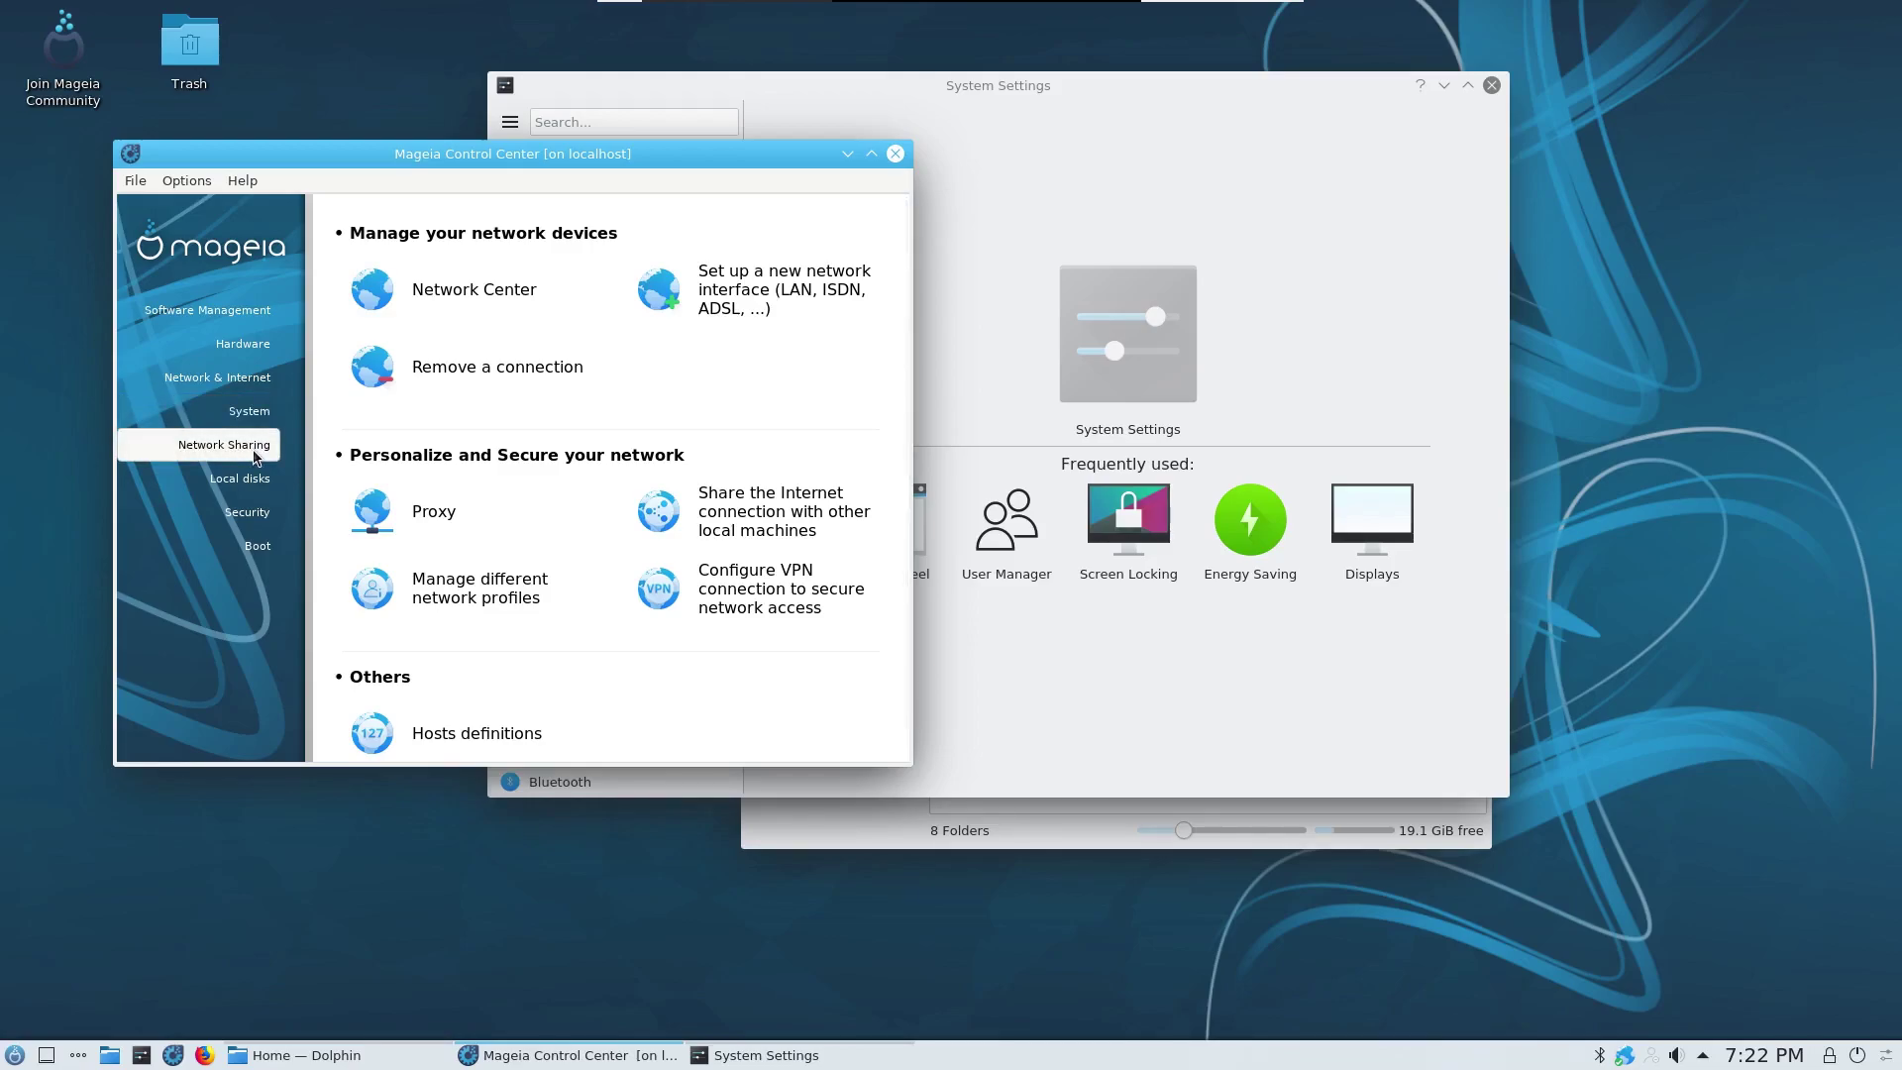
{"action": "left_click", "coordinate": [255, 454]}
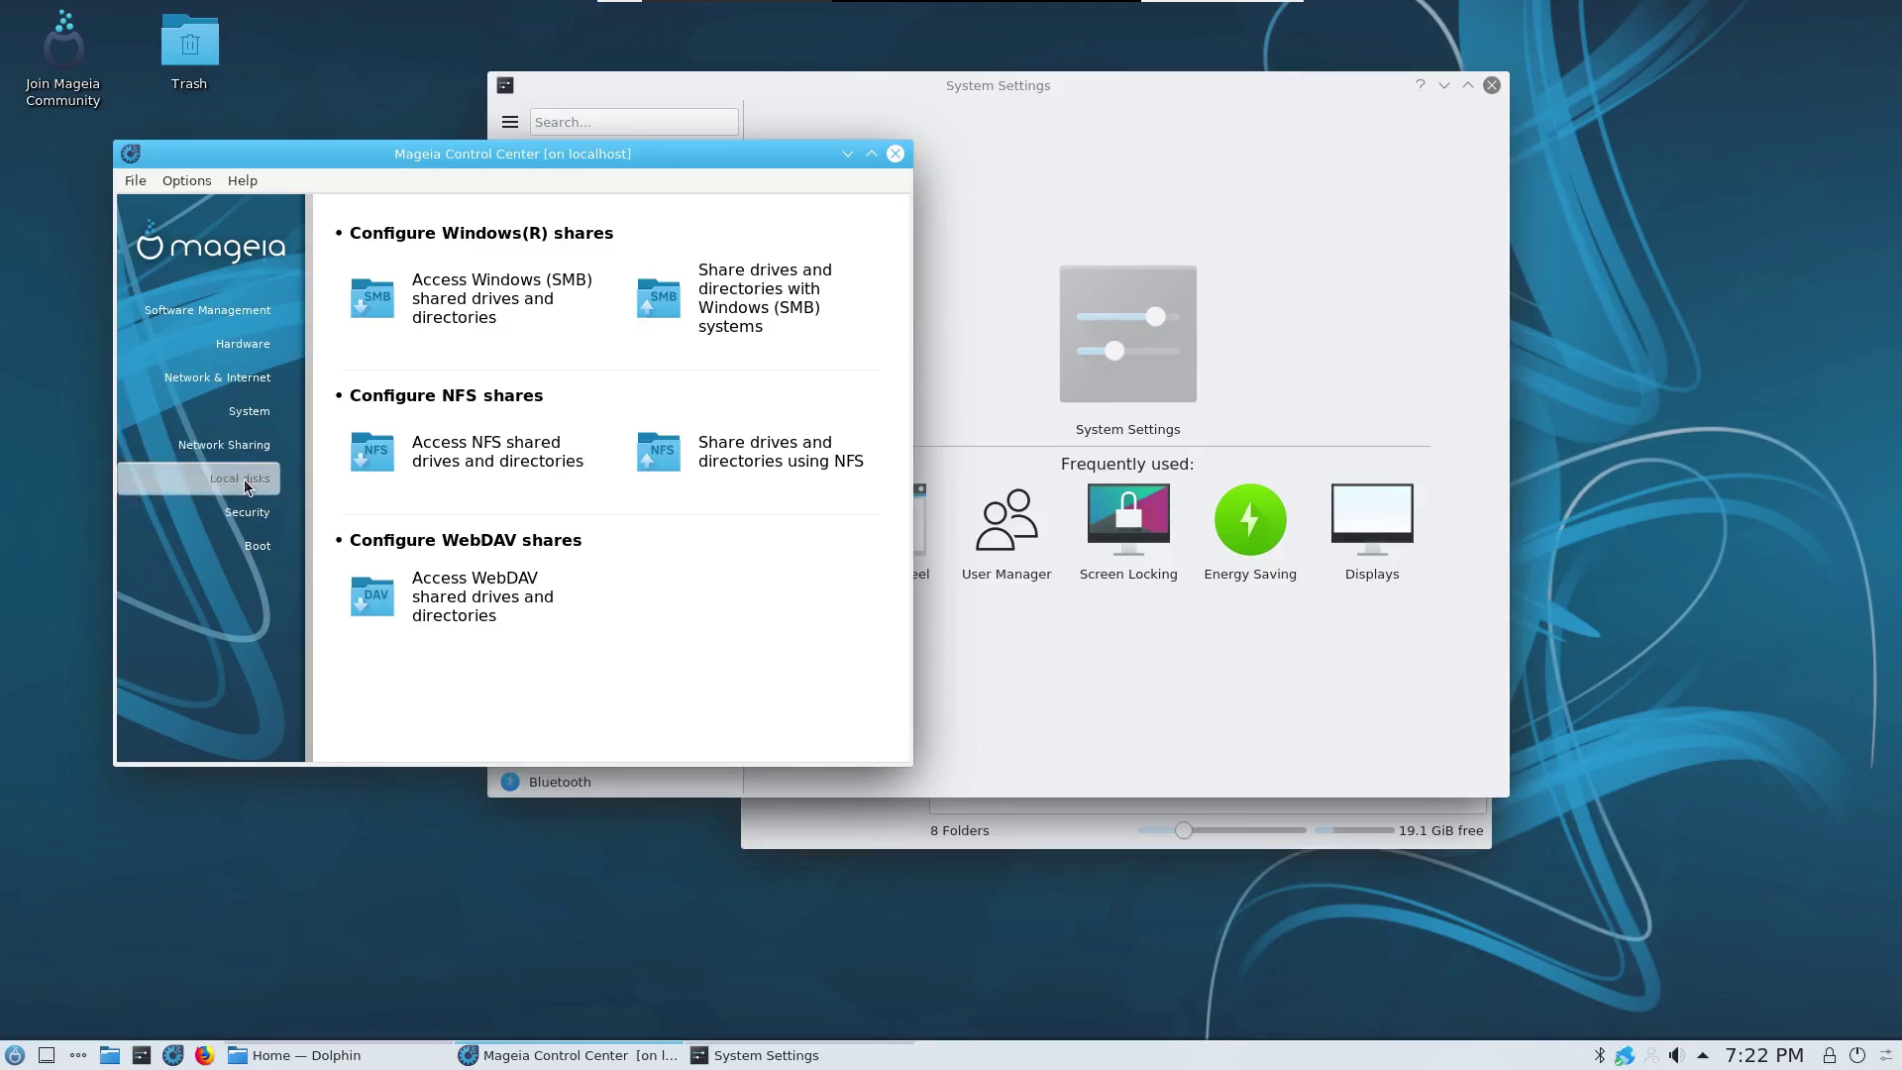
{"action": "left_click", "coordinate": [246, 481]}
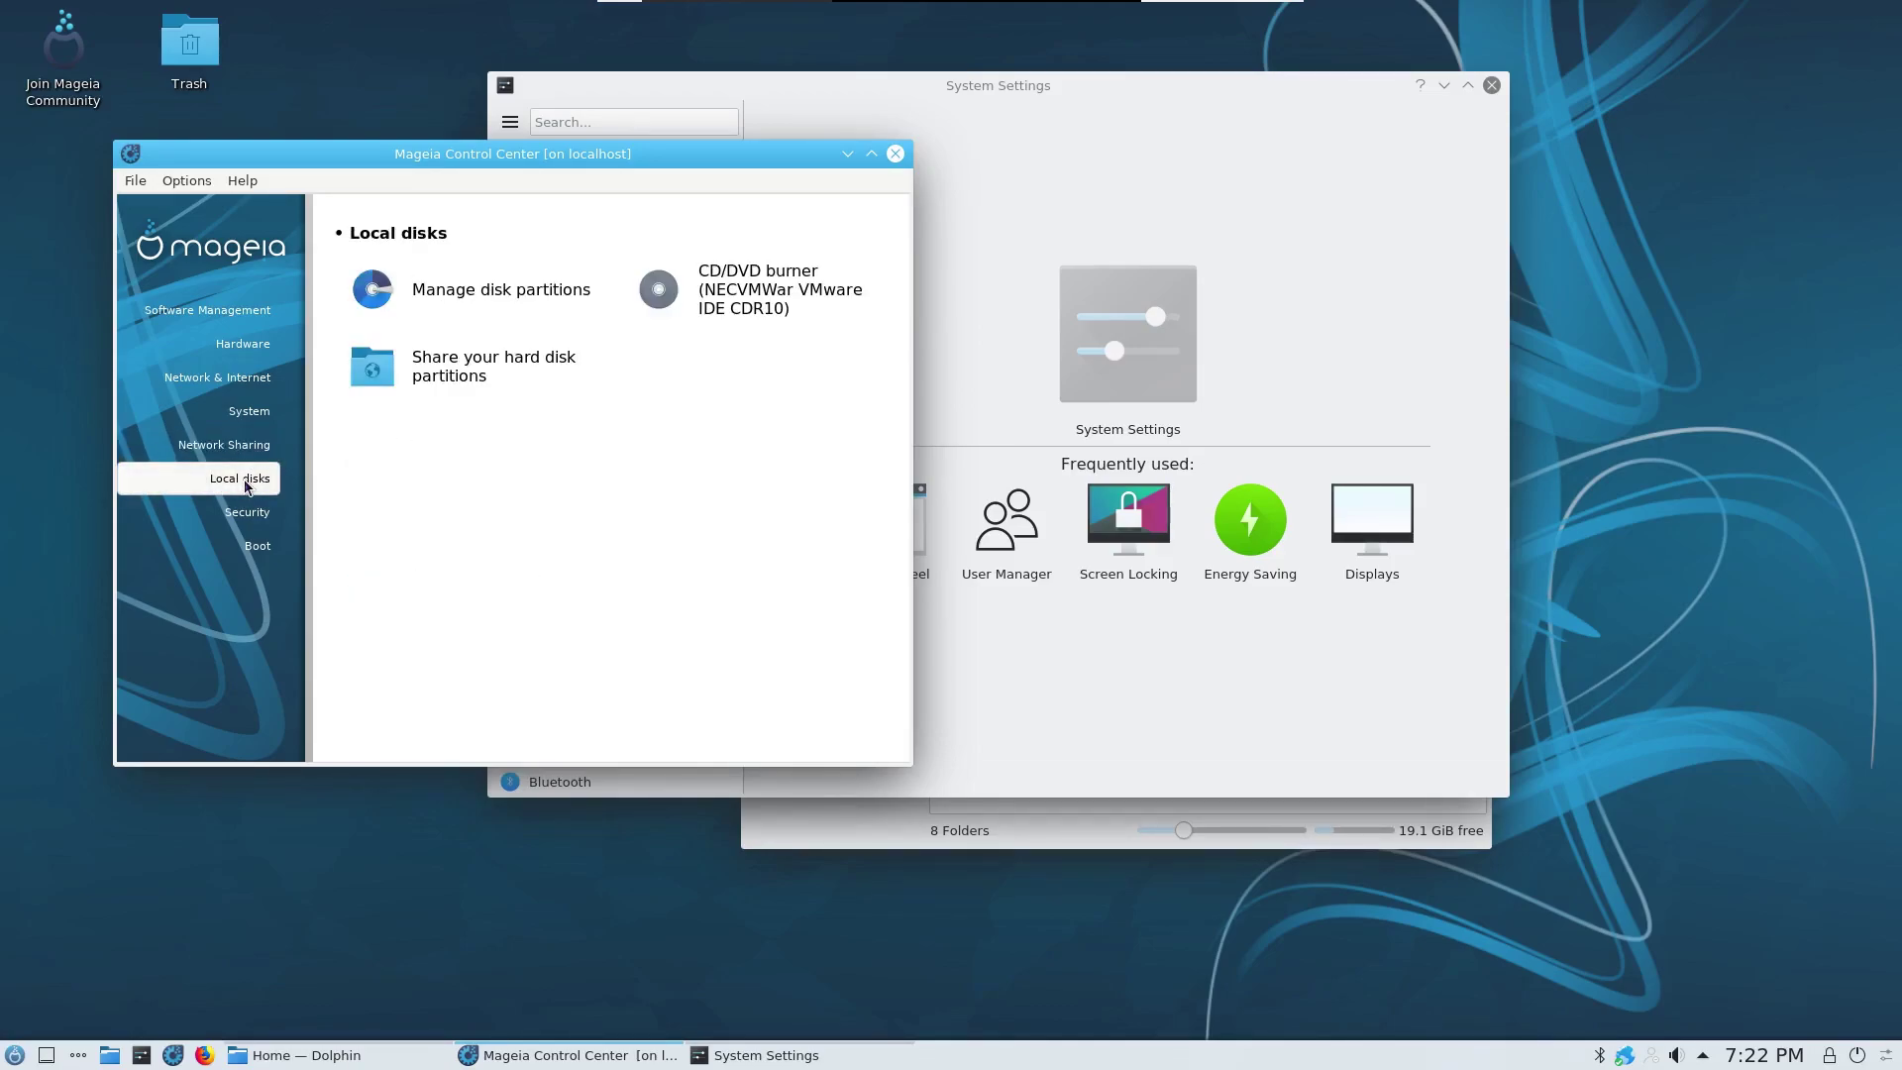
{"action": "left_click", "coordinate": [233, 547]}
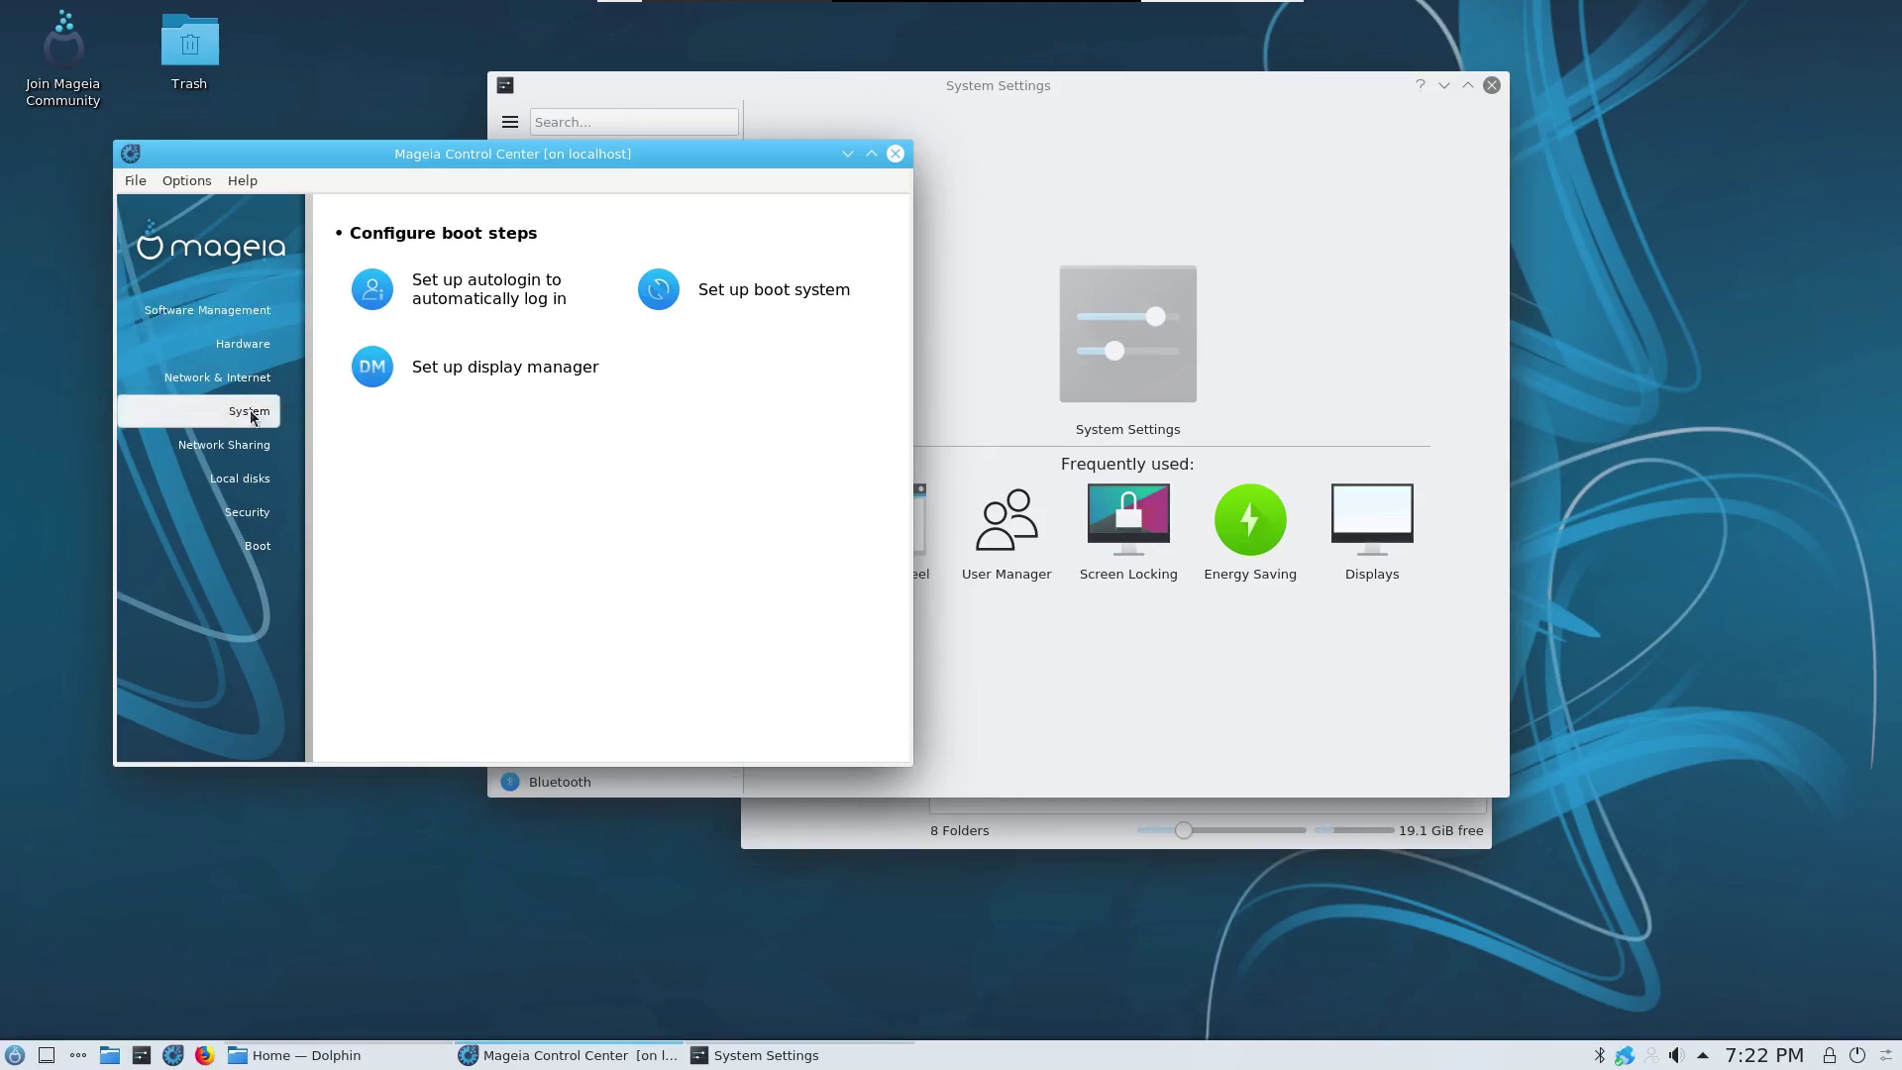
{"action": "left_click", "coordinate": [246, 345]}
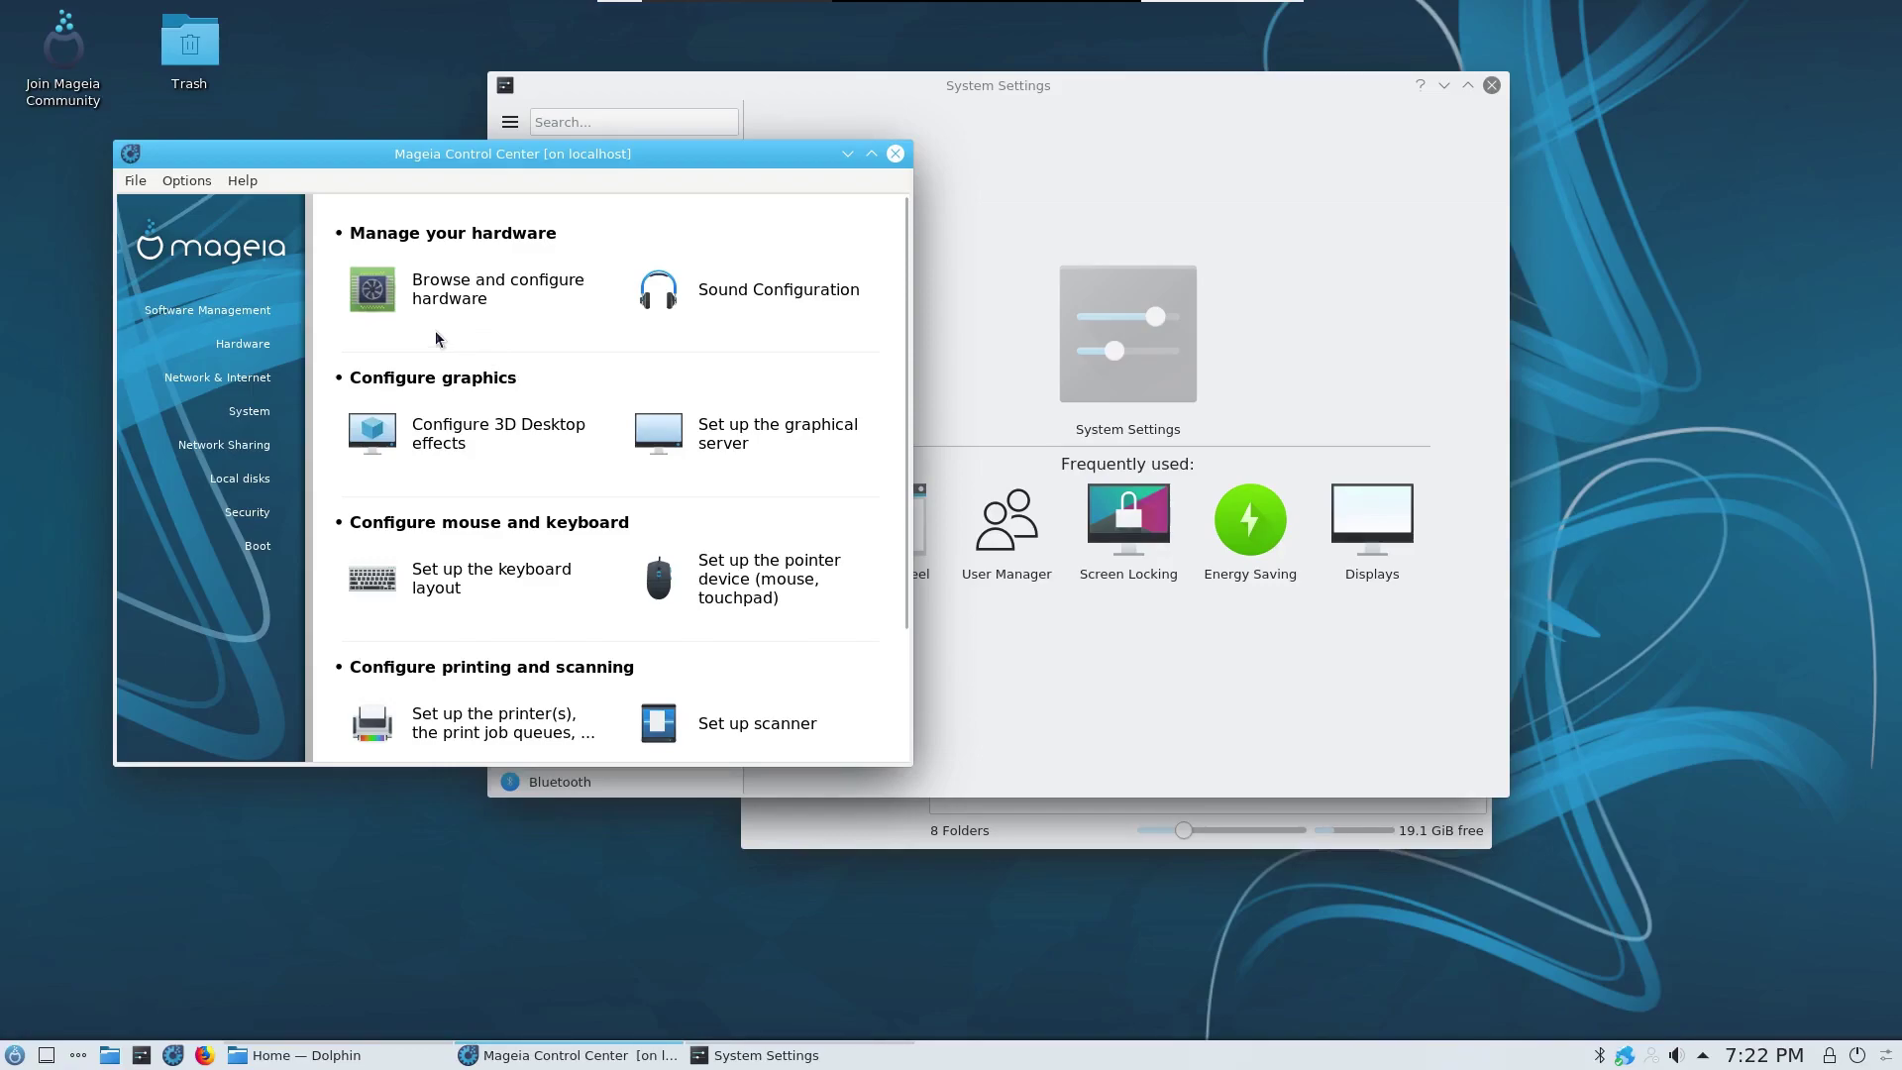
{"action": "scroll", "coordinate": [451, 408], "scroll_direction": "down", "scroll_amount": 3}
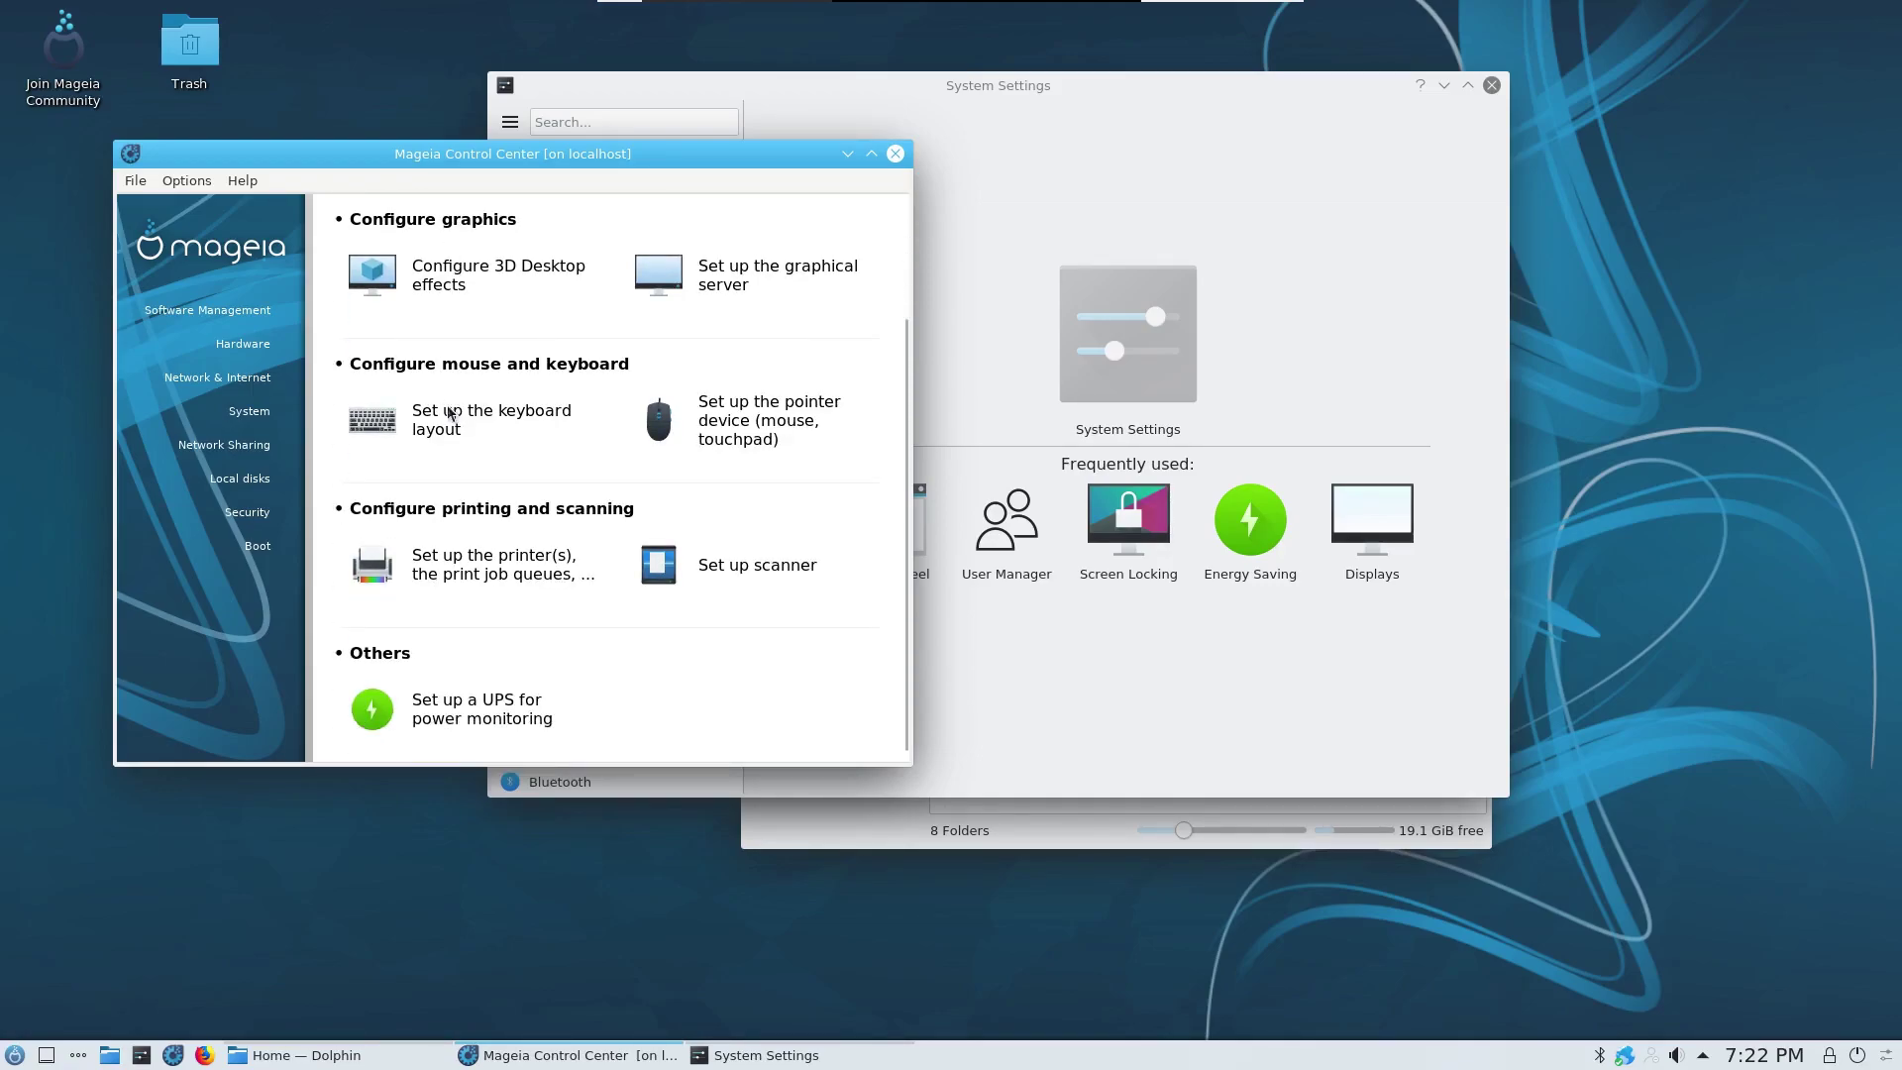
{"action": "scroll", "coordinate": [418, 429], "scroll_direction": "up", "scroll_amount": 3}
{"action": "scroll", "coordinate": [392, 441], "scroll_direction": "down", "scroll_amount": 3}
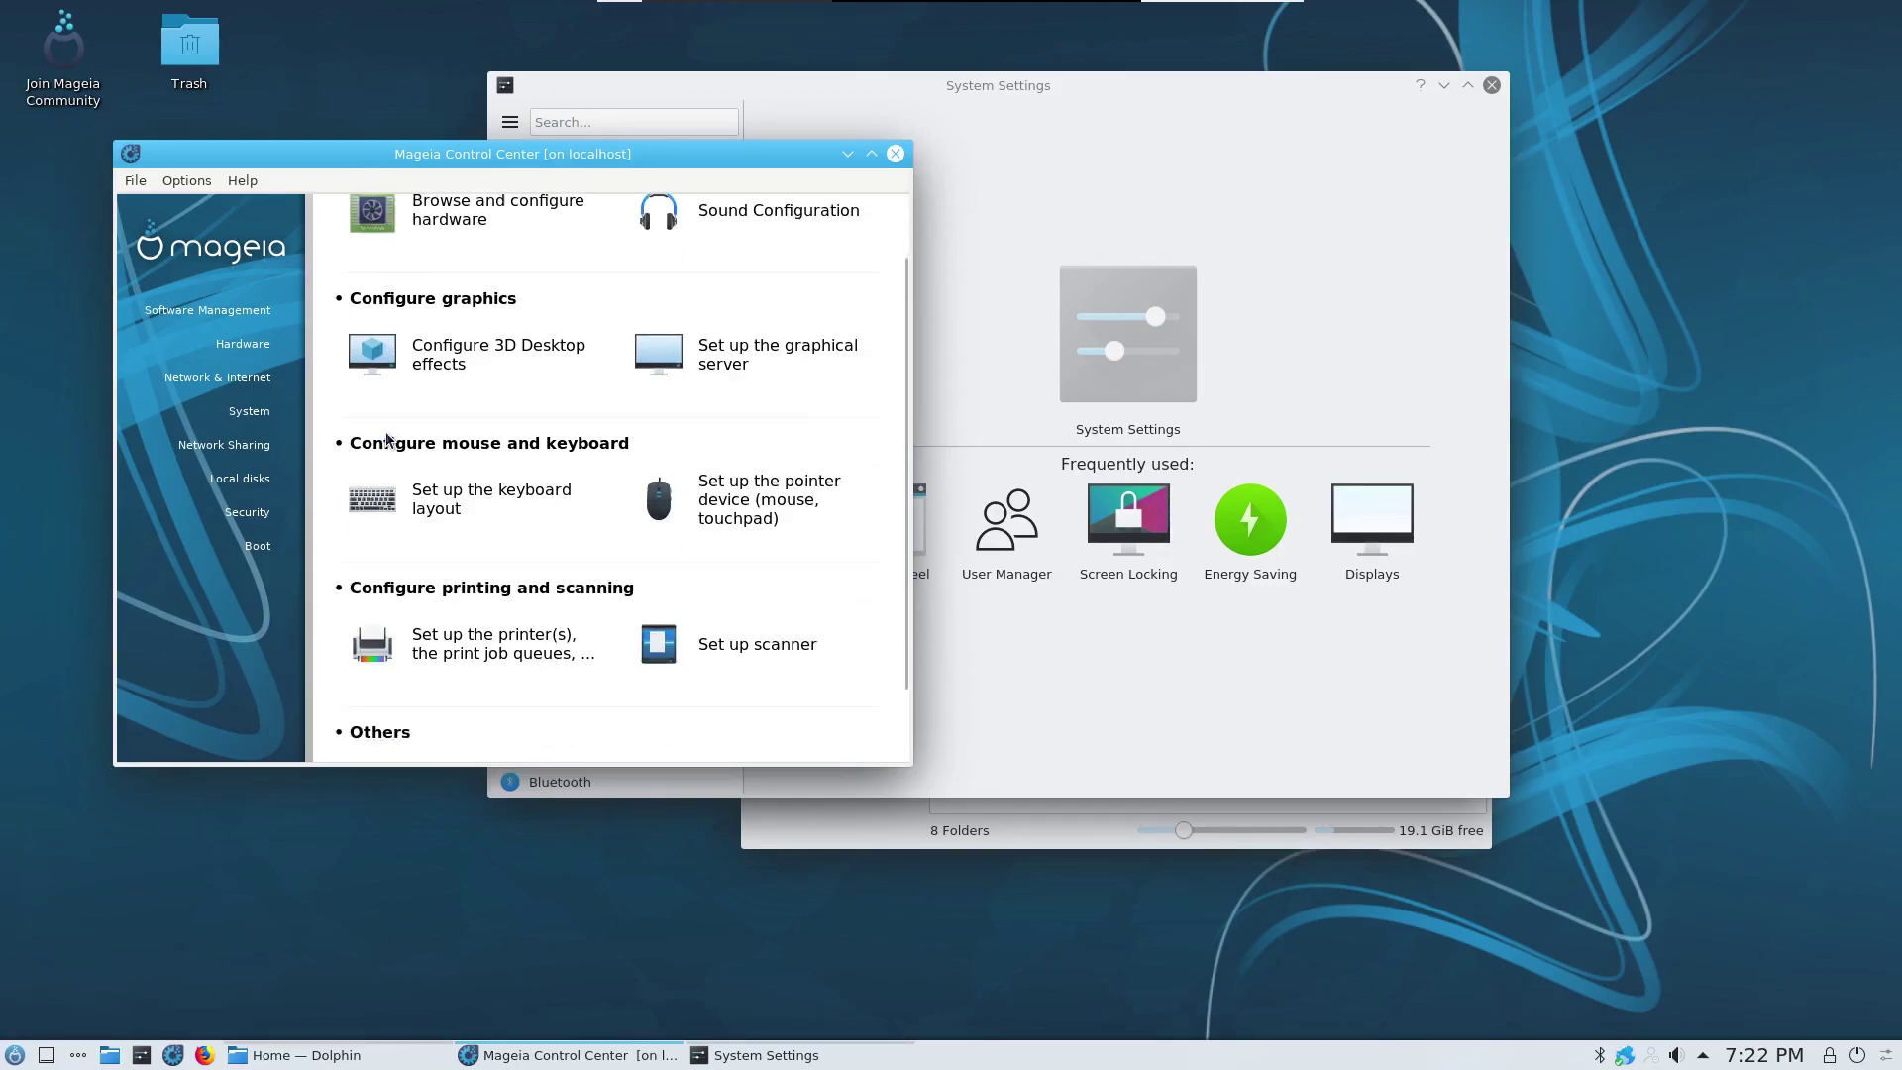
{"action": "scroll", "coordinate": [390, 477], "scroll_direction": "up", "scroll_amount": 3}
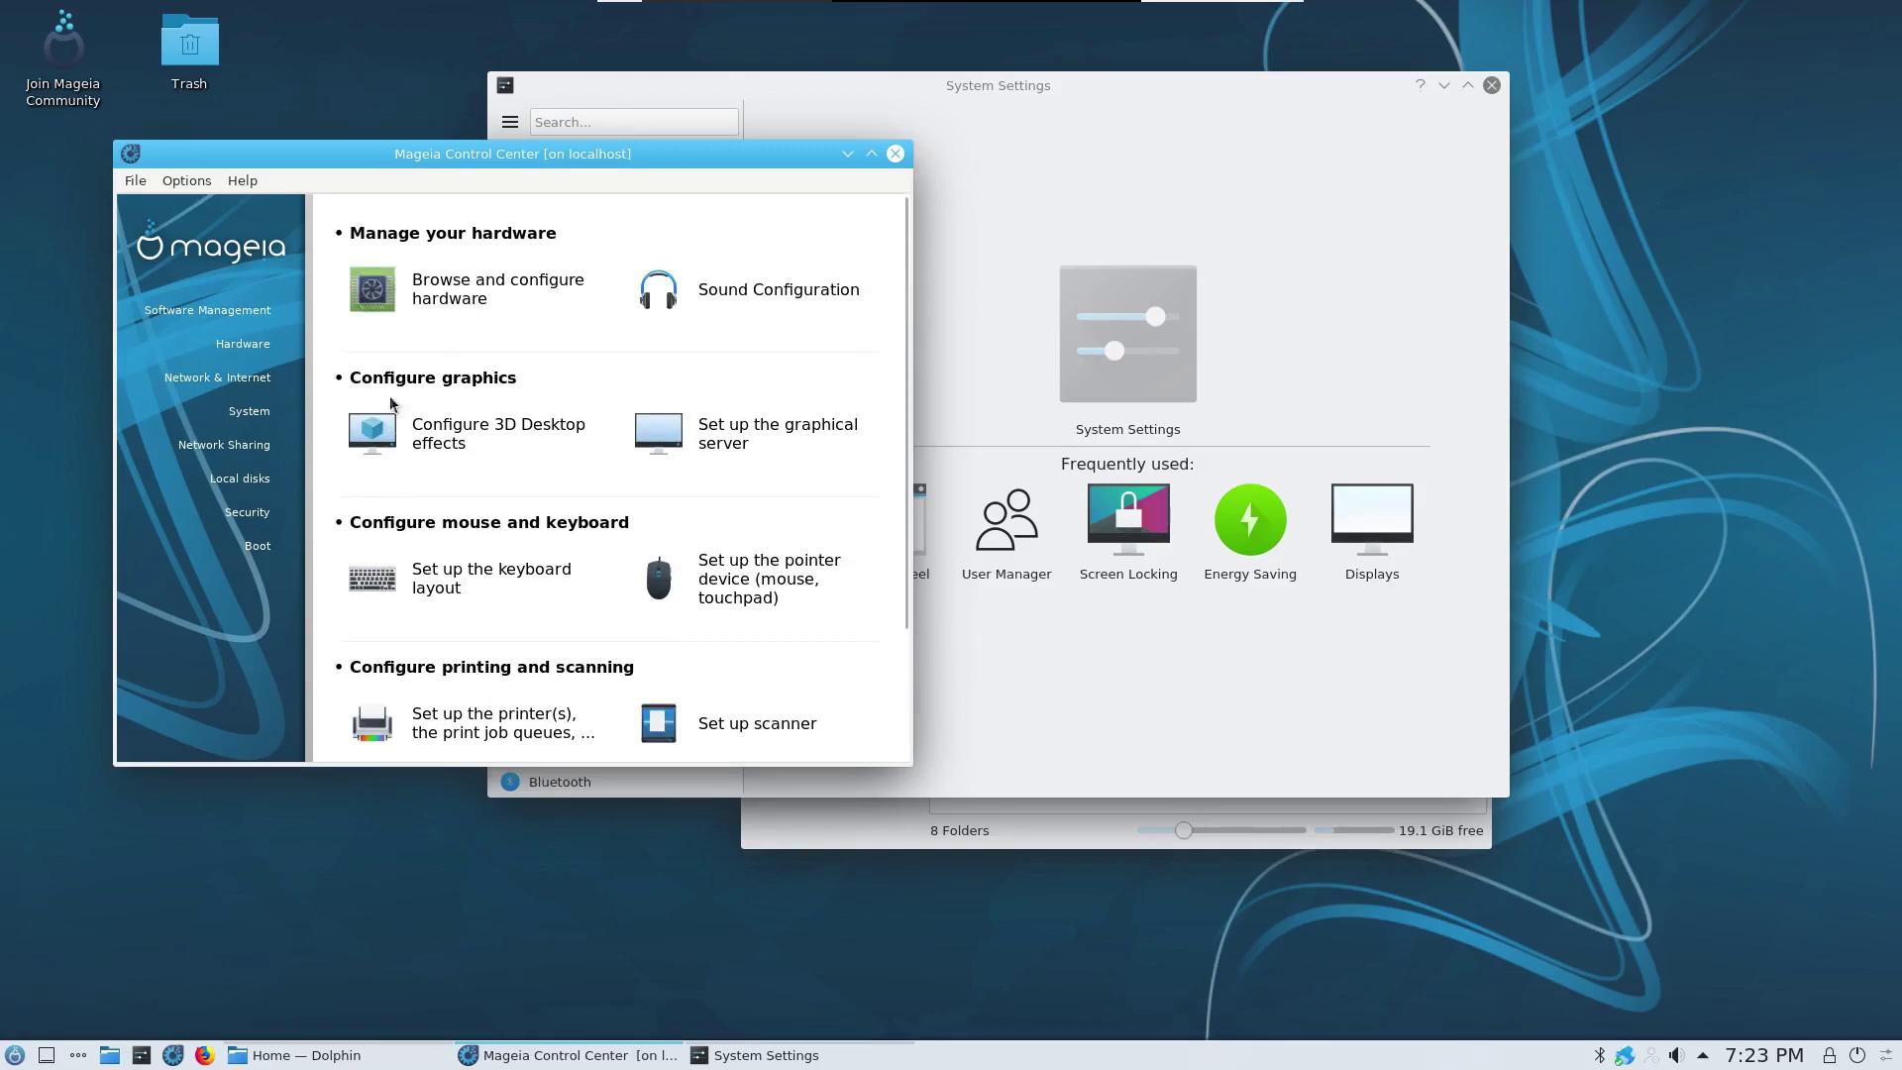
Step: Open the hardware browser and accept installing lsb-core-lib64 and lsb-lib64
{"action": "left_click", "coordinate": [389, 295]}
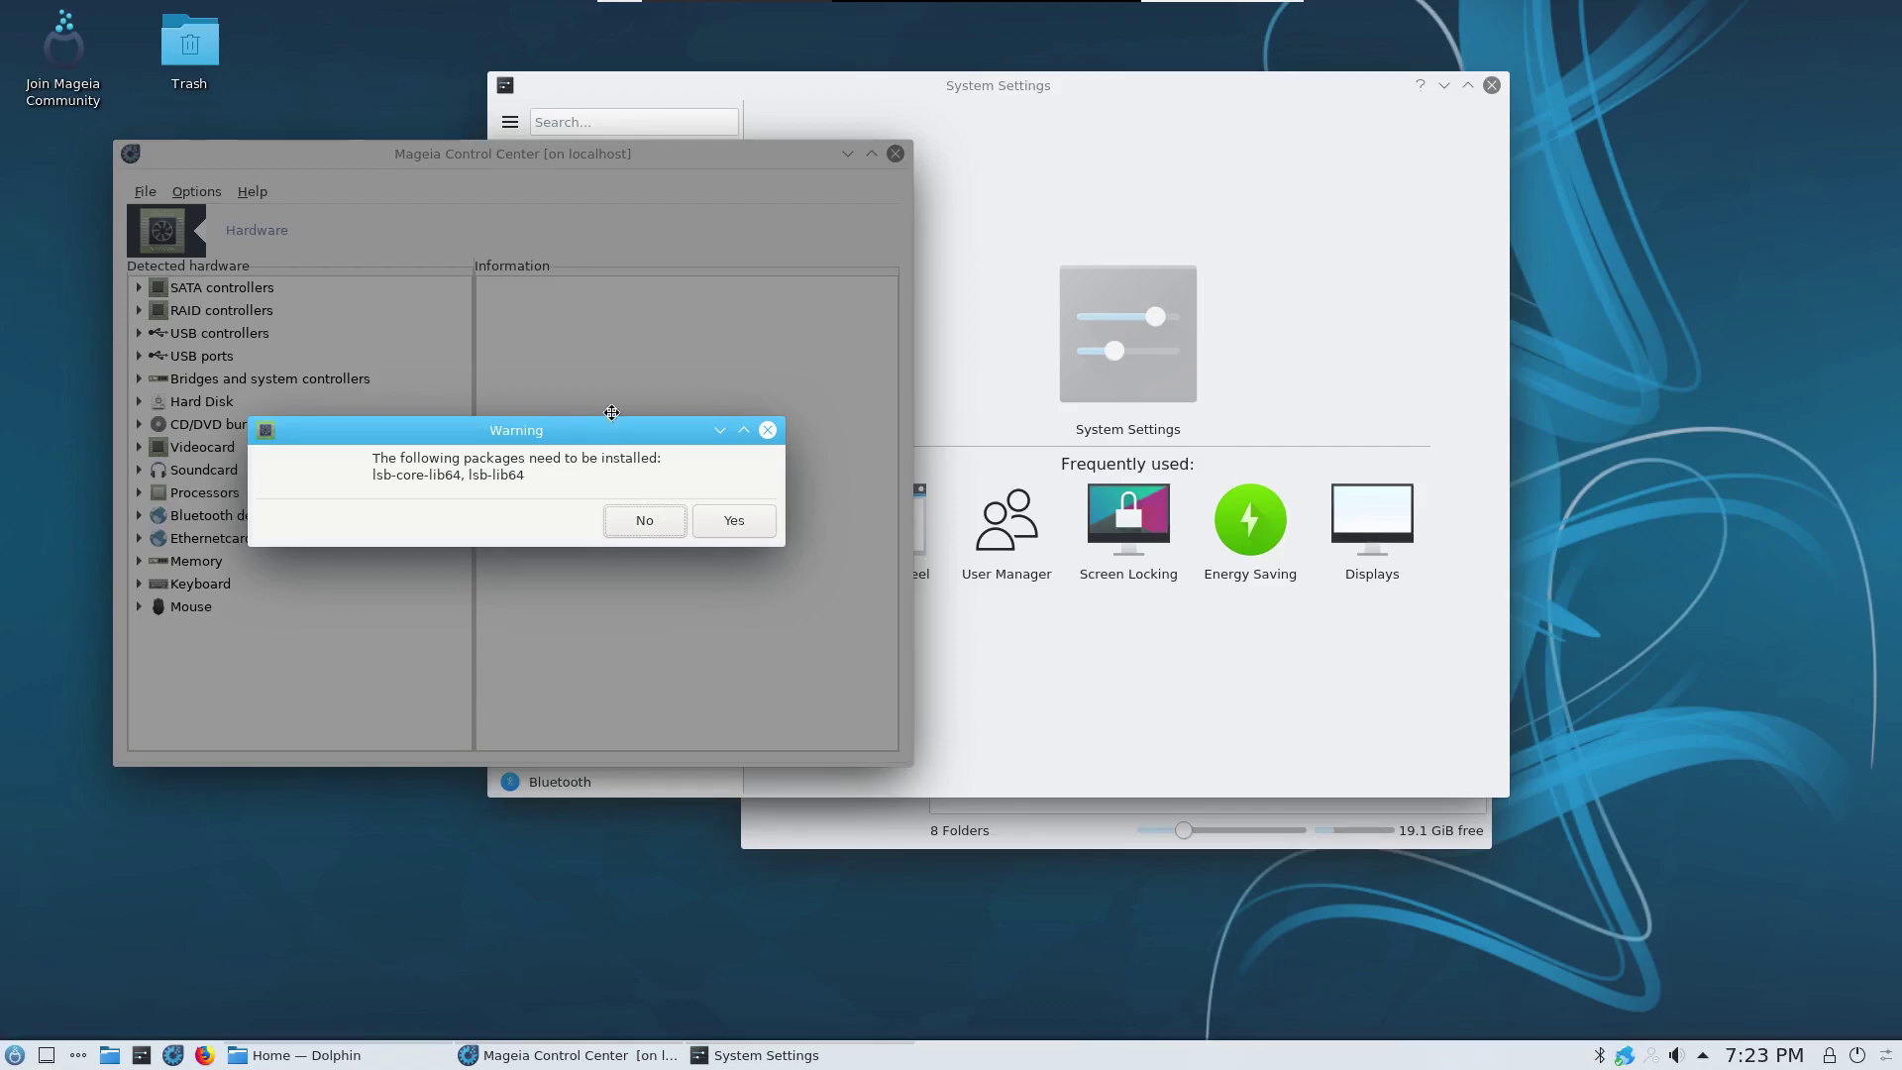
{"action": "left_click_drag", "start_coordinate": [611, 412], "coordinate": [641, 382]}
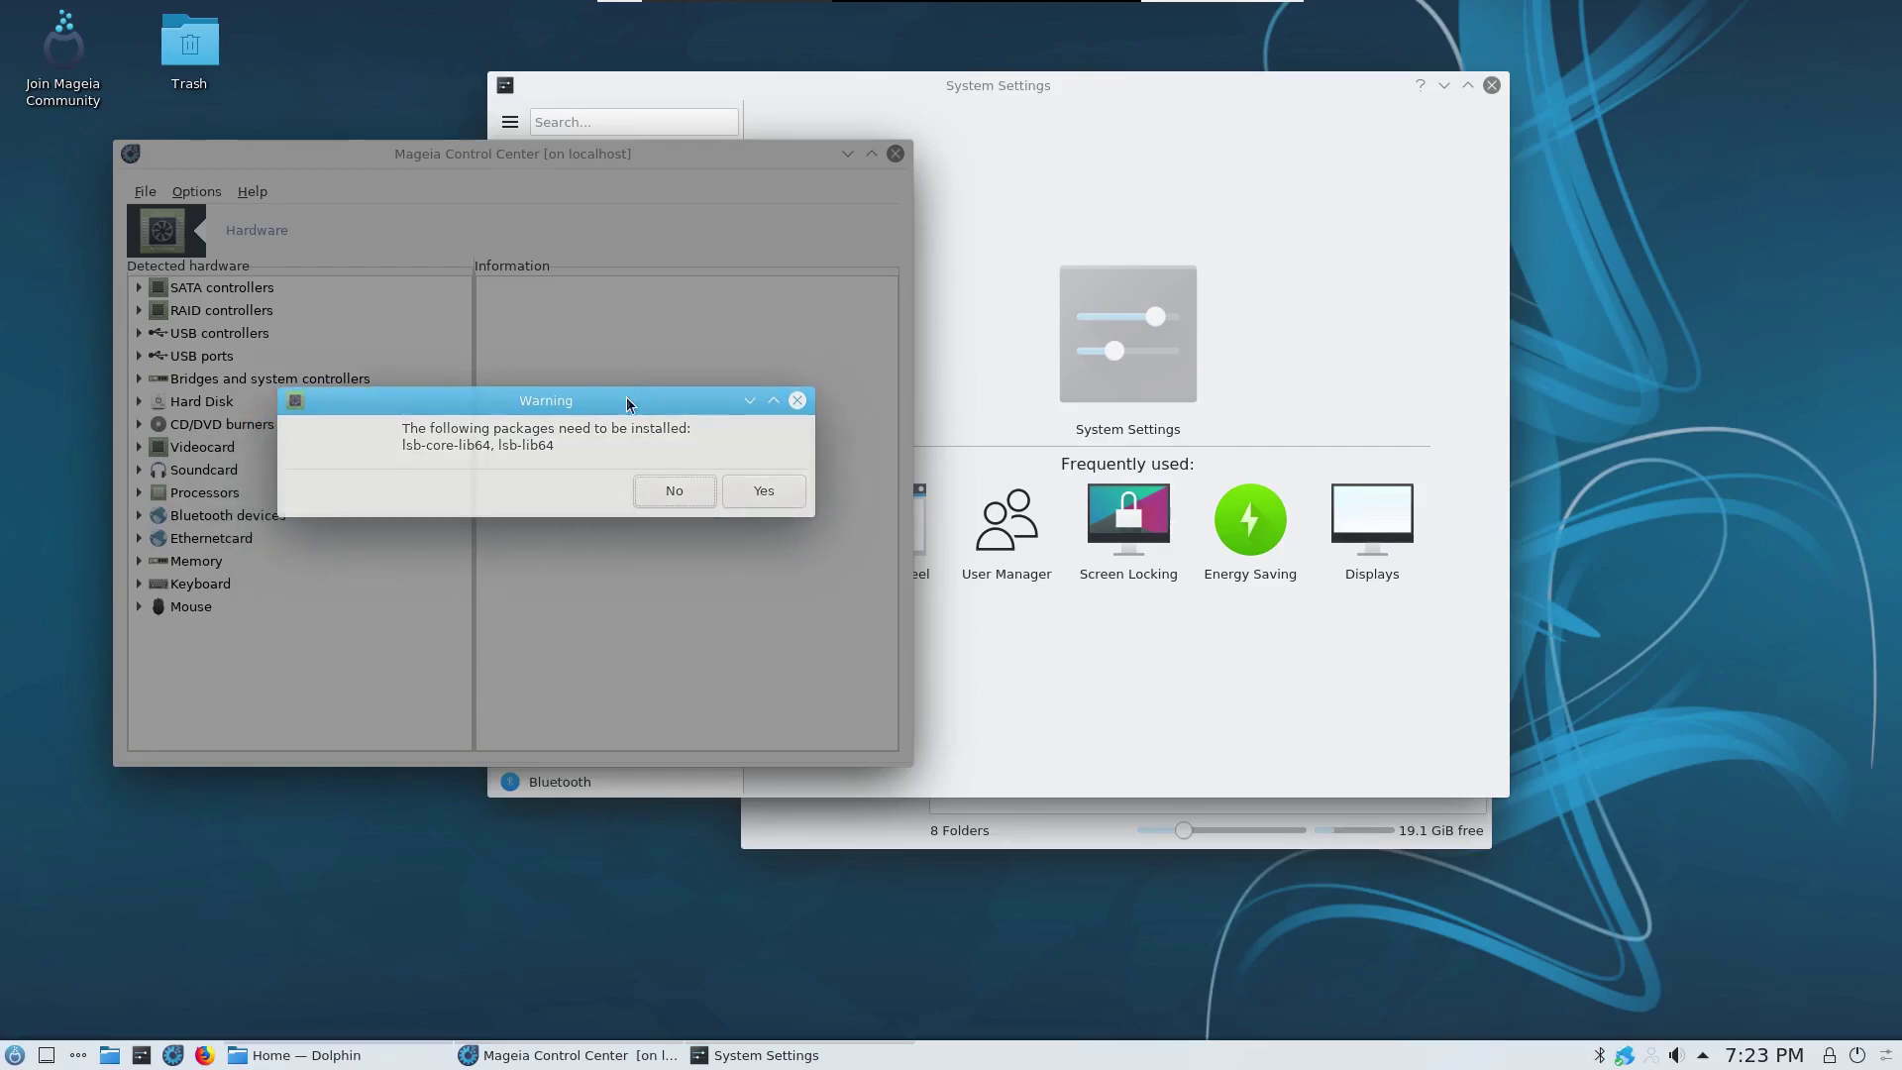
{"action": "left_click", "coordinate": [740, 484]}
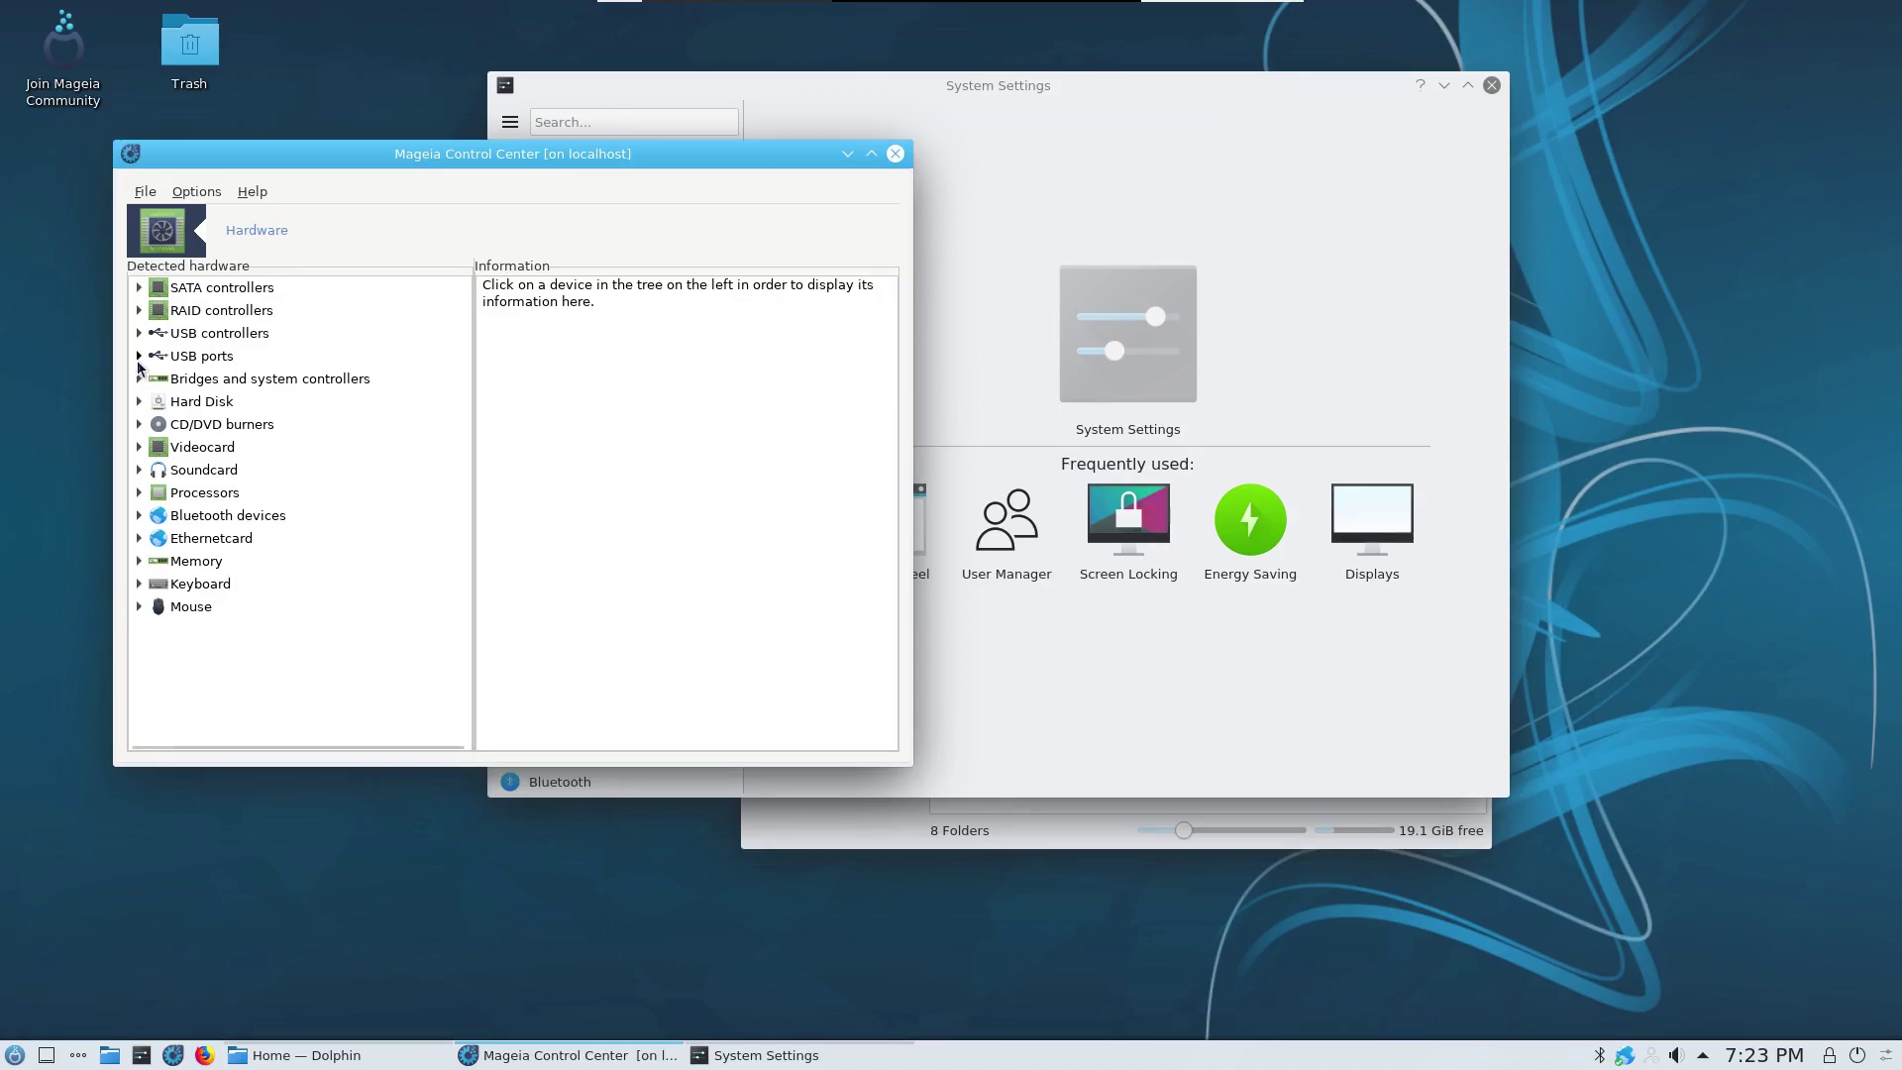
Step: Inspect the SATA controllers and Videocard entries, reposition the browser, and bring System Settings forward
{"action": "left_click", "coordinate": [141, 288]}
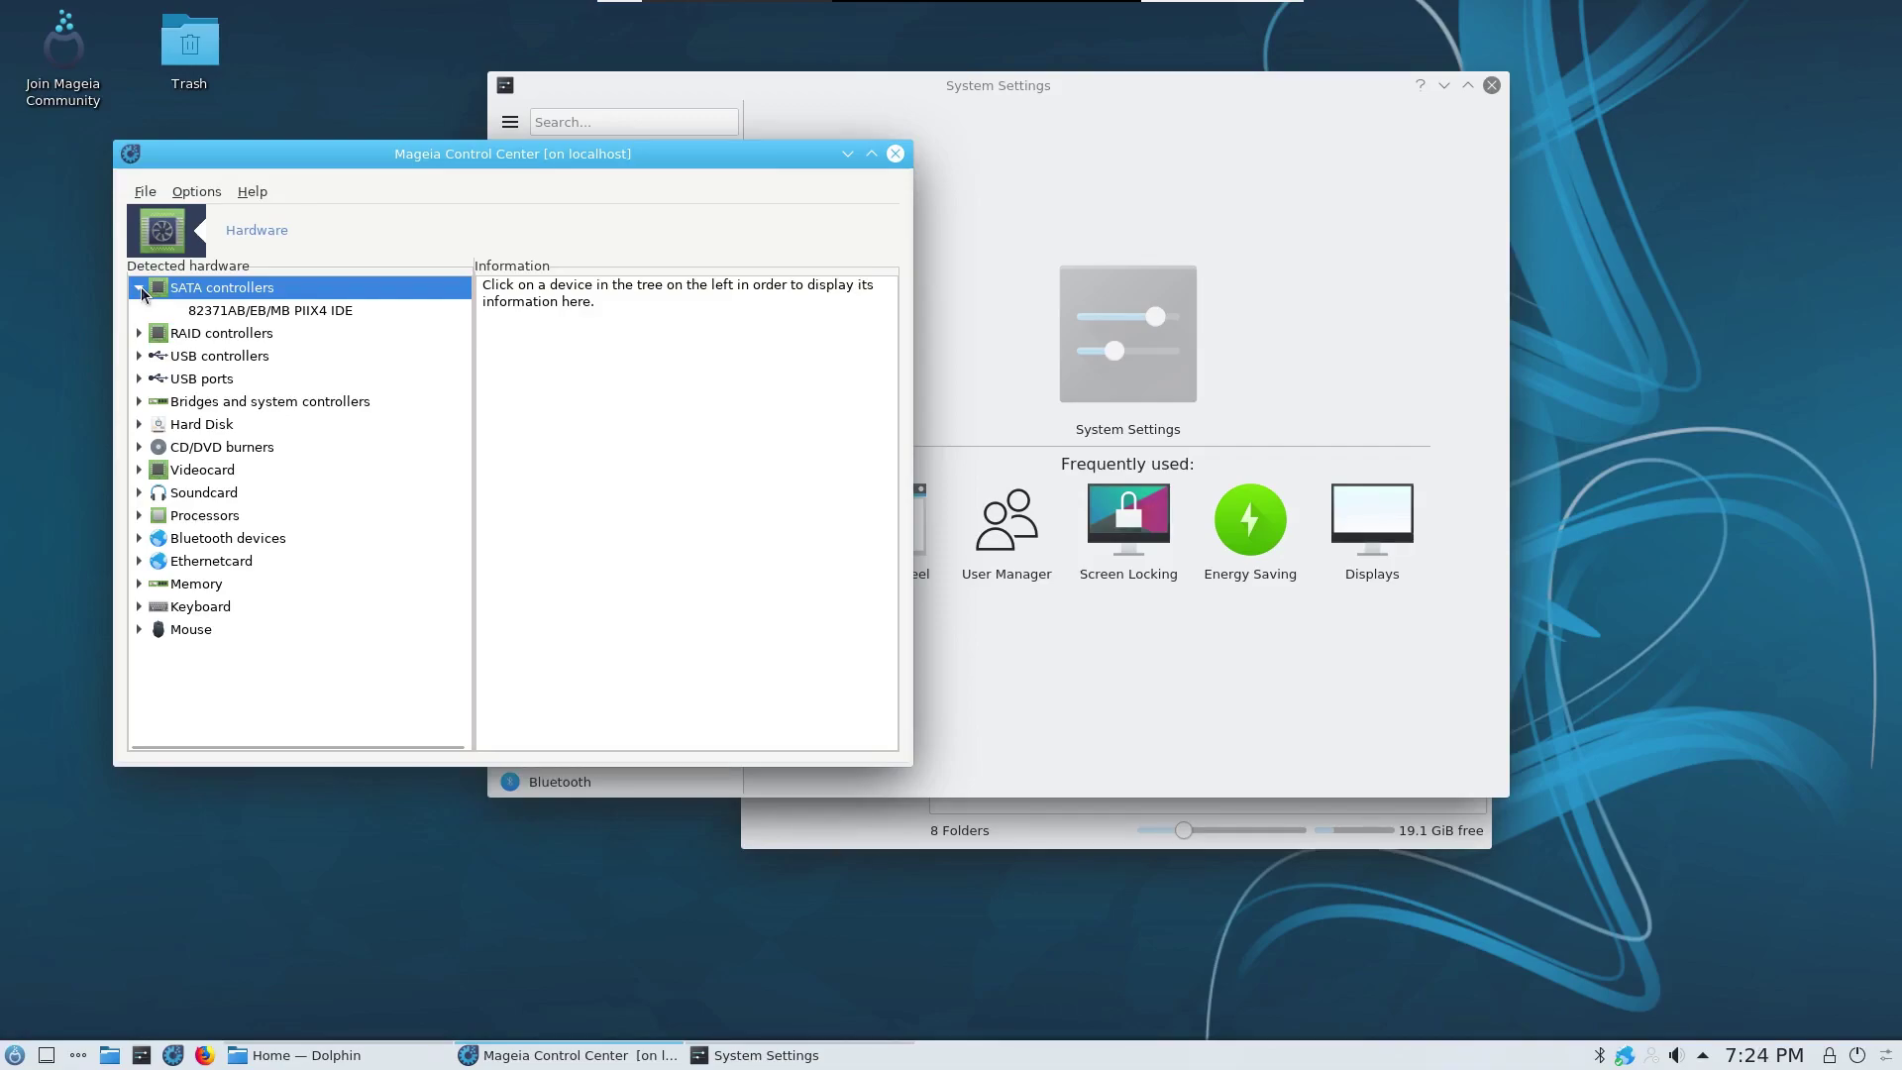
{"action": "left_click", "coordinate": [139, 288]}
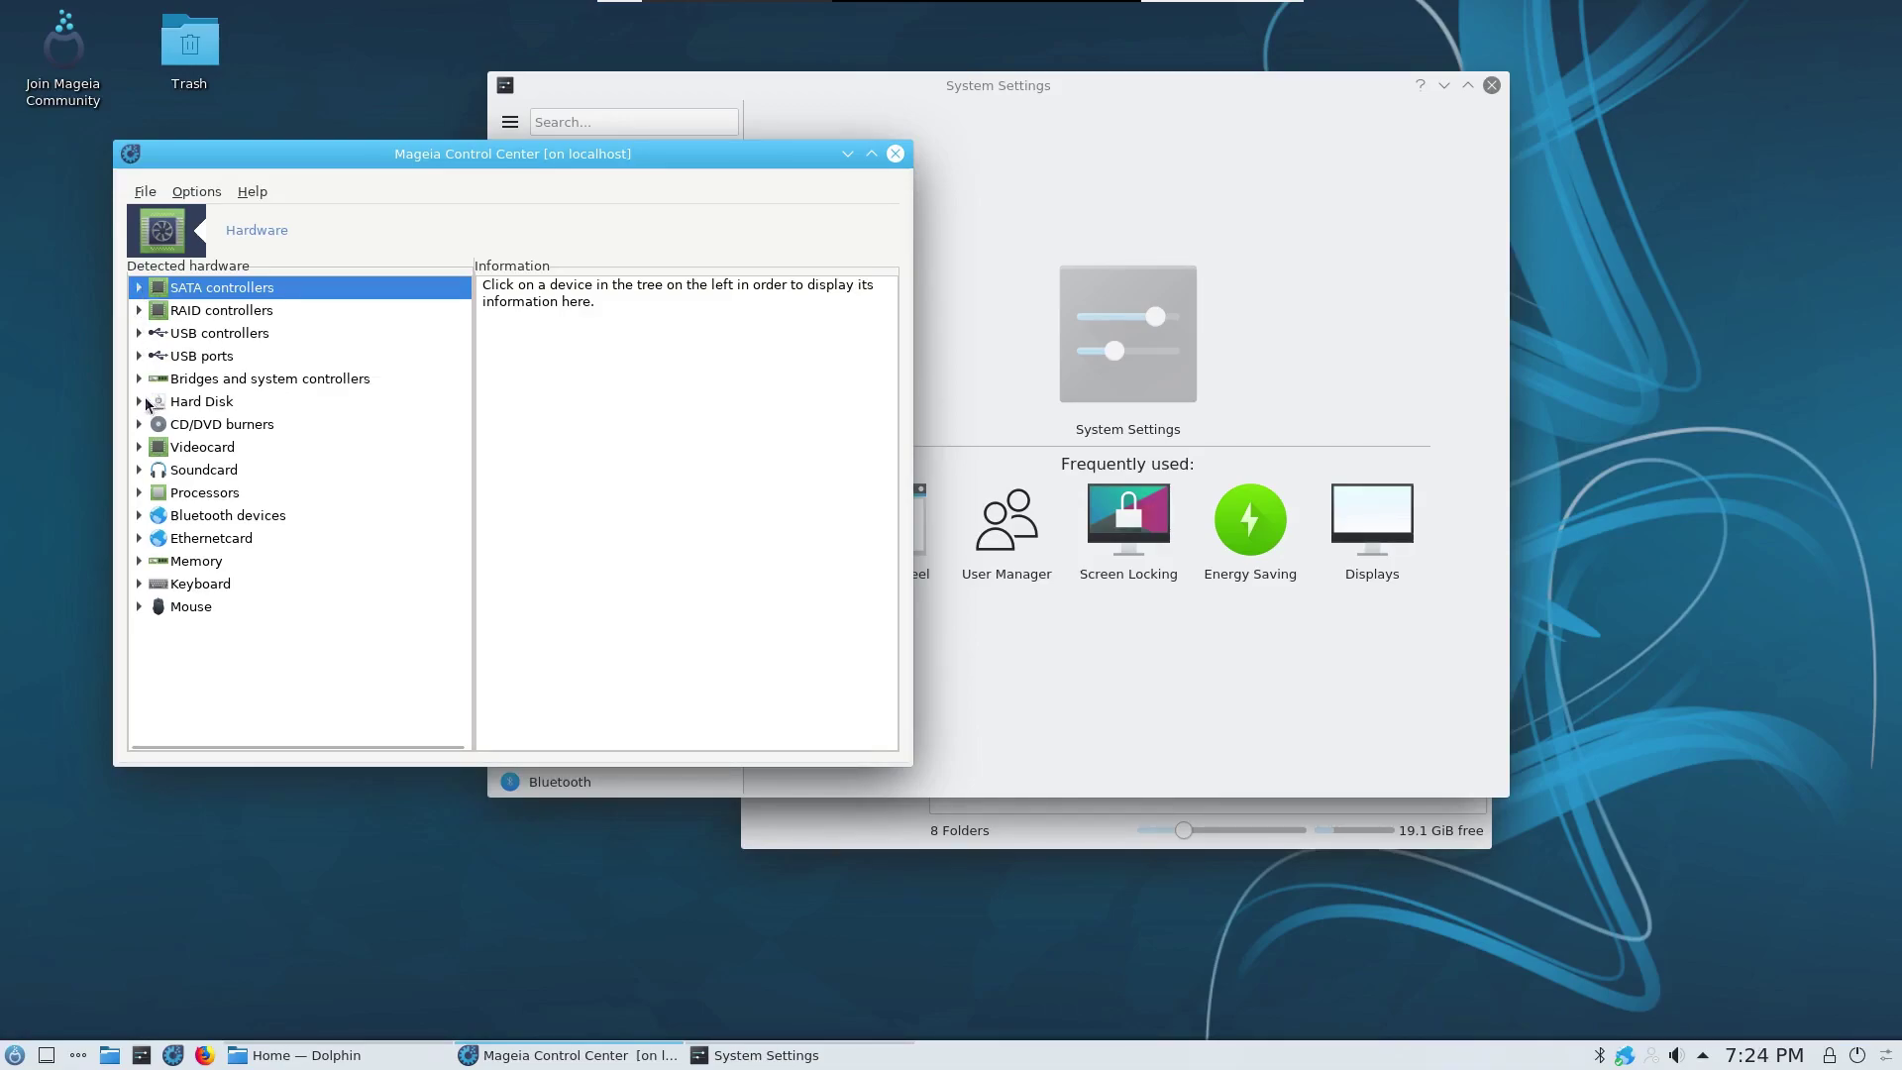
{"action": "left_click", "coordinate": [139, 448]}
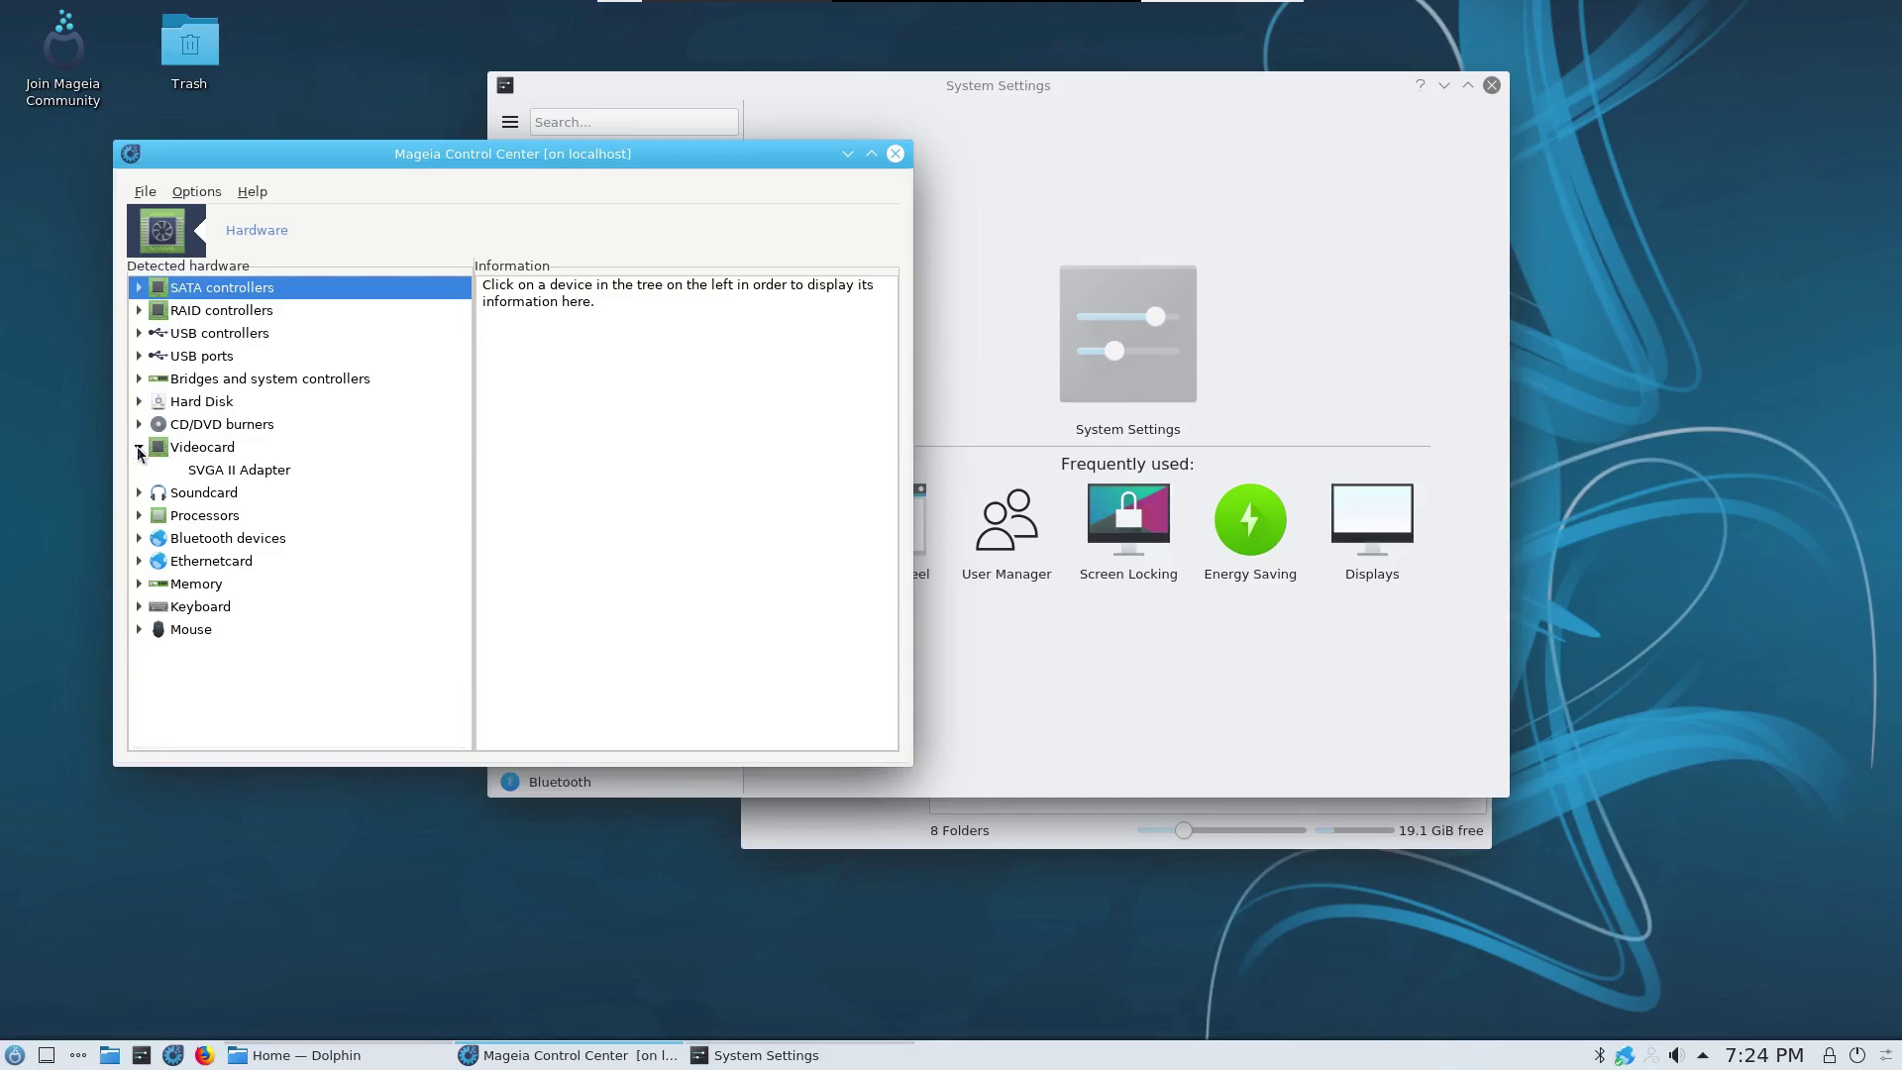
{"action": "left_click", "coordinate": [139, 449]}
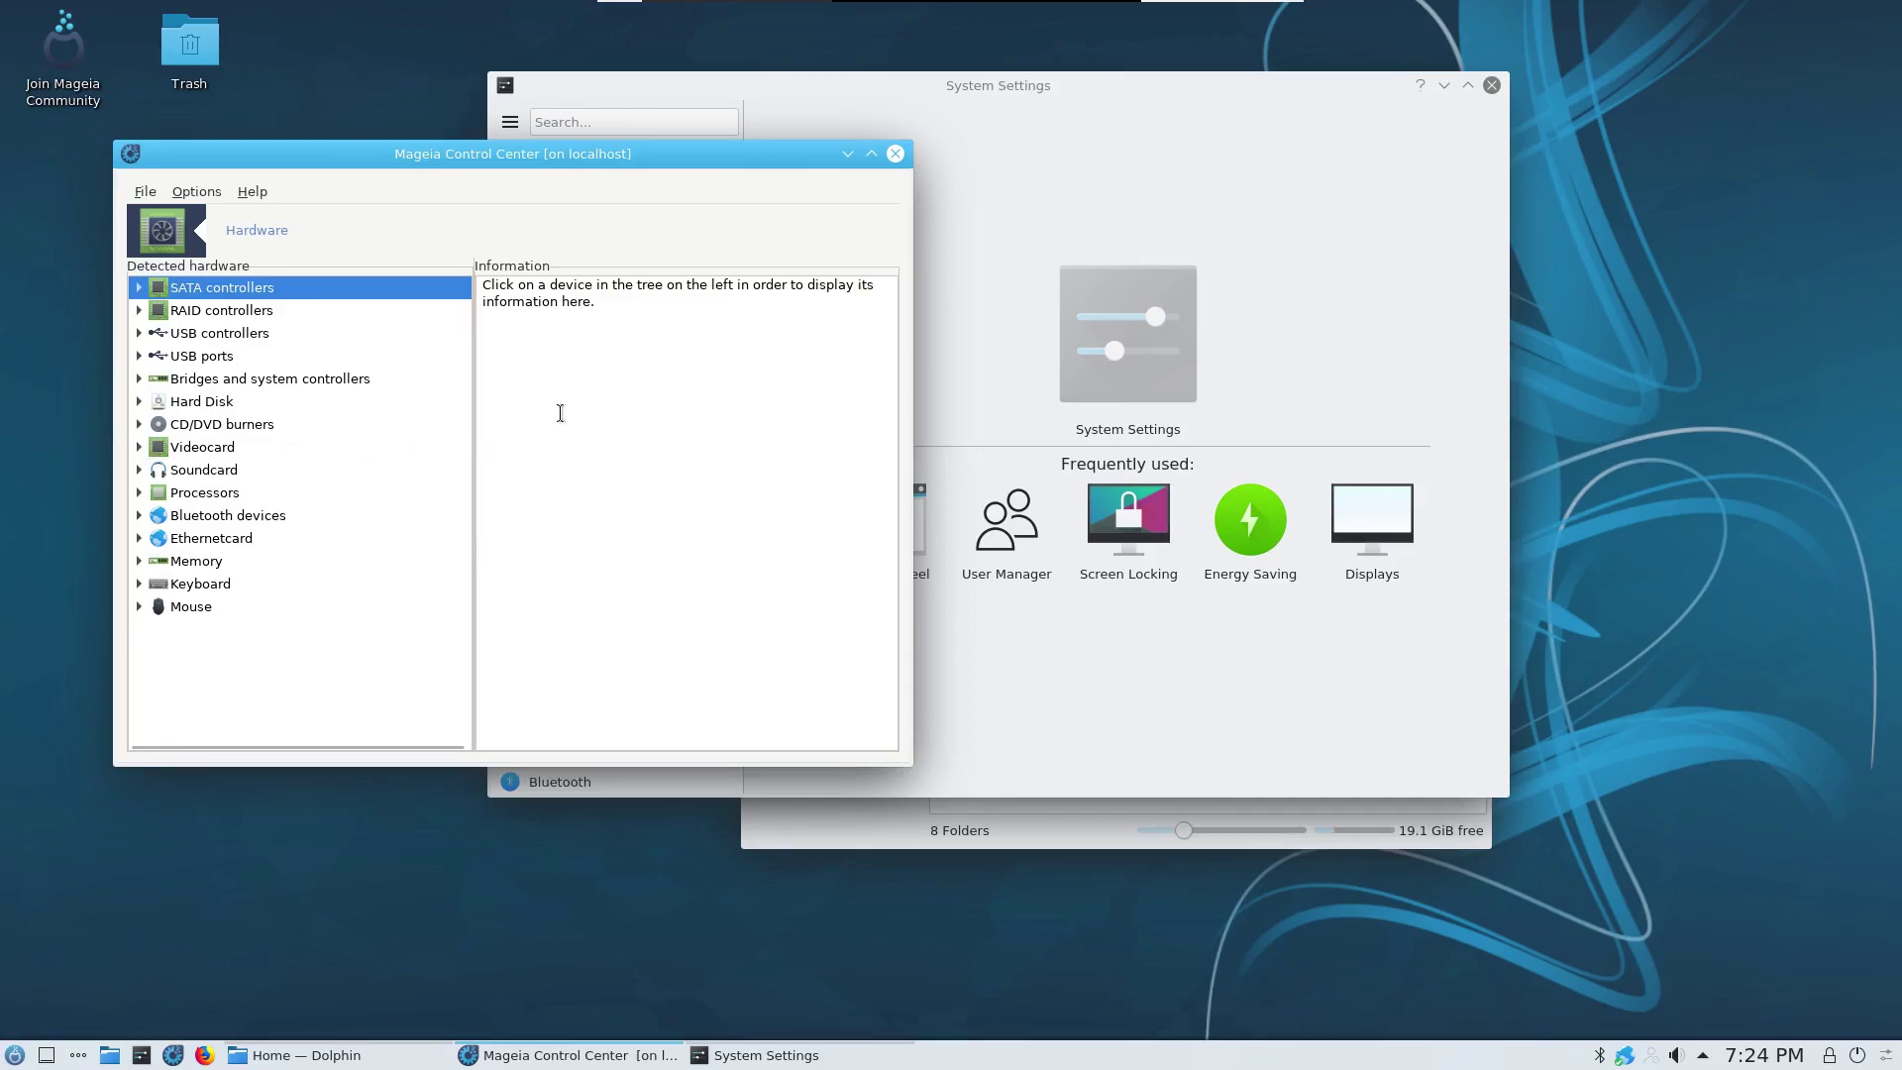
{"action": "left_click_drag", "start_coordinate": [469, 172], "coordinate": [519, 330]}
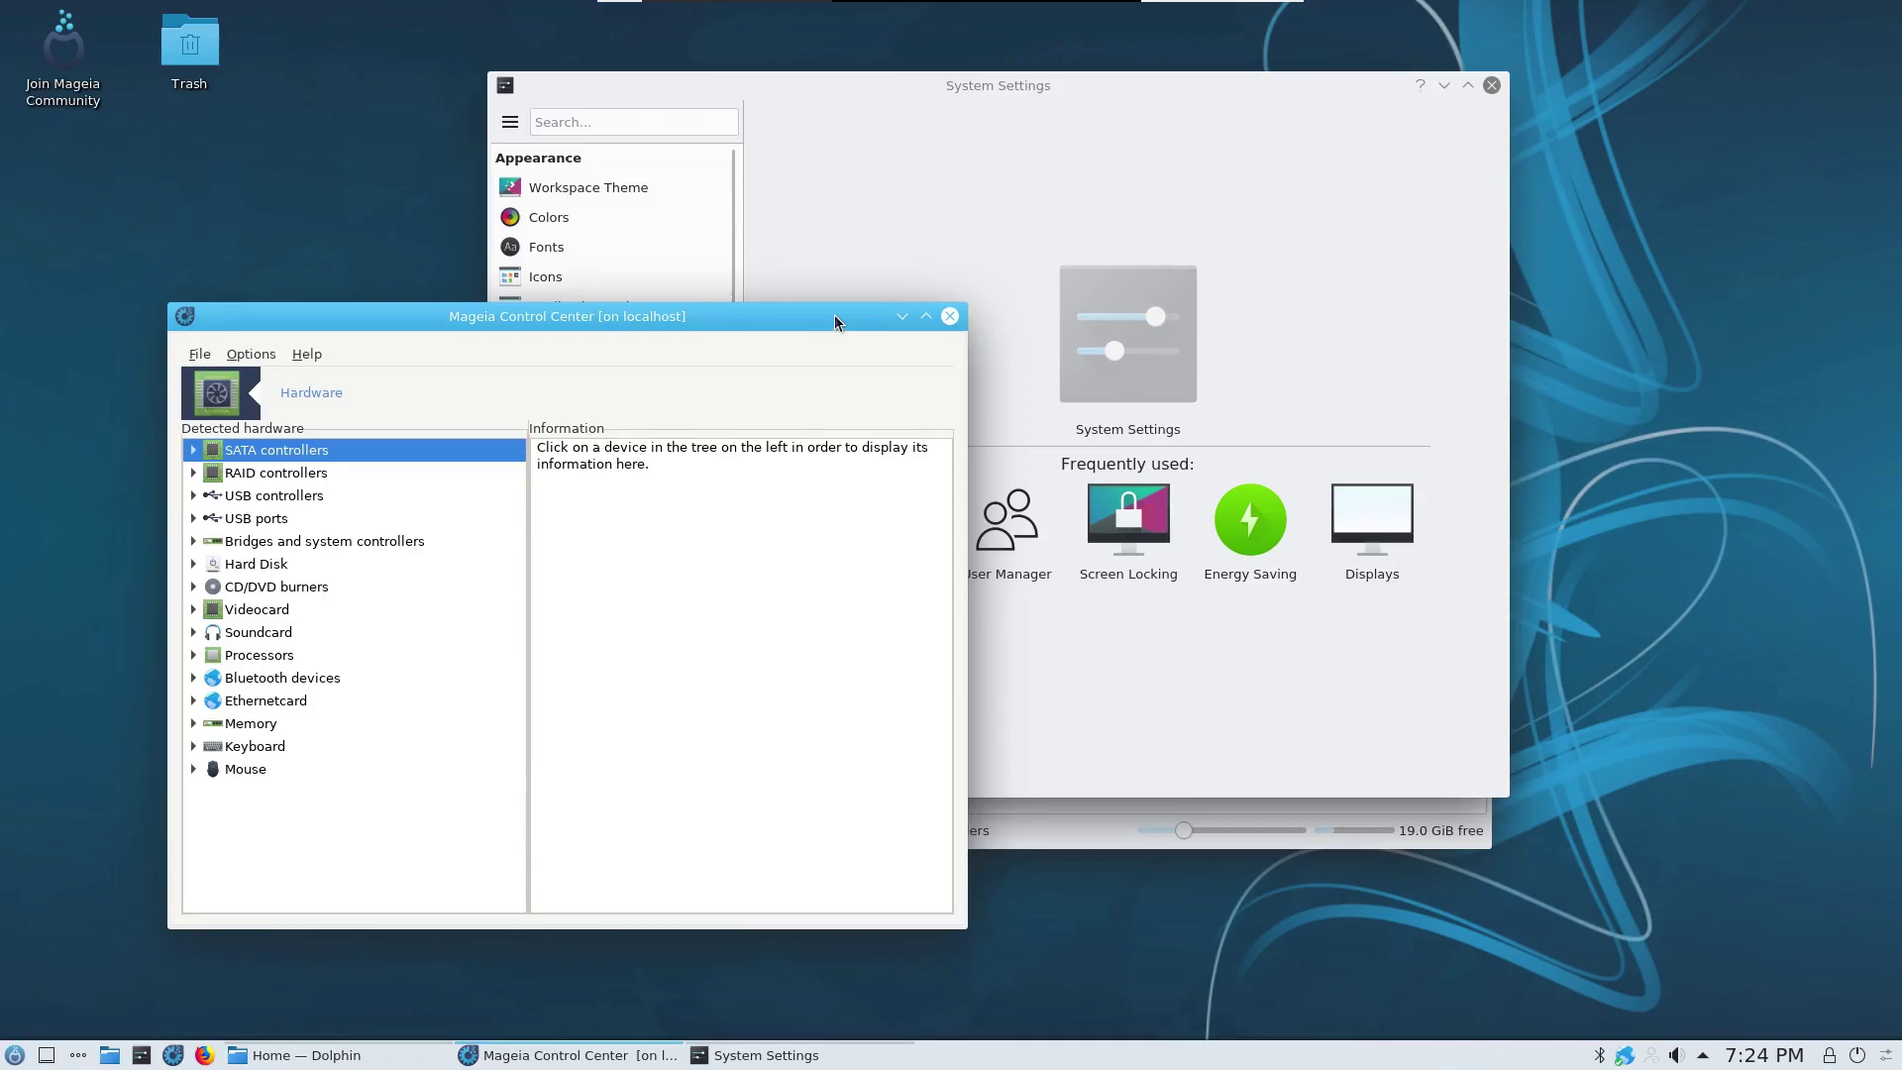
{"action": "left_click_drag", "start_coordinate": [834, 317], "coordinate": [796, 340]}
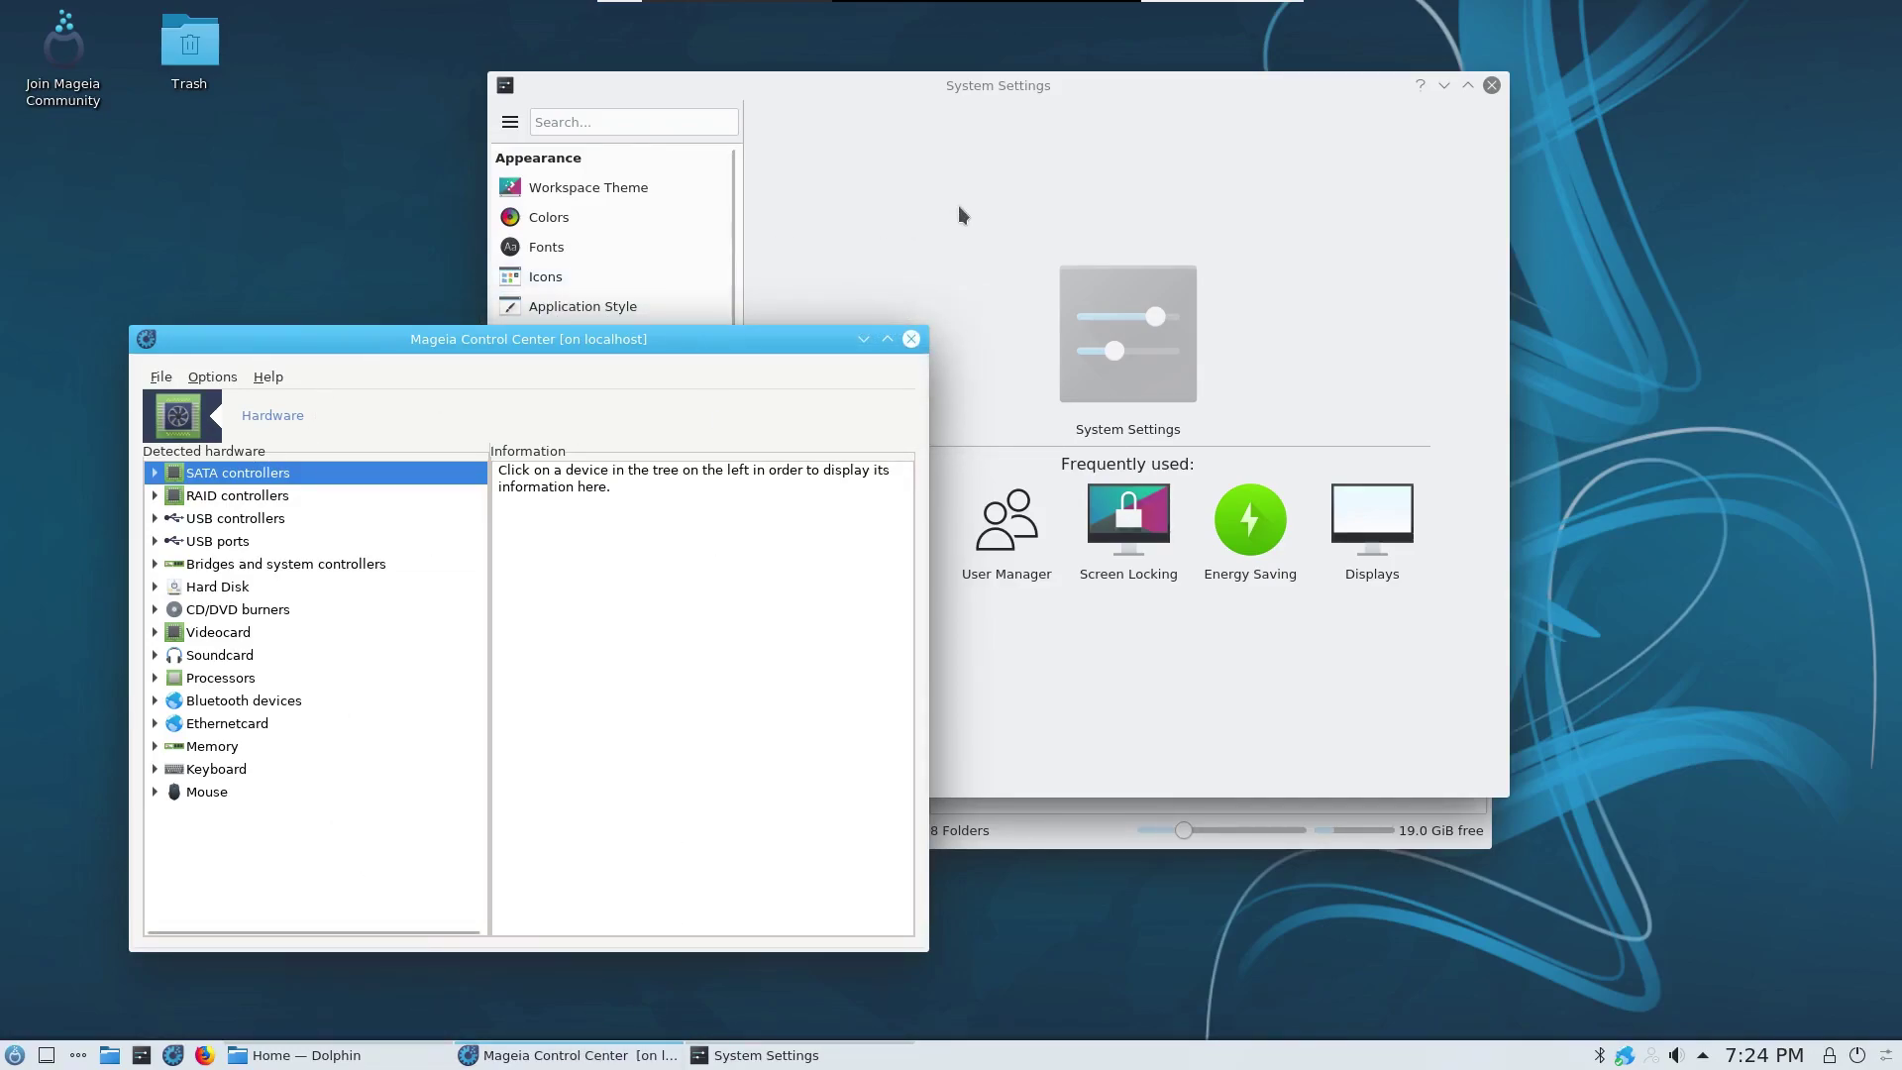
{"action": "left_click", "coordinate": [967, 113]}
{"action": "left_click_drag", "start_coordinate": [866, 112], "coordinate": [515, 146]}
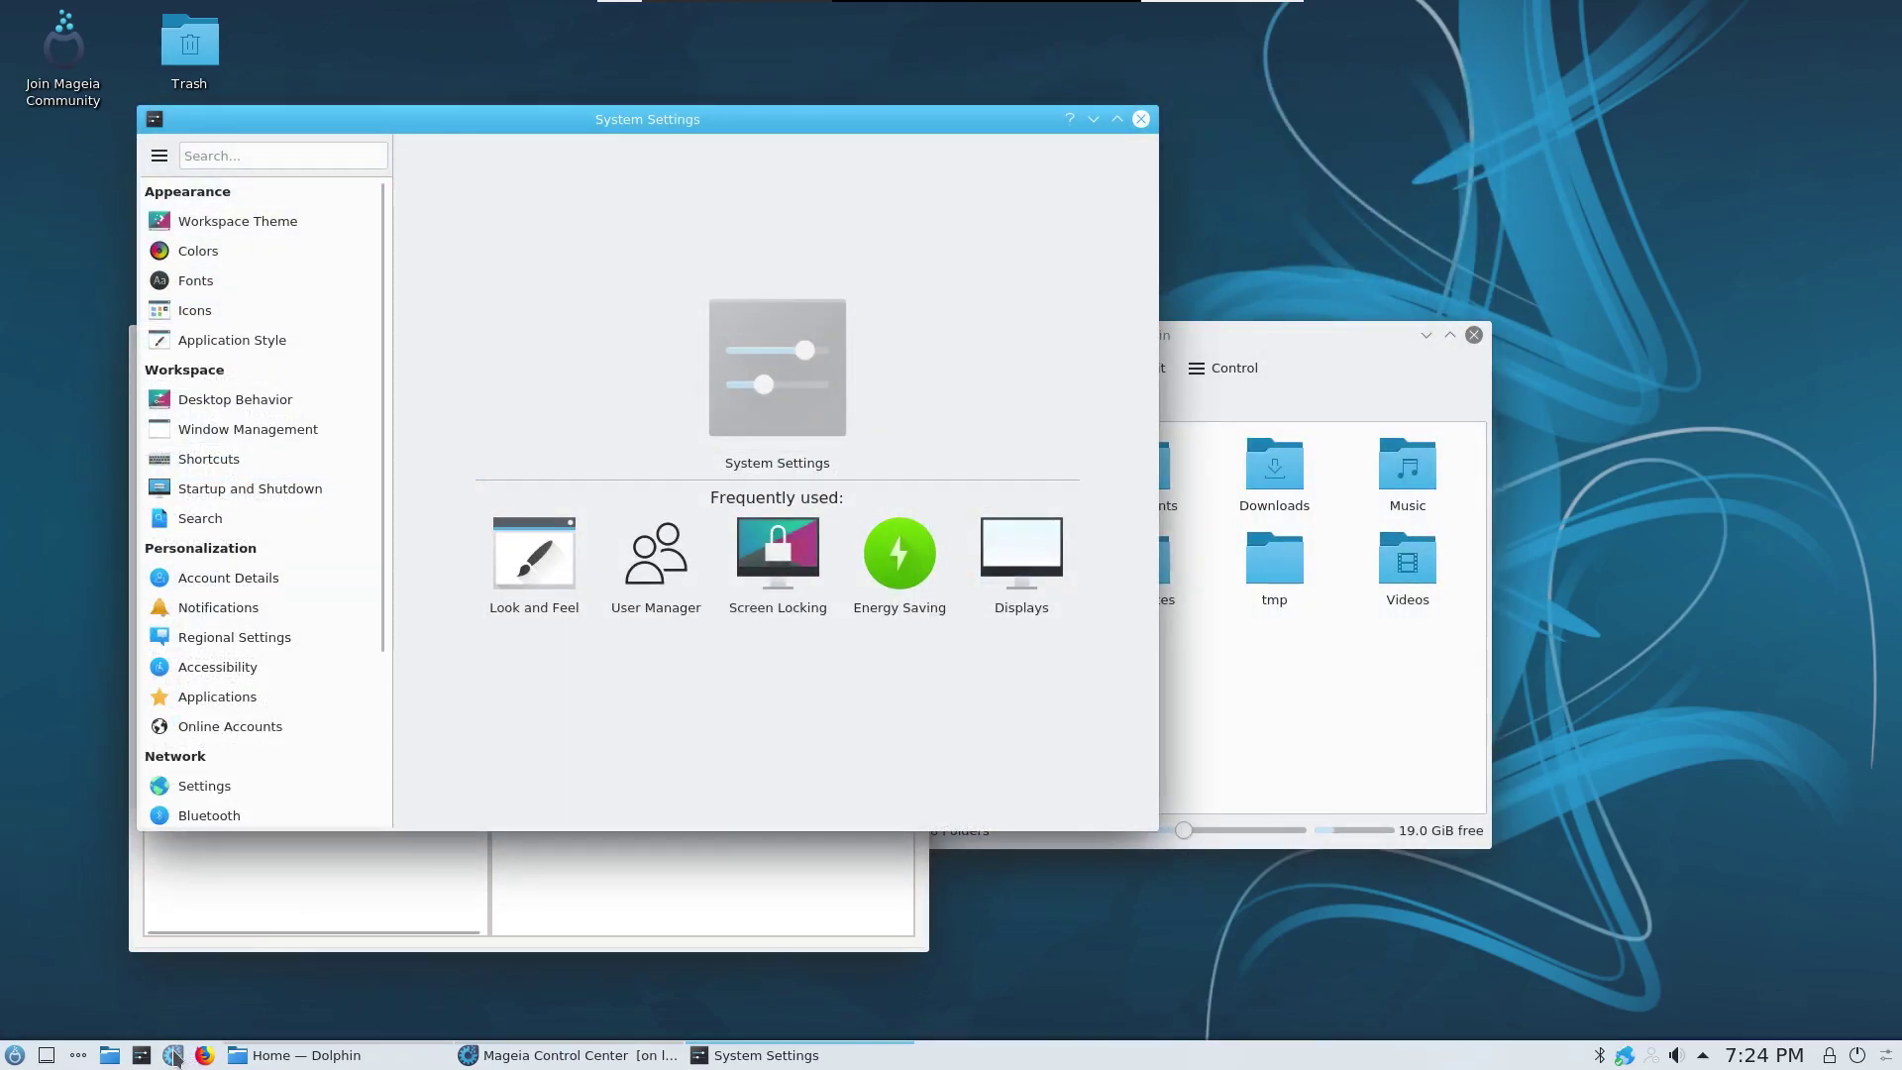
Step: Start a second root-authenticated Control Center and open Install & Remove Software
{"action": "left_click", "coordinate": [173, 1055]}
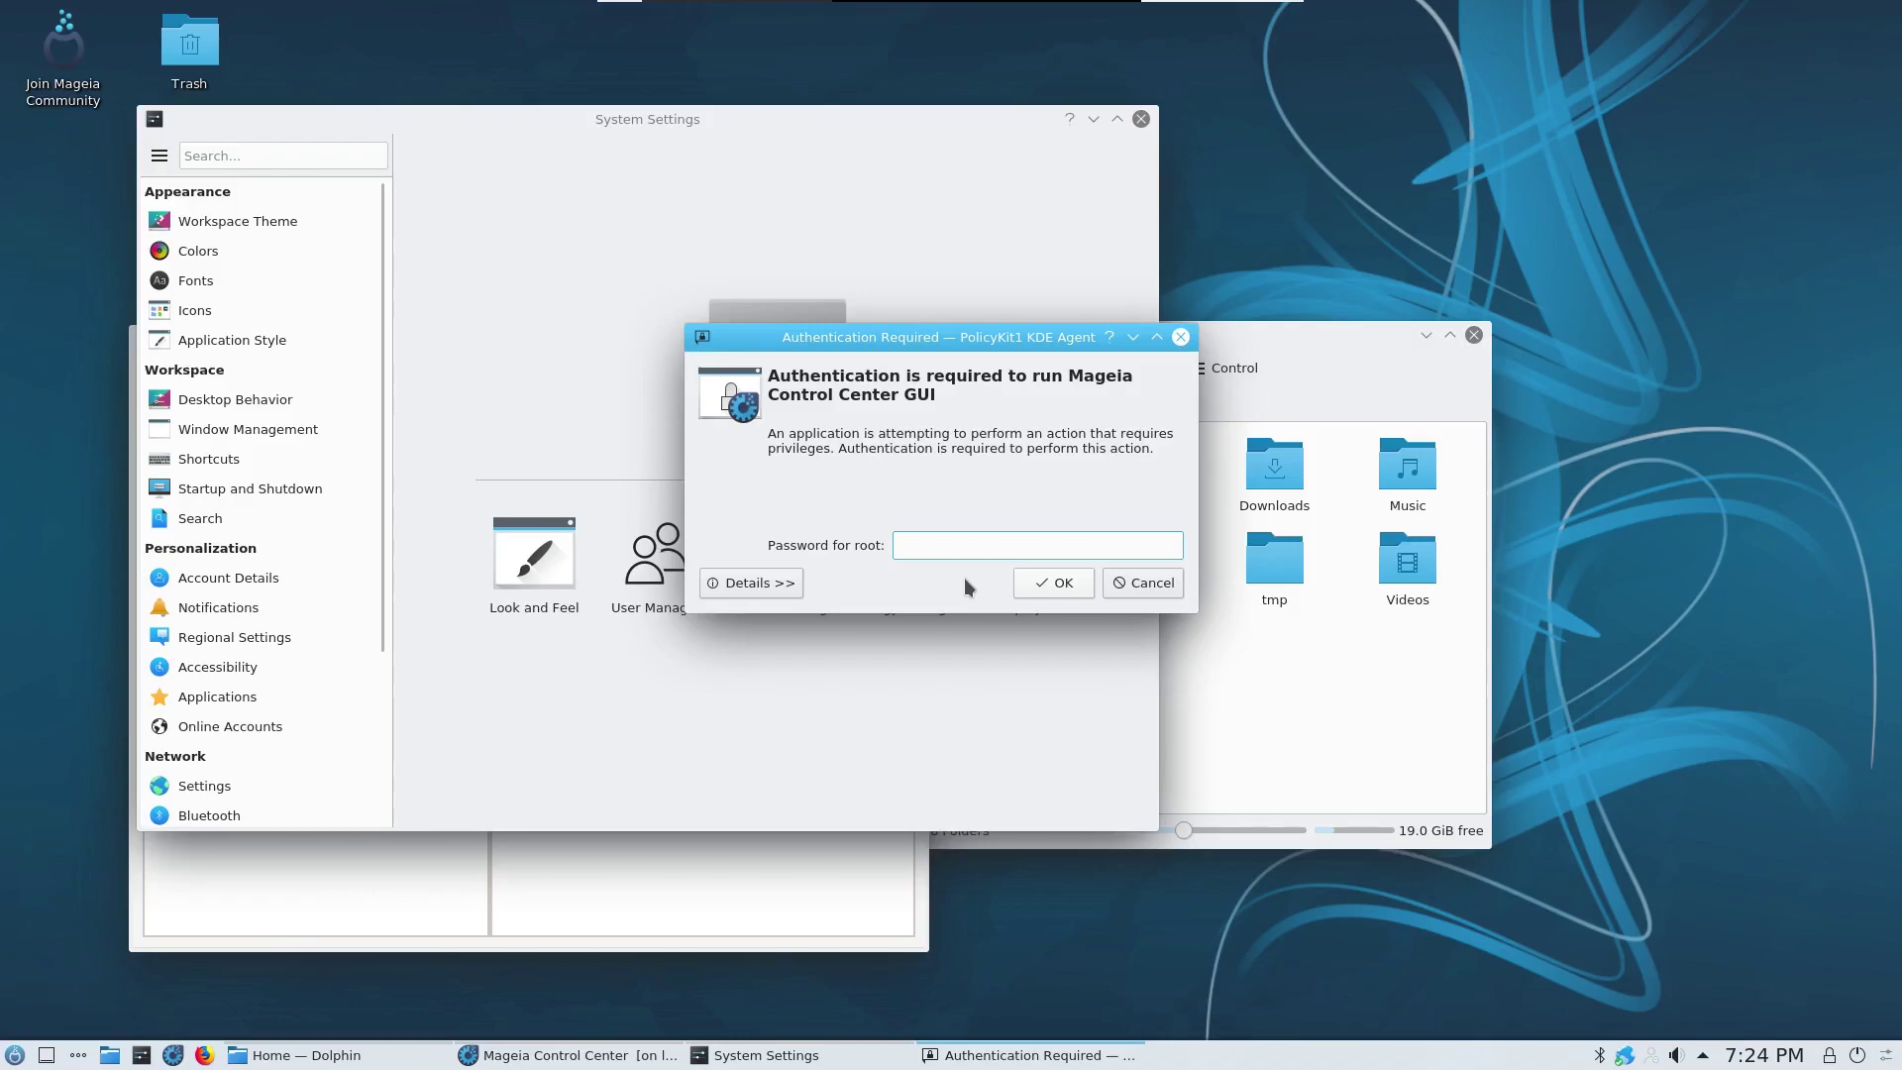
{"action": "type", "text": "*******"}
{"action": "key", "text": "Return"}
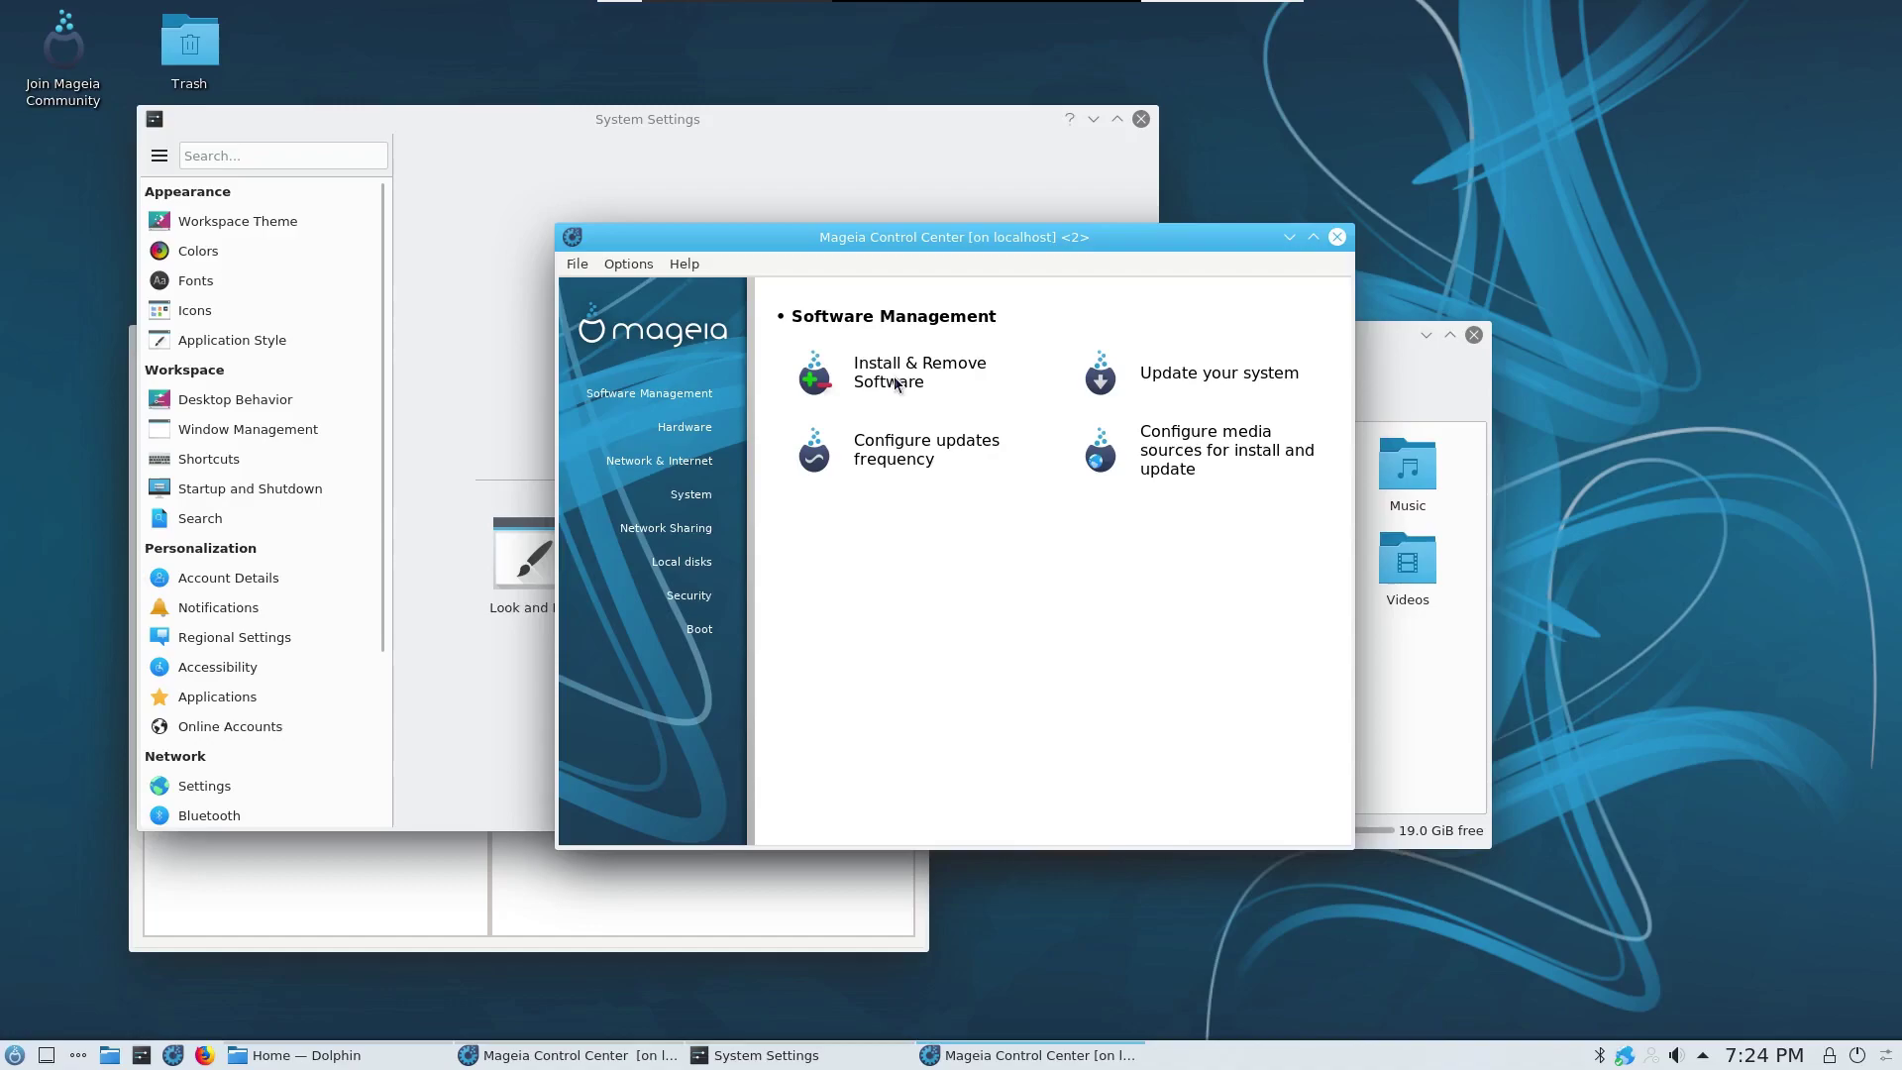
{"action": "left_click", "coordinate": [889, 386]}
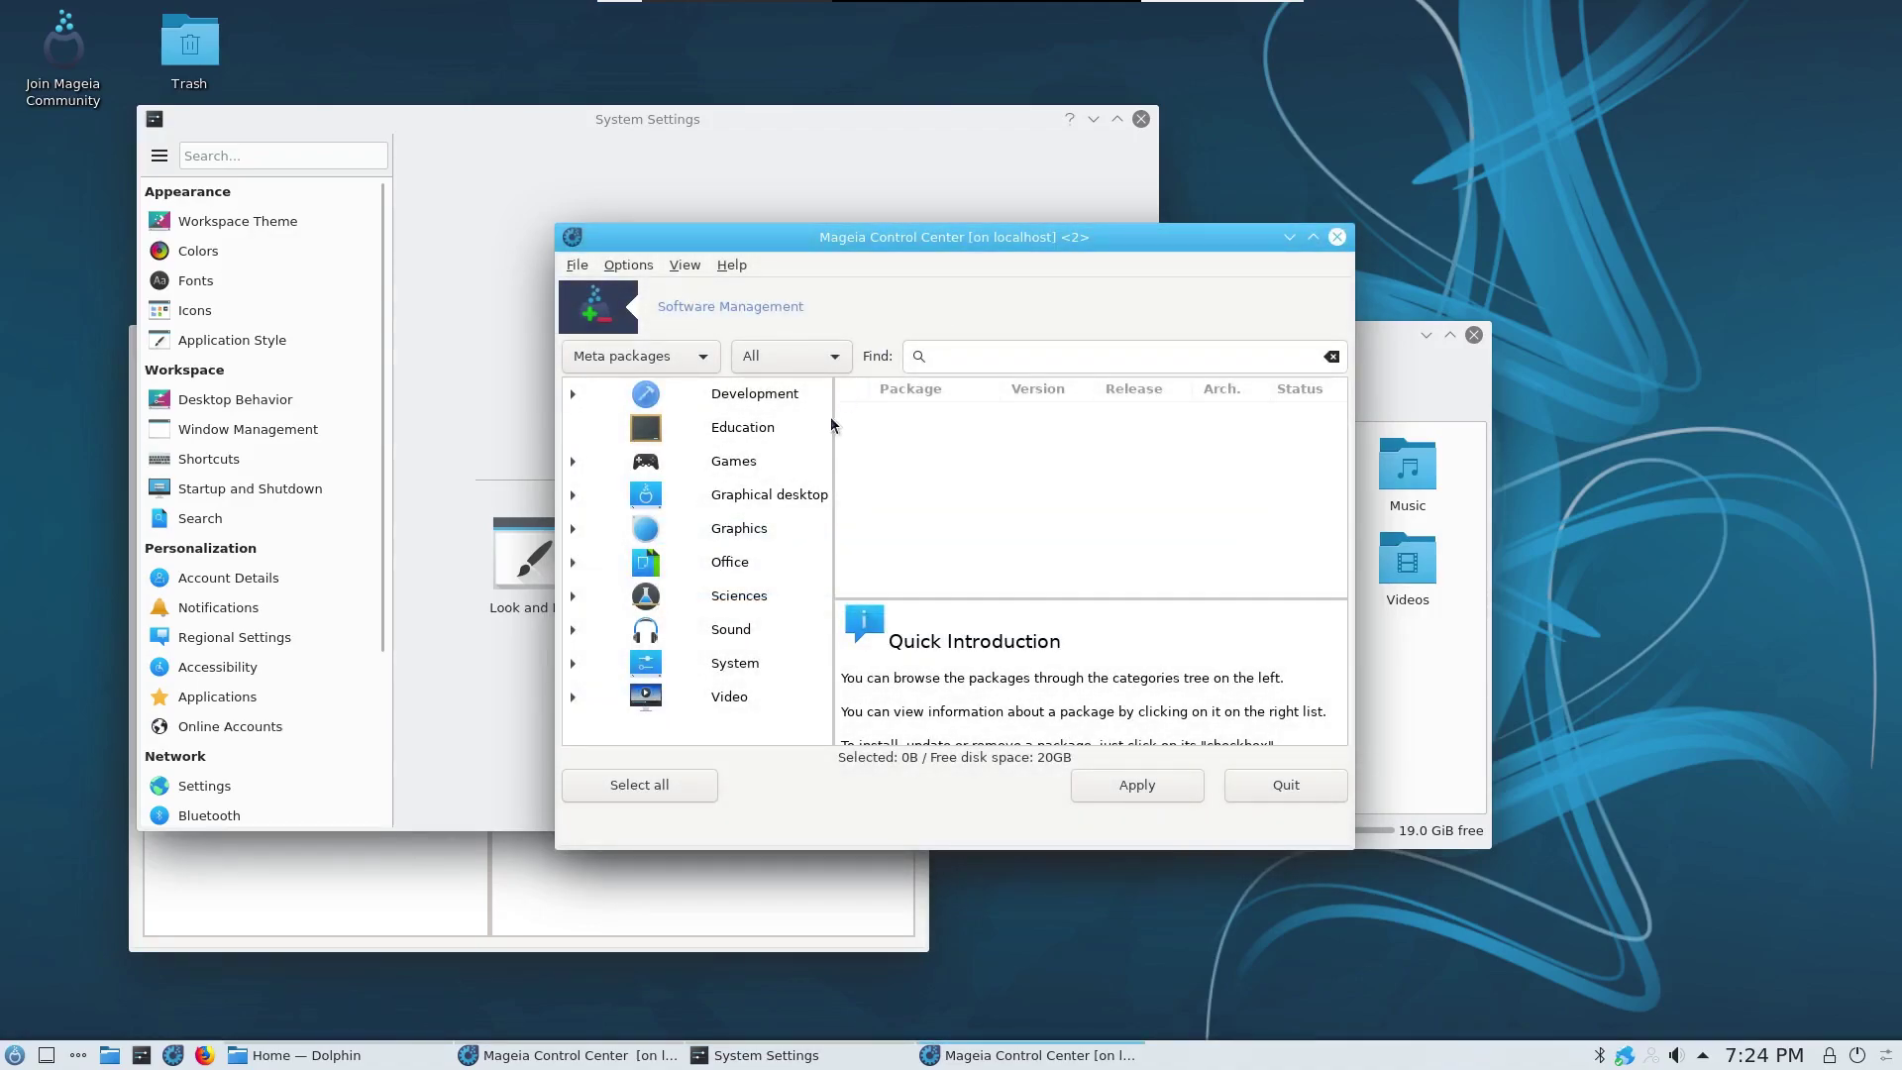
{"action": "left_click_drag", "start_coordinate": [885, 240], "coordinate": [694, 242]}
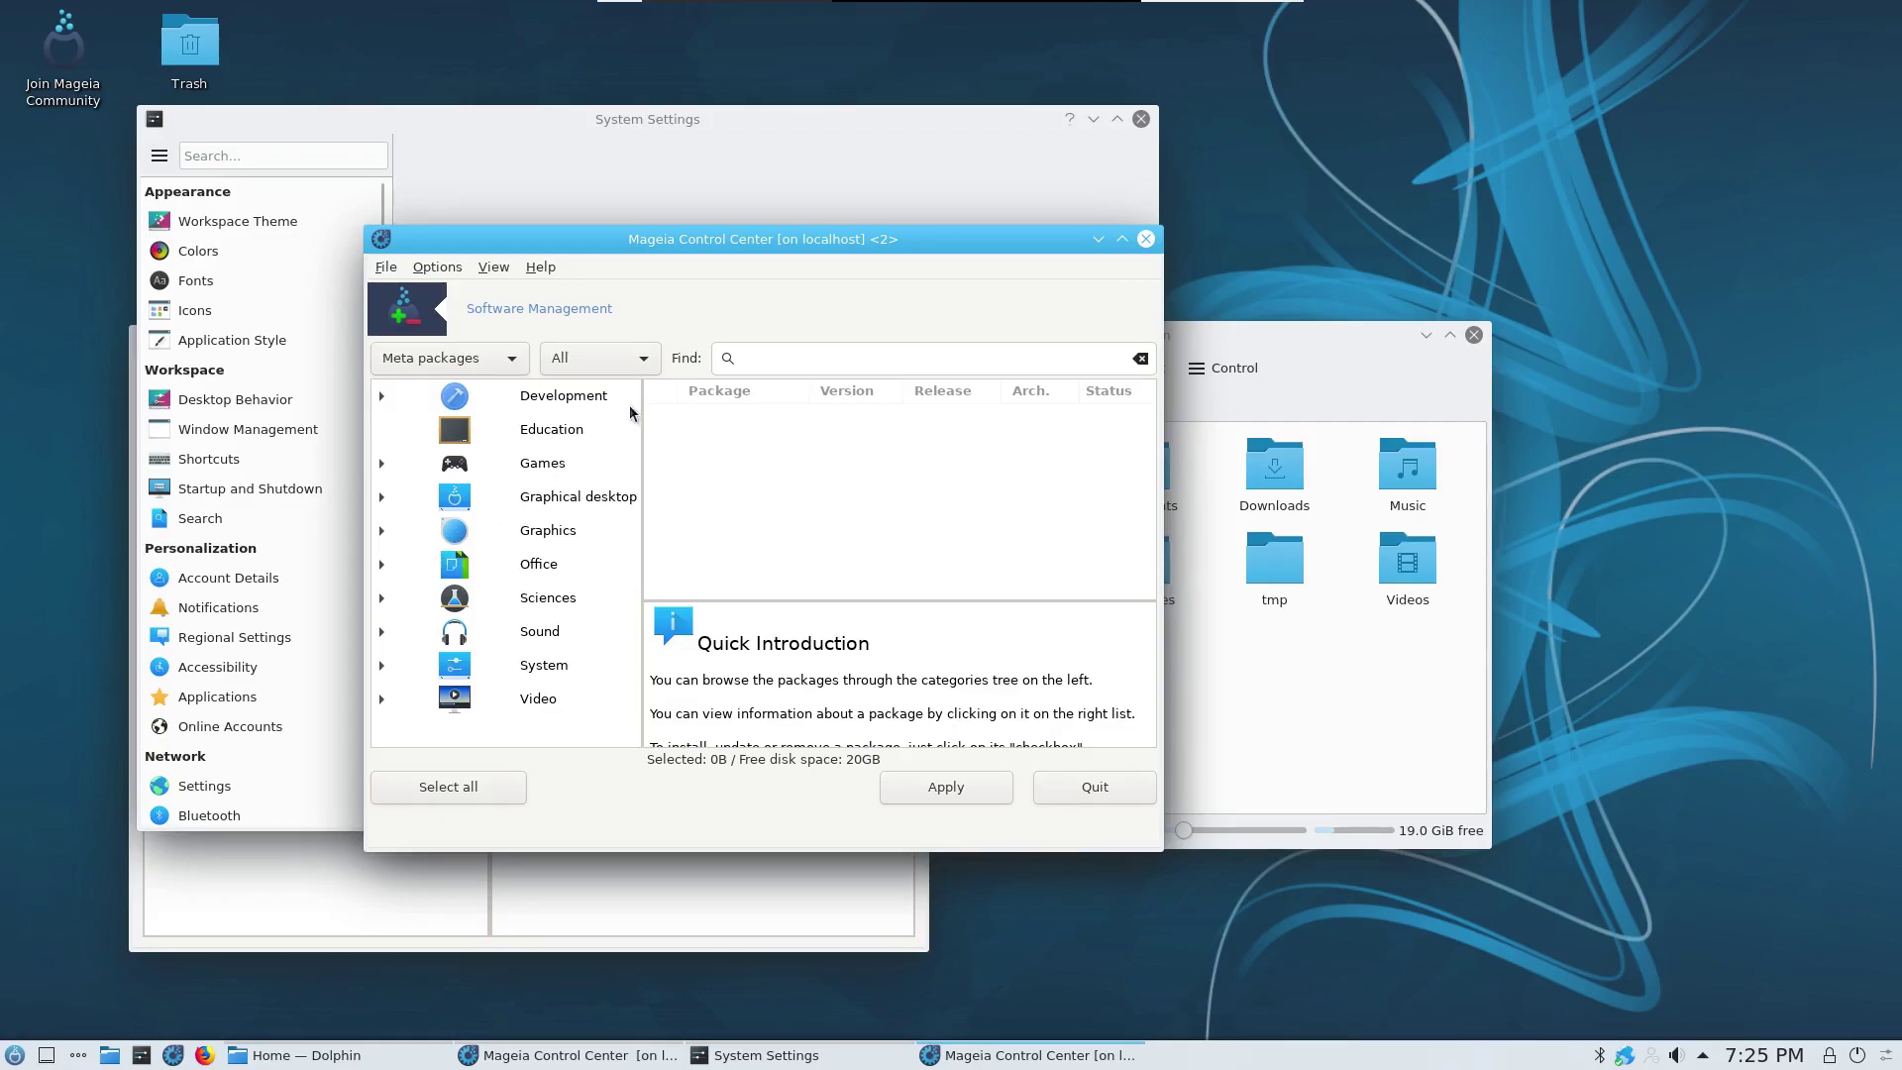
{"action": "left_click", "coordinate": [545, 266]}
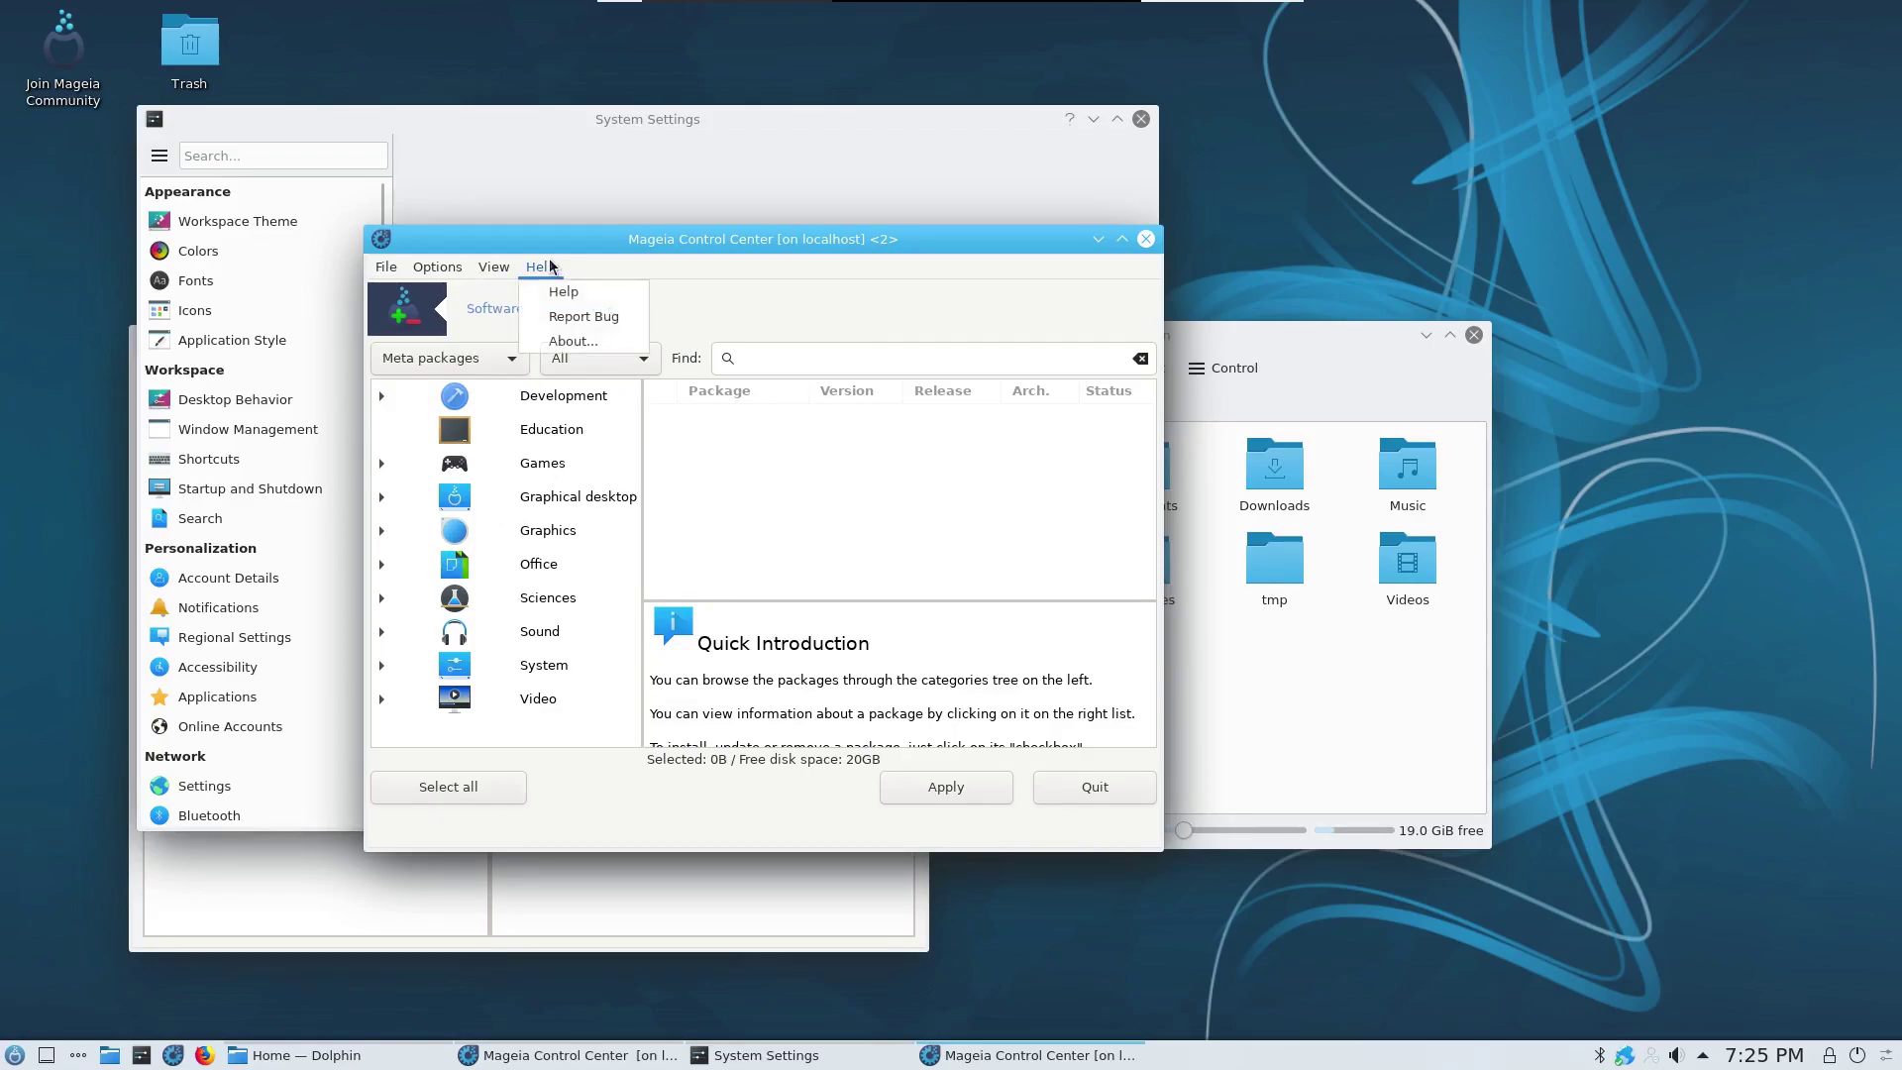
{"action": "left_click", "coordinate": [560, 345]}
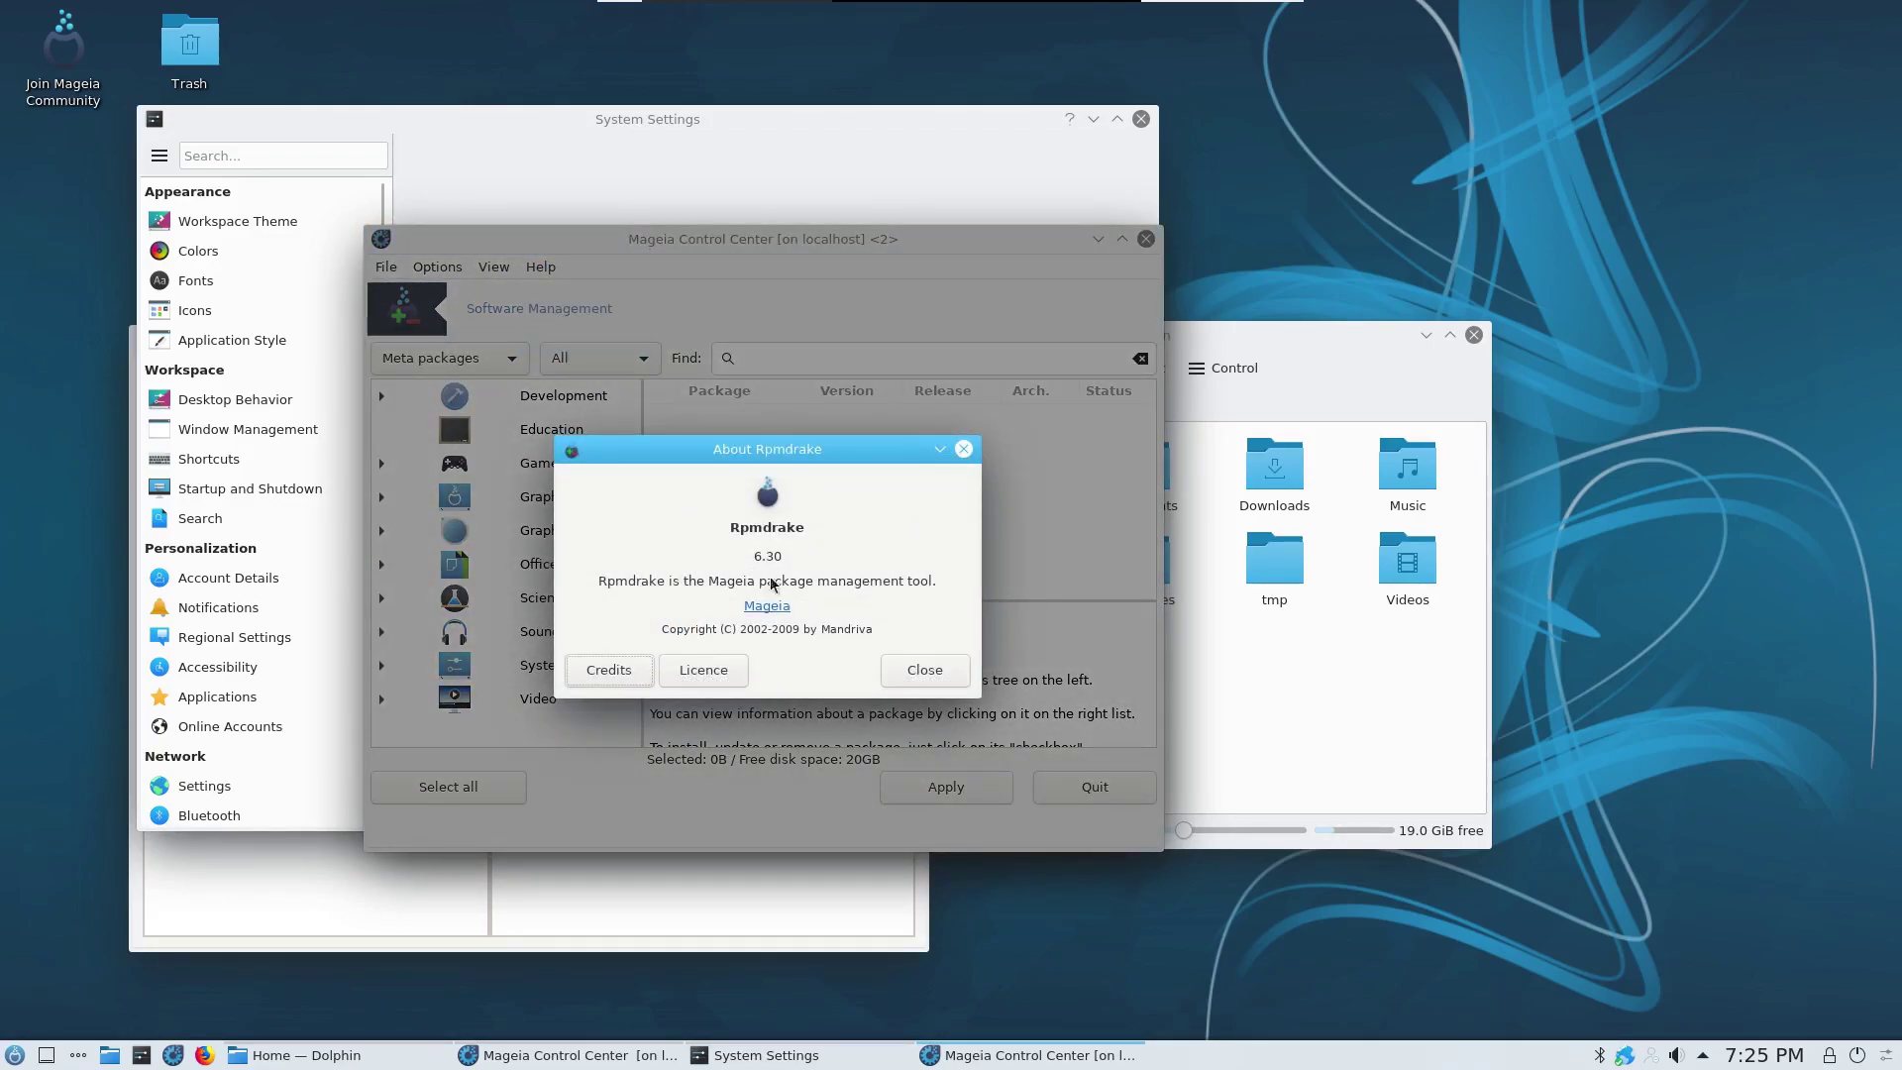
{"action": "left_click", "coordinate": [964, 448]}
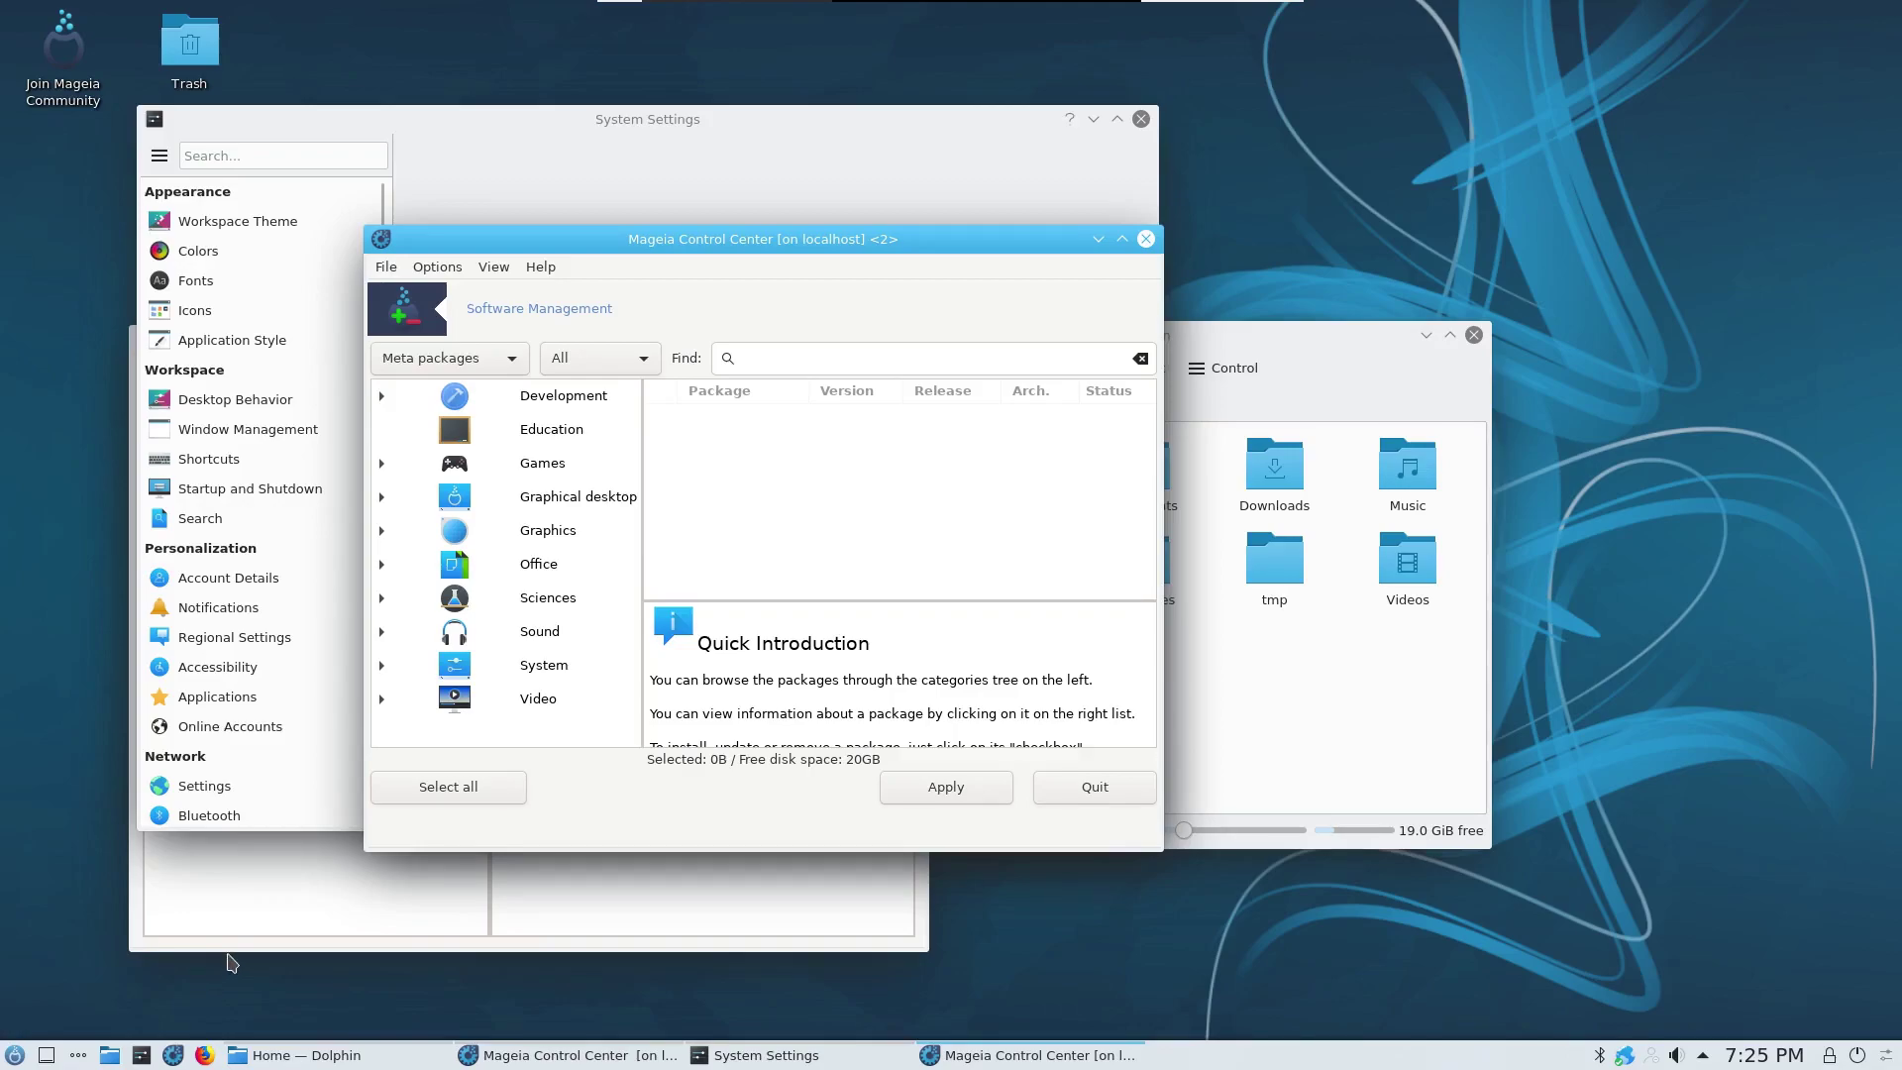
Step: Launch Konsole from the application menu's Tools submenu and arrange it beside the software manager
{"action": "left_click", "coordinate": [15, 1054]}
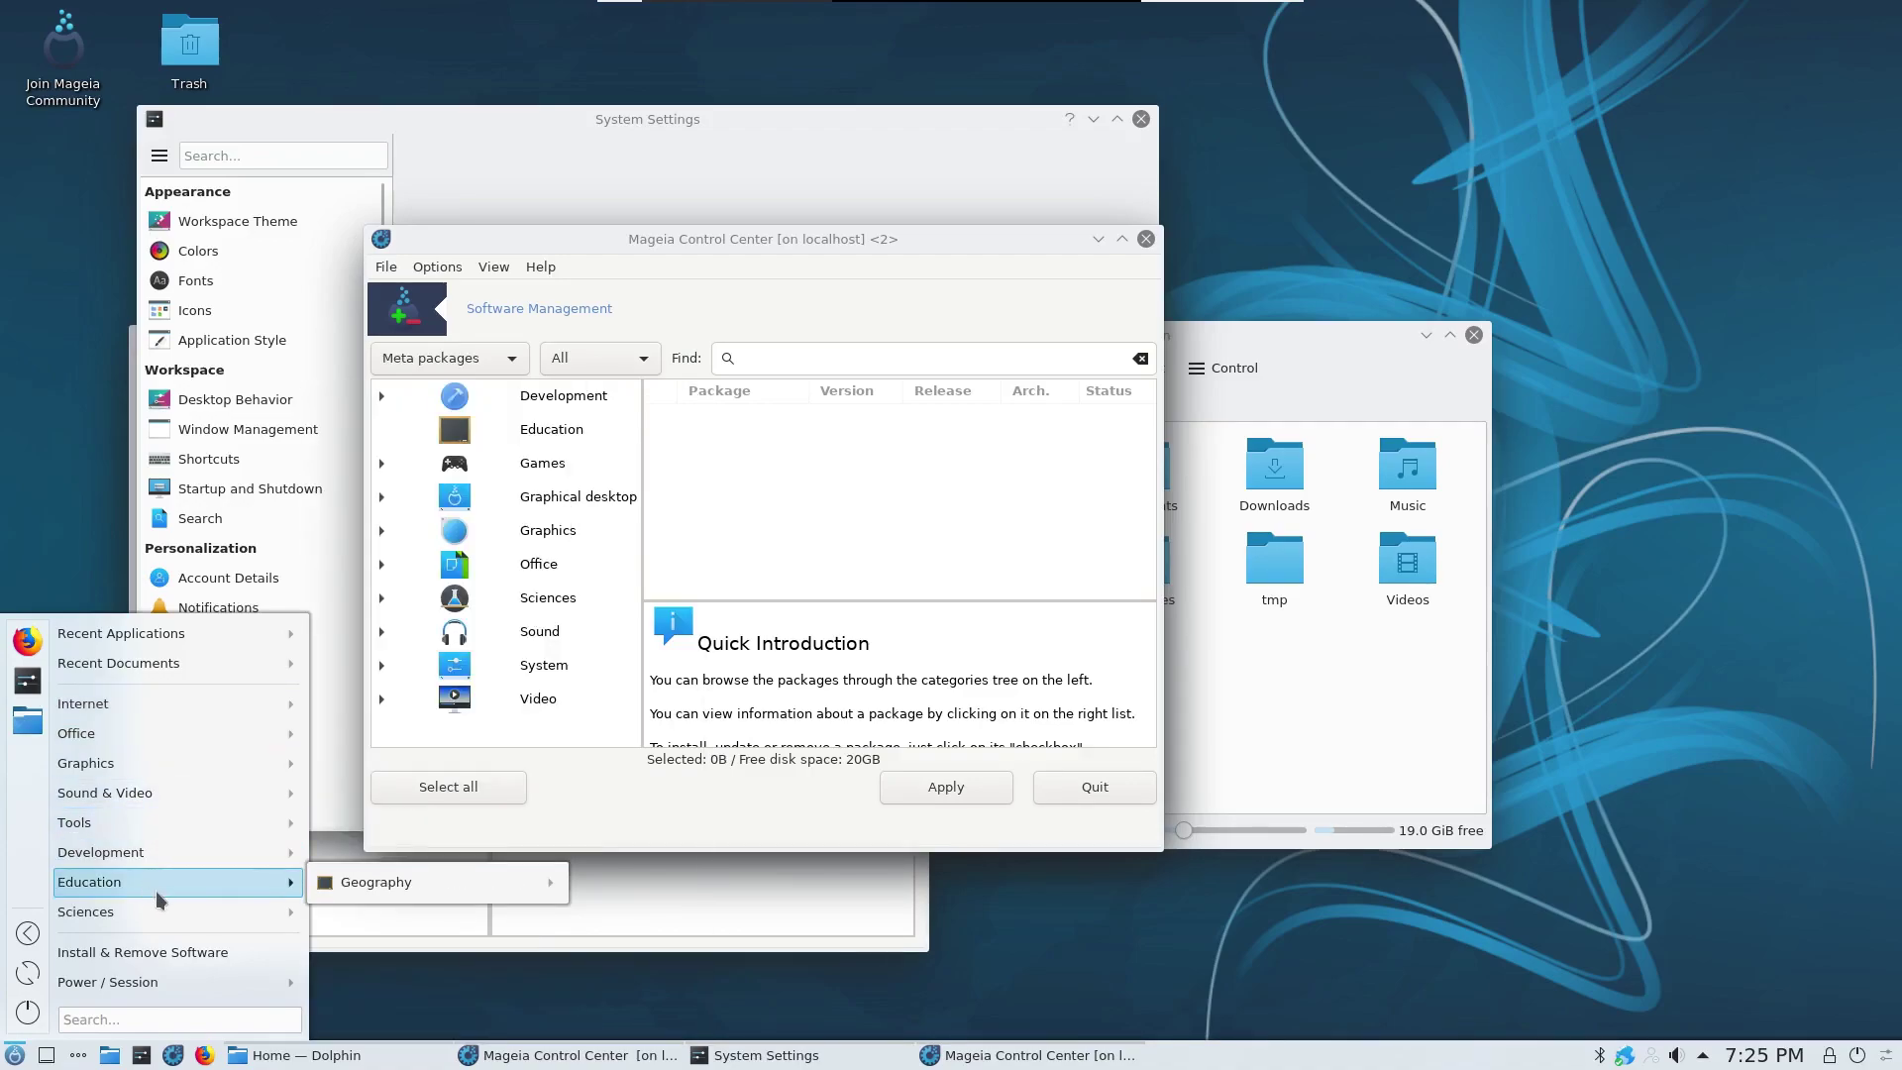
{"action": "mouse_move", "coordinate": [179, 922]}
{"action": "mouse_move", "coordinate": [204, 888]}
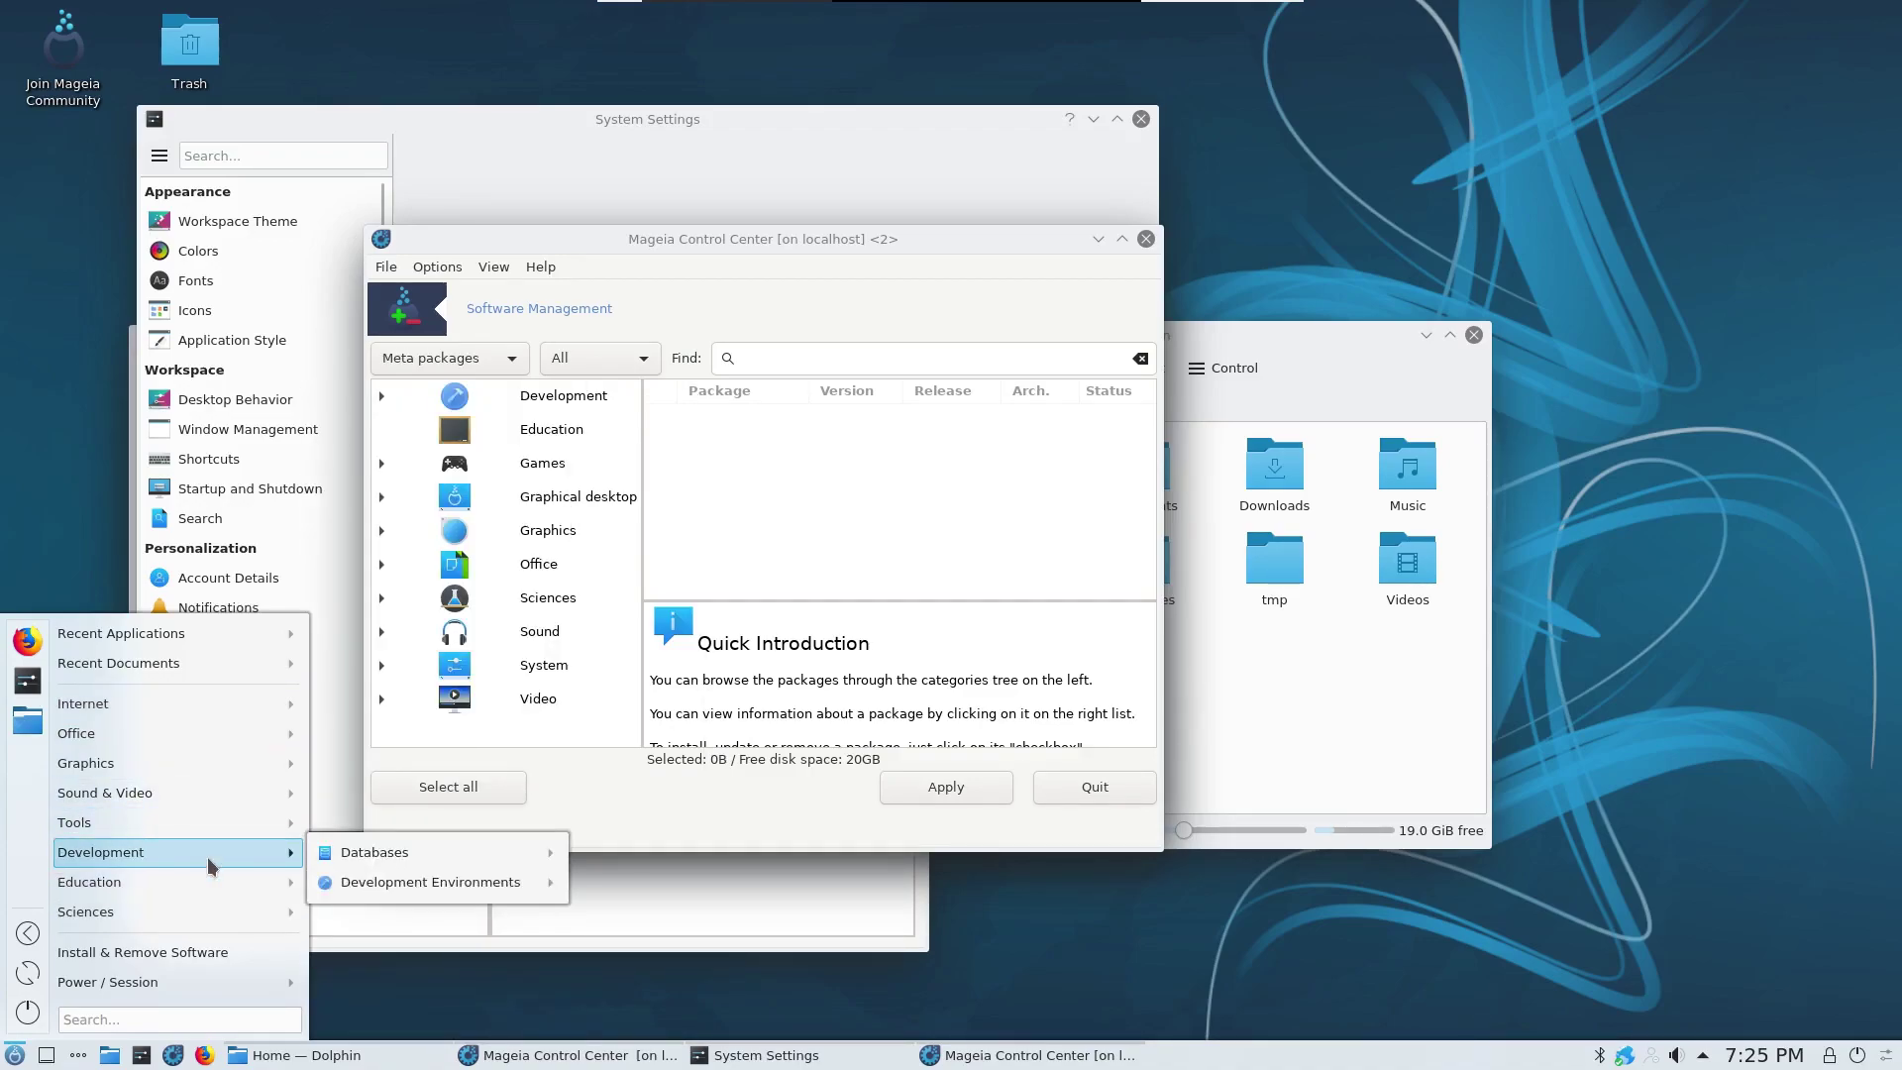
{"action": "mouse_move", "coordinate": [210, 829]}
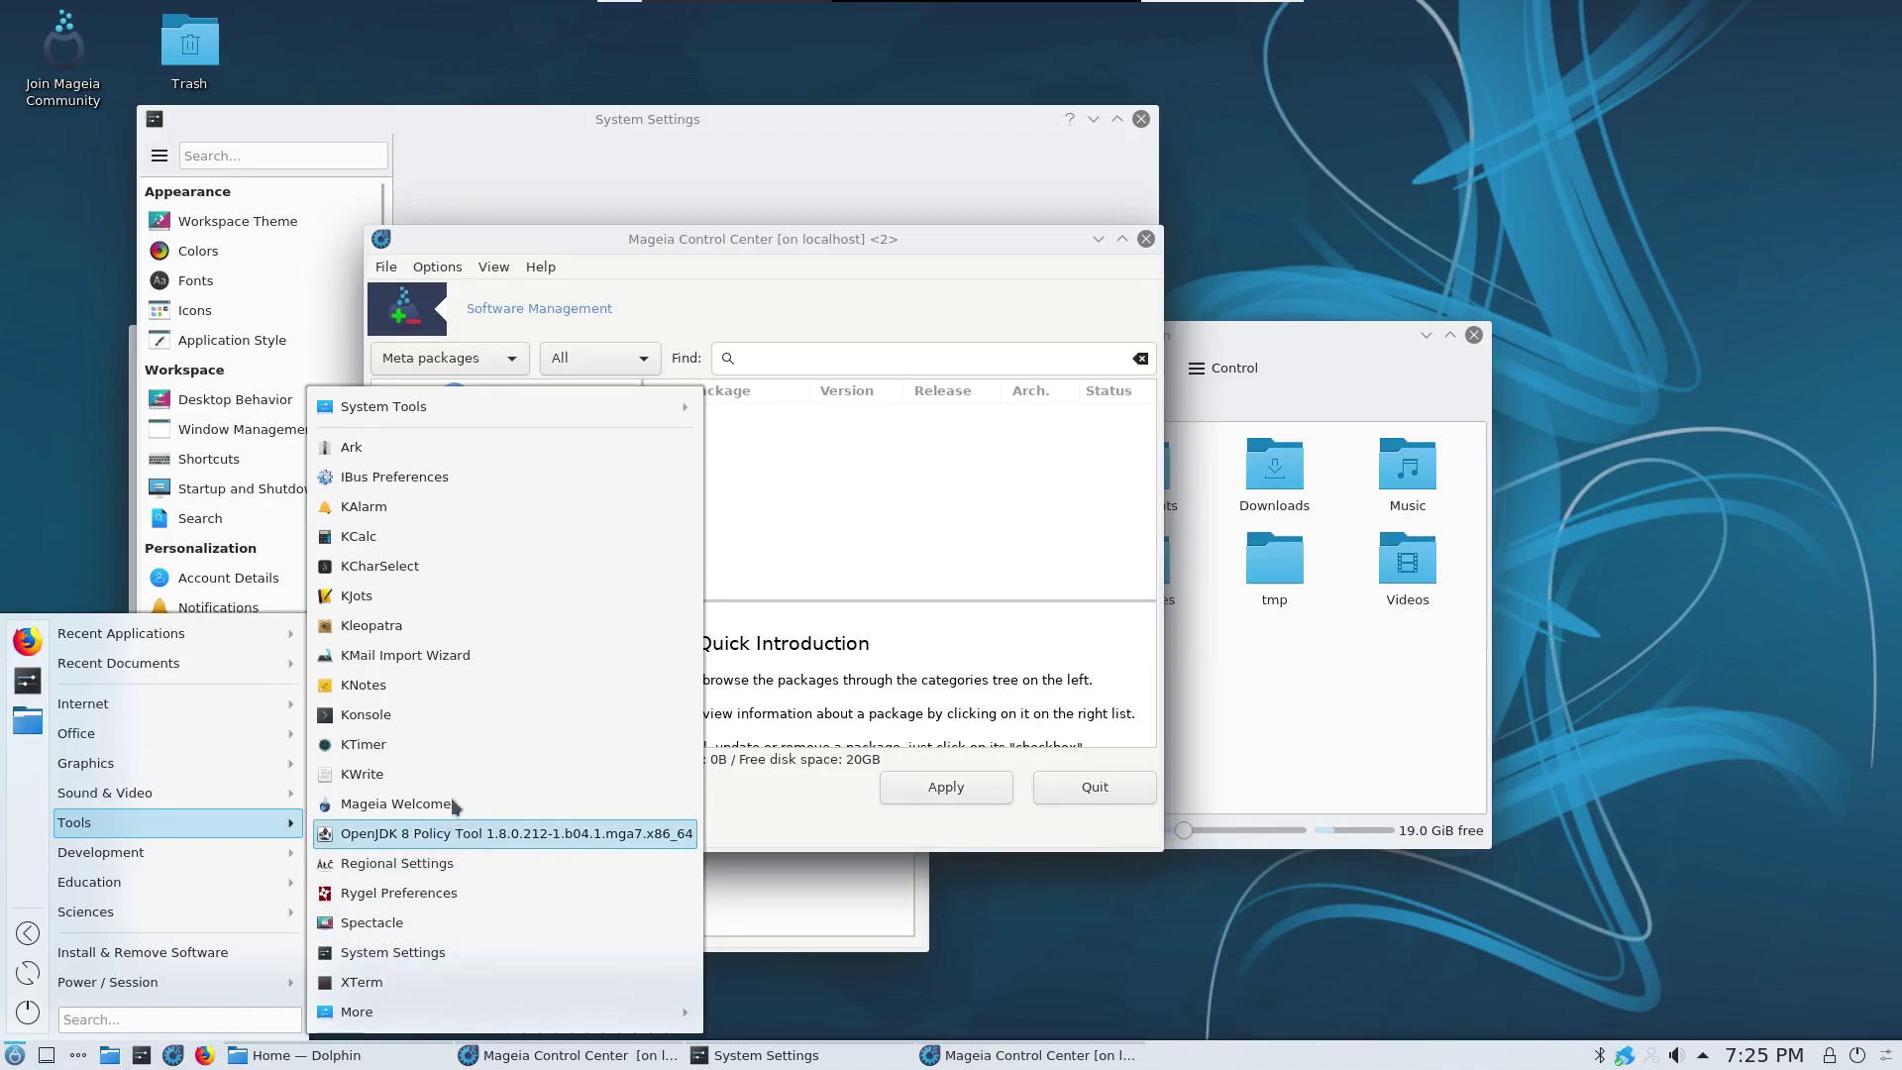
{"action": "left_click", "coordinate": [366, 714]}
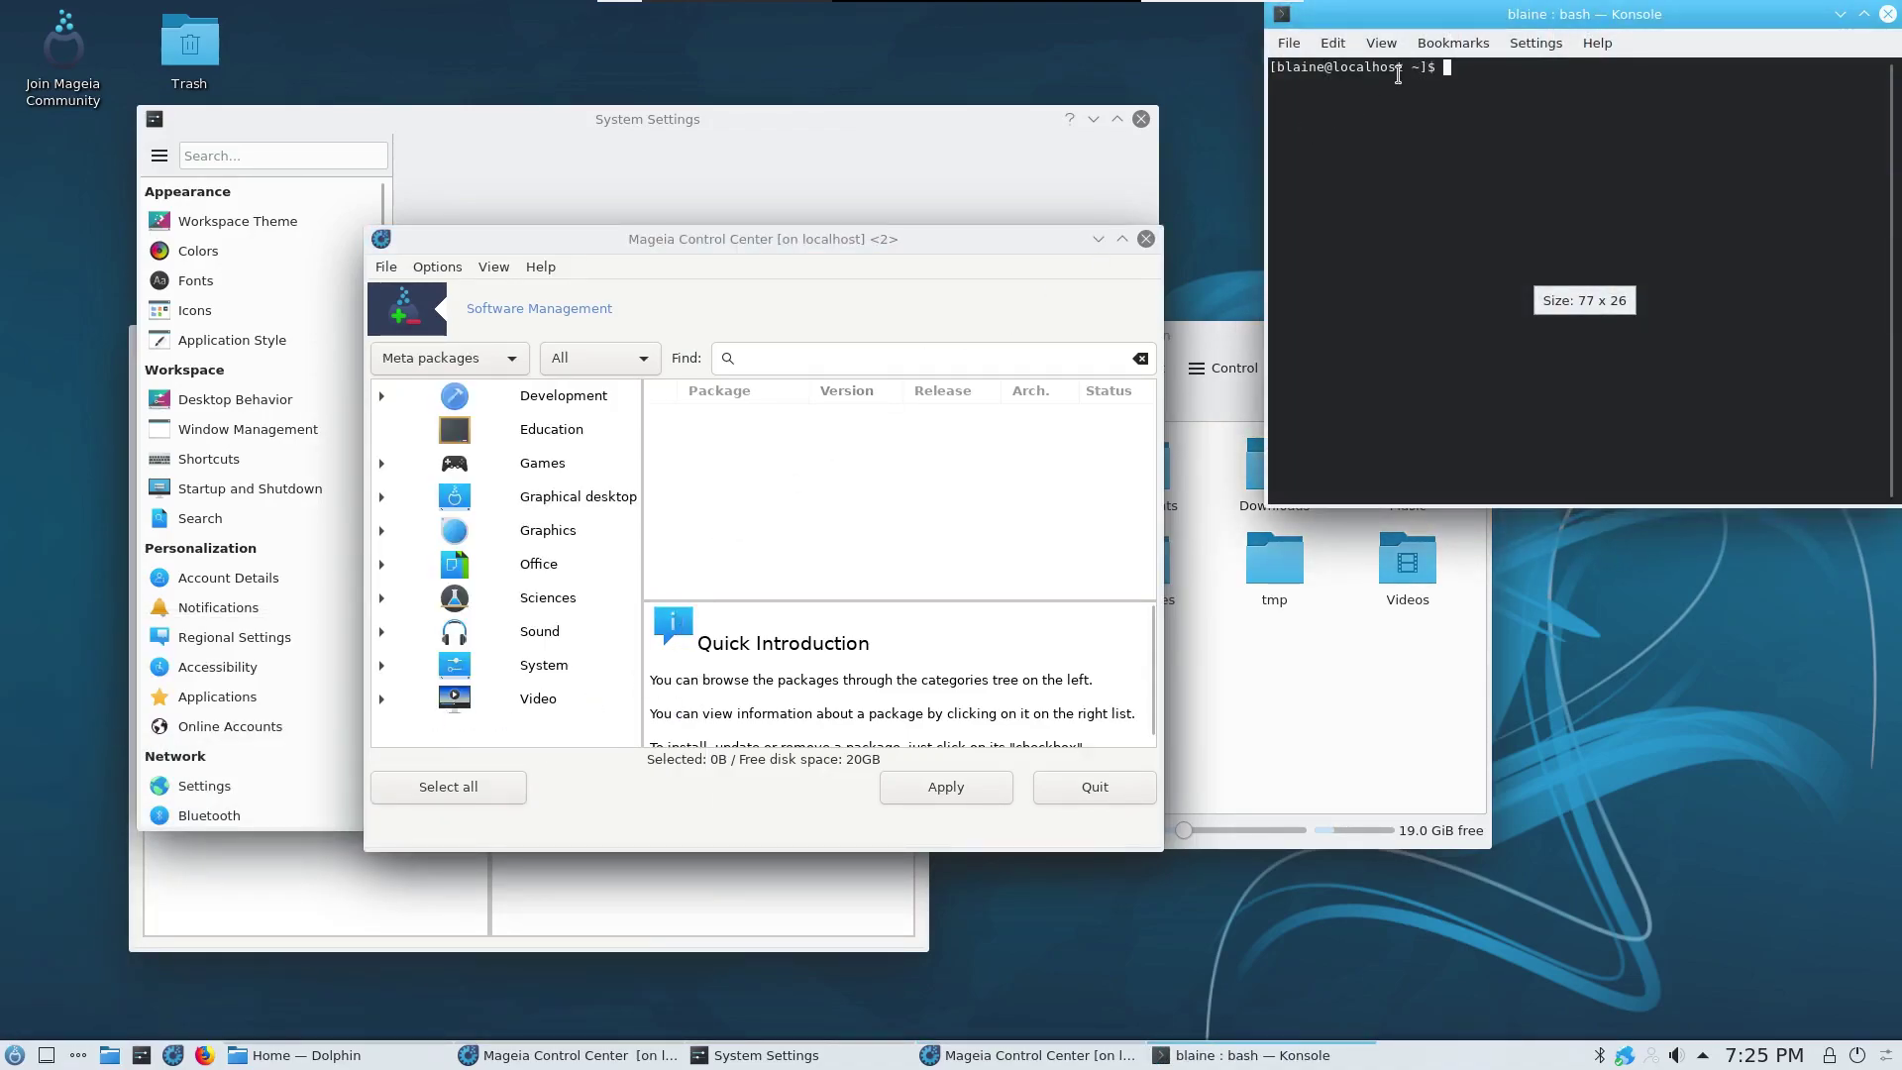
{"action": "left_click_drag", "start_coordinate": [1431, 15], "coordinate": [1344, 247]}
{"action": "left_click_drag", "start_coordinate": [888, 236], "coordinate": [799, 219]}
Step: View and close Rpmdrake's About box from the Help menu
{"action": "left_click", "coordinate": [454, 250]}
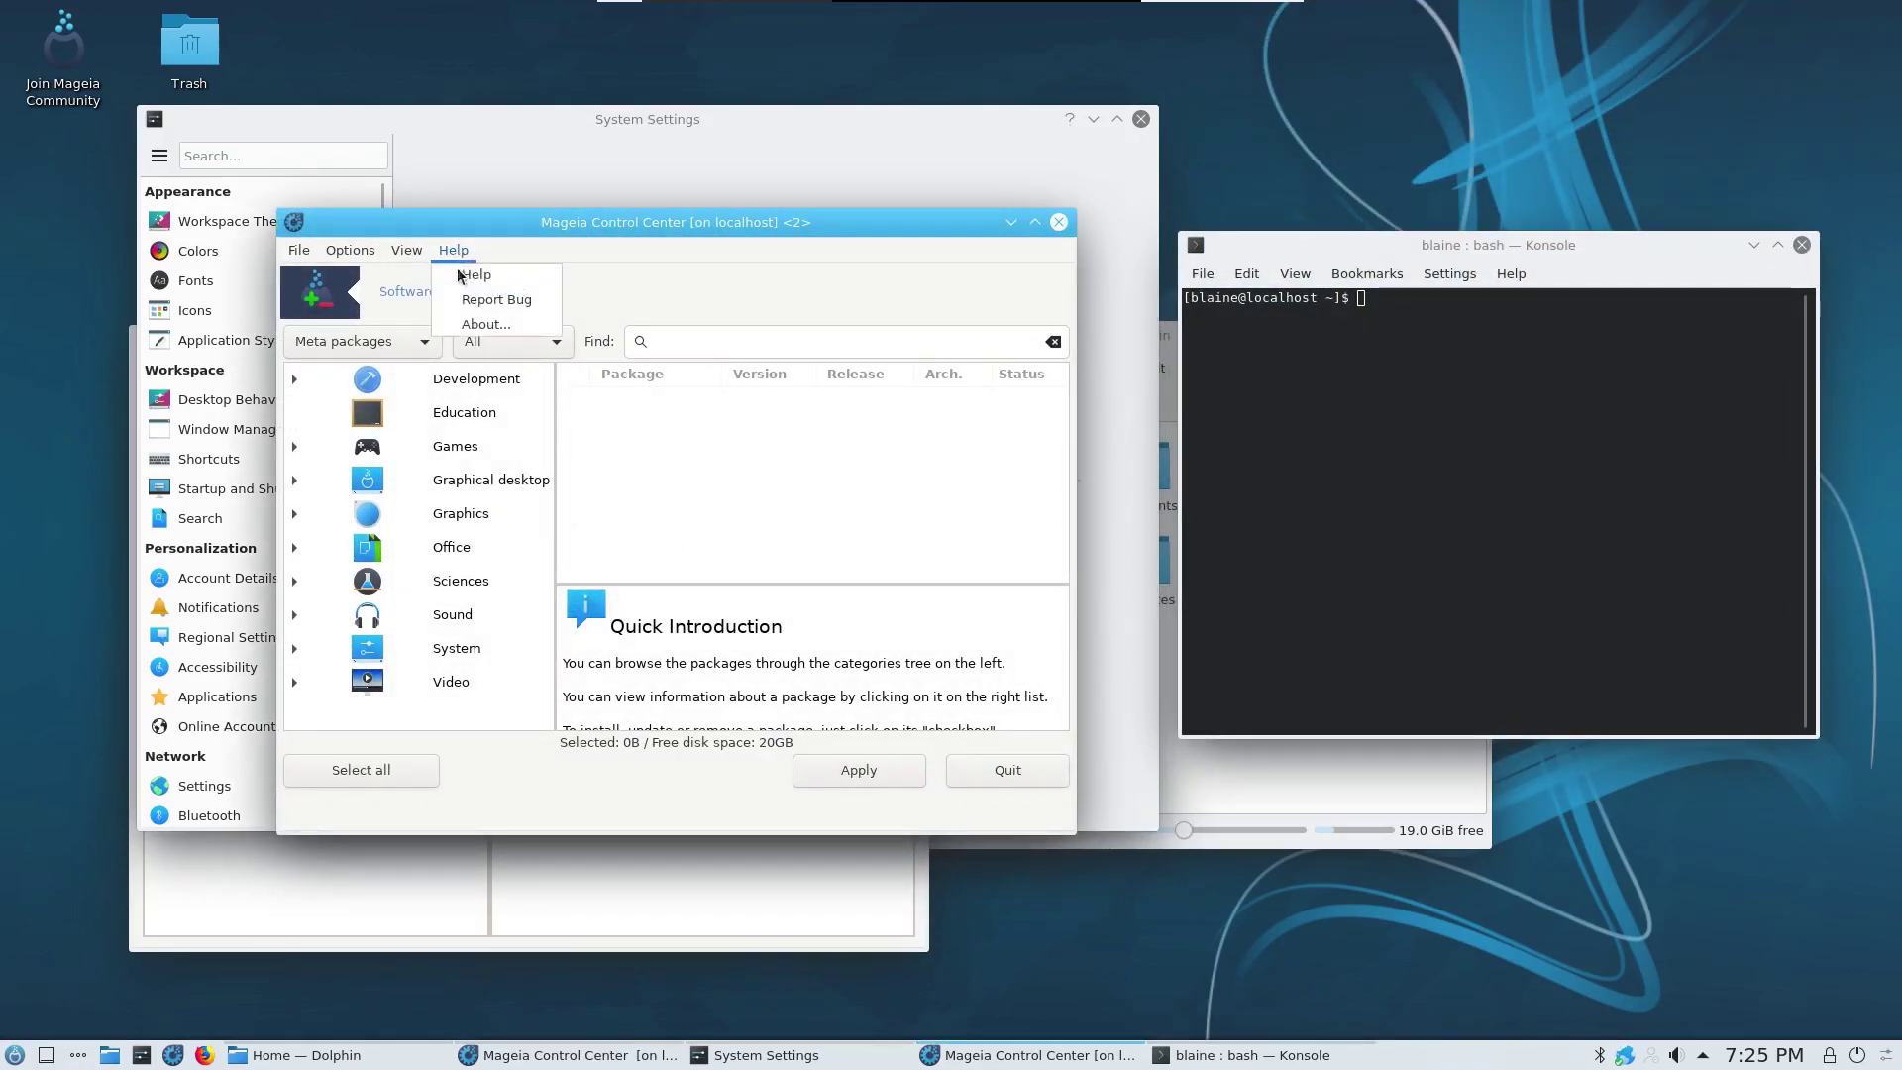
{"action": "left_click", "coordinate": [472, 327]}
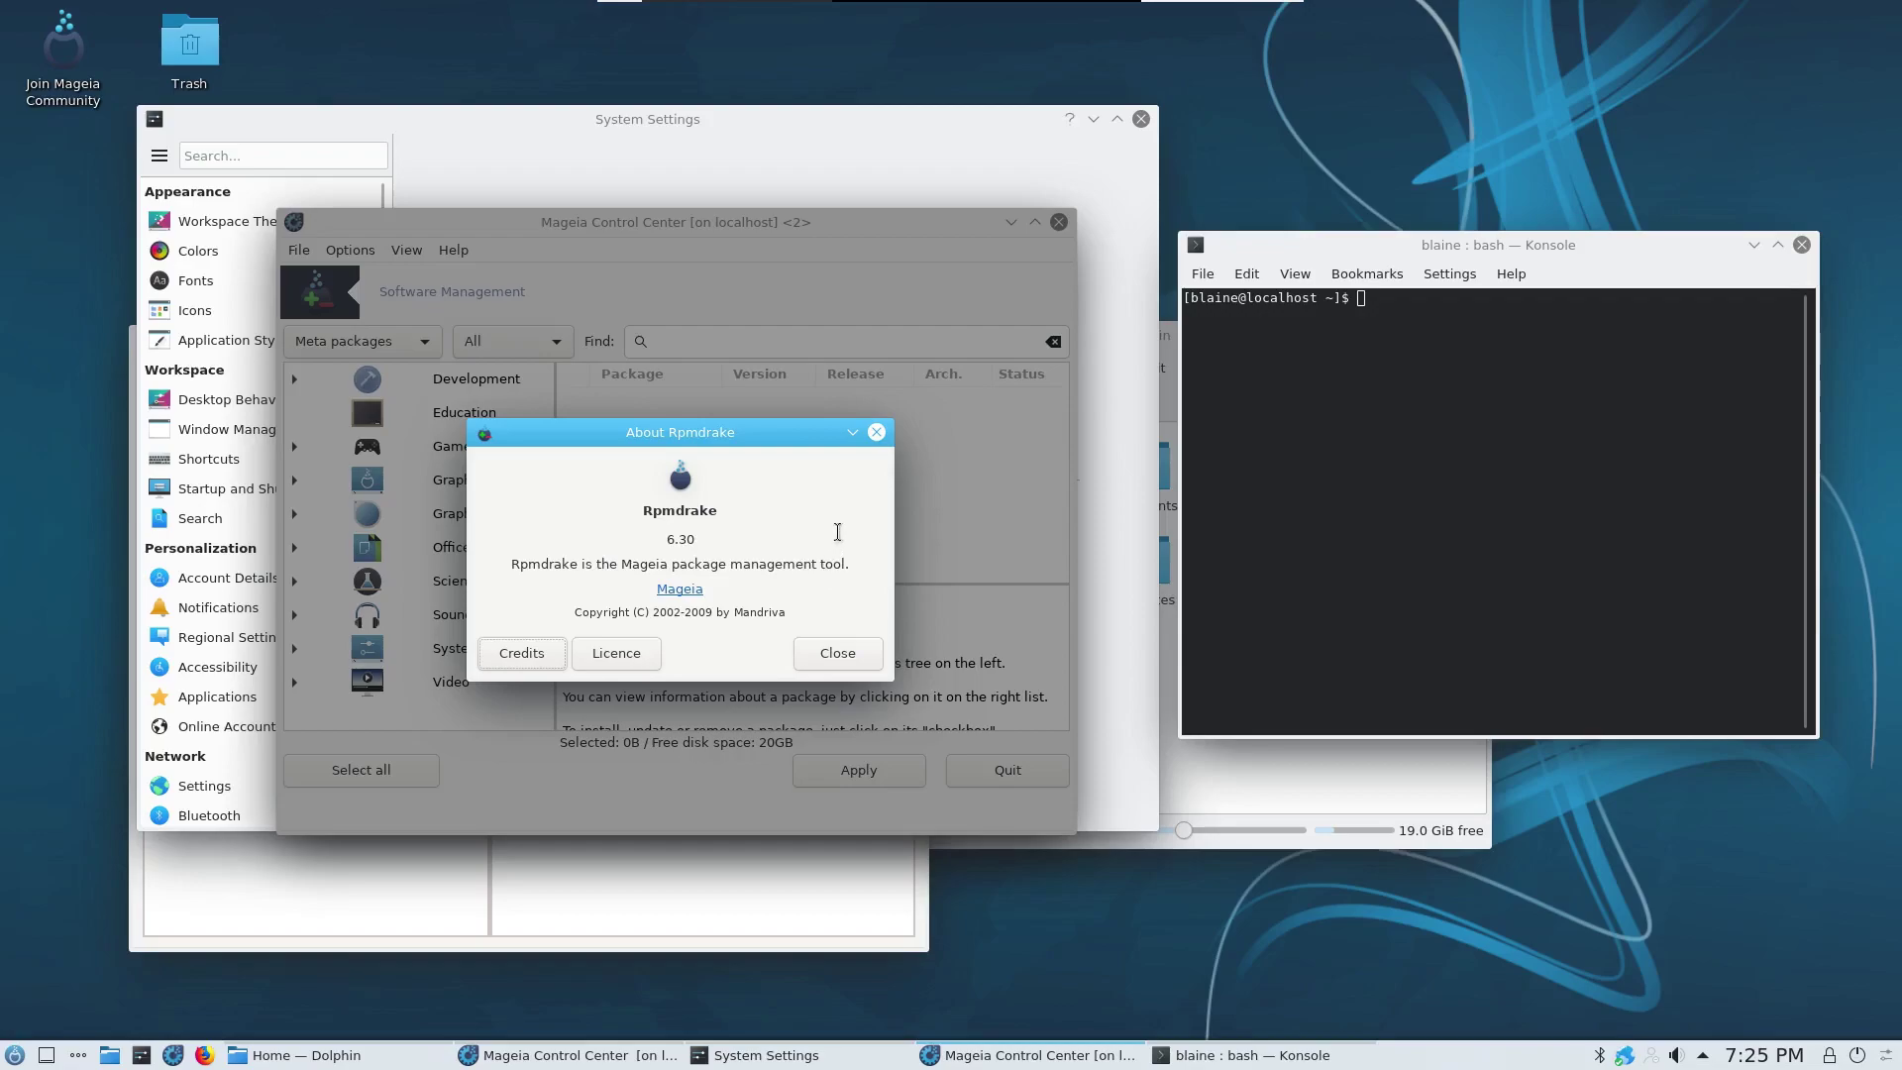
{"action": "left_click", "coordinate": [875, 434]}
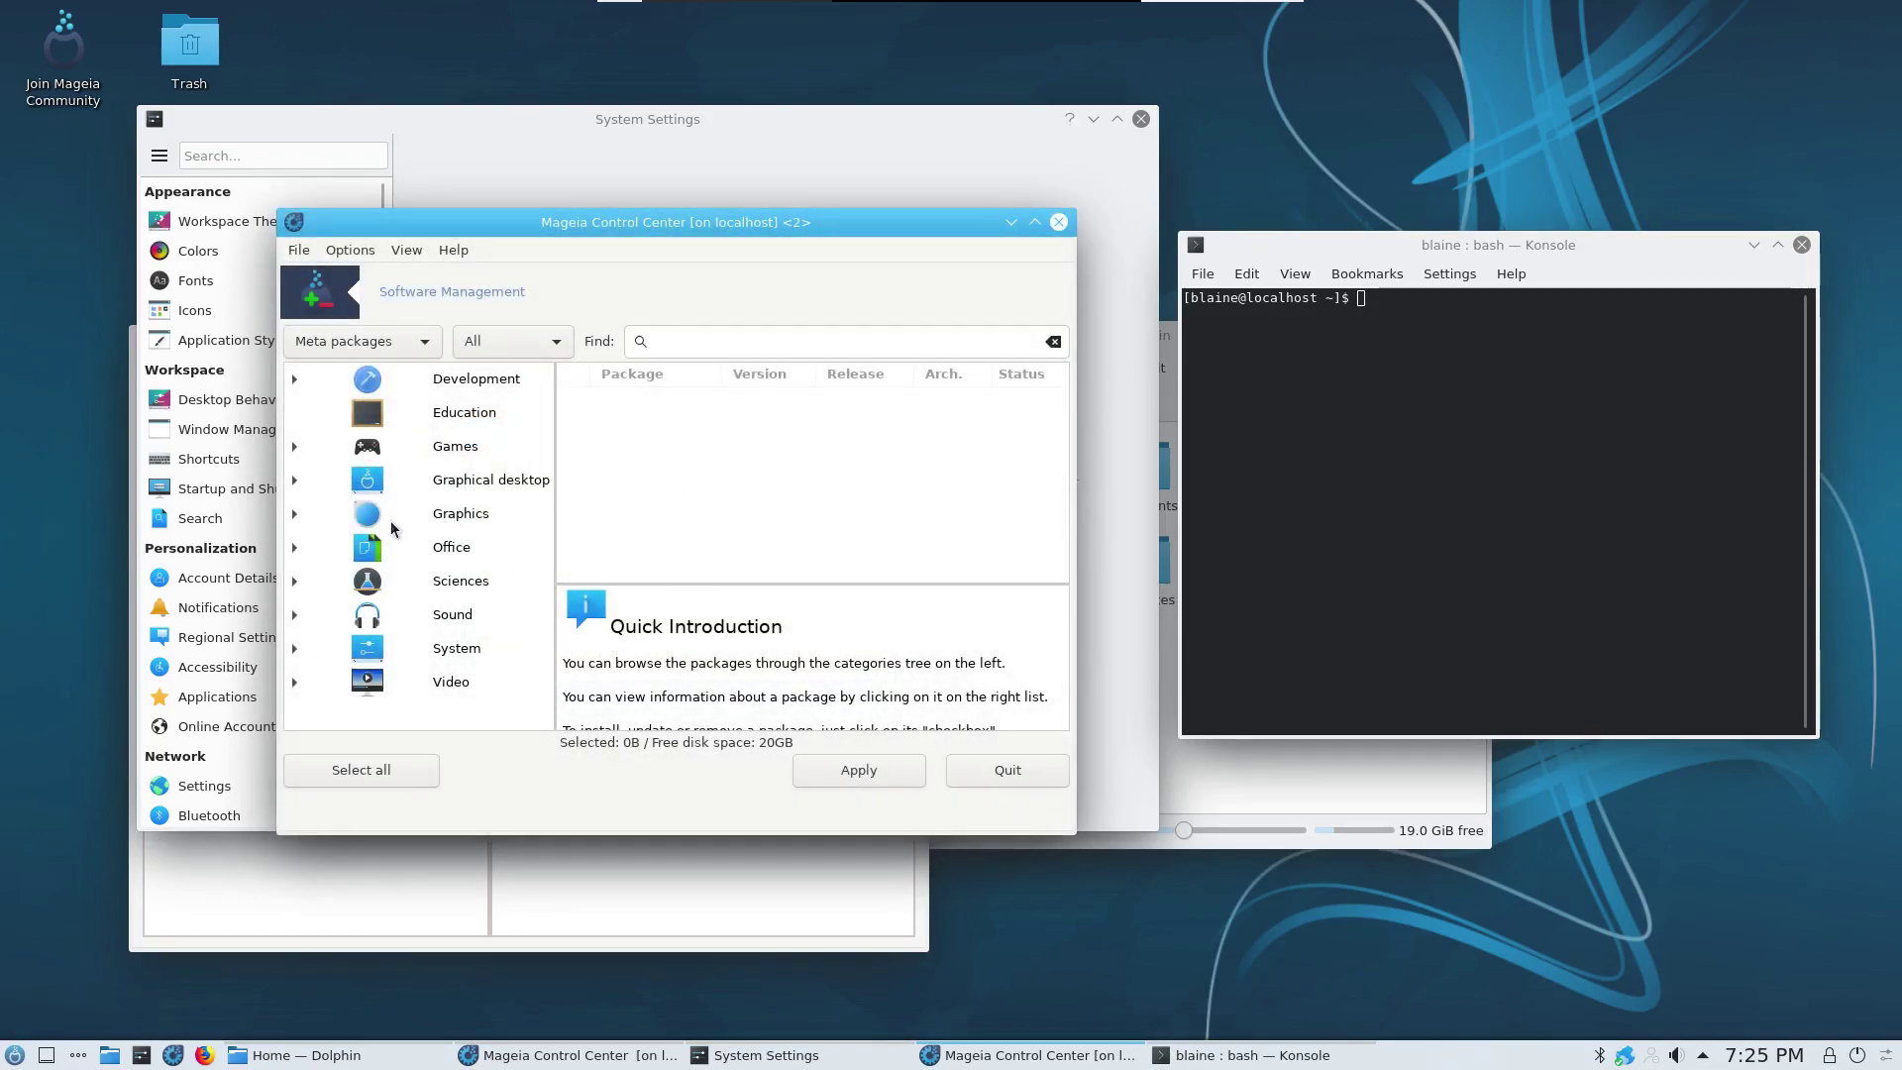
Step: Browse Meta packages > Graphical desktop > Cinnamon, widen the window, and read task-cinnamon-minimal's description
{"action": "left_click", "coordinate": [362, 342]}
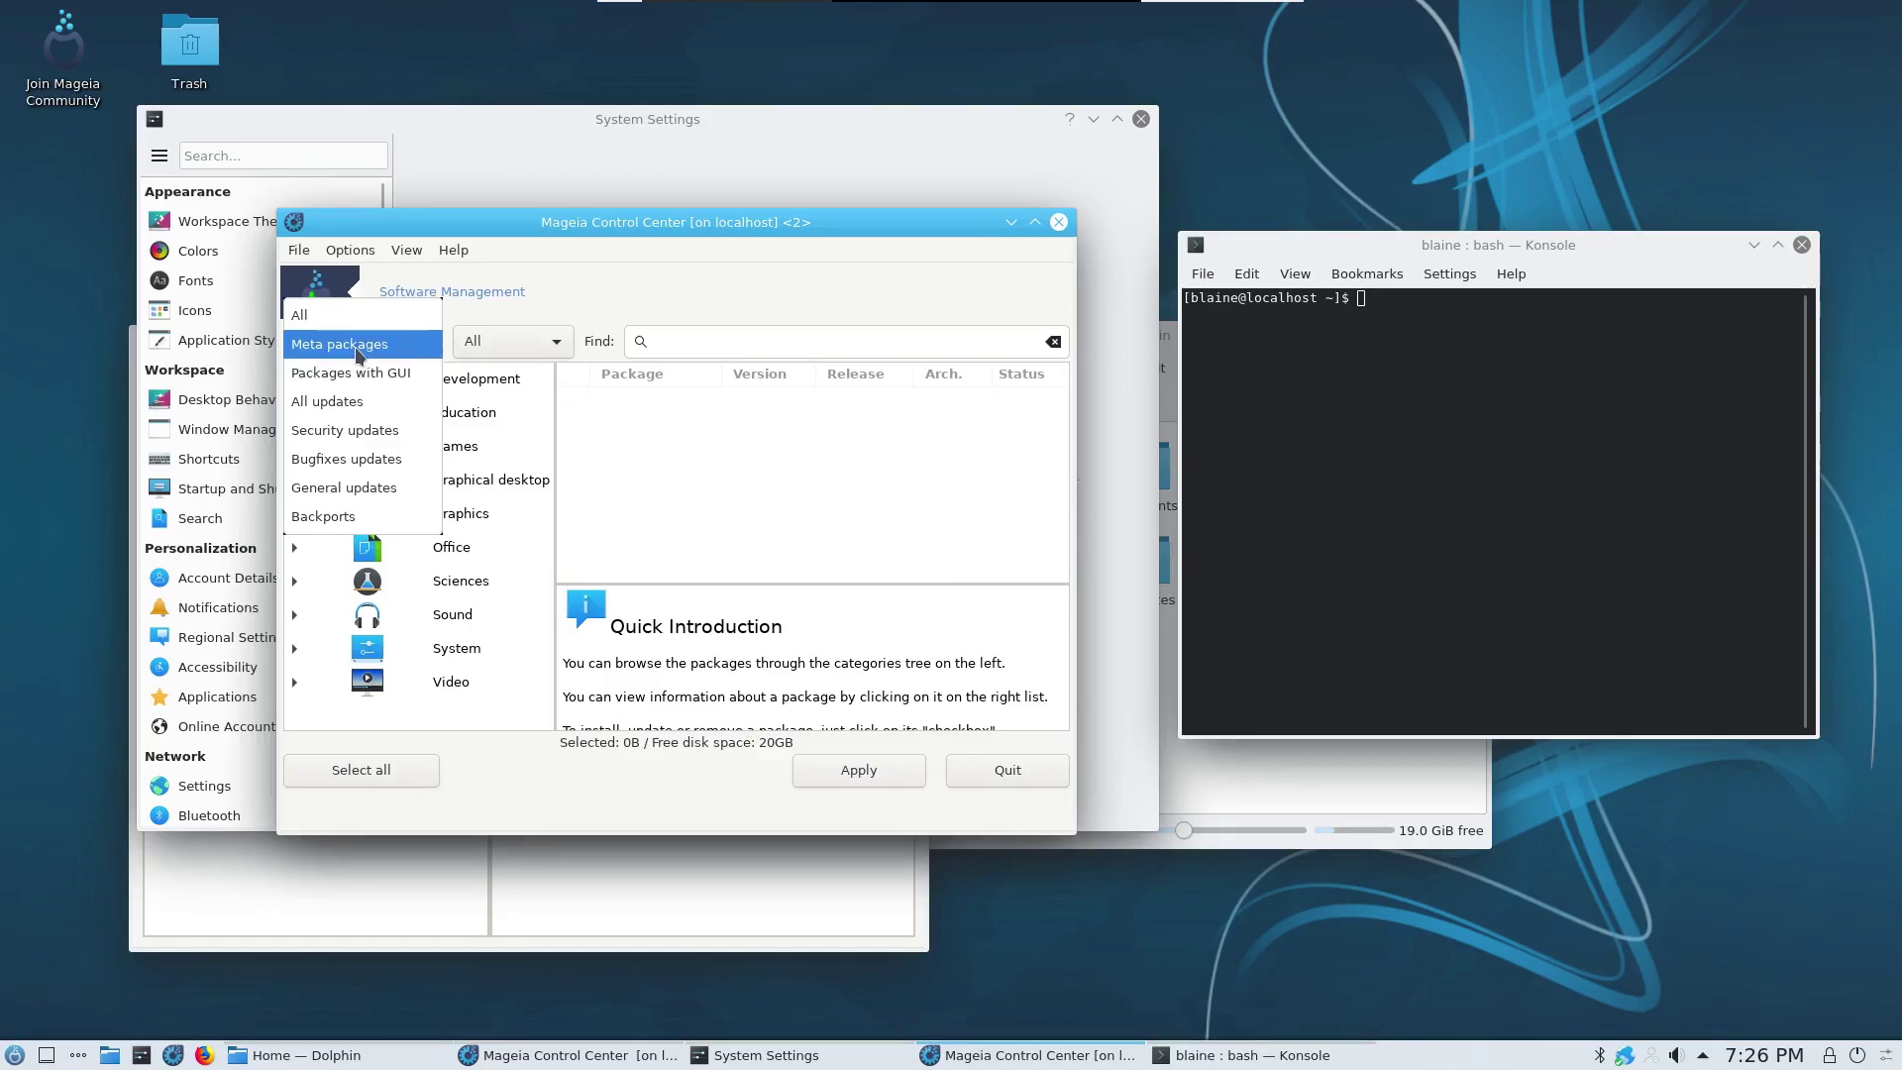
{"action": "left_click", "coordinate": [380, 347]}
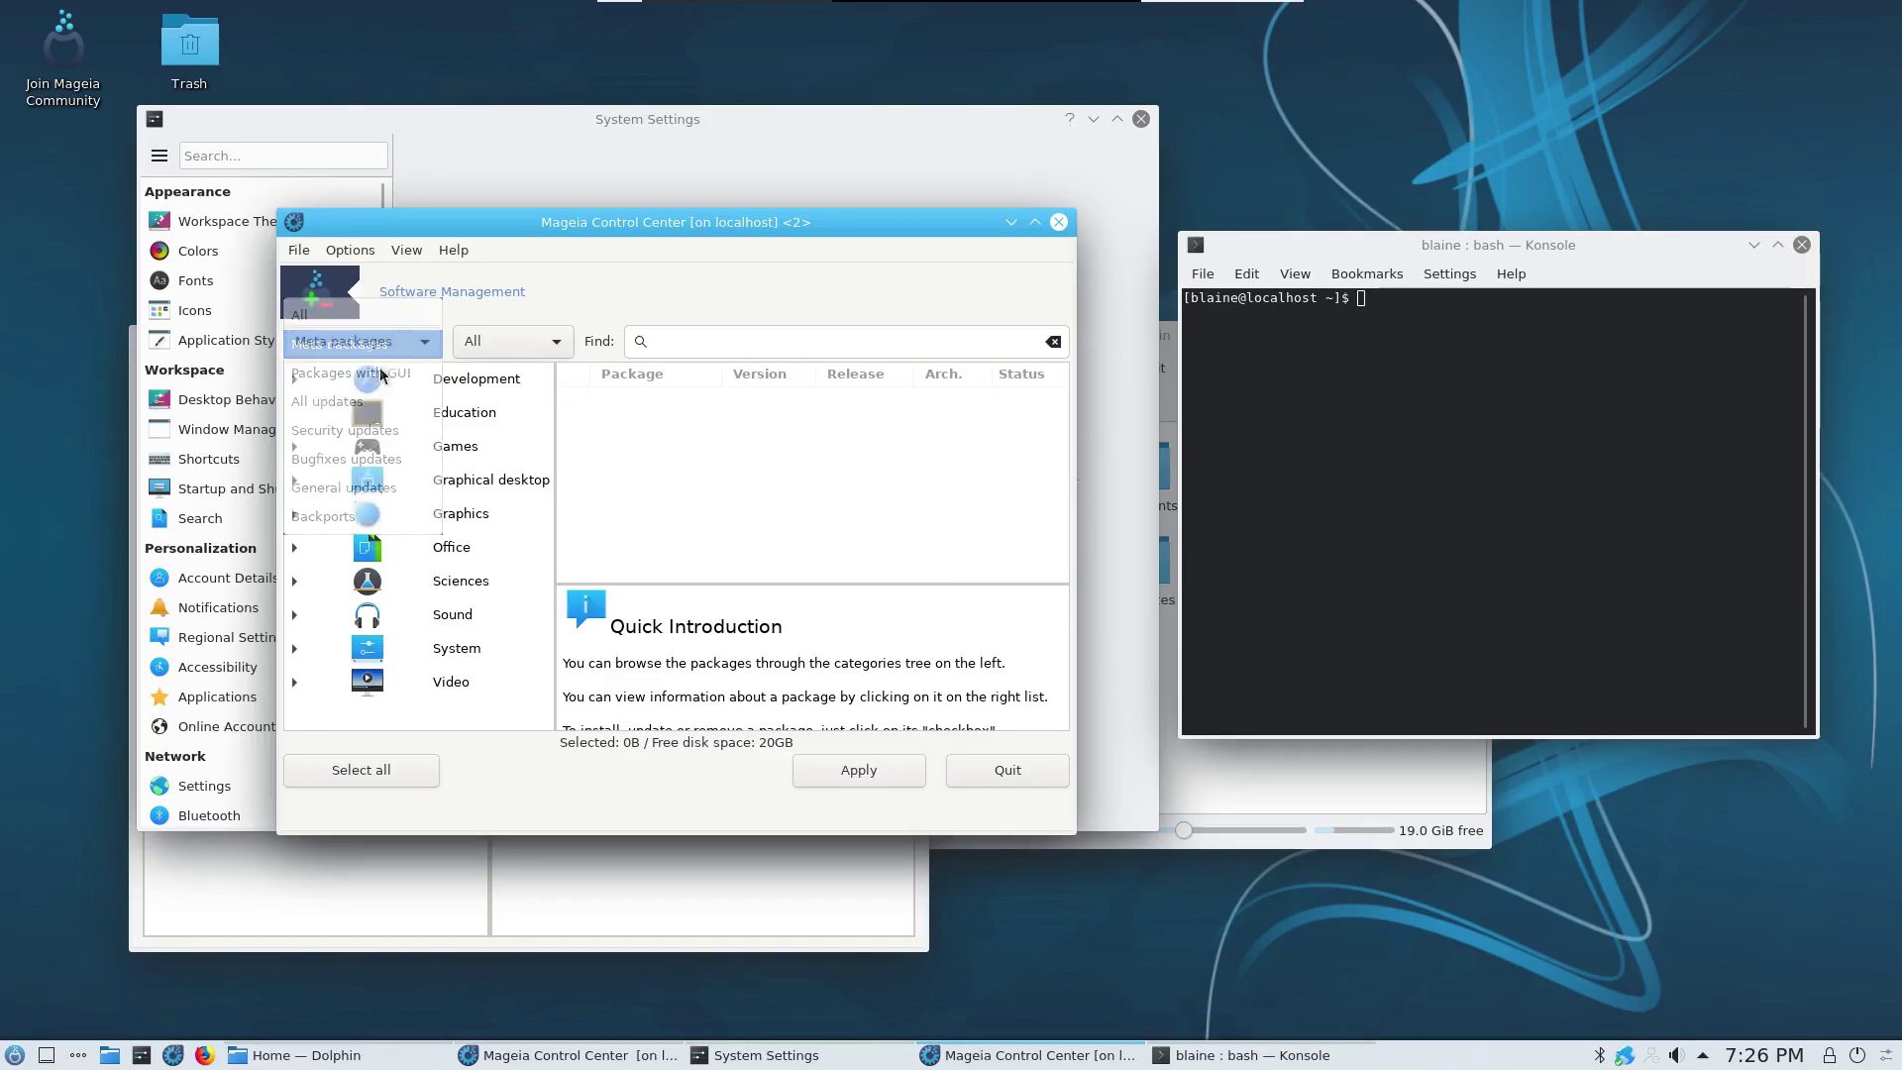
{"action": "left_click", "coordinate": [294, 482]}
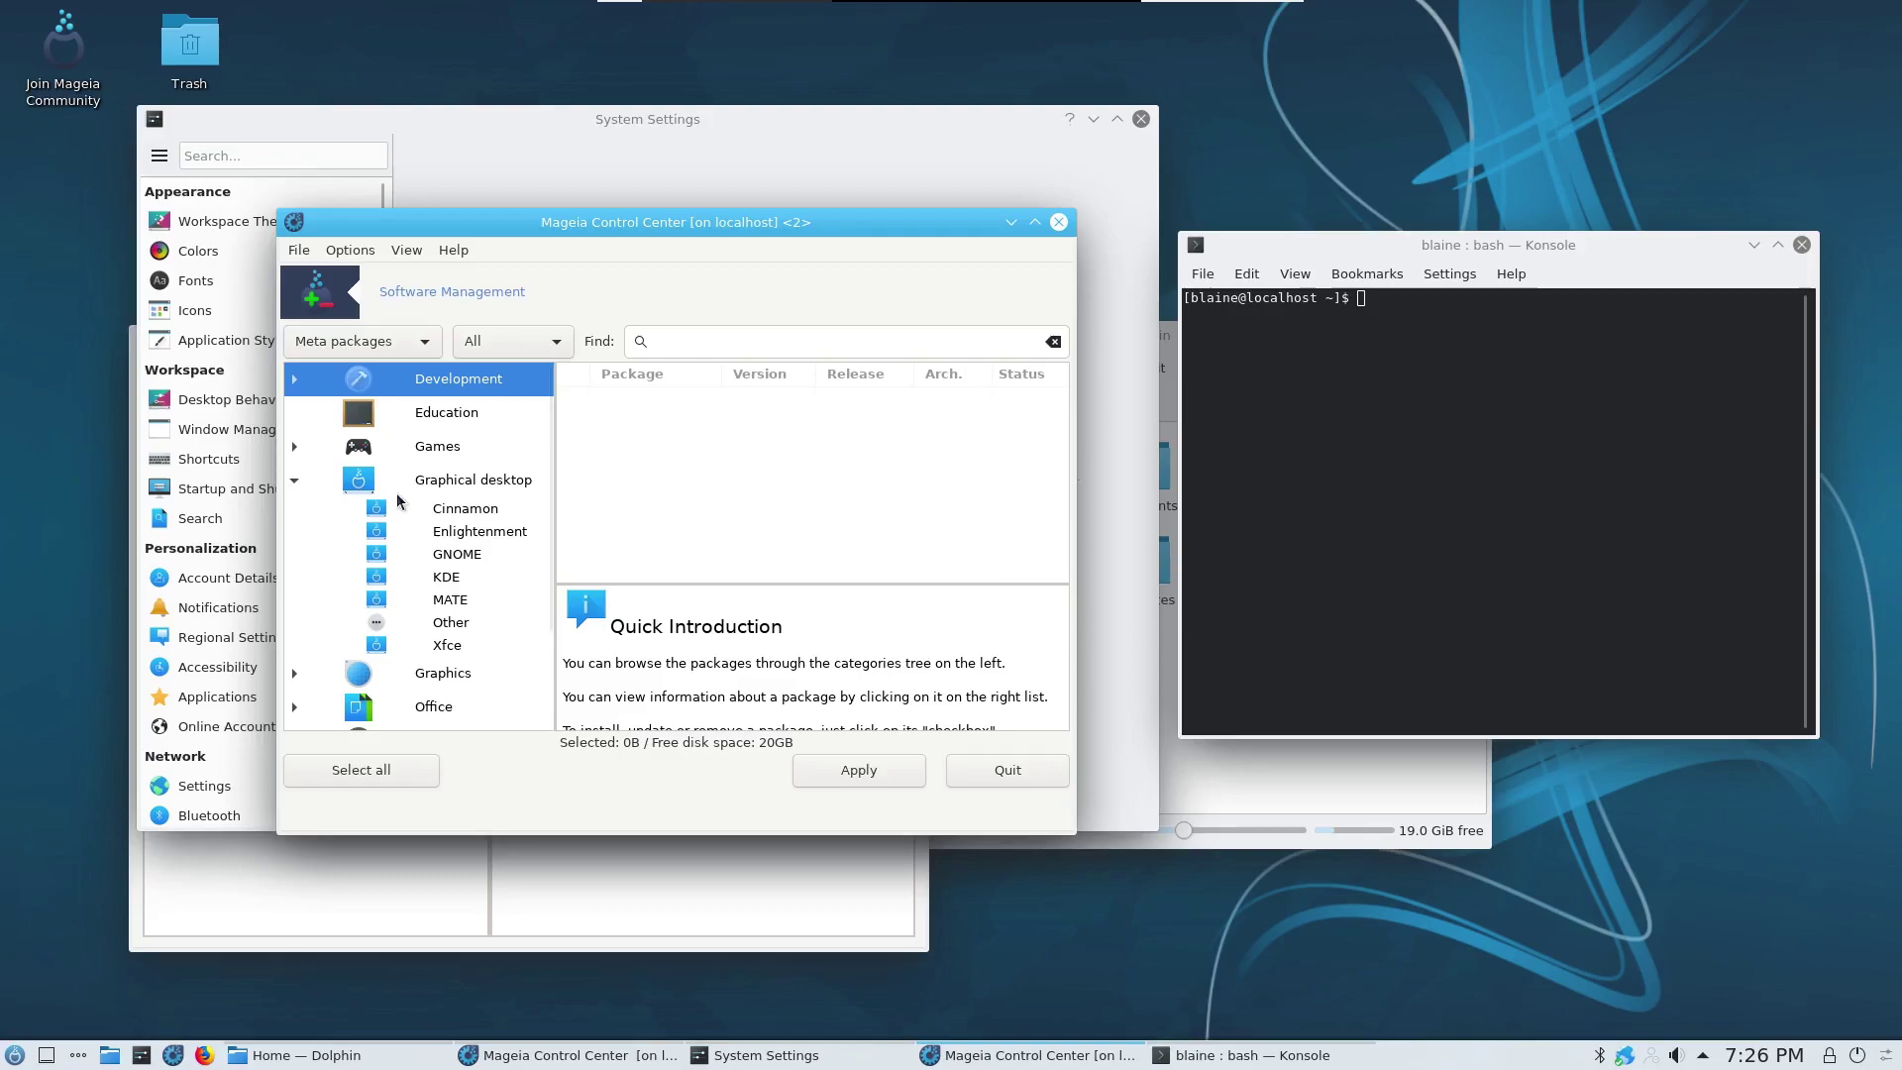
{"action": "scroll", "coordinate": [431, 505], "scroll_direction": "down", "scroll_amount": 1}
{"action": "left_click", "coordinate": [453, 458]}
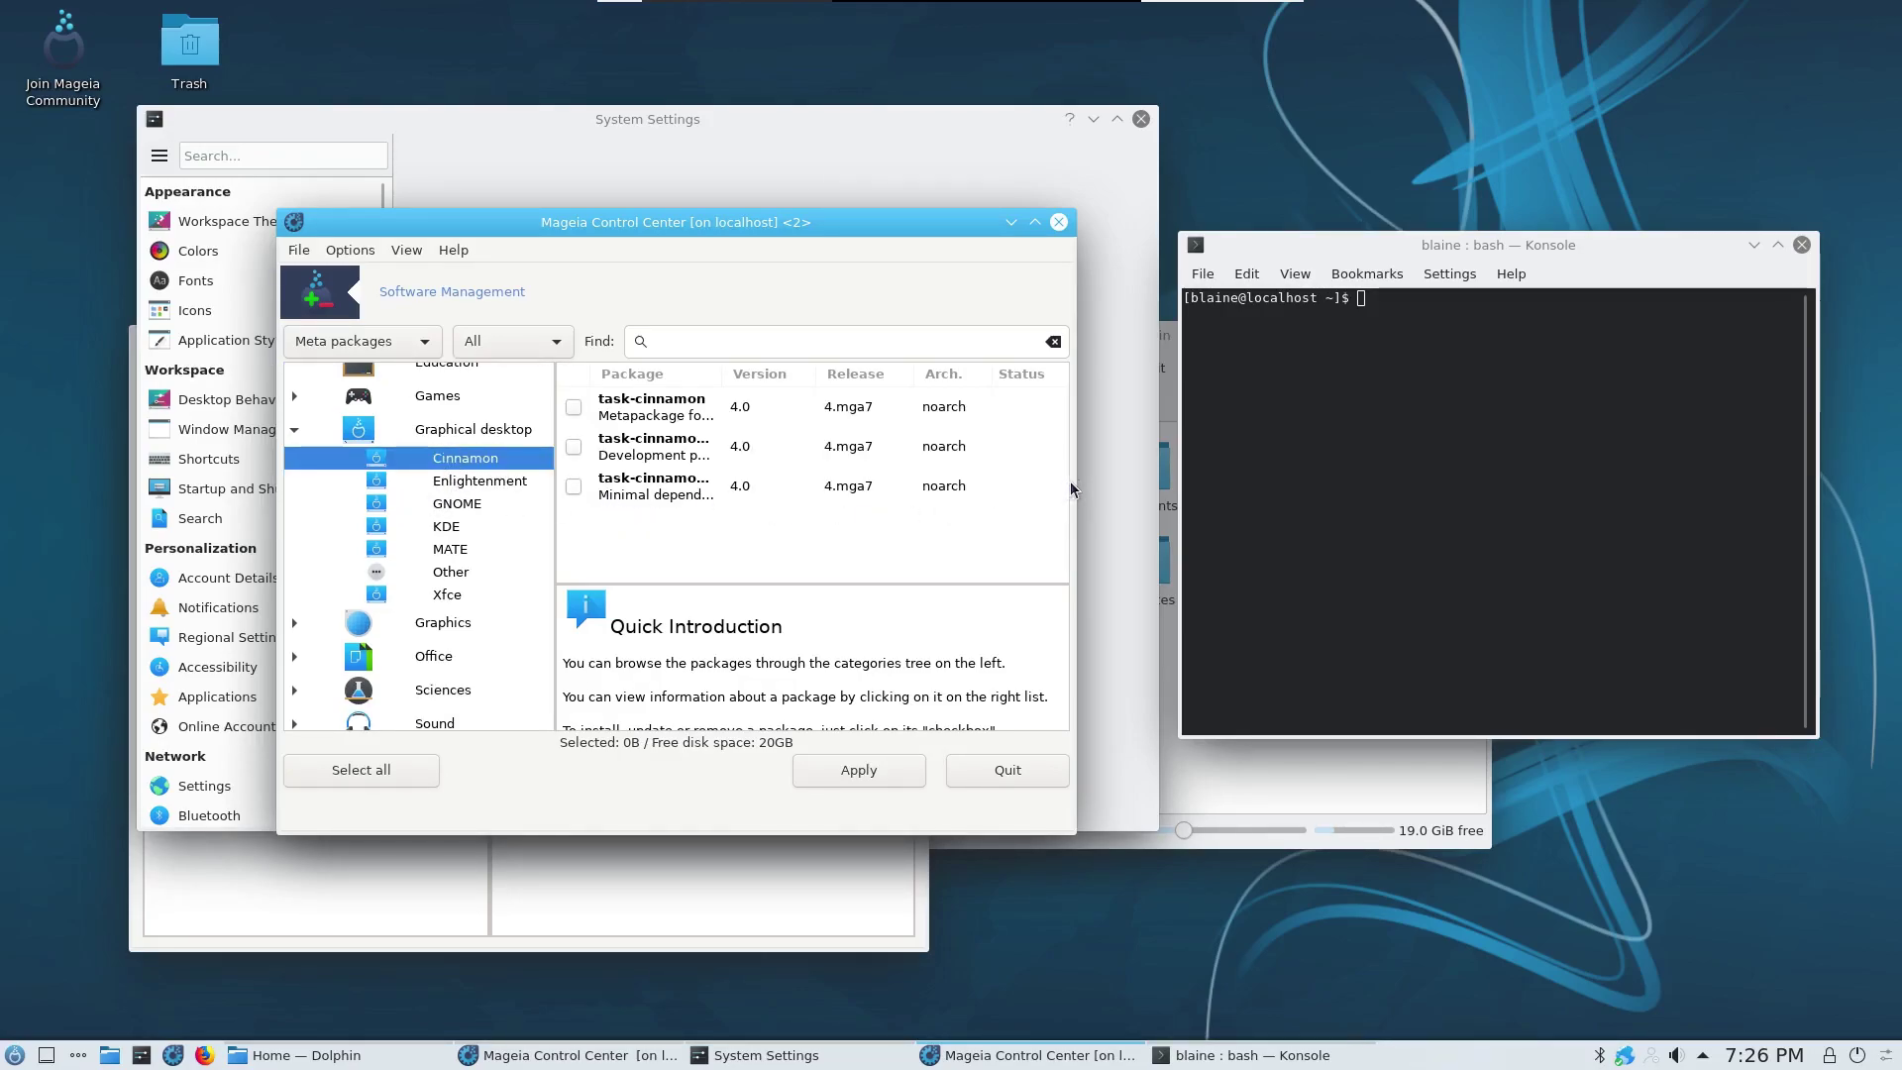
{"action": "left_click_drag", "start_coordinate": [1074, 482], "coordinate": [1314, 481]}
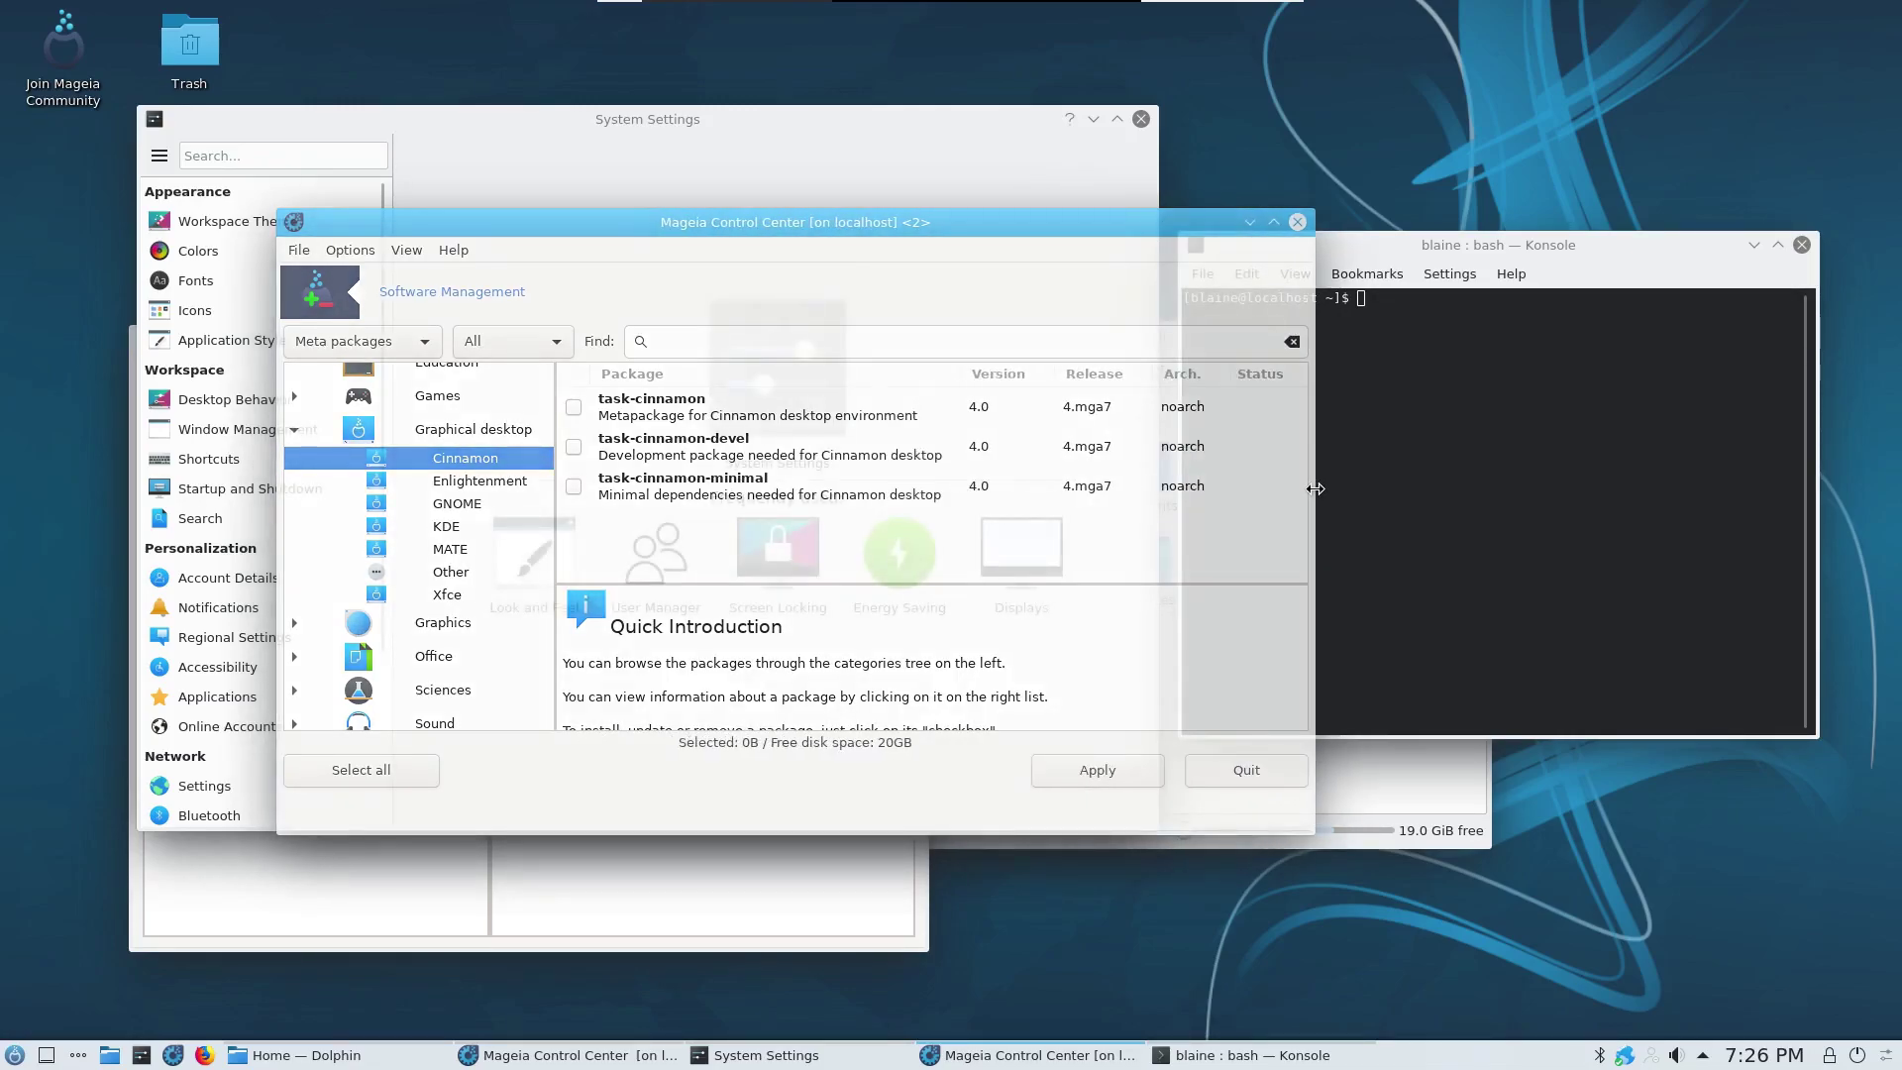
{"action": "left_click", "coordinate": [652, 486]}
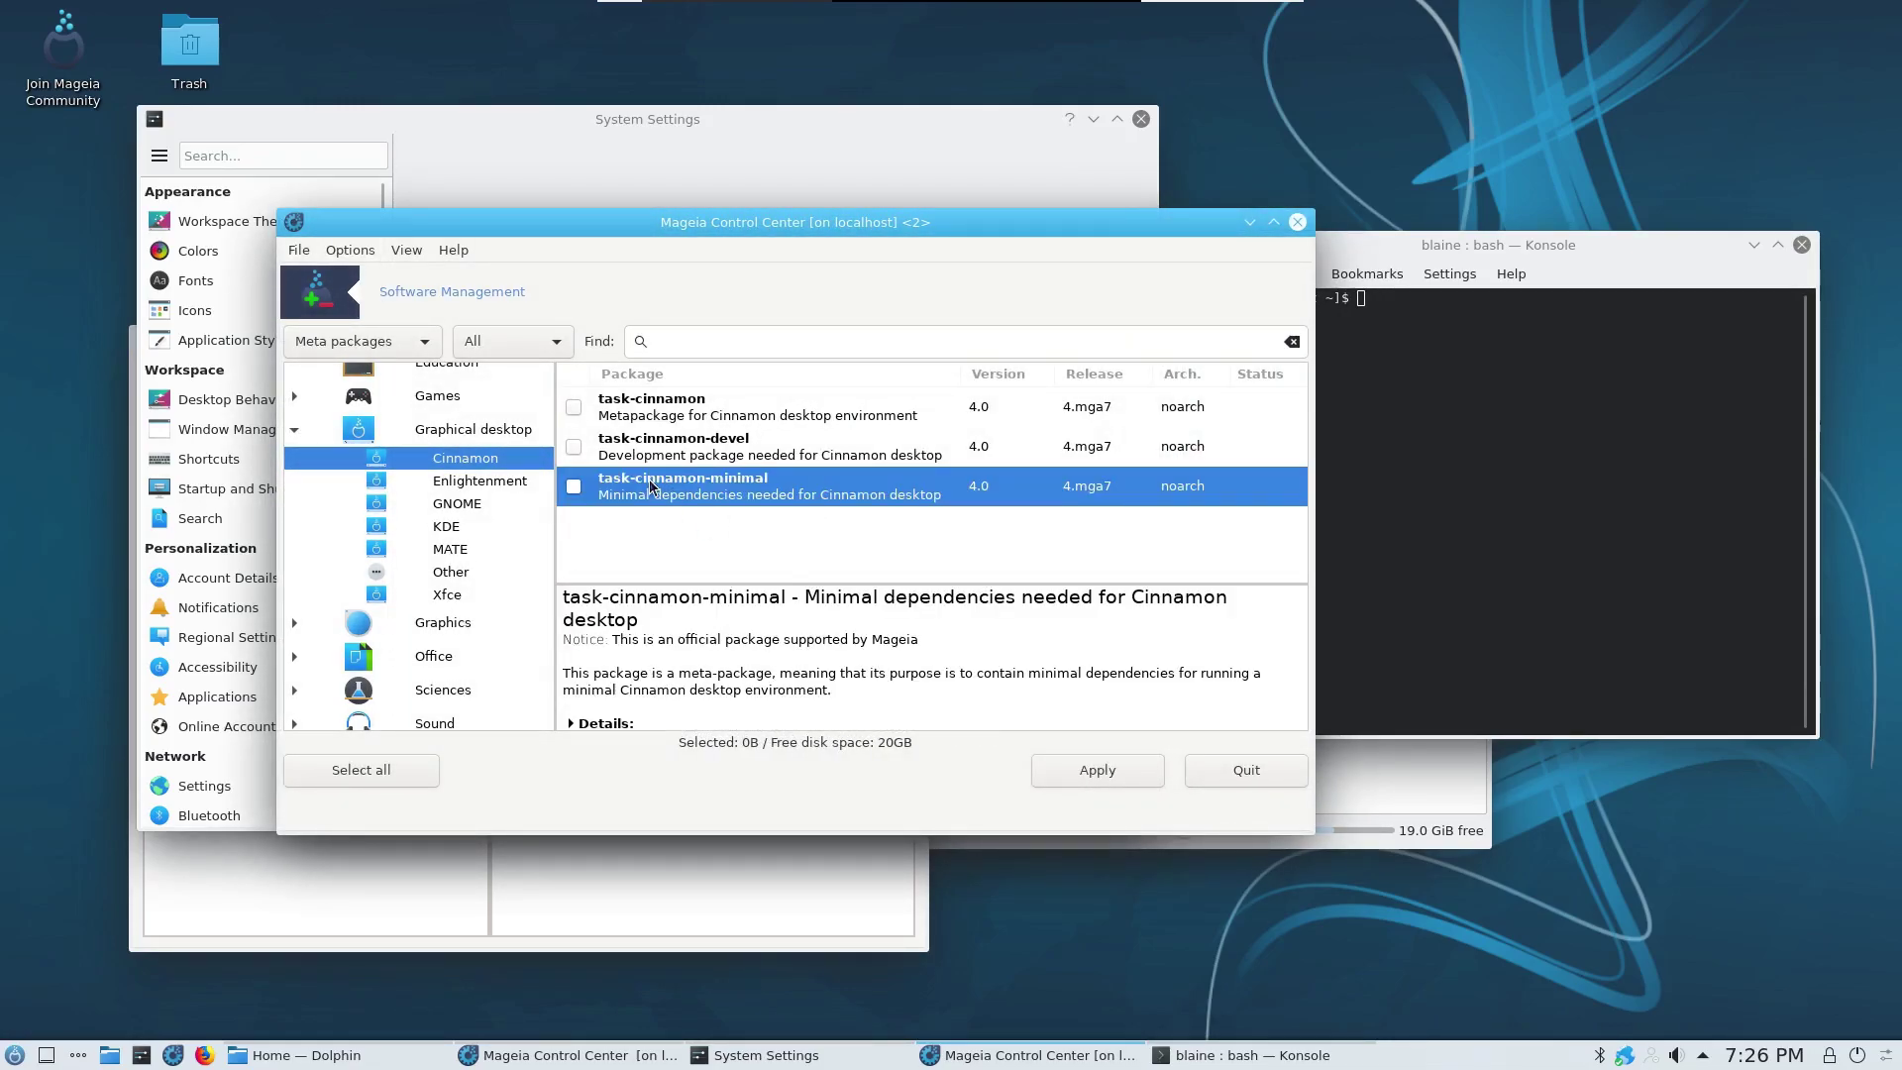
{"action": "scroll", "coordinate": [660, 606], "scroll_direction": "down", "scroll_amount": 4}
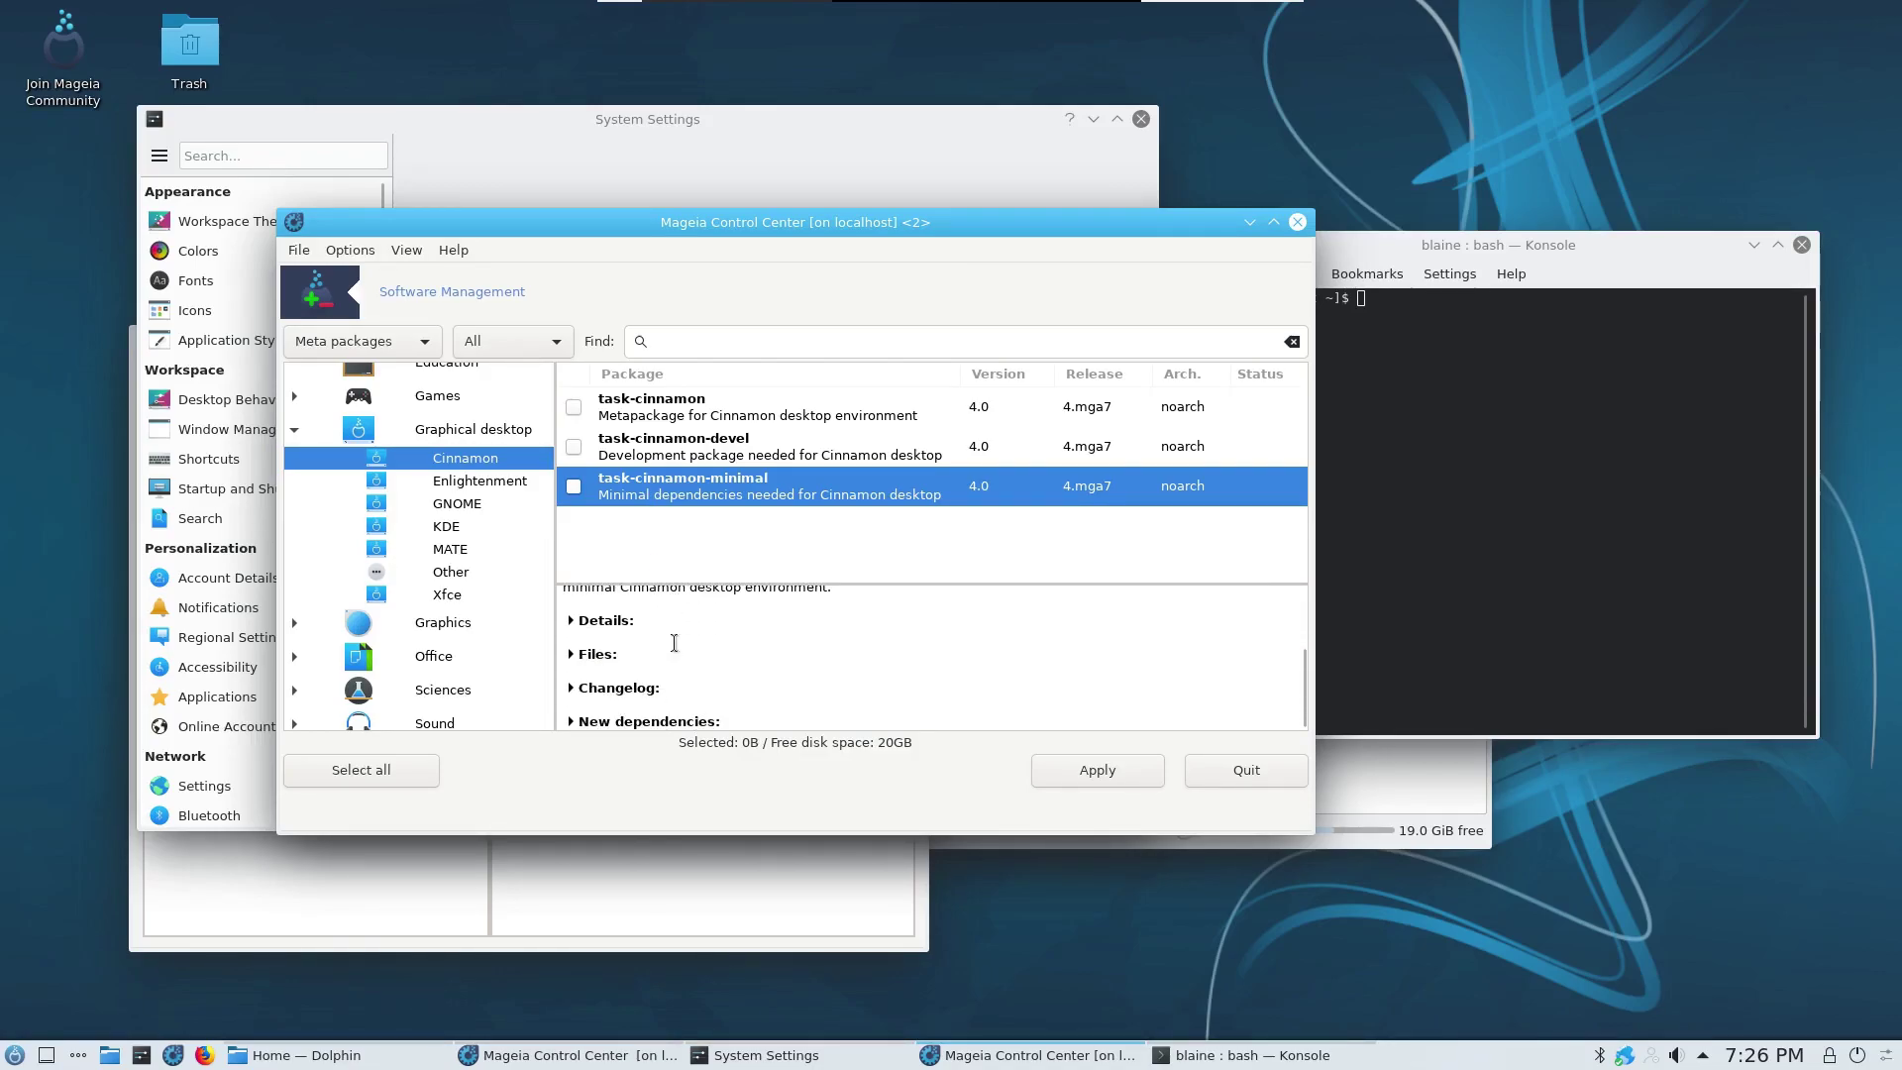
{"action": "scroll", "coordinate": [673, 644], "scroll_direction": "up", "scroll_amount": 4}
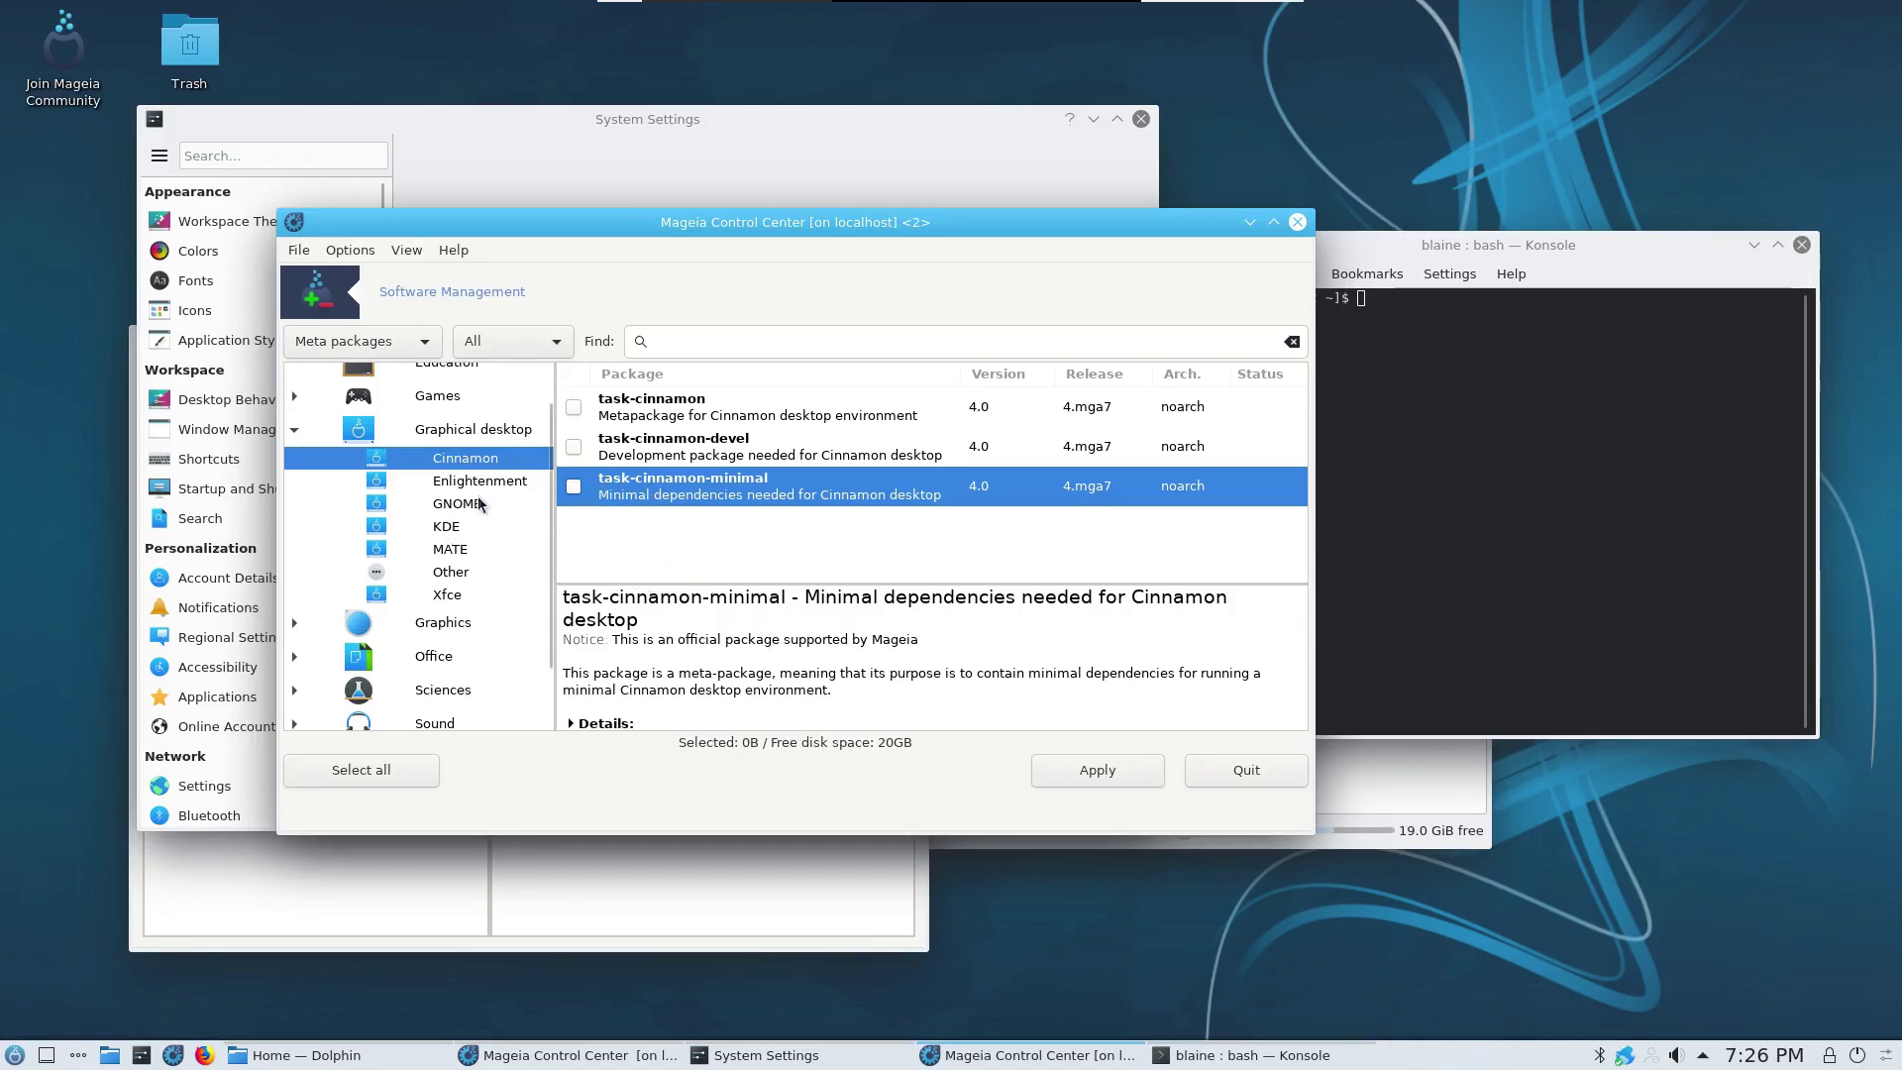
Step: Collapse Graphical desktop, shift the window left, and expand then collapse the Graphics category
{"action": "left_click", "coordinate": [295, 431]}
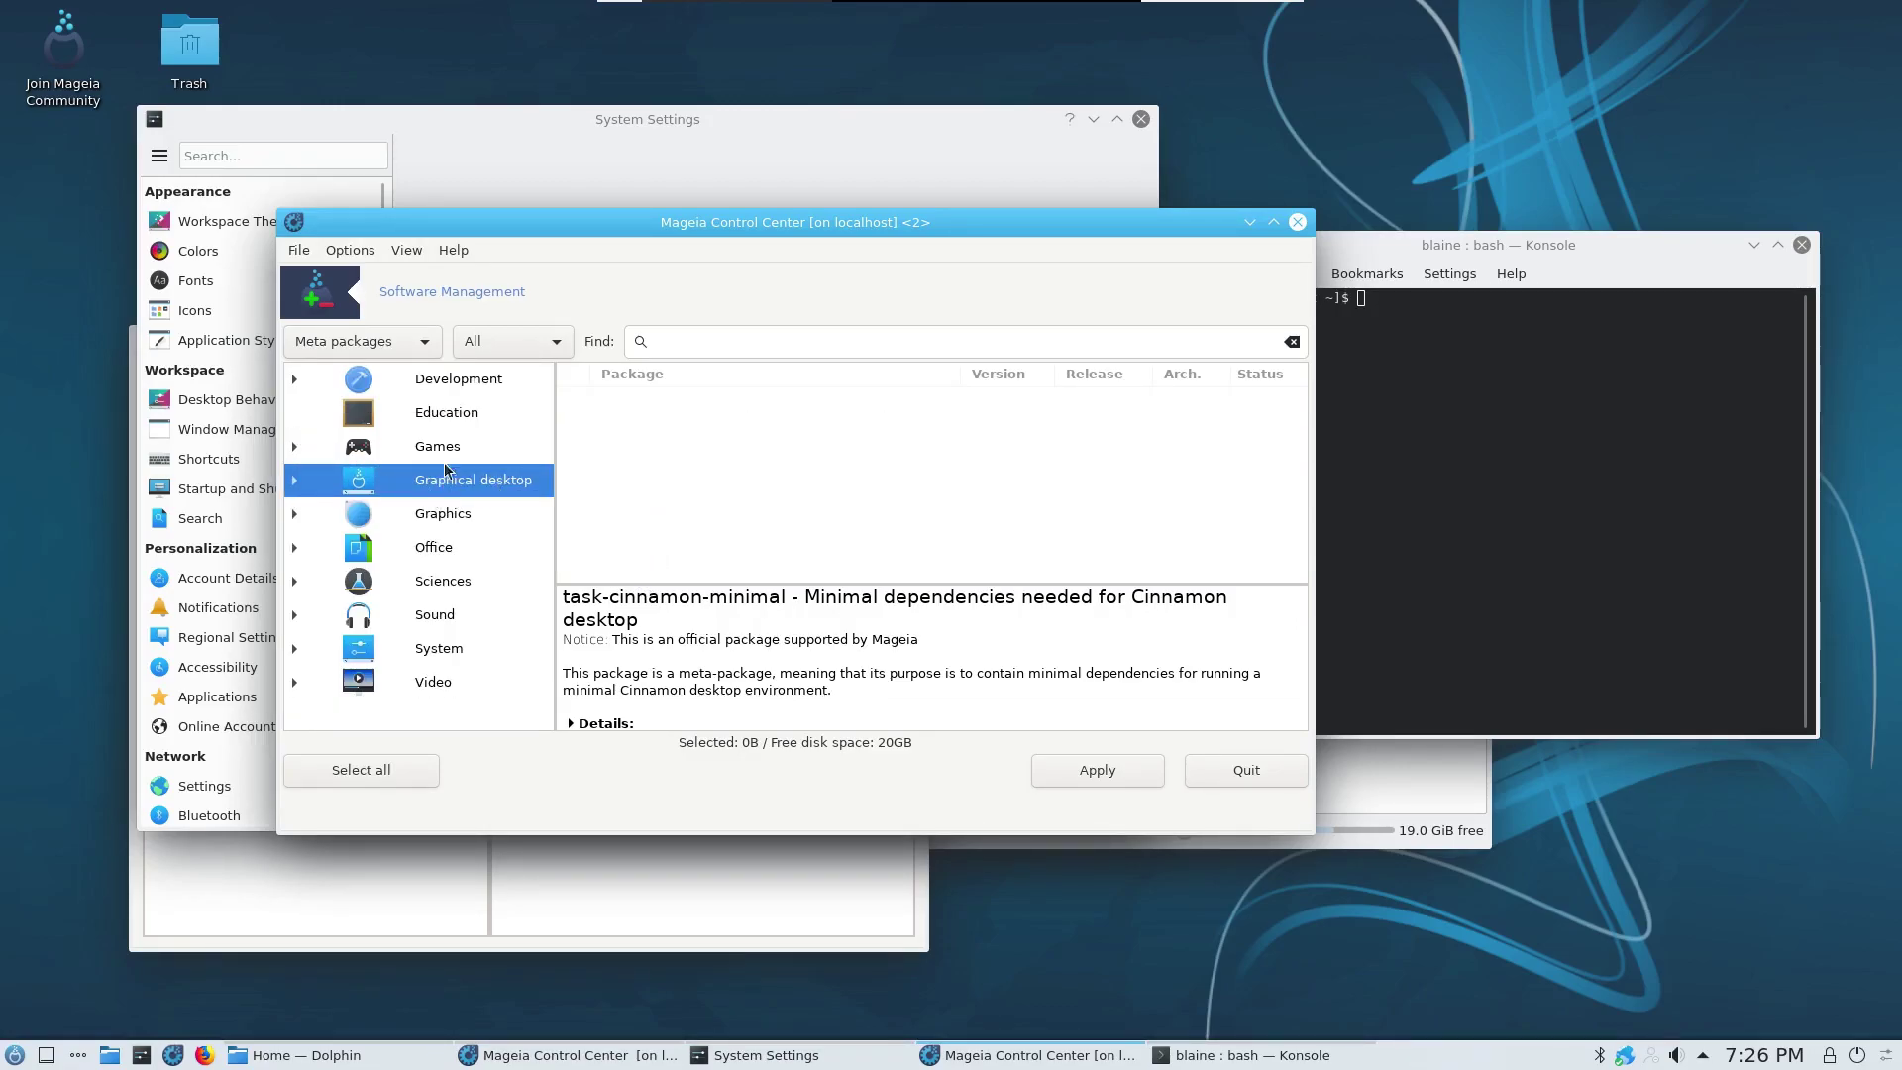
{"action": "left_click_drag", "start_coordinate": [405, 233], "coordinate": [359, 230]}
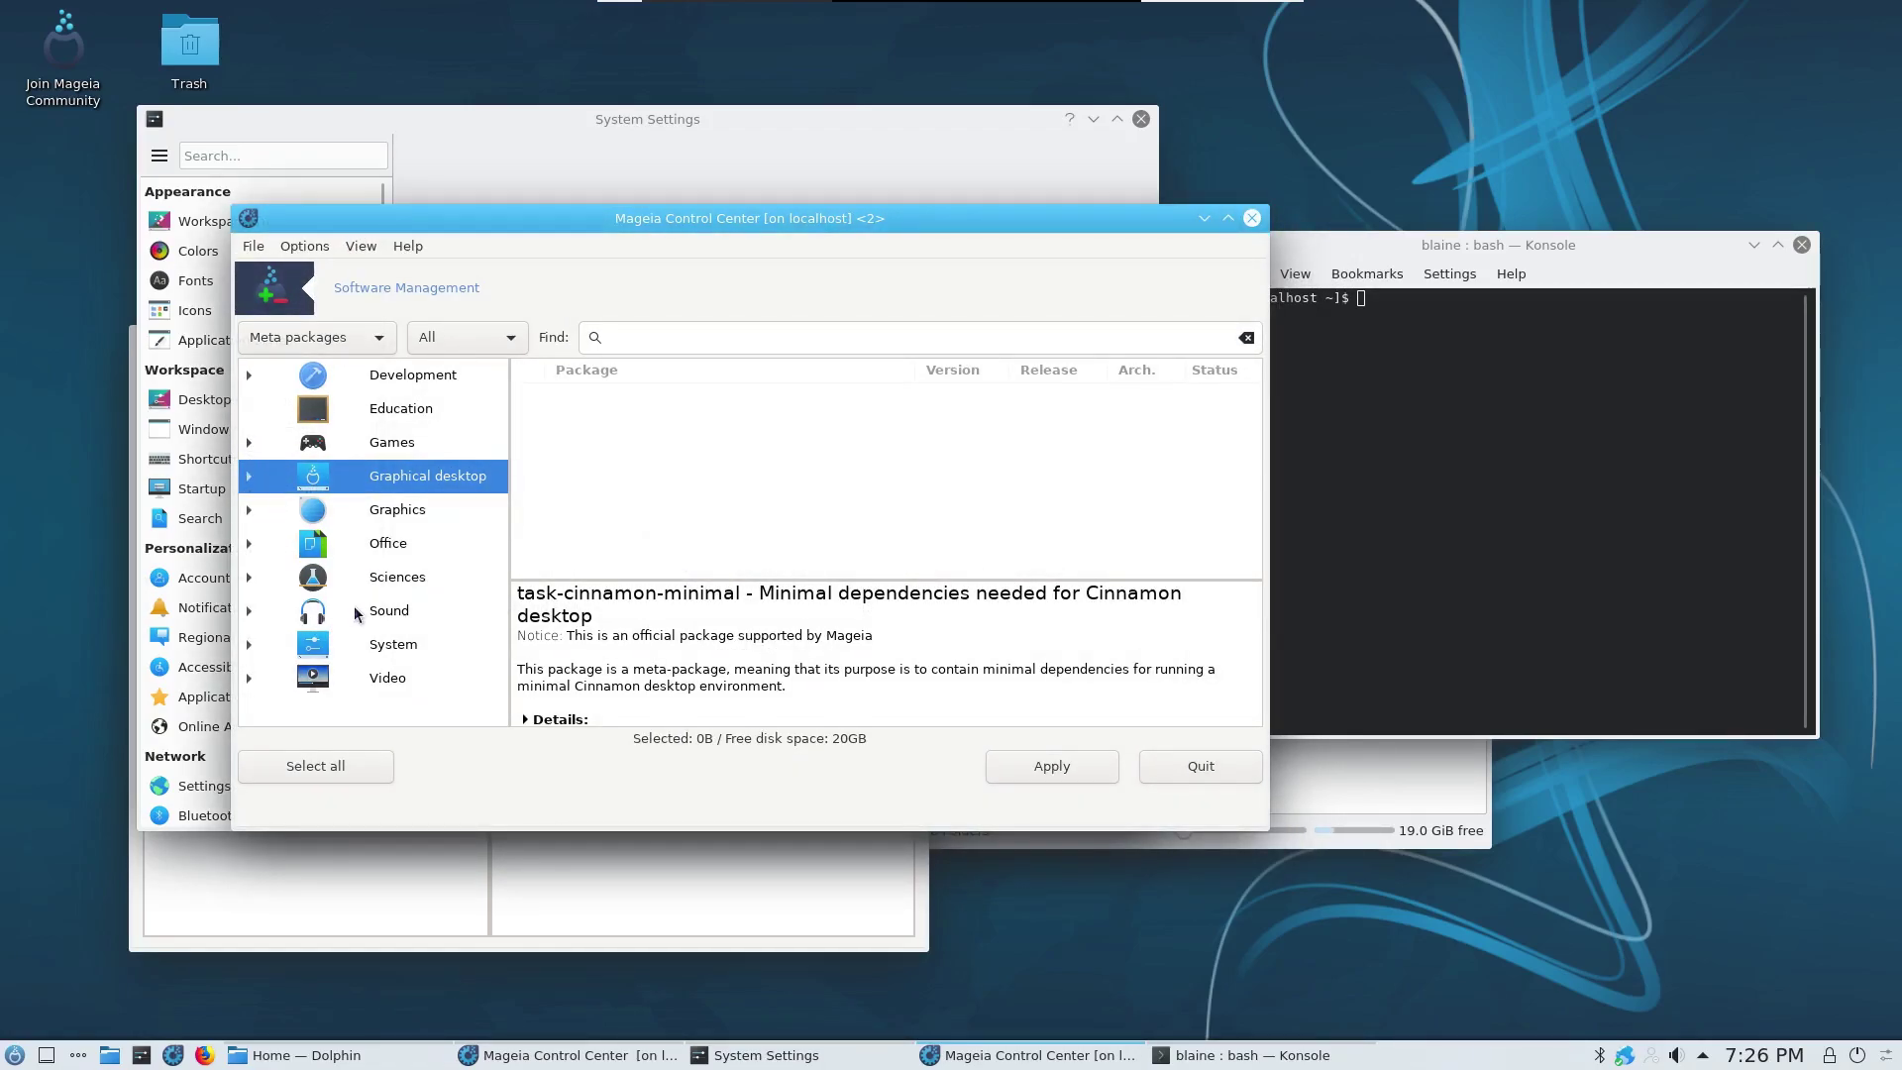
{"action": "left_click", "coordinate": [249, 509]}
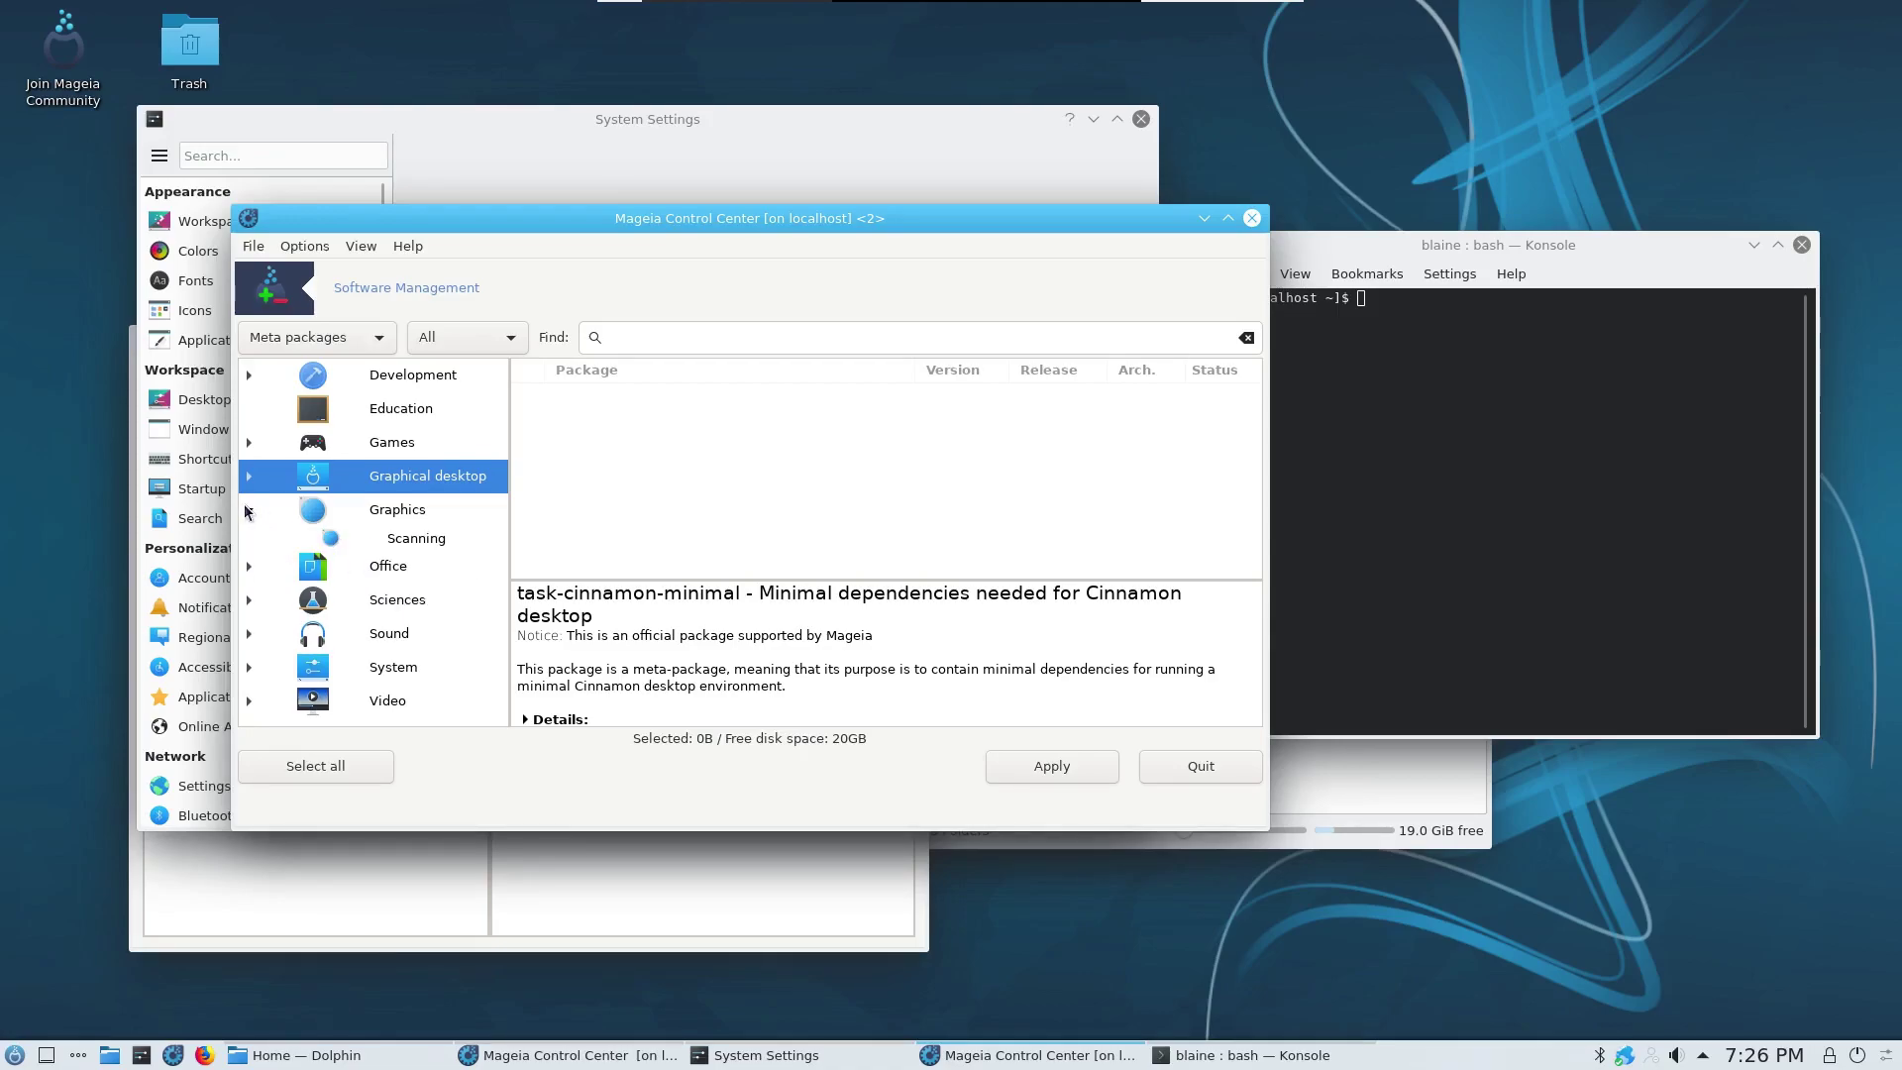
{"action": "left_click", "coordinate": [341, 513]}
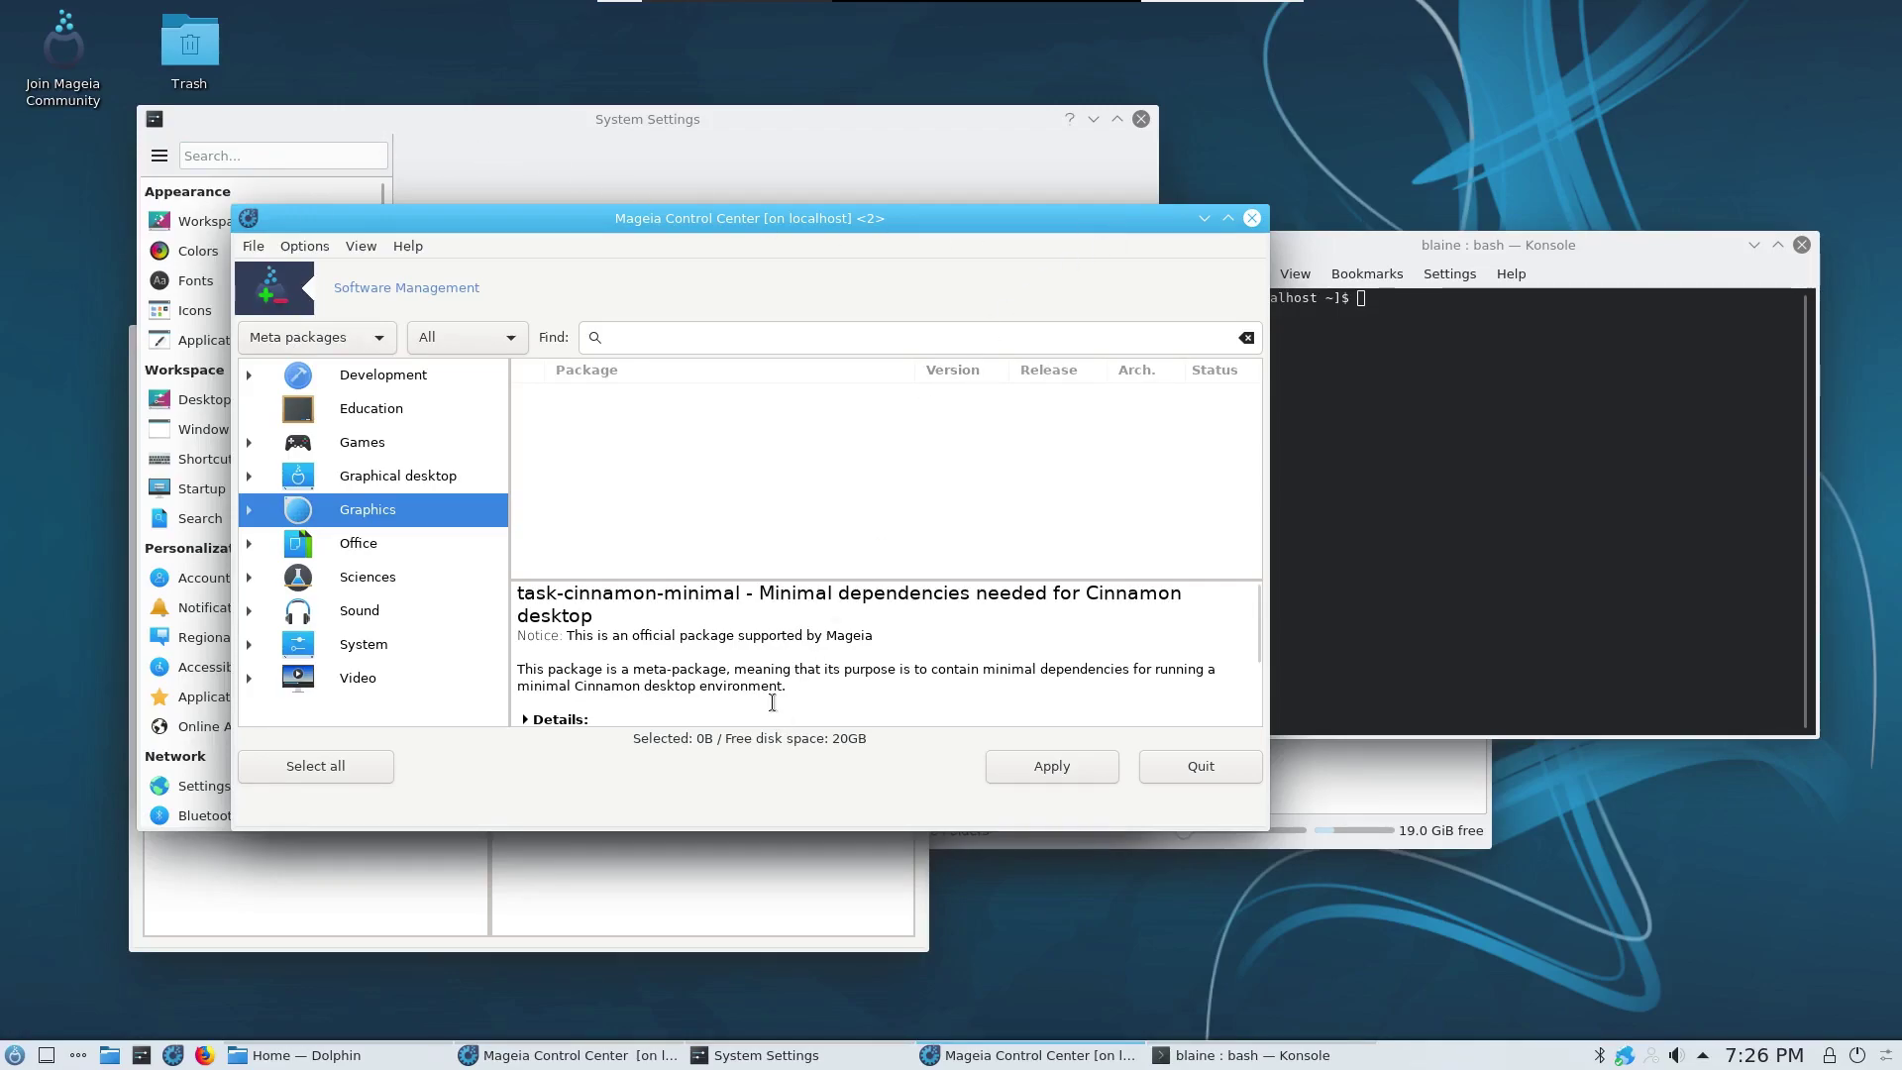
Step: Raise the hardware list, close the hardware module, and move Control Center up and right
{"action": "left_click", "coordinate": [616, 1062]}
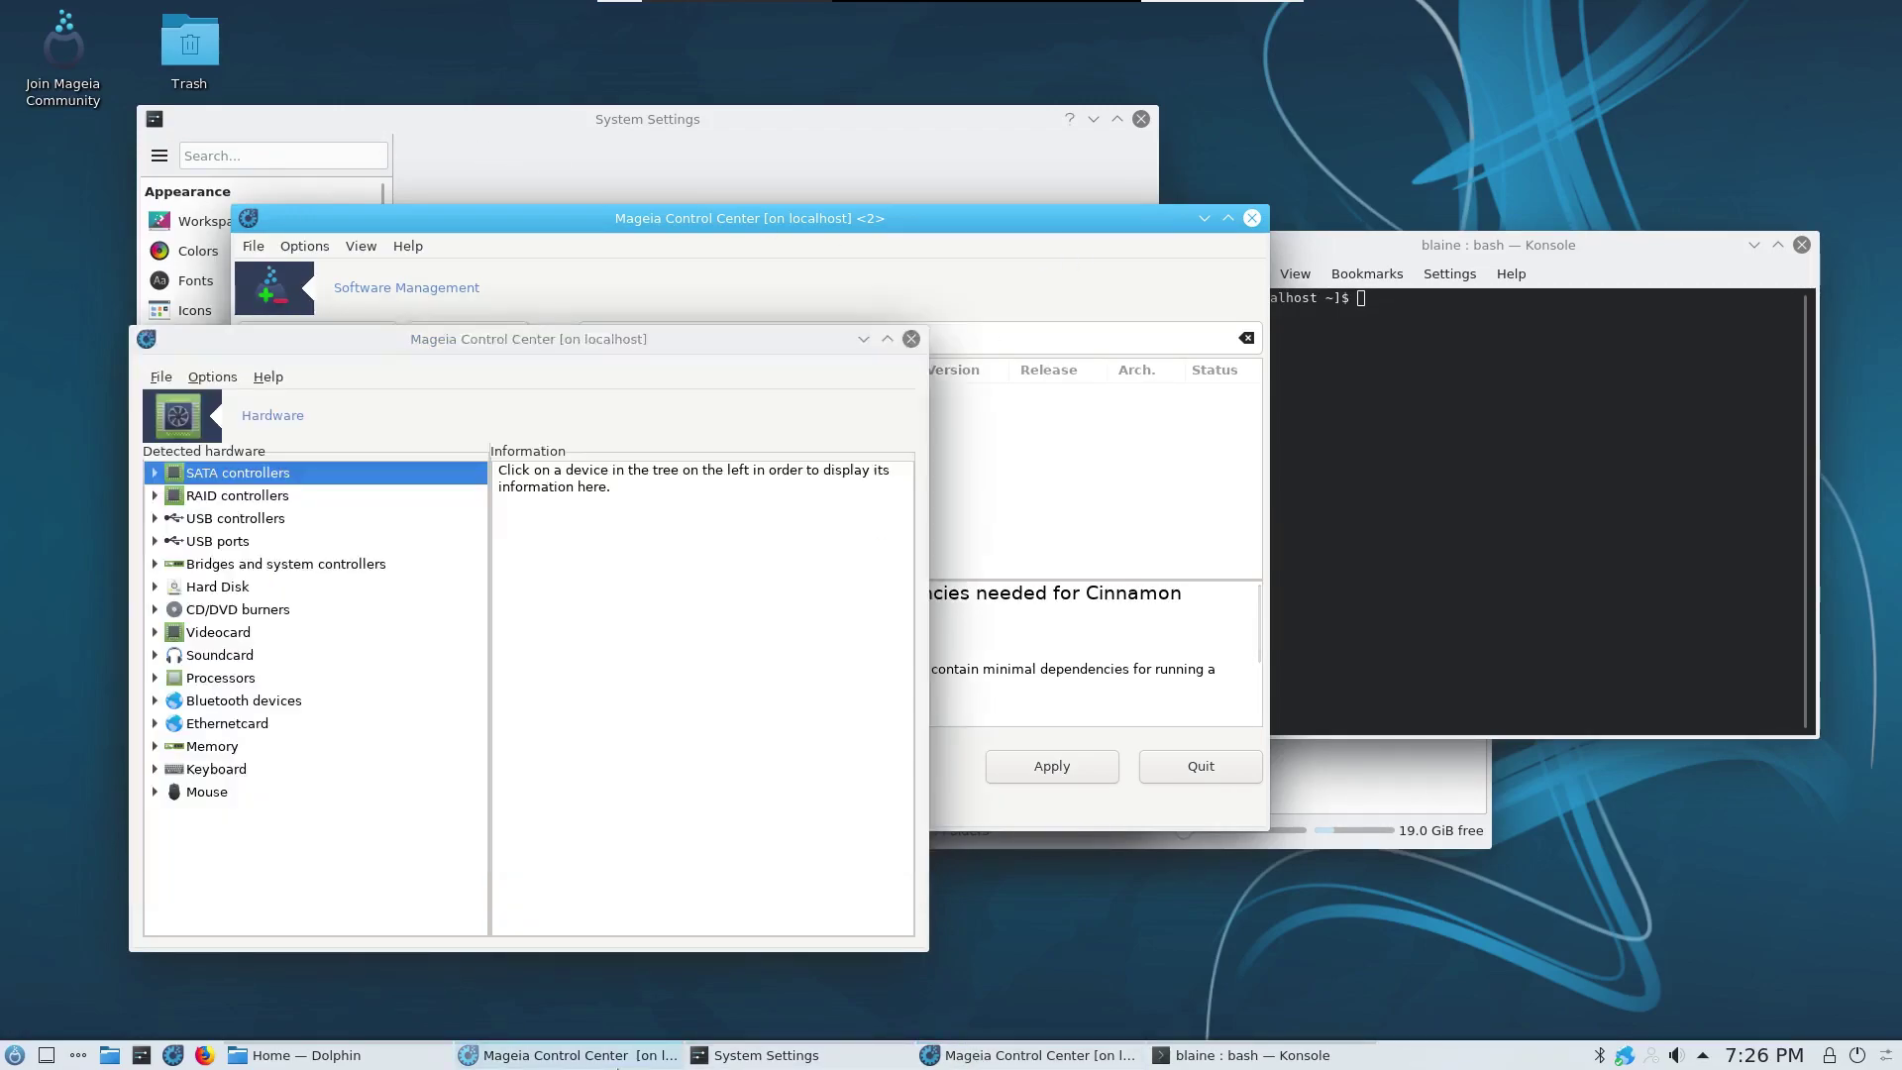
{"action": "left_click", "coordinate": [909, 340]}
{"action": "left_click_drag", "start_coordinate": [342, 327], "coordinate": [616, 156]}
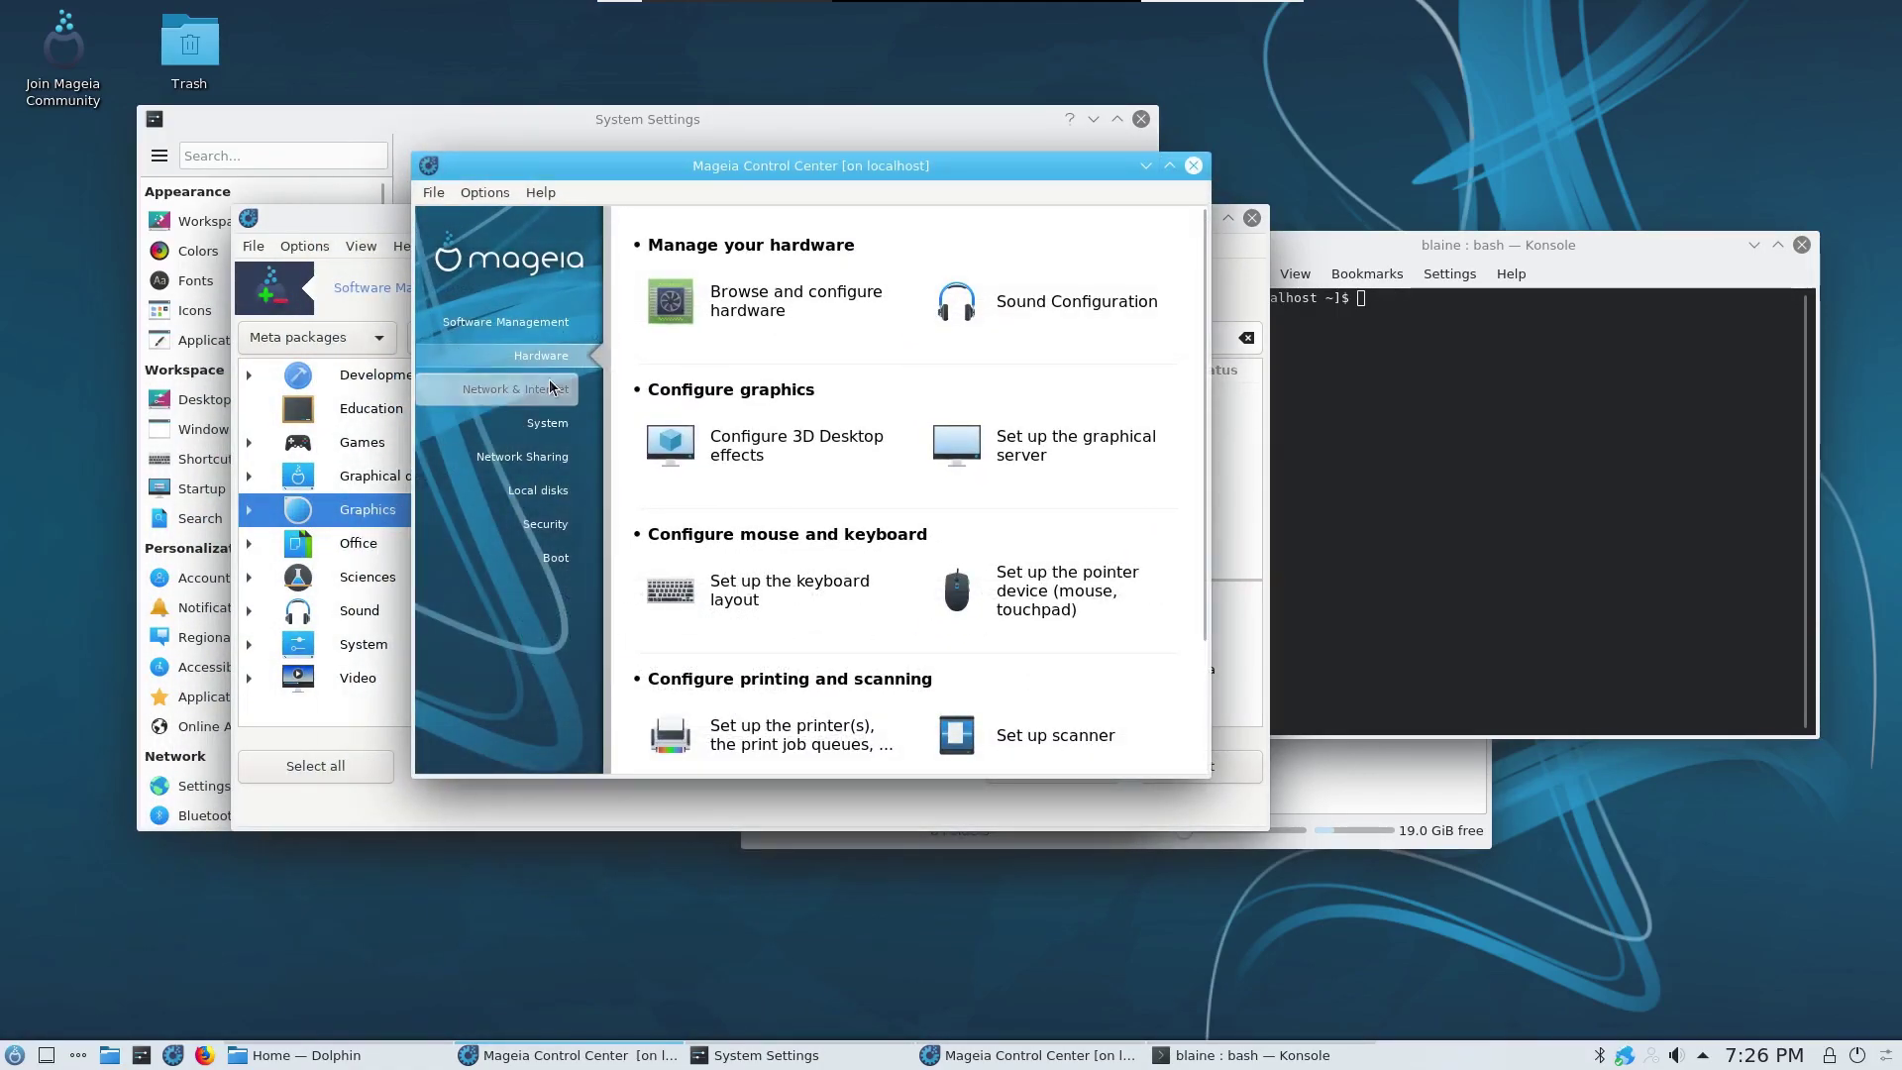
Step: Browse the Network & Internet, System, Sharing, Local disks, Security and Boot categories, ending on Software Management
{"action": "left_click", "coordinate": [549, 388]}
{"action": "left_click", "coordinate": [544, 423]}
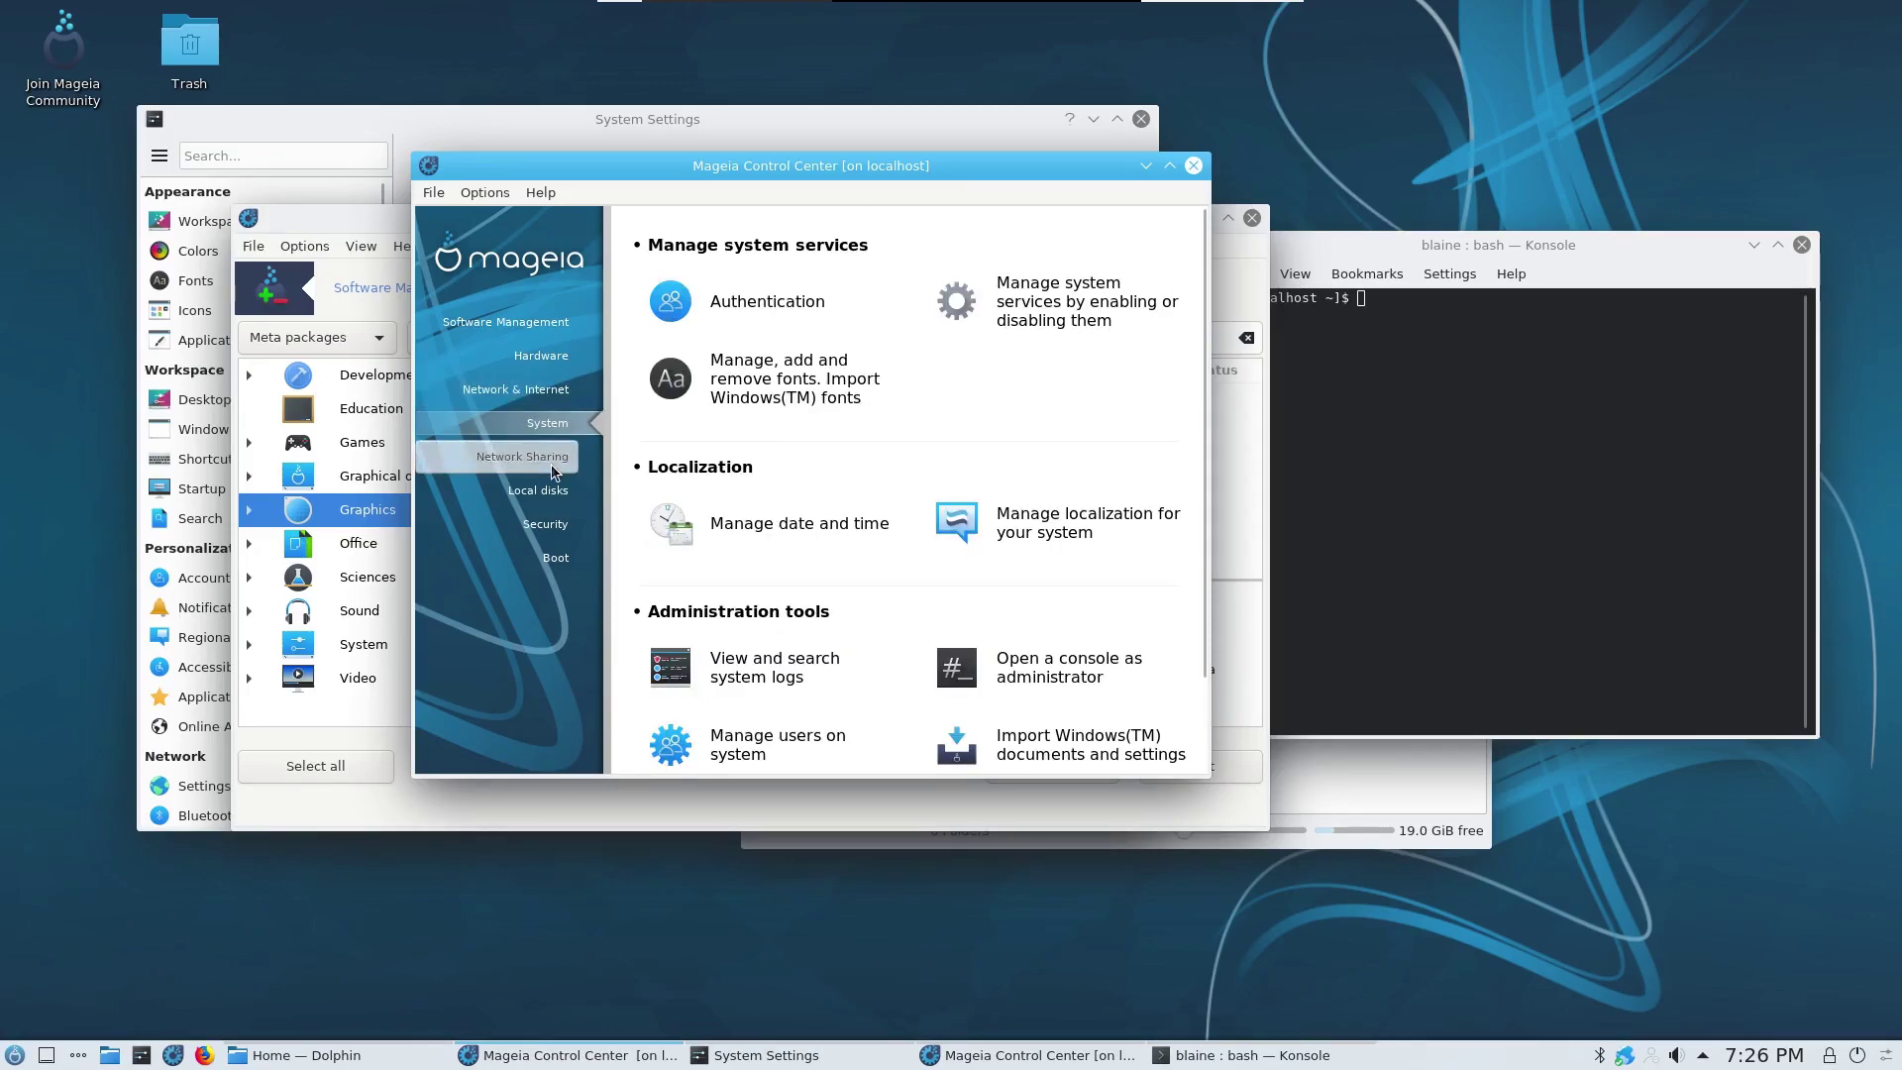
{"action": "left_click", "coordinate": [552, 466]}
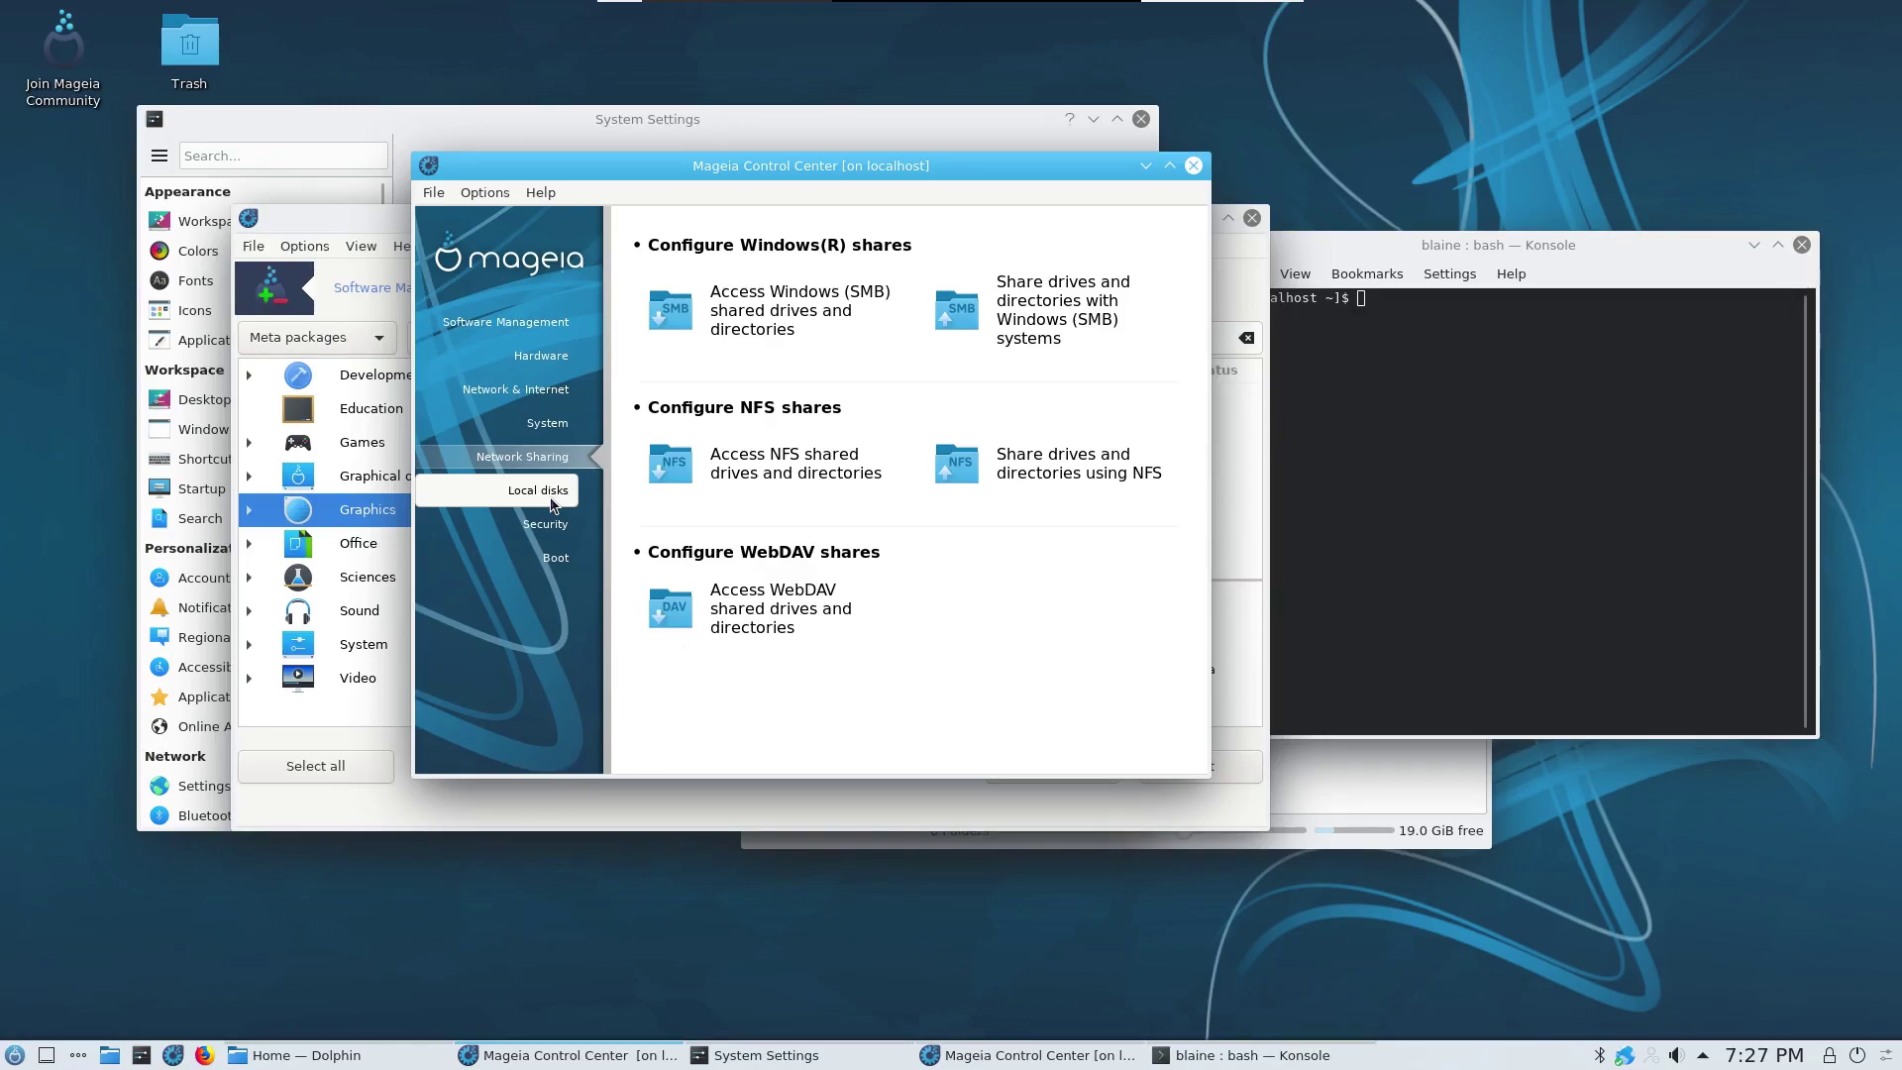
{"action": "left_click", "coordinate": [552, 495]}
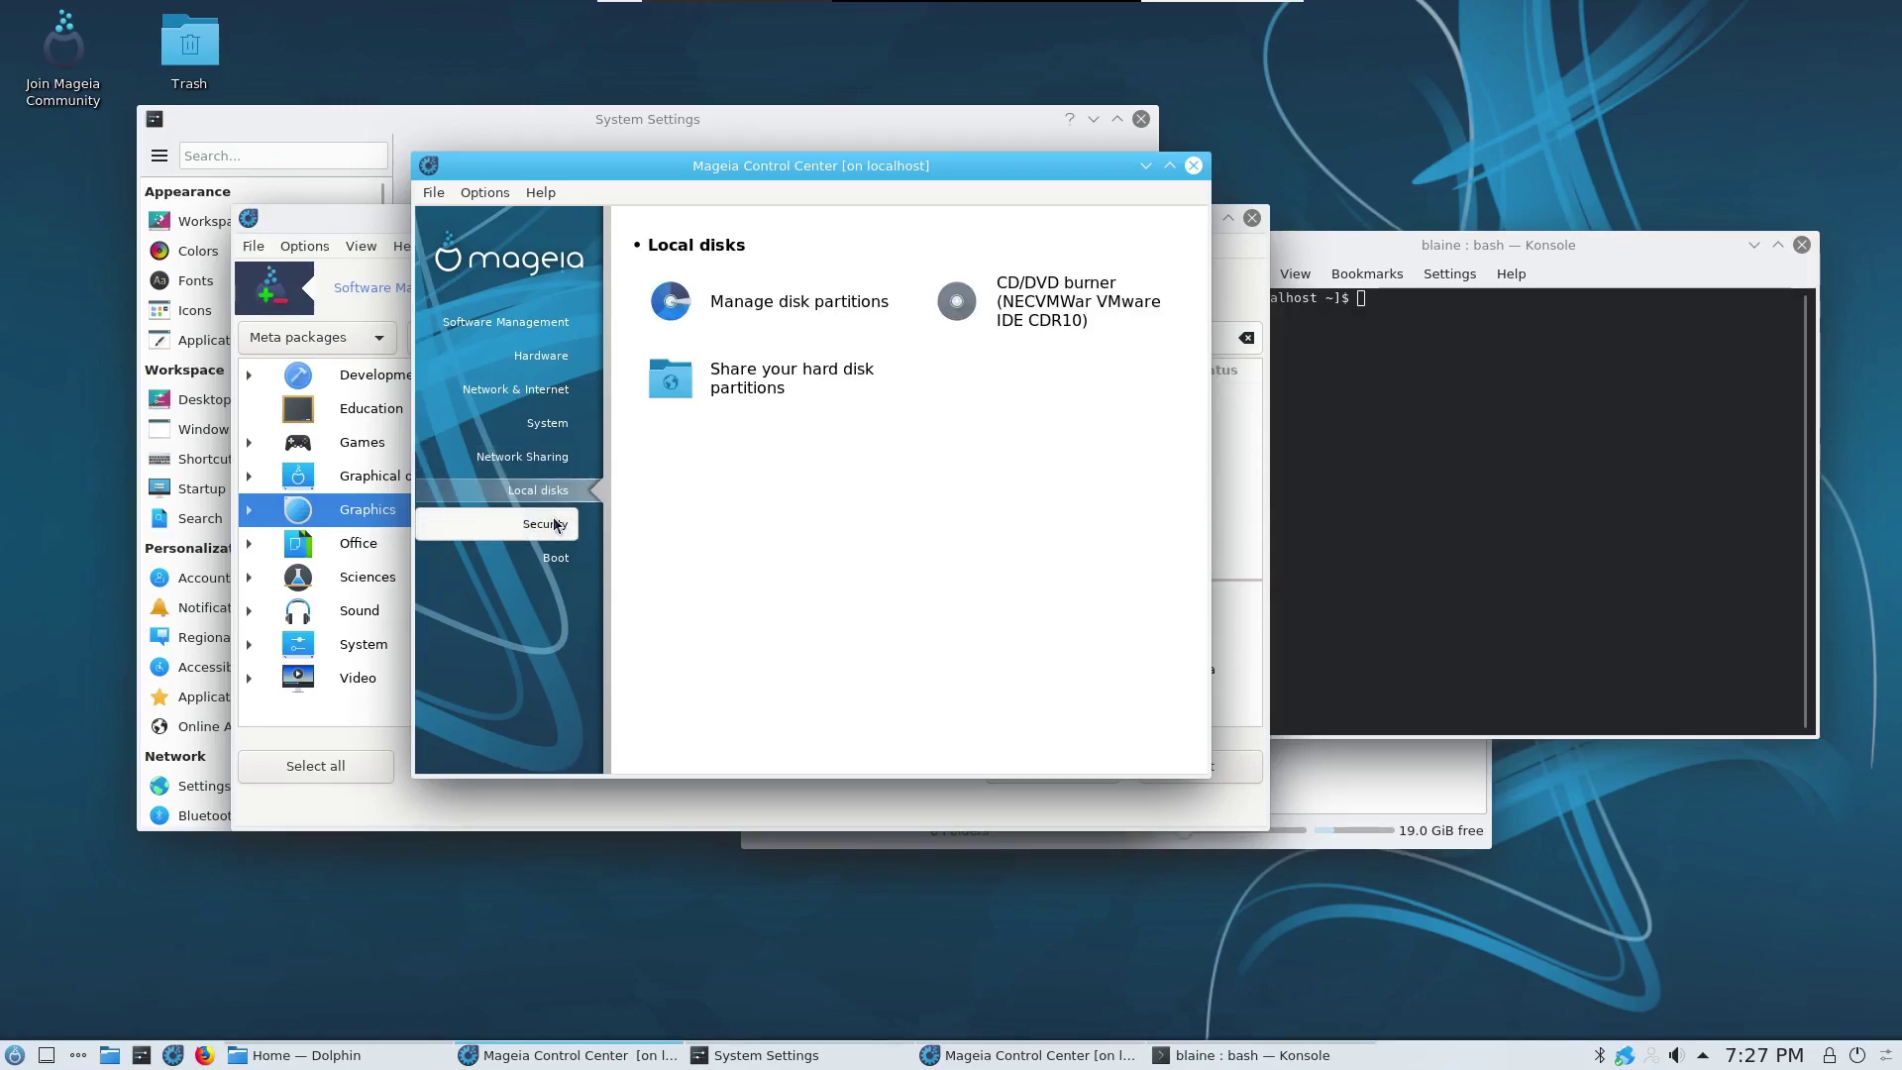
{"action": "left_click", "coordinate": [555, 526]}
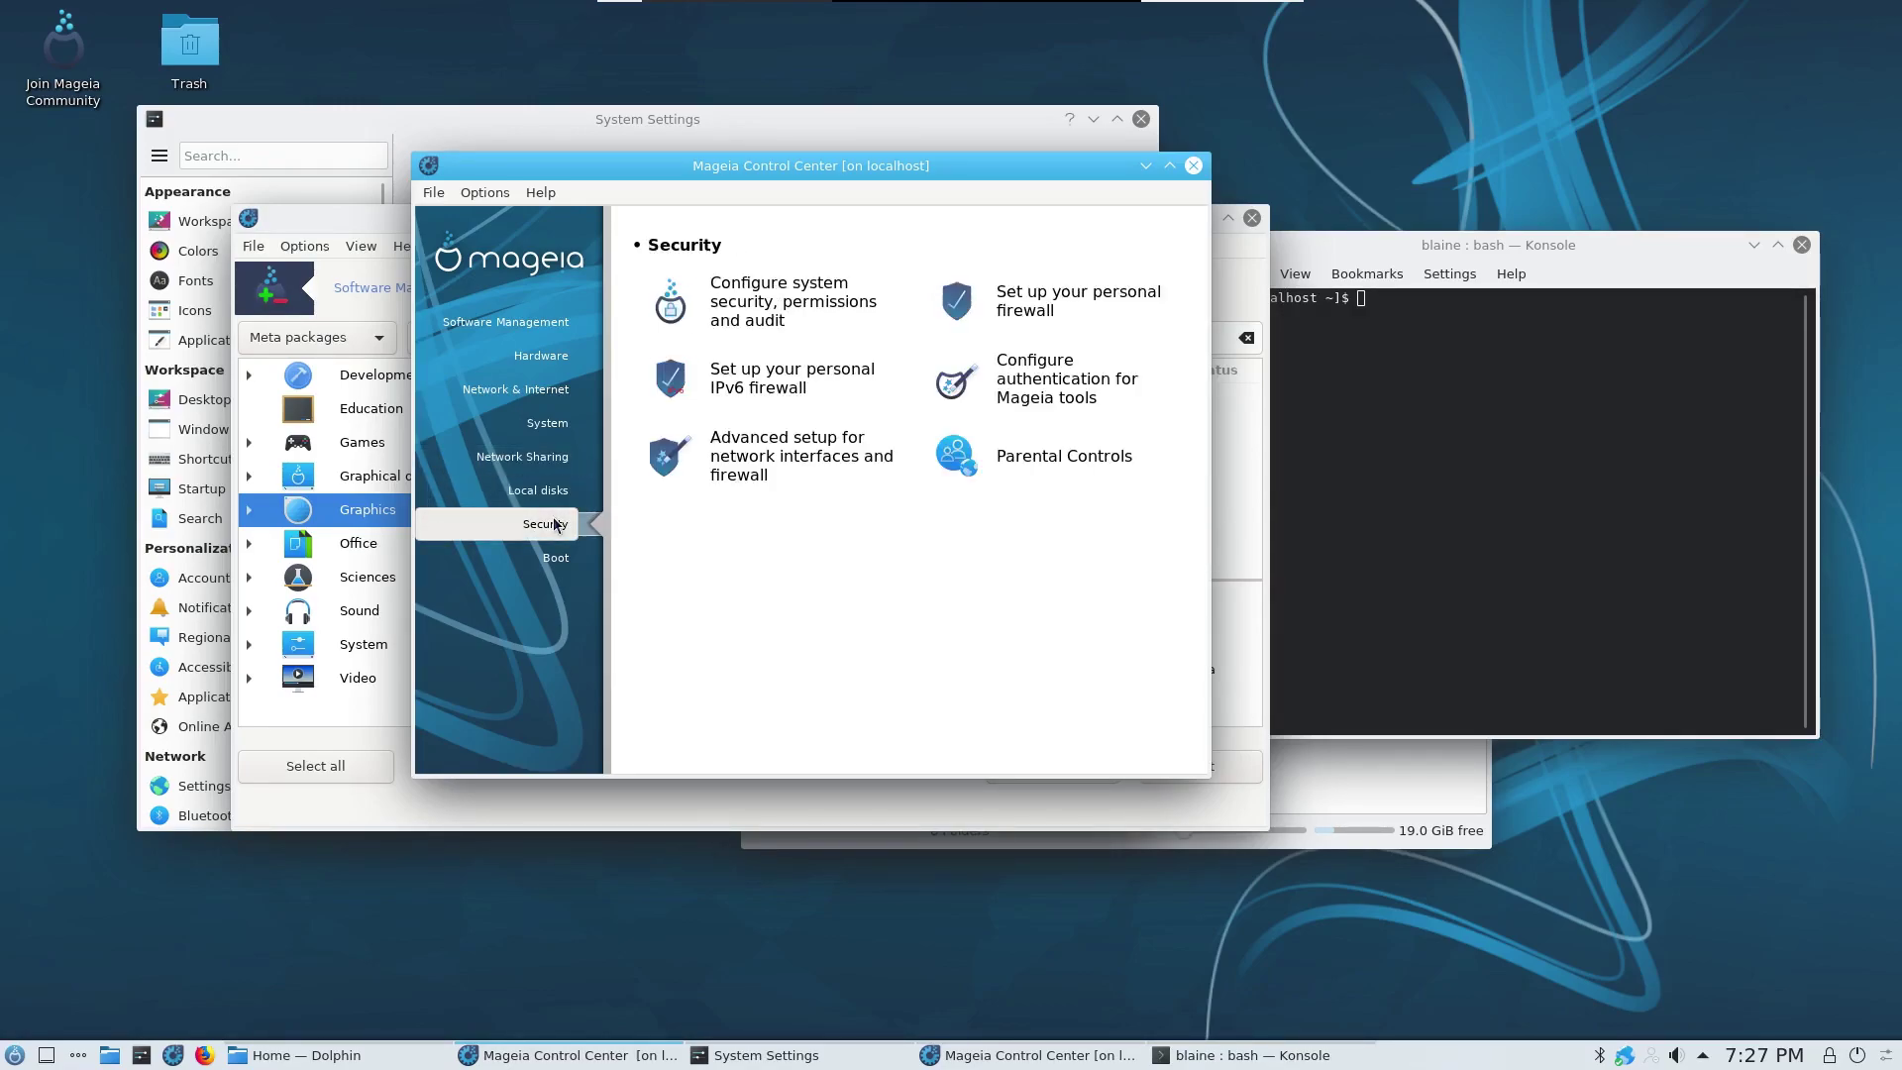
{"action": "left_click", "coordinate": [555, 554]}
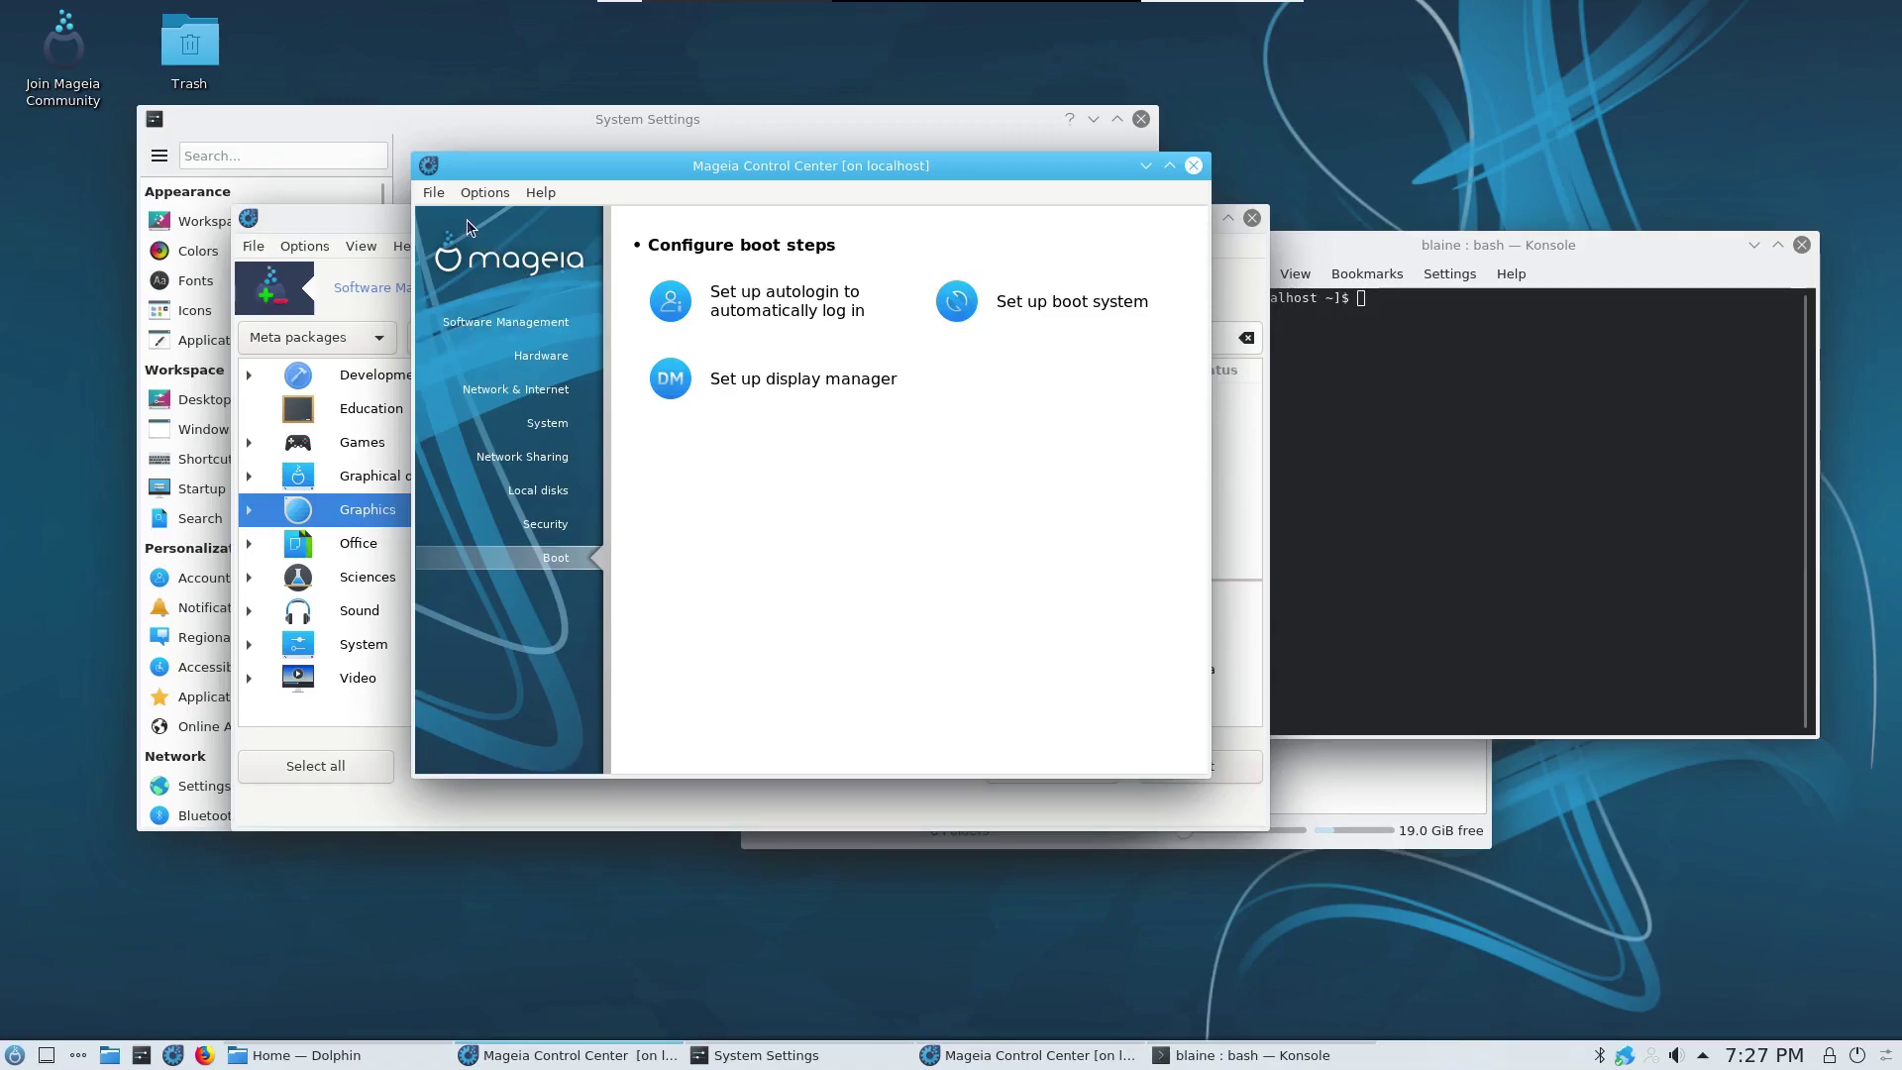
{"action": "left_click", "coordinate": [482, 334]}
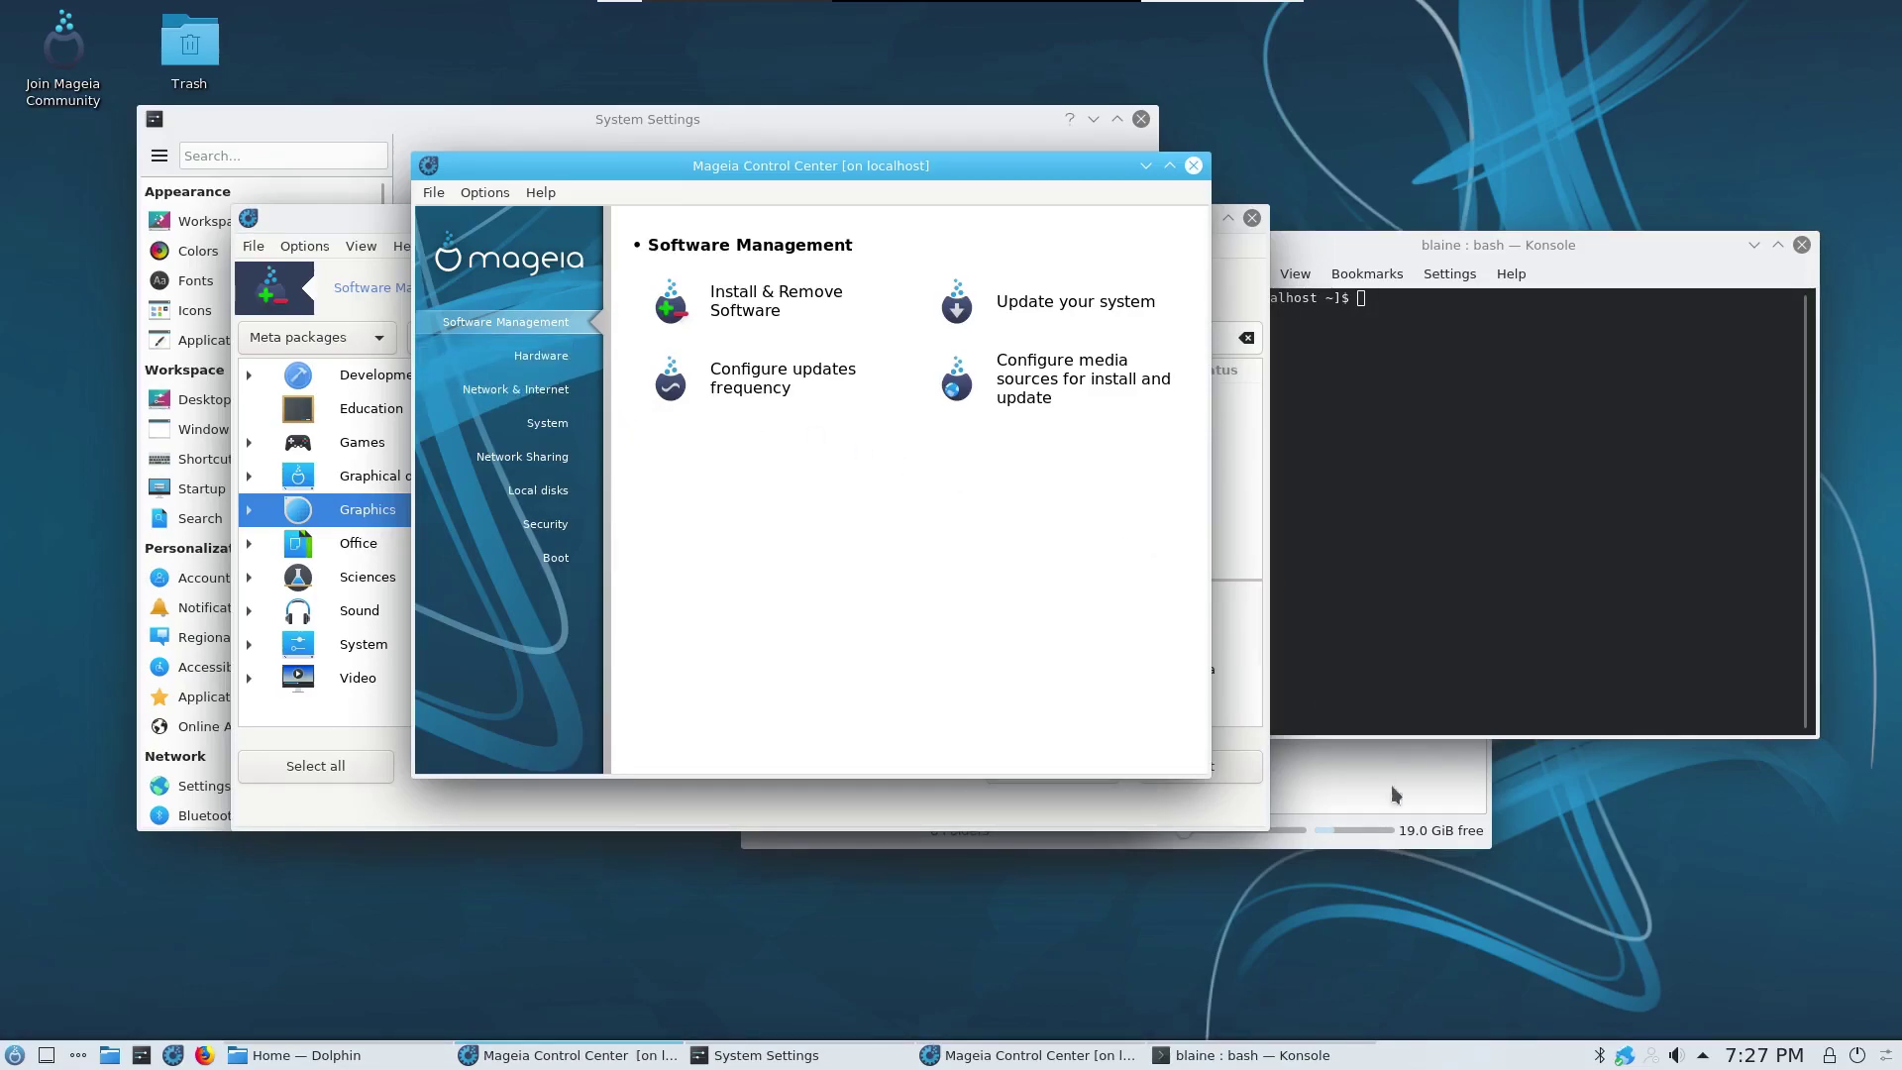
Step: Open Mageia Network Center, centre its window, and glance at the network applet's options
{"action": "left_click", "coordinate": [1631, 1058]}
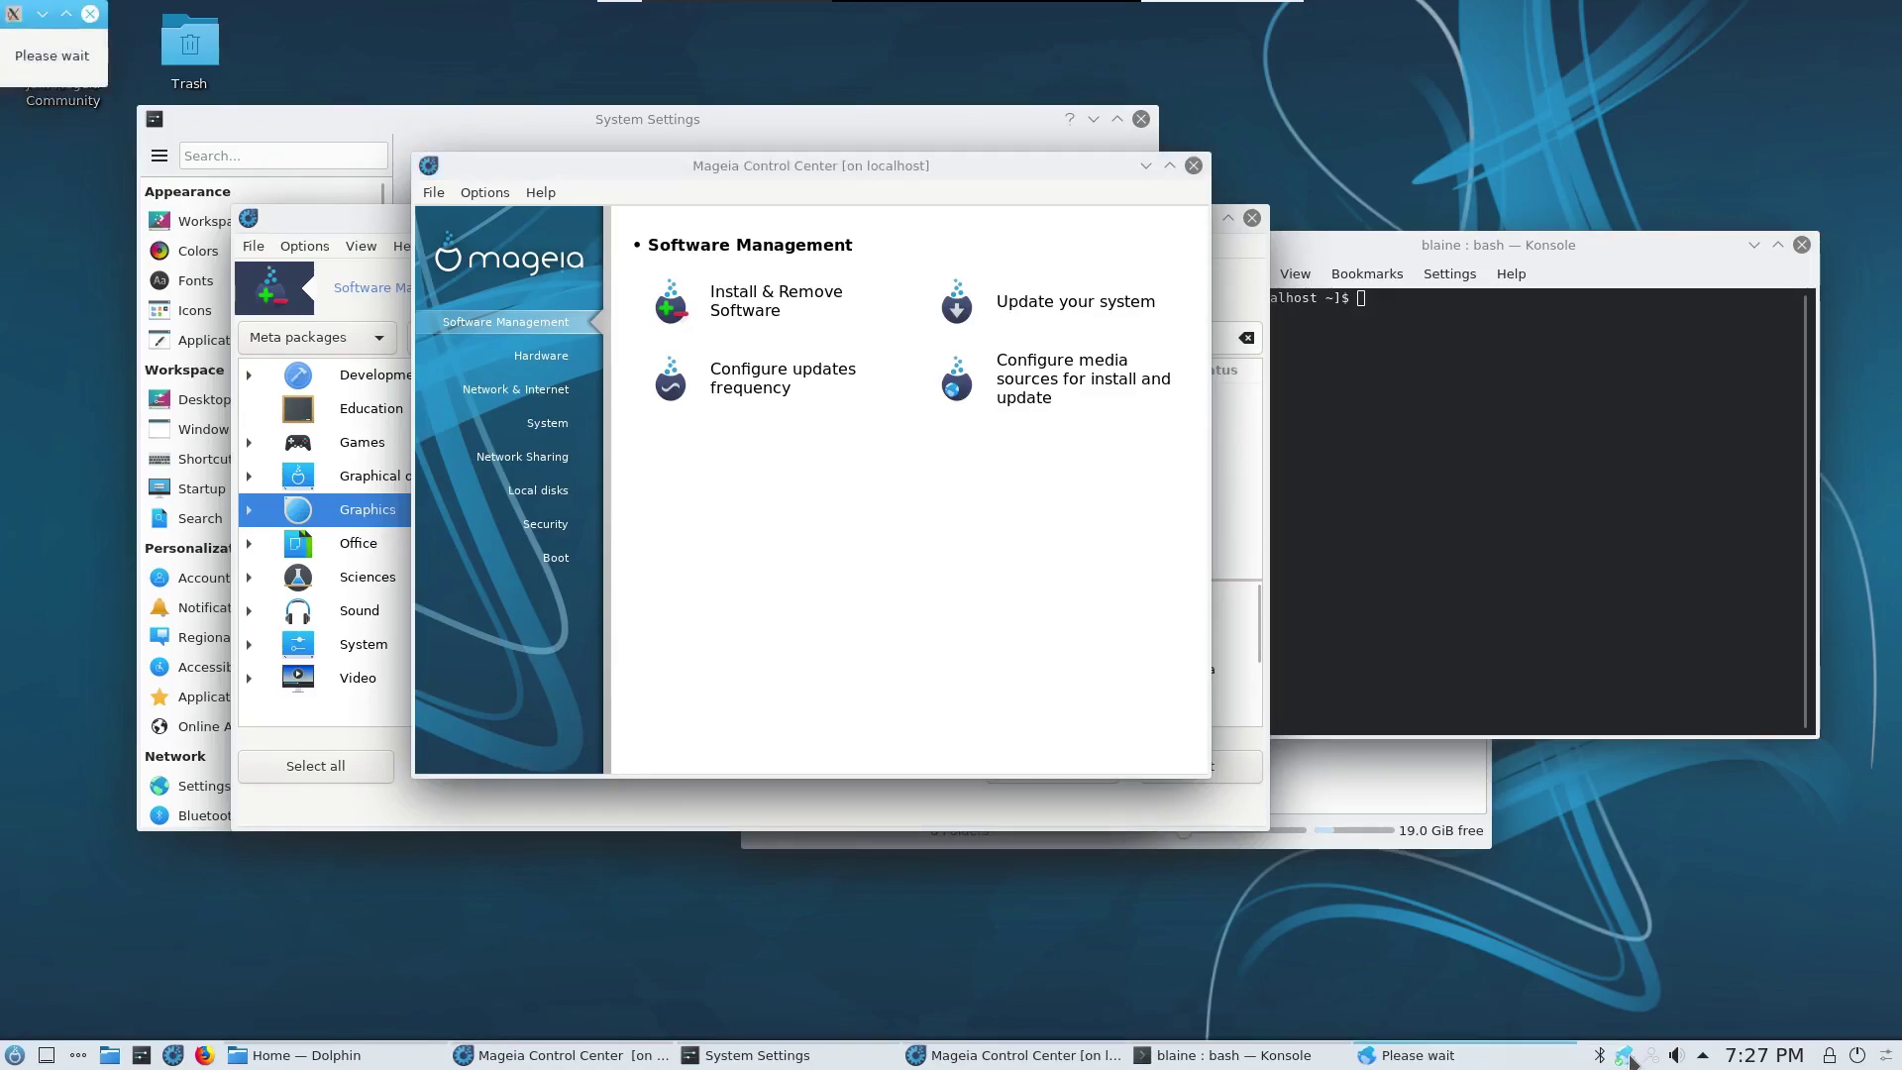
{"action": "left_click_drag", "start_coordinate": [1514, 530], "coordinate": [681, 323]}
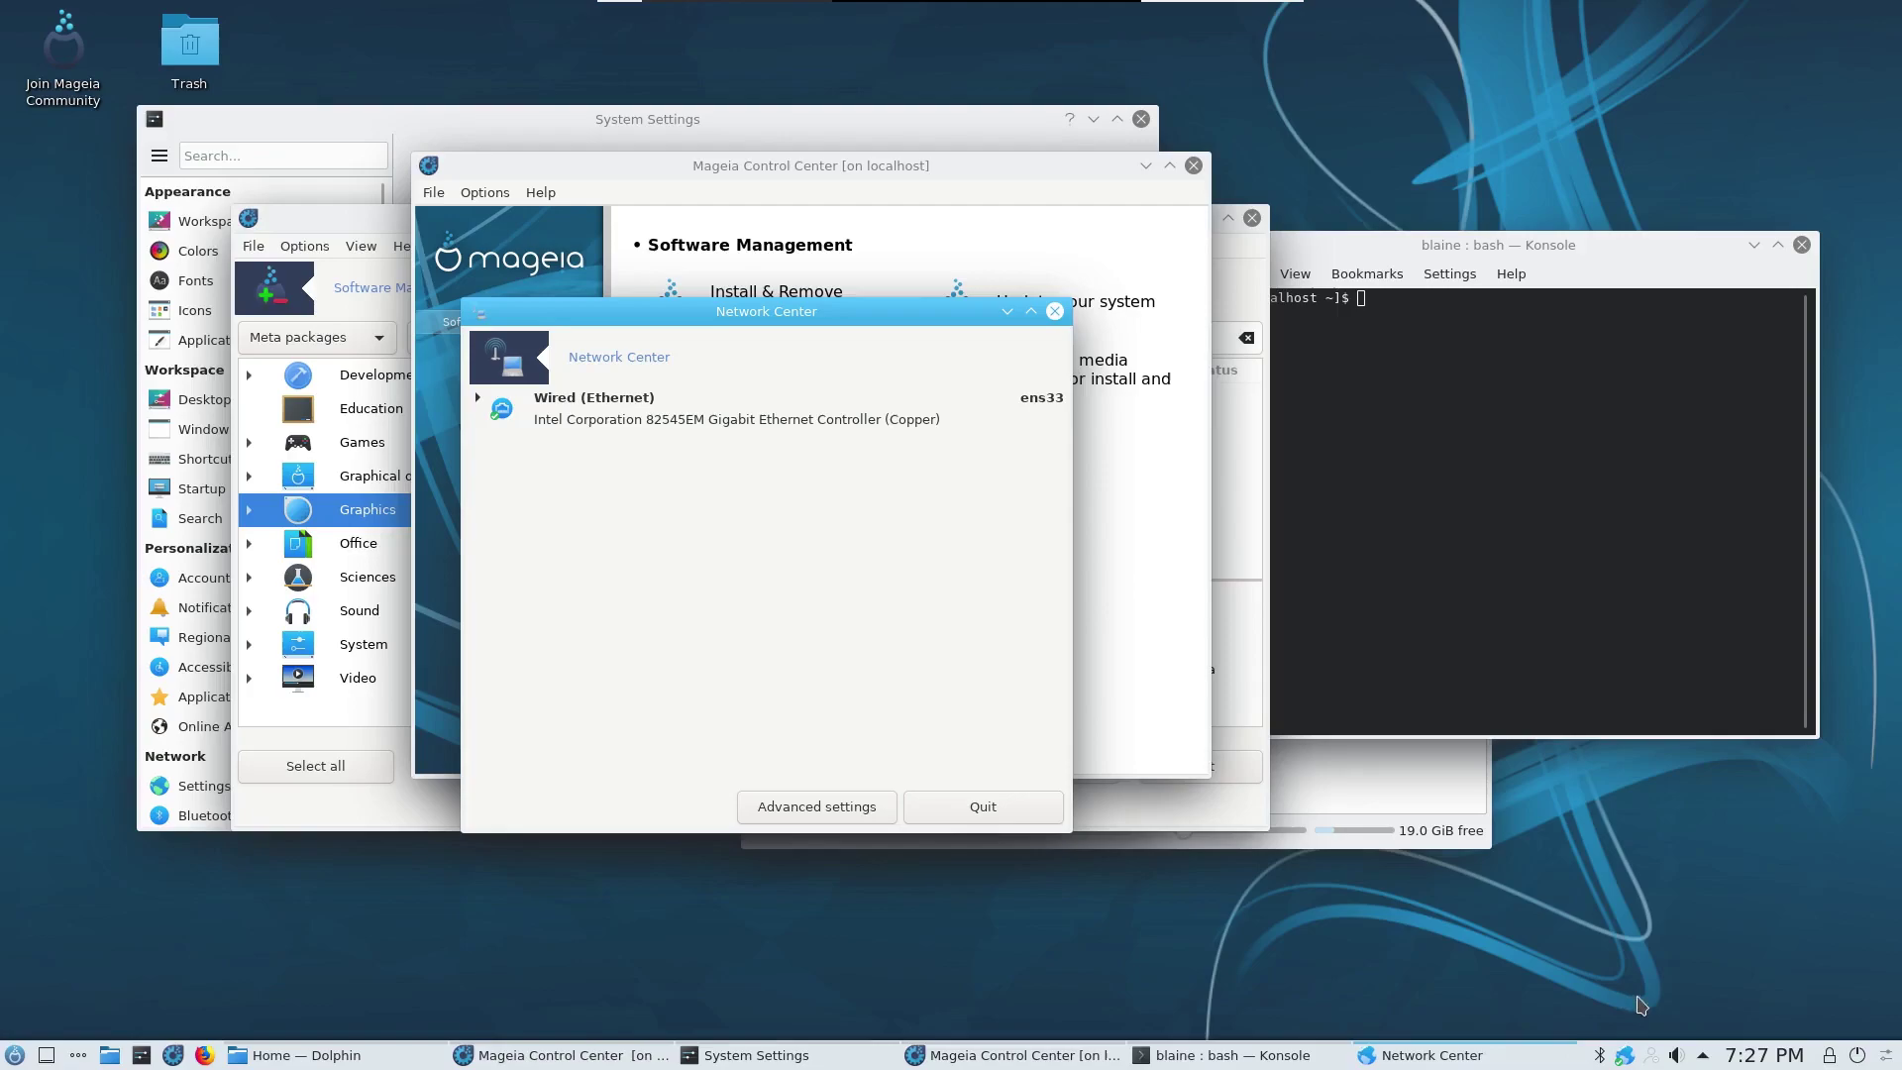
{"action": "right_click", "coordinate": [1629, 1061]}
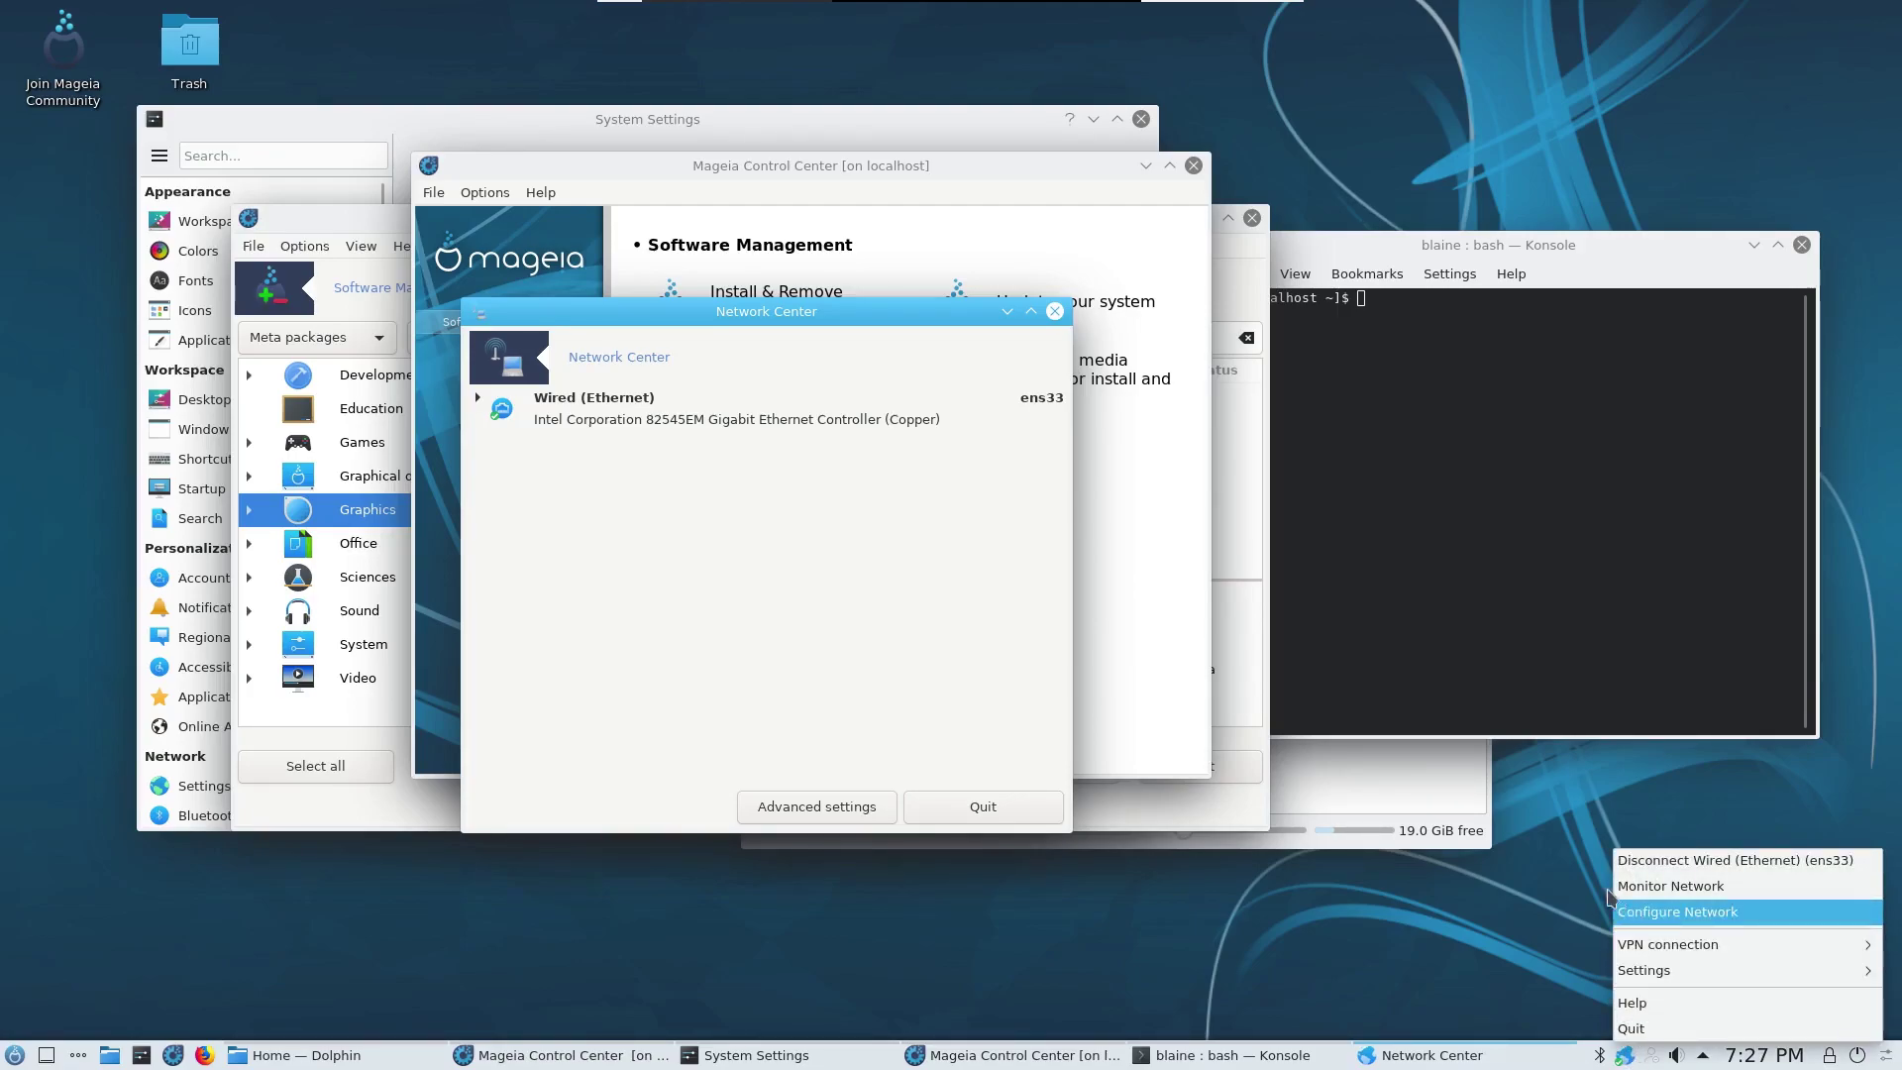
{"action": "left_click", "coordinate": [1582, 848]}
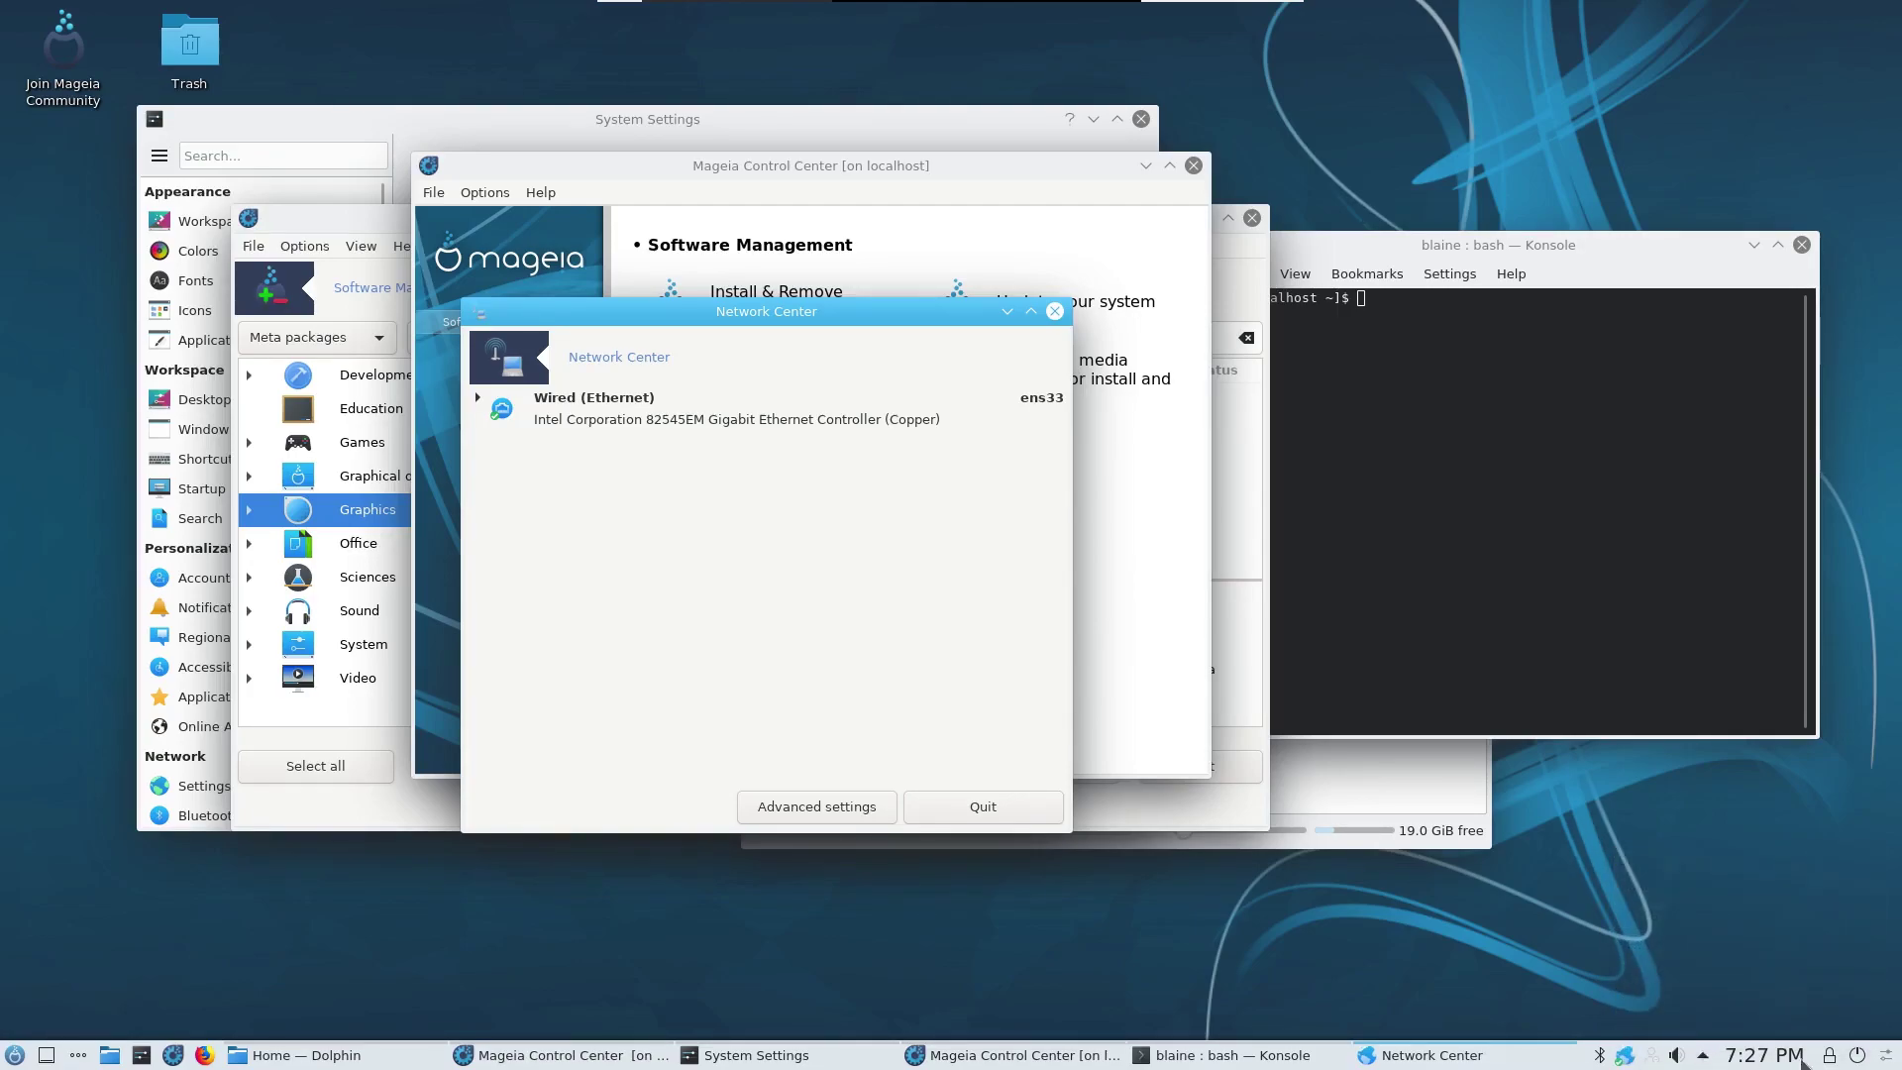
Step: Reopen and dismiss the network tray menu, then close the Network Center window
{"action": "right_click", "coordinate": [1619, 1058]}
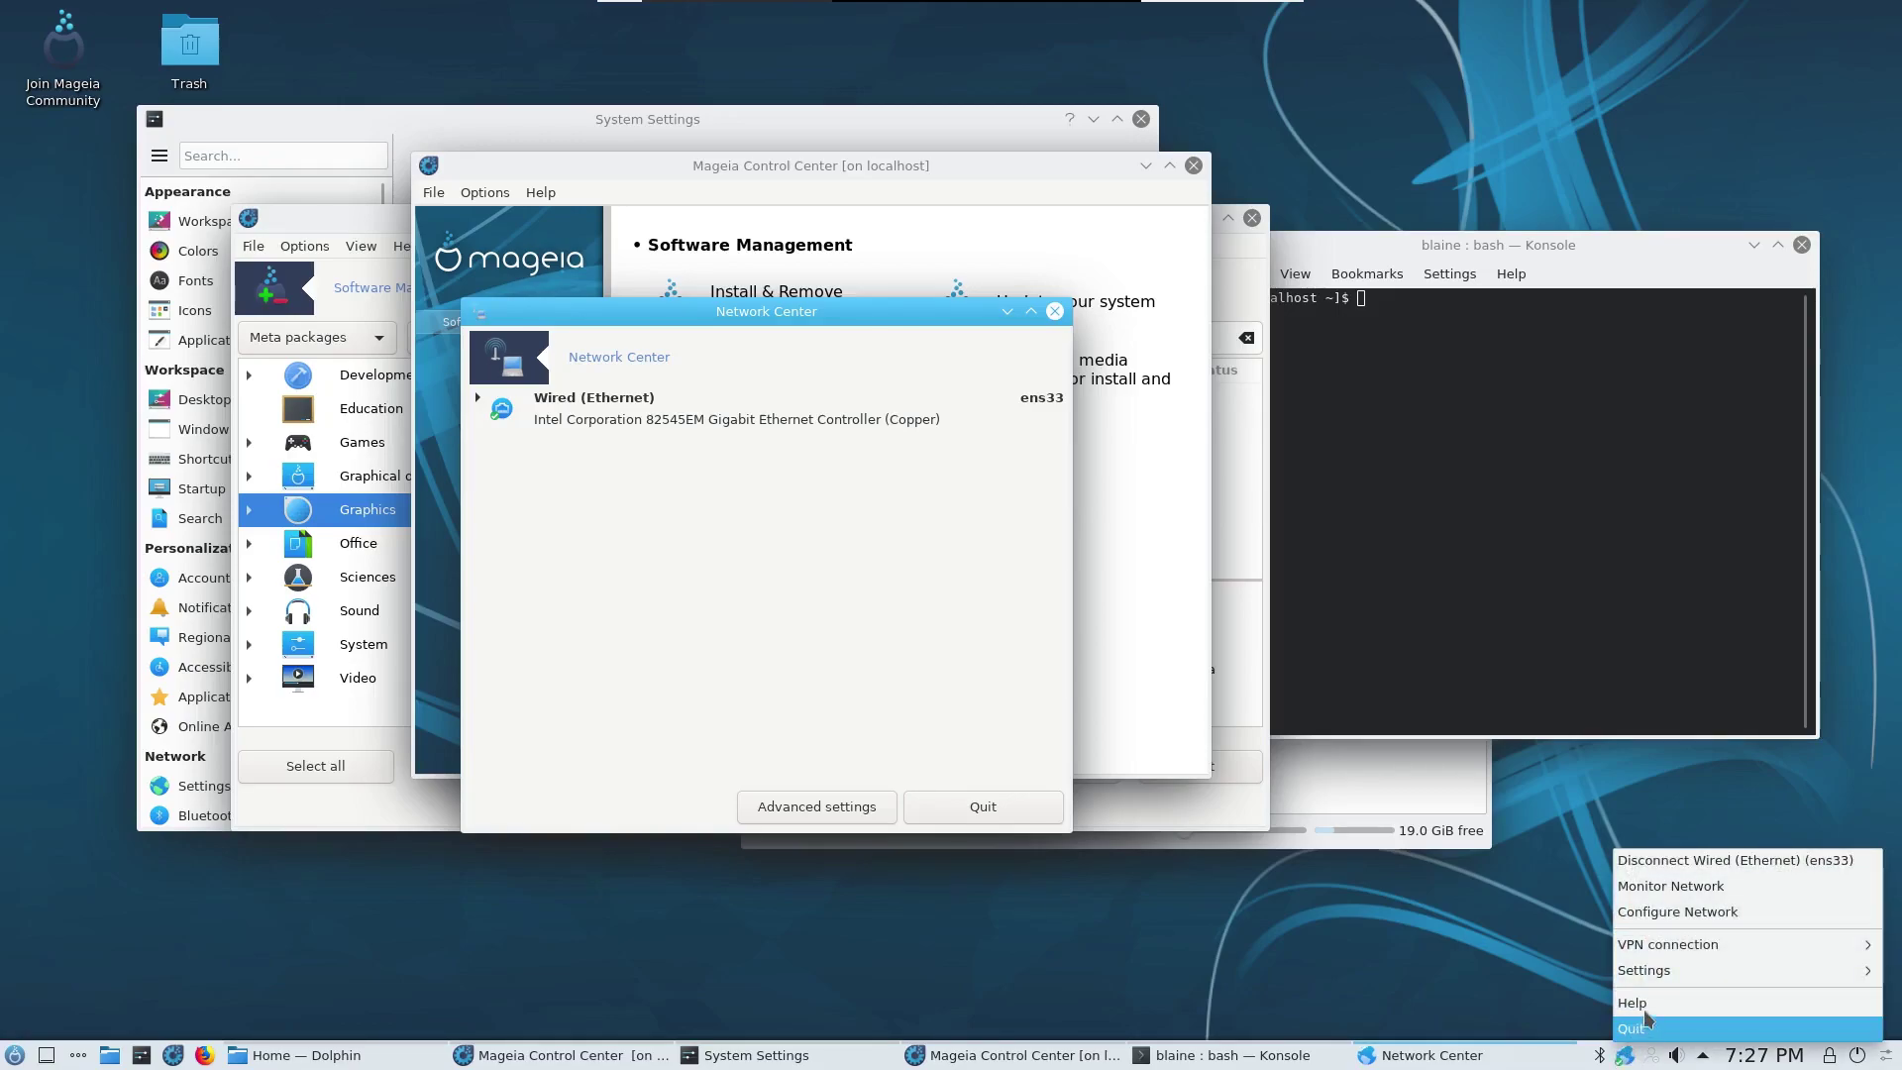
{"action": "mouse_move", "coordinate": [1657, 975]}
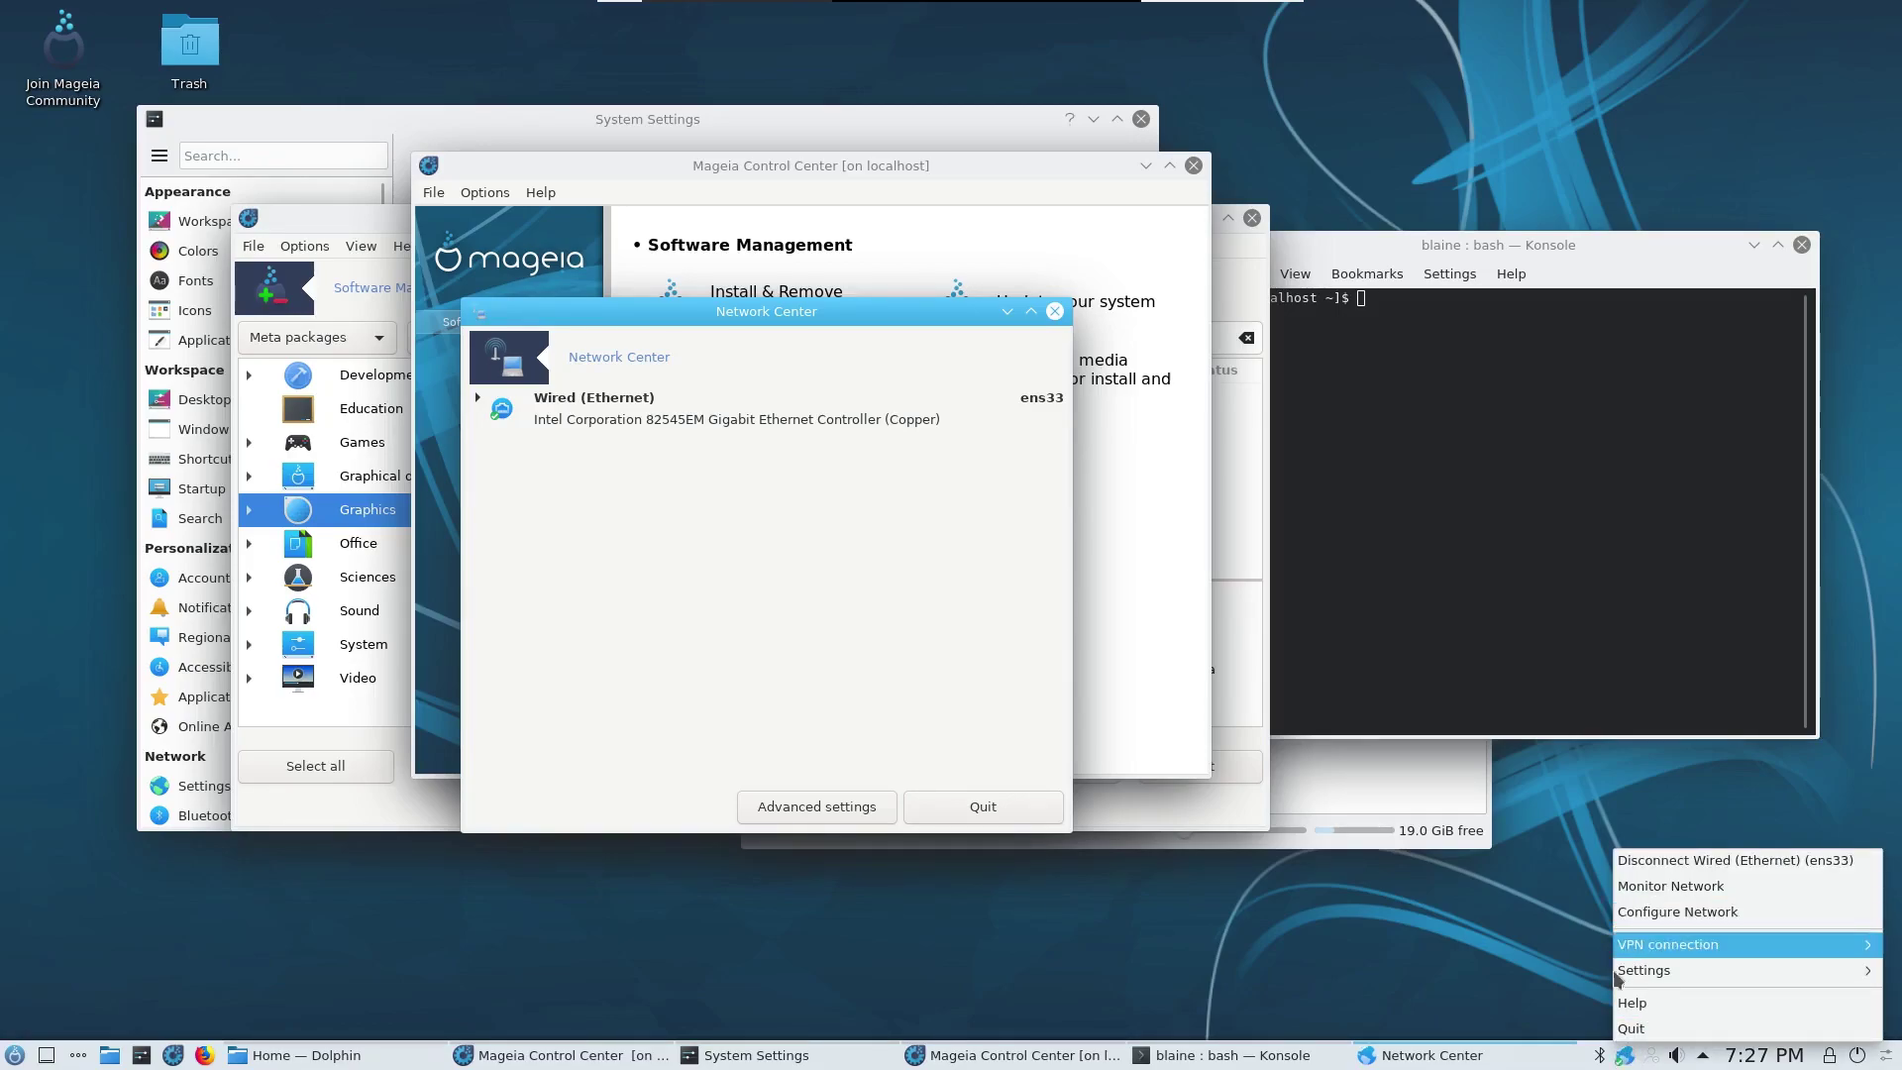
{"action": "left_click", "coordinate": [1037, 680]}
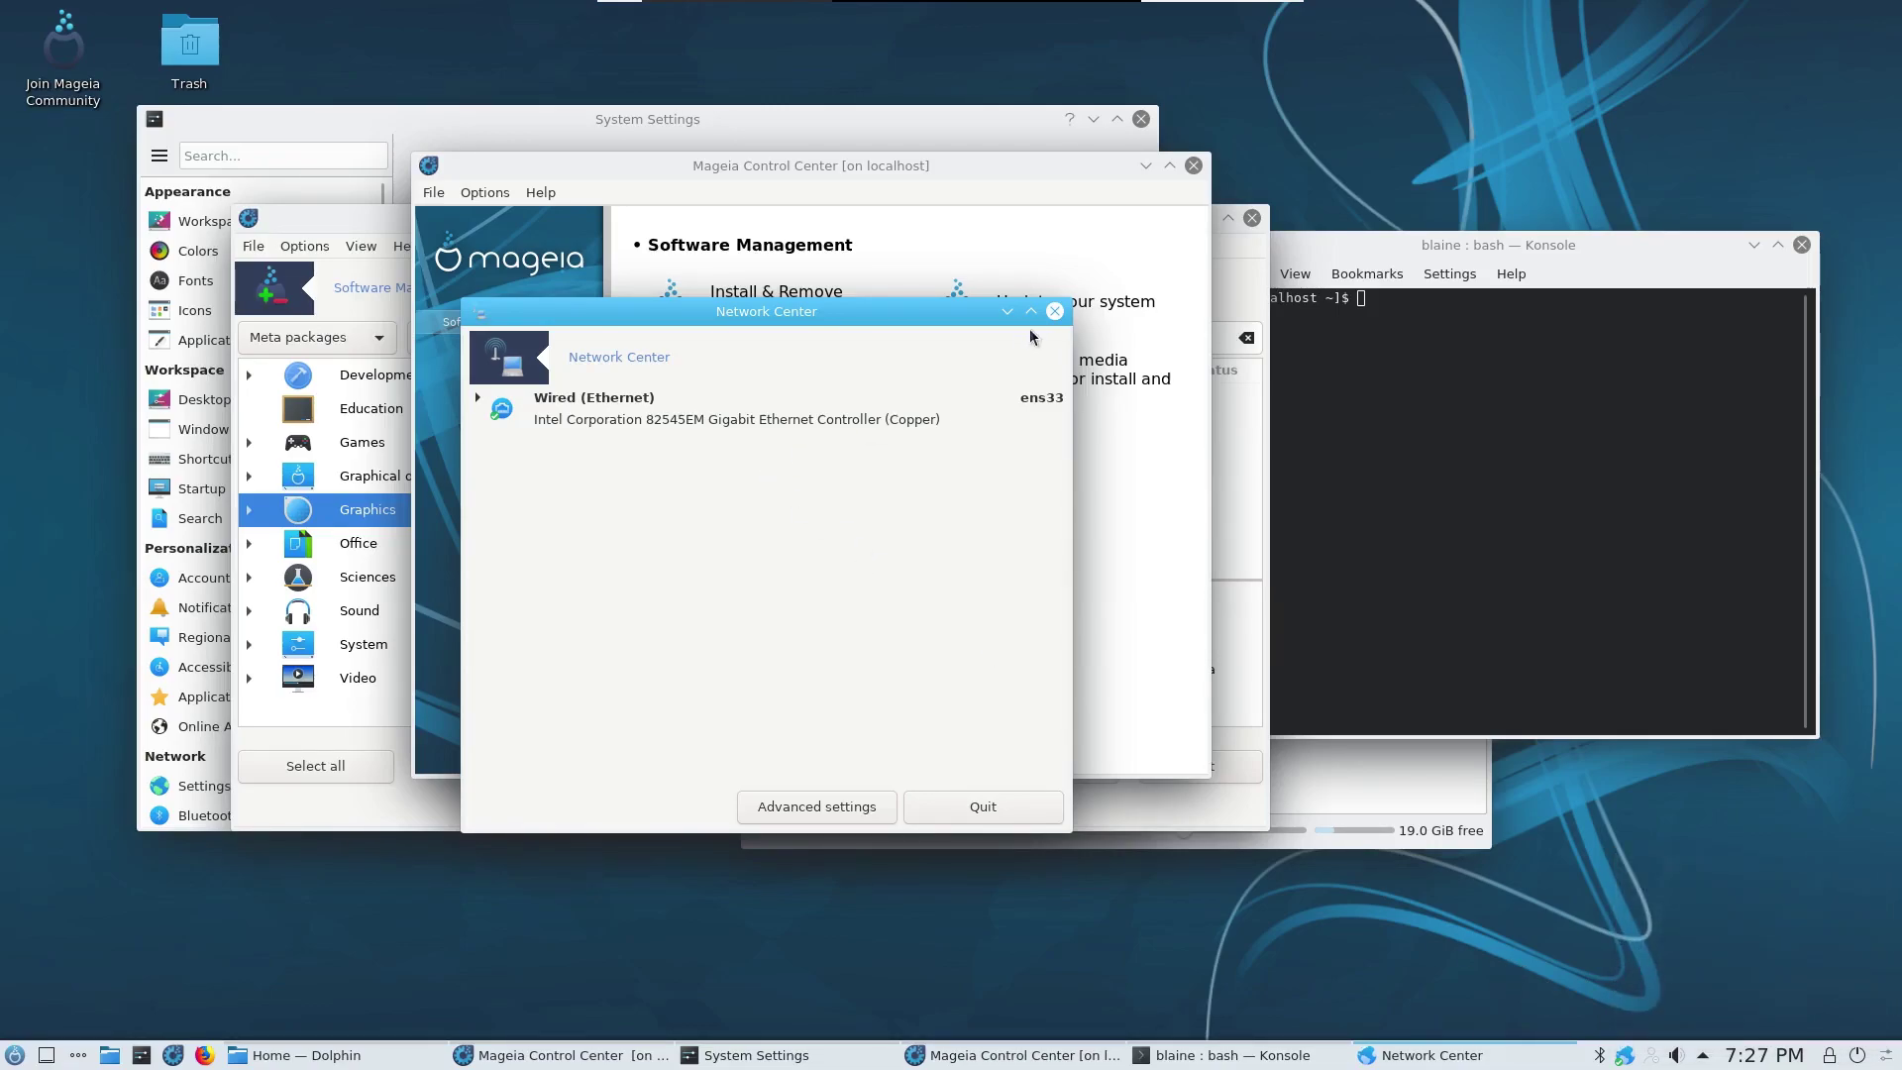
{"action": "left_click", "coordinate": [1055, 311]}
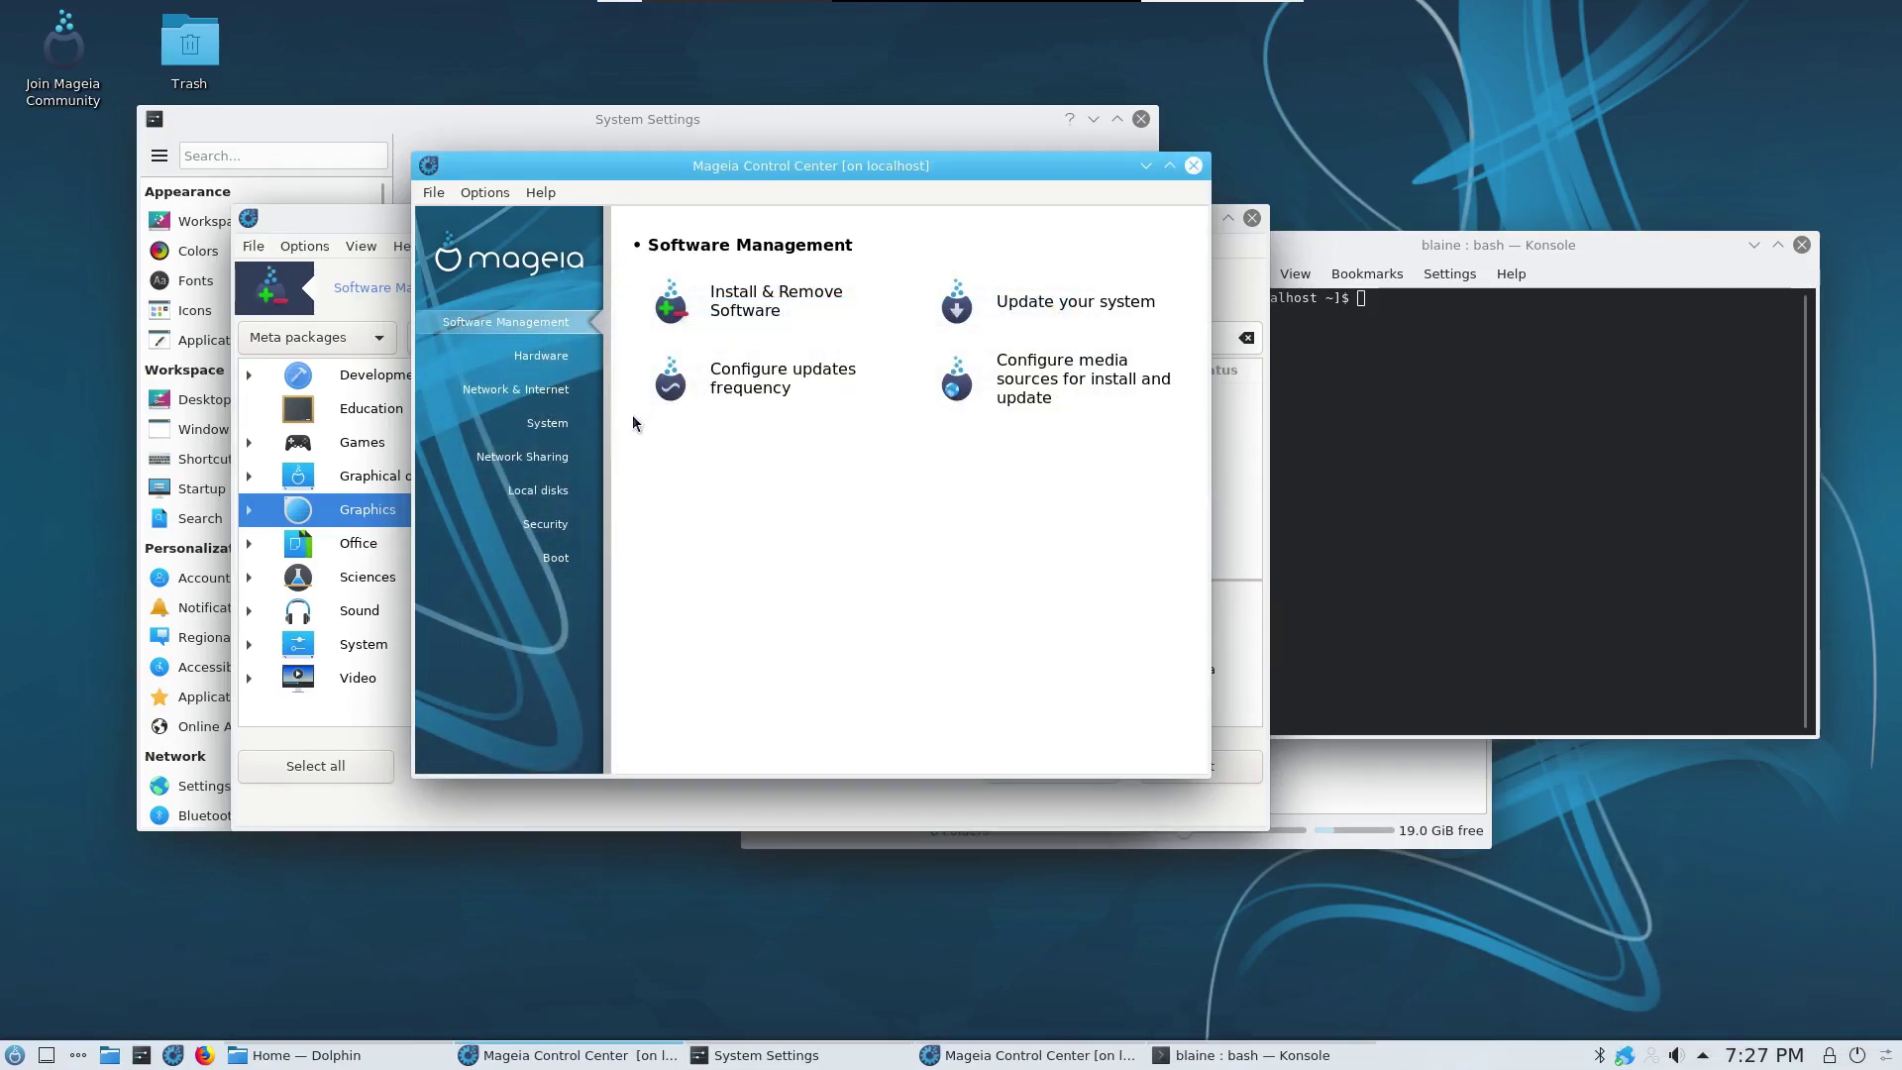
Step: Bring the software manager forward and filter its tree to Packages with GUI
{"action": "left_click_drag", "start_coordinate": [353, 223], "coordinate": [463, 202]}
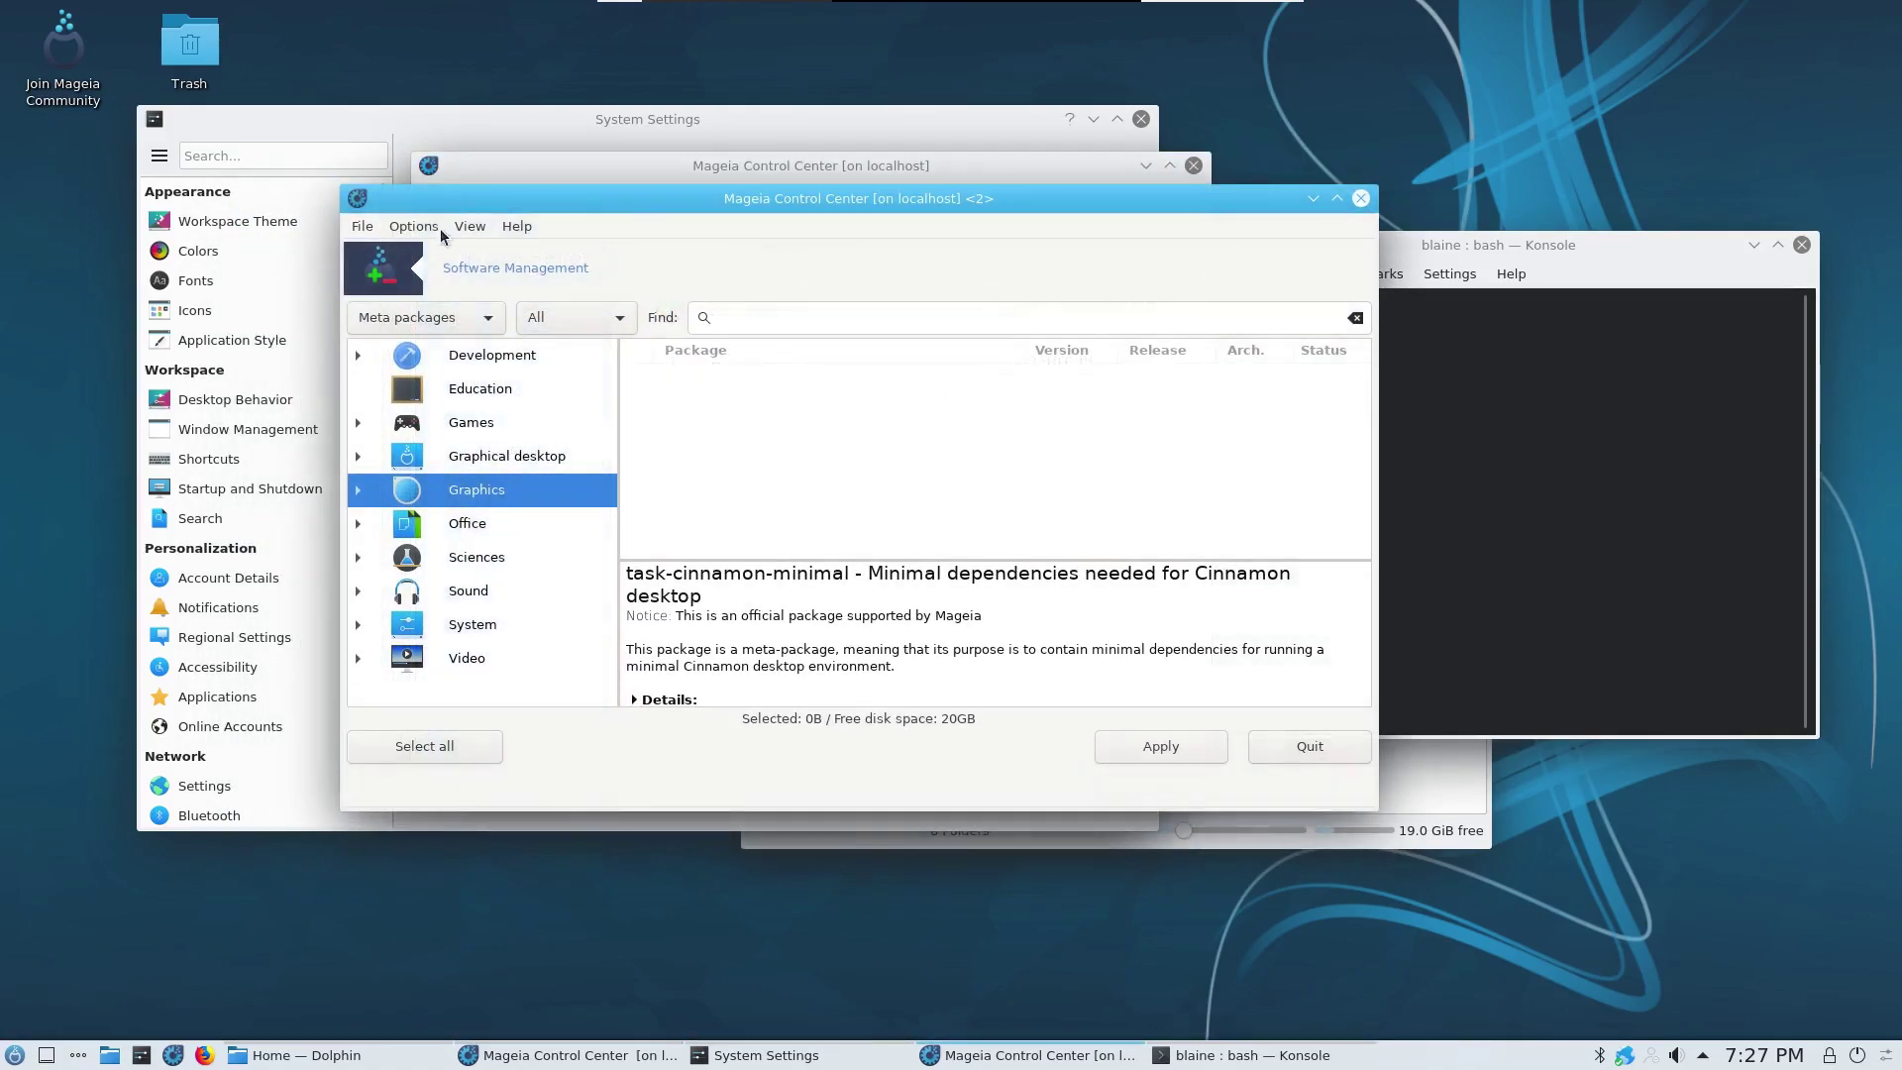
{"action": "left_click", "coordinate": [414, 327]}
{"action": "left_click", "coordinate": [414, 349]}
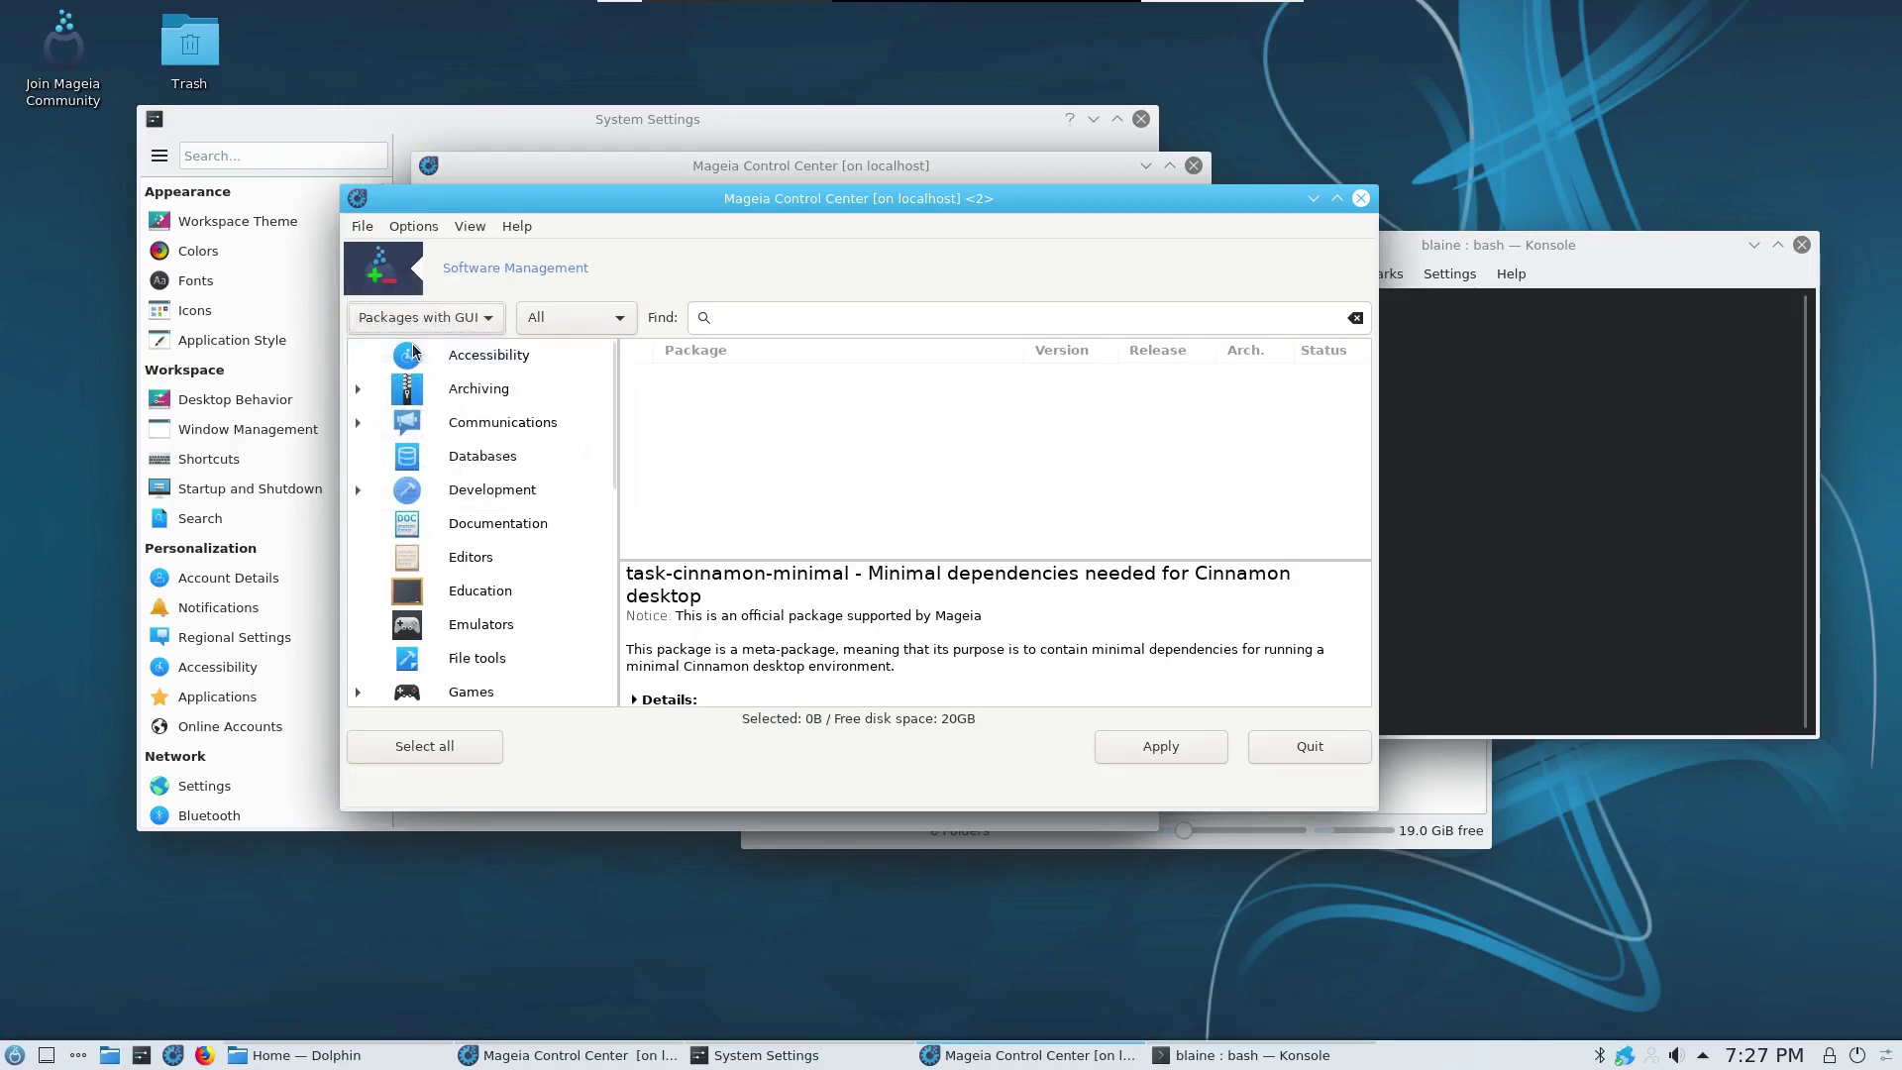
{"action": "scroll", "coordinate": [414, 351], "scroll_direction": "down", "scroll_amount": 5}
{"action": "scroll", "coordinate": [414, 351], "scroll_direction": "up", "scroll_amount": 3}
{"action": "left_click", "coordinate": [414, 318]}
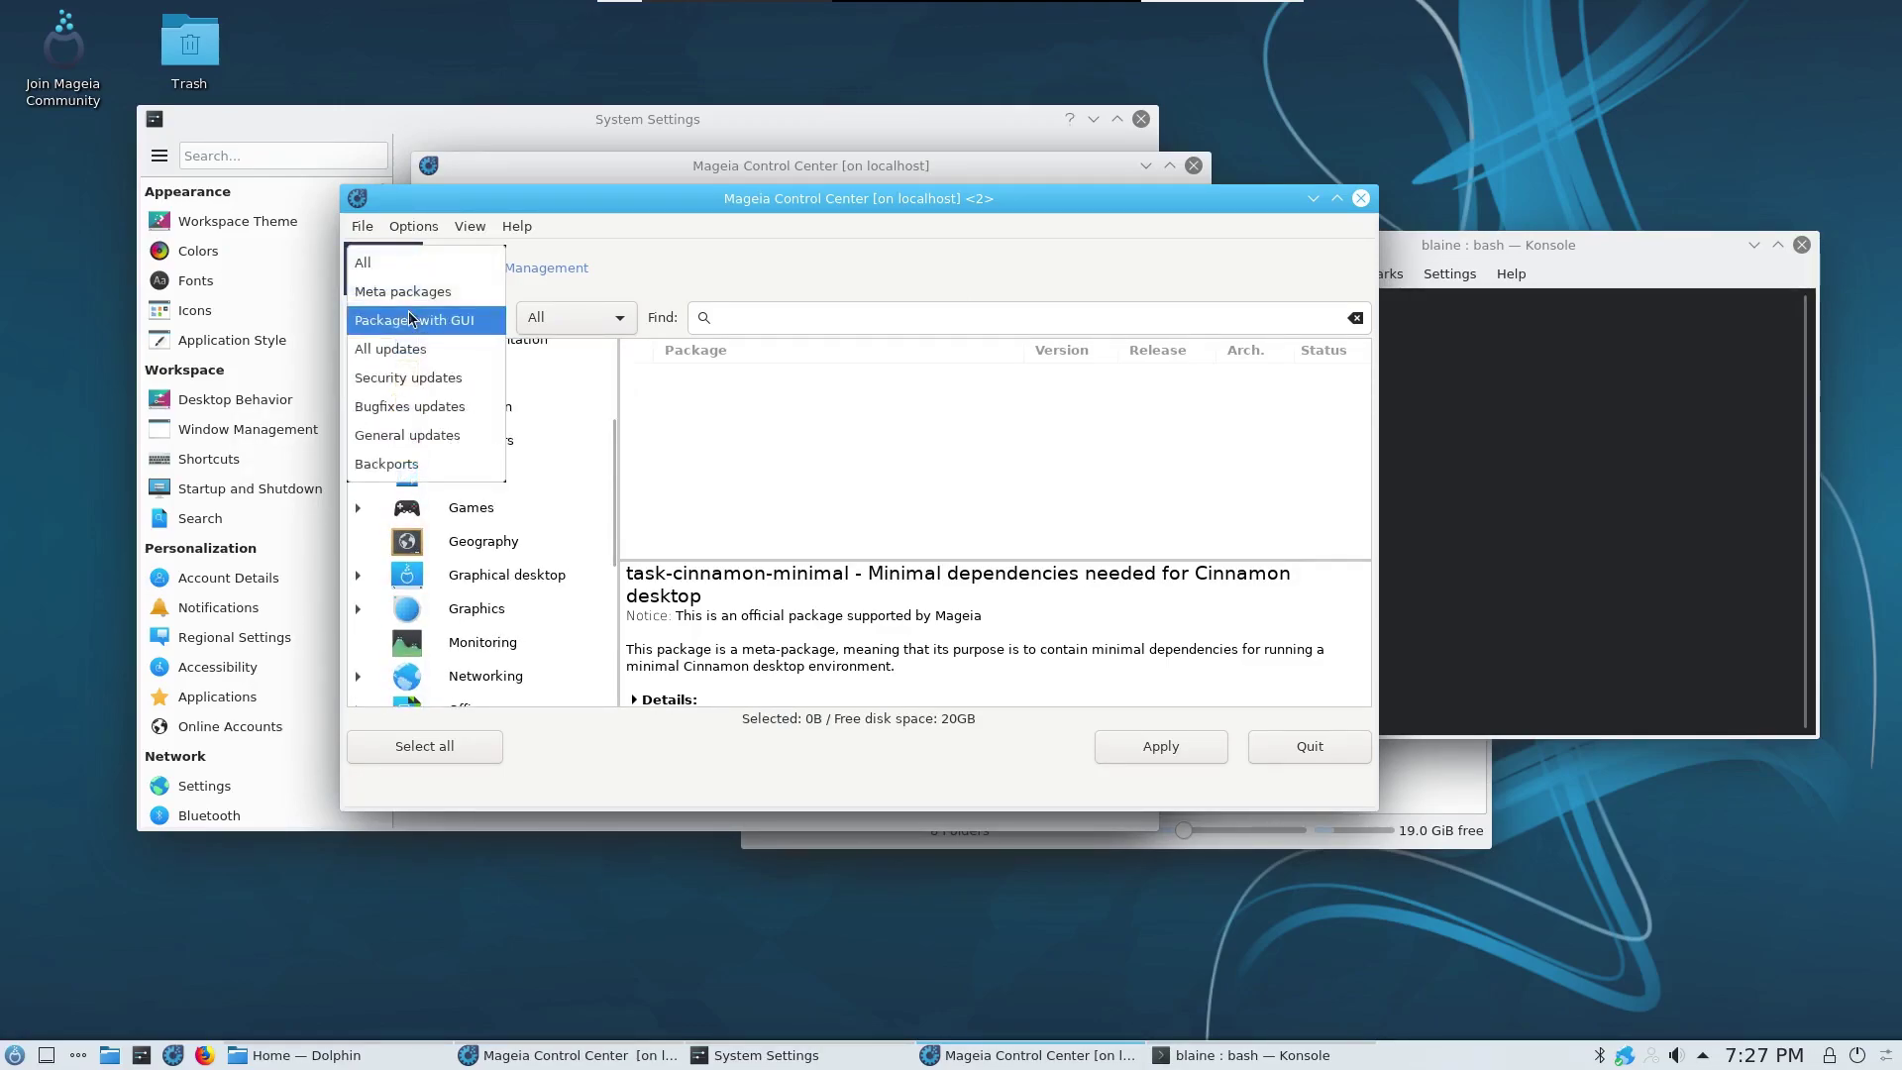
{"action": "left_click", "coordinate": [412, 320]}
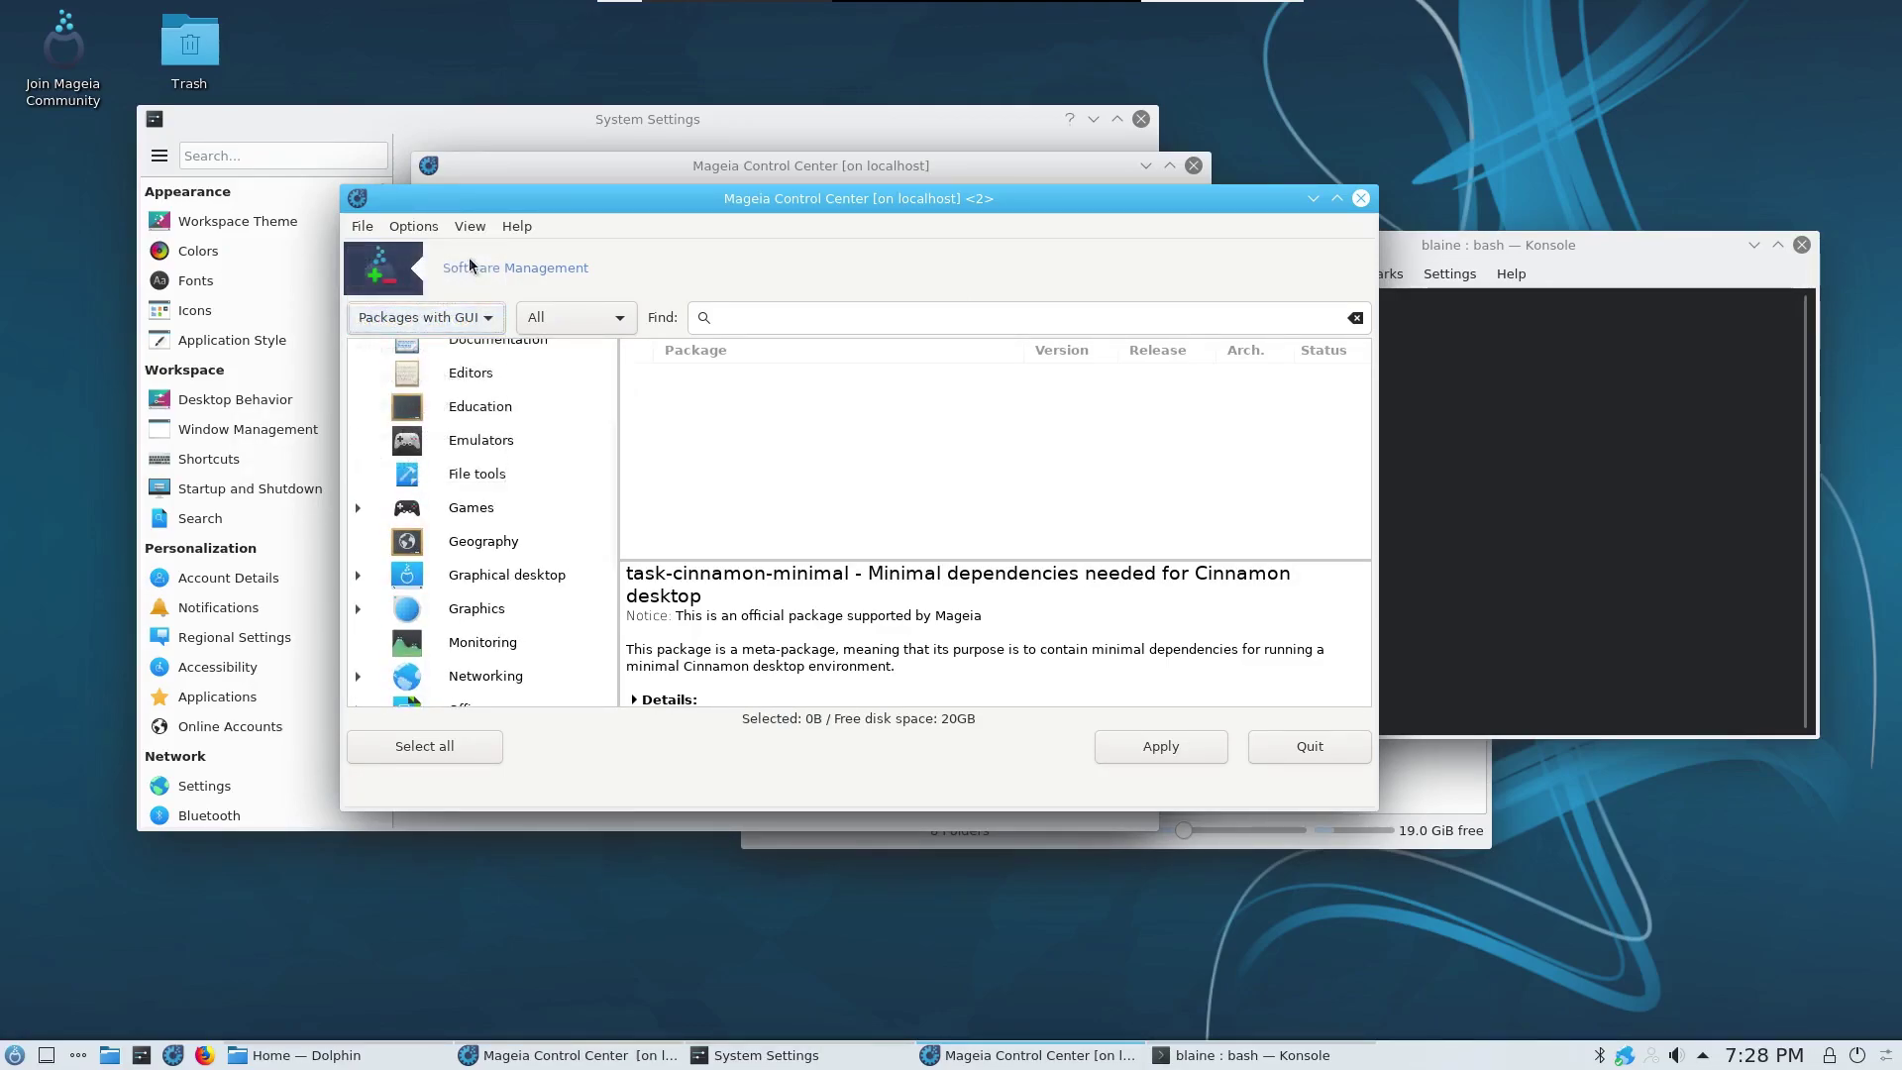
Step: Browse the software manager's Options and View menus
{"action": "left_click", "coordinate": [469, 226]}
{"action": "mouse_move", "coordinate": [428, 230]}
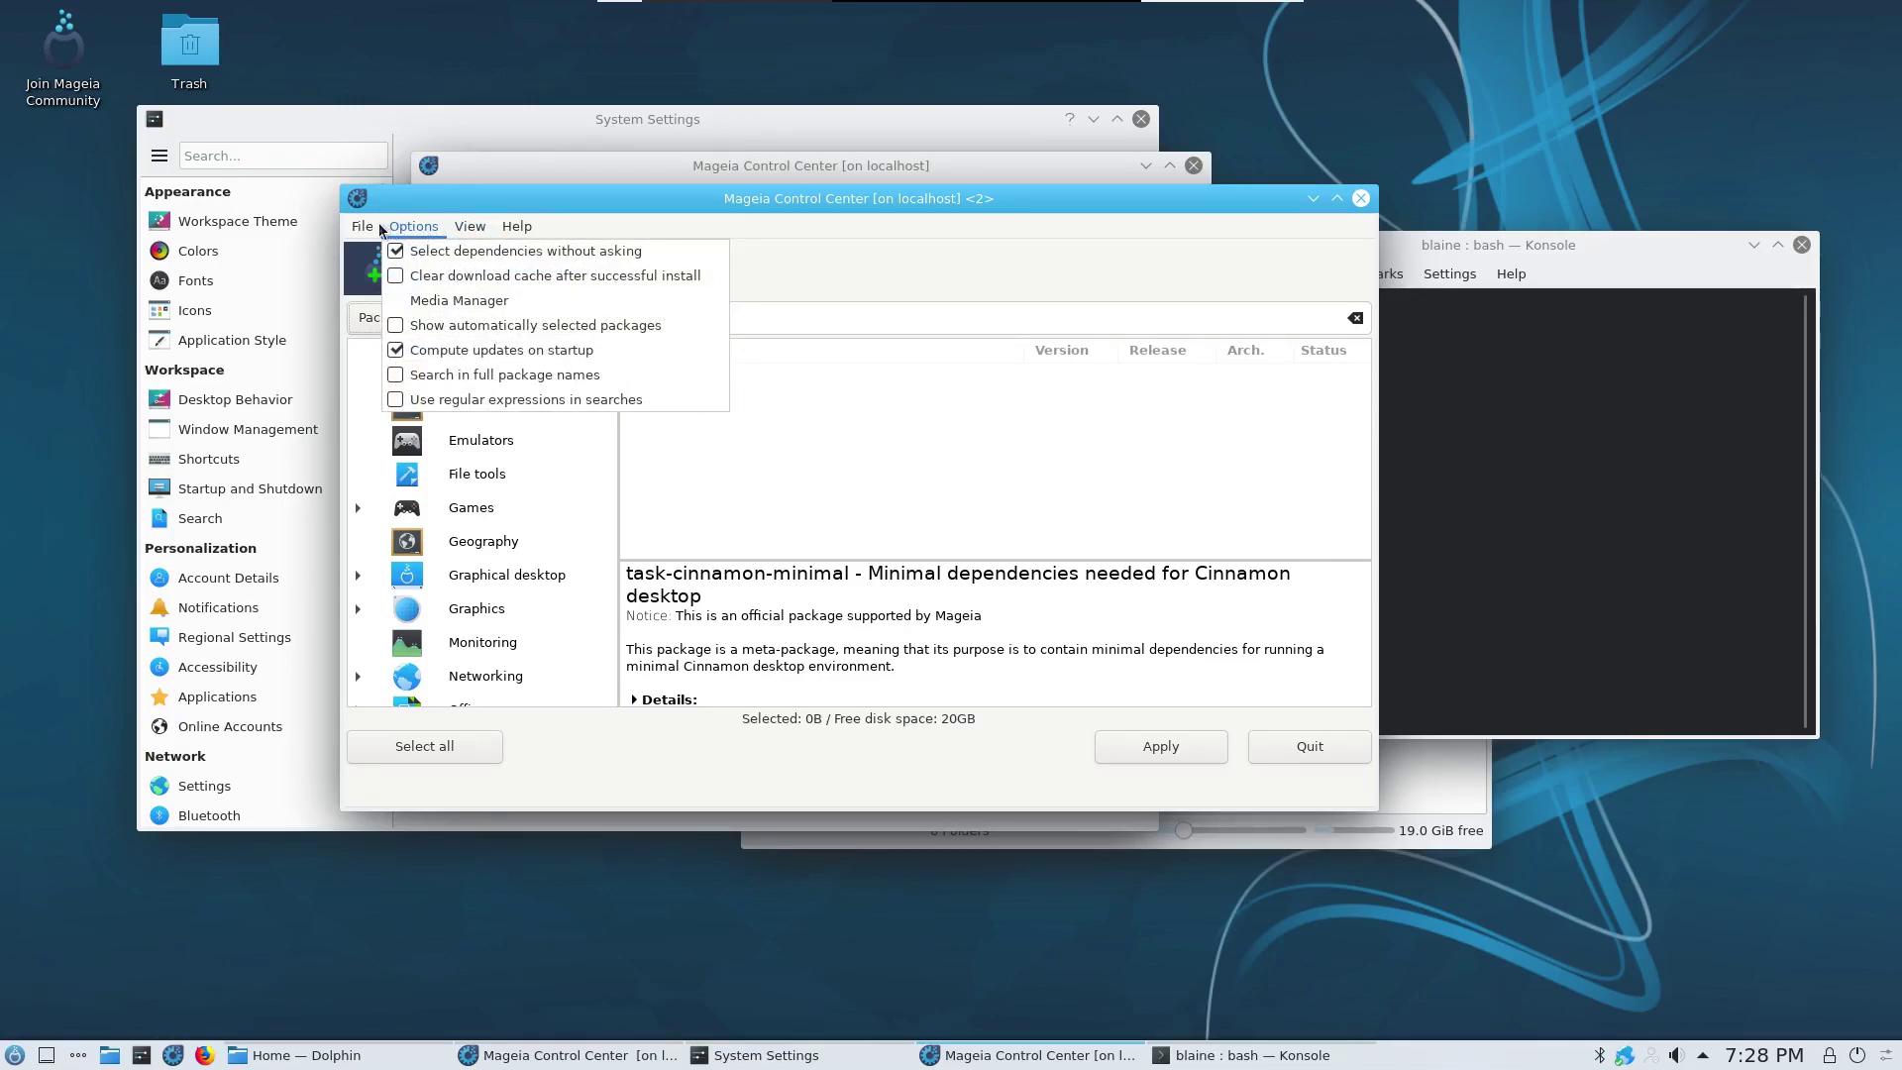
{"action": "mouse_move", "coordinate": [367, 224]}
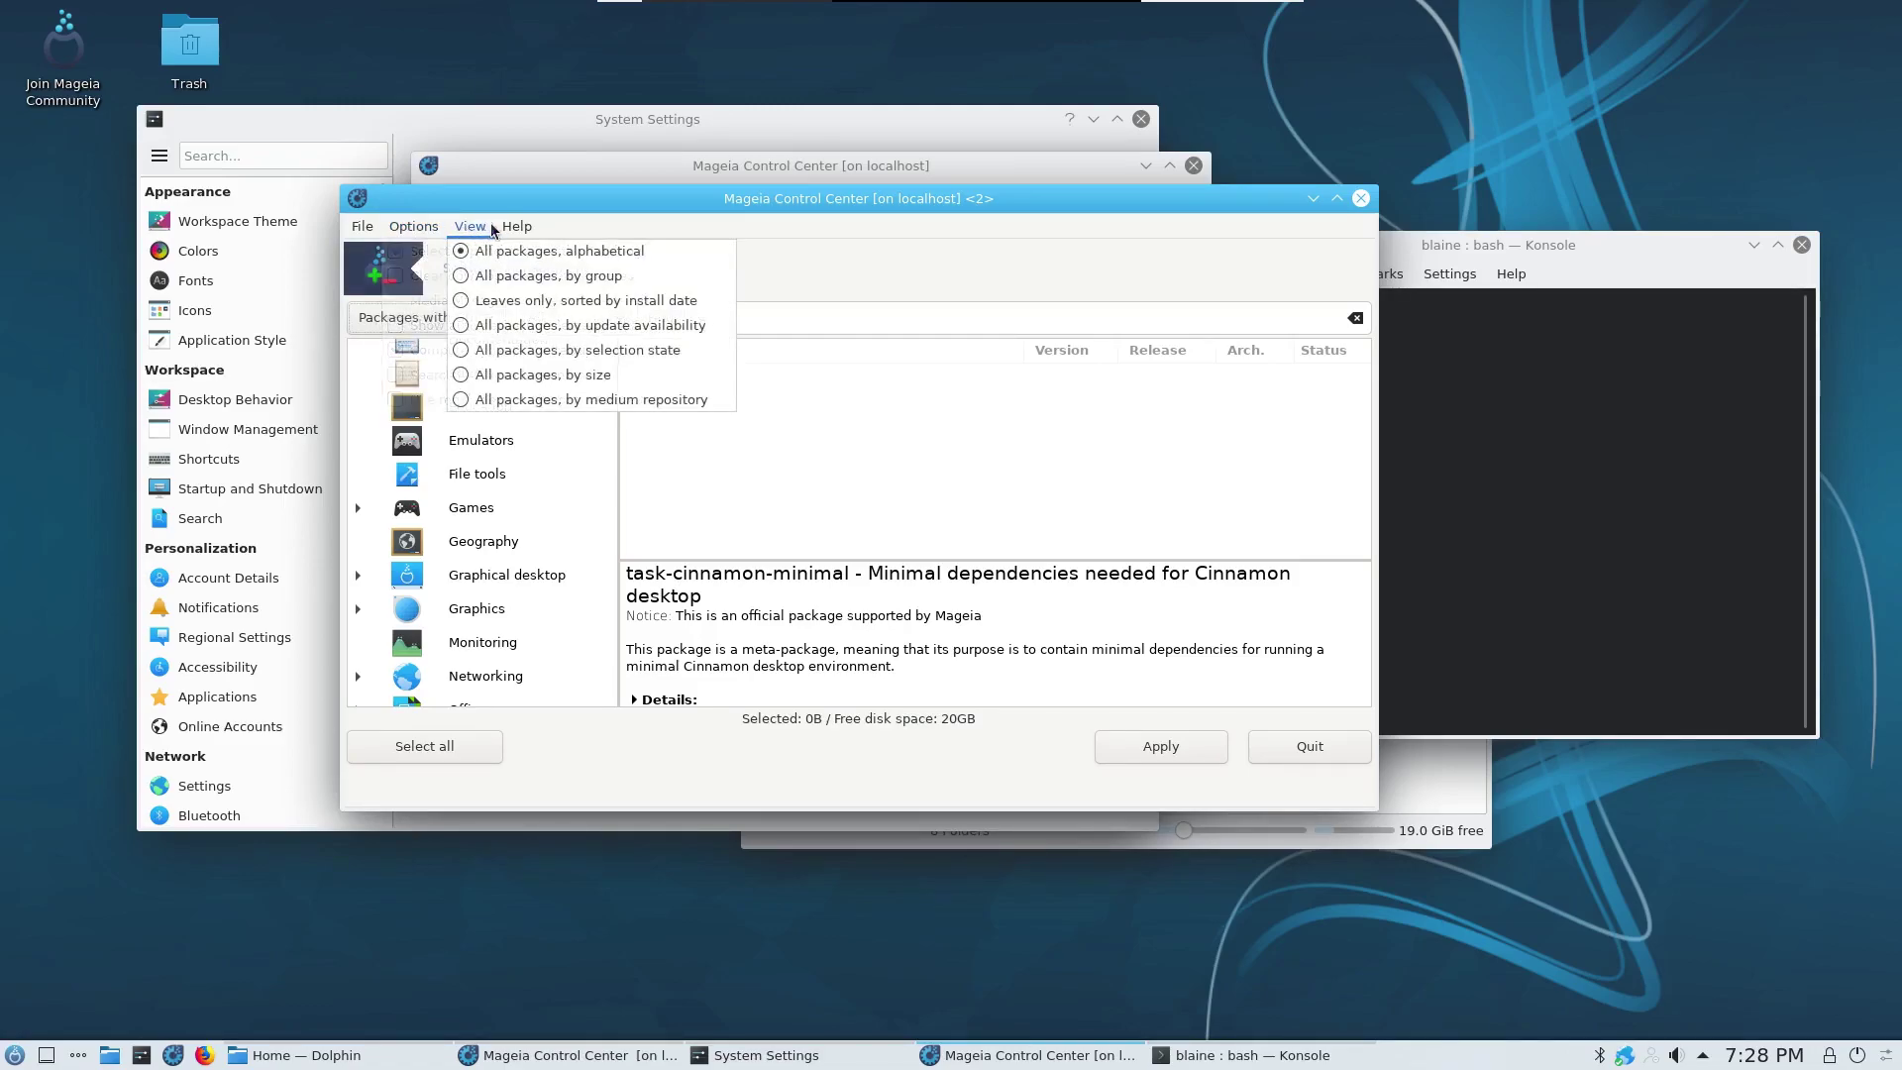
{"action": "left_click", "coordinate": [500, 248]}
{"action": "scroll", "coordinate": [452, 434], "scroll_direction": "up", "scroll_amount": 2}
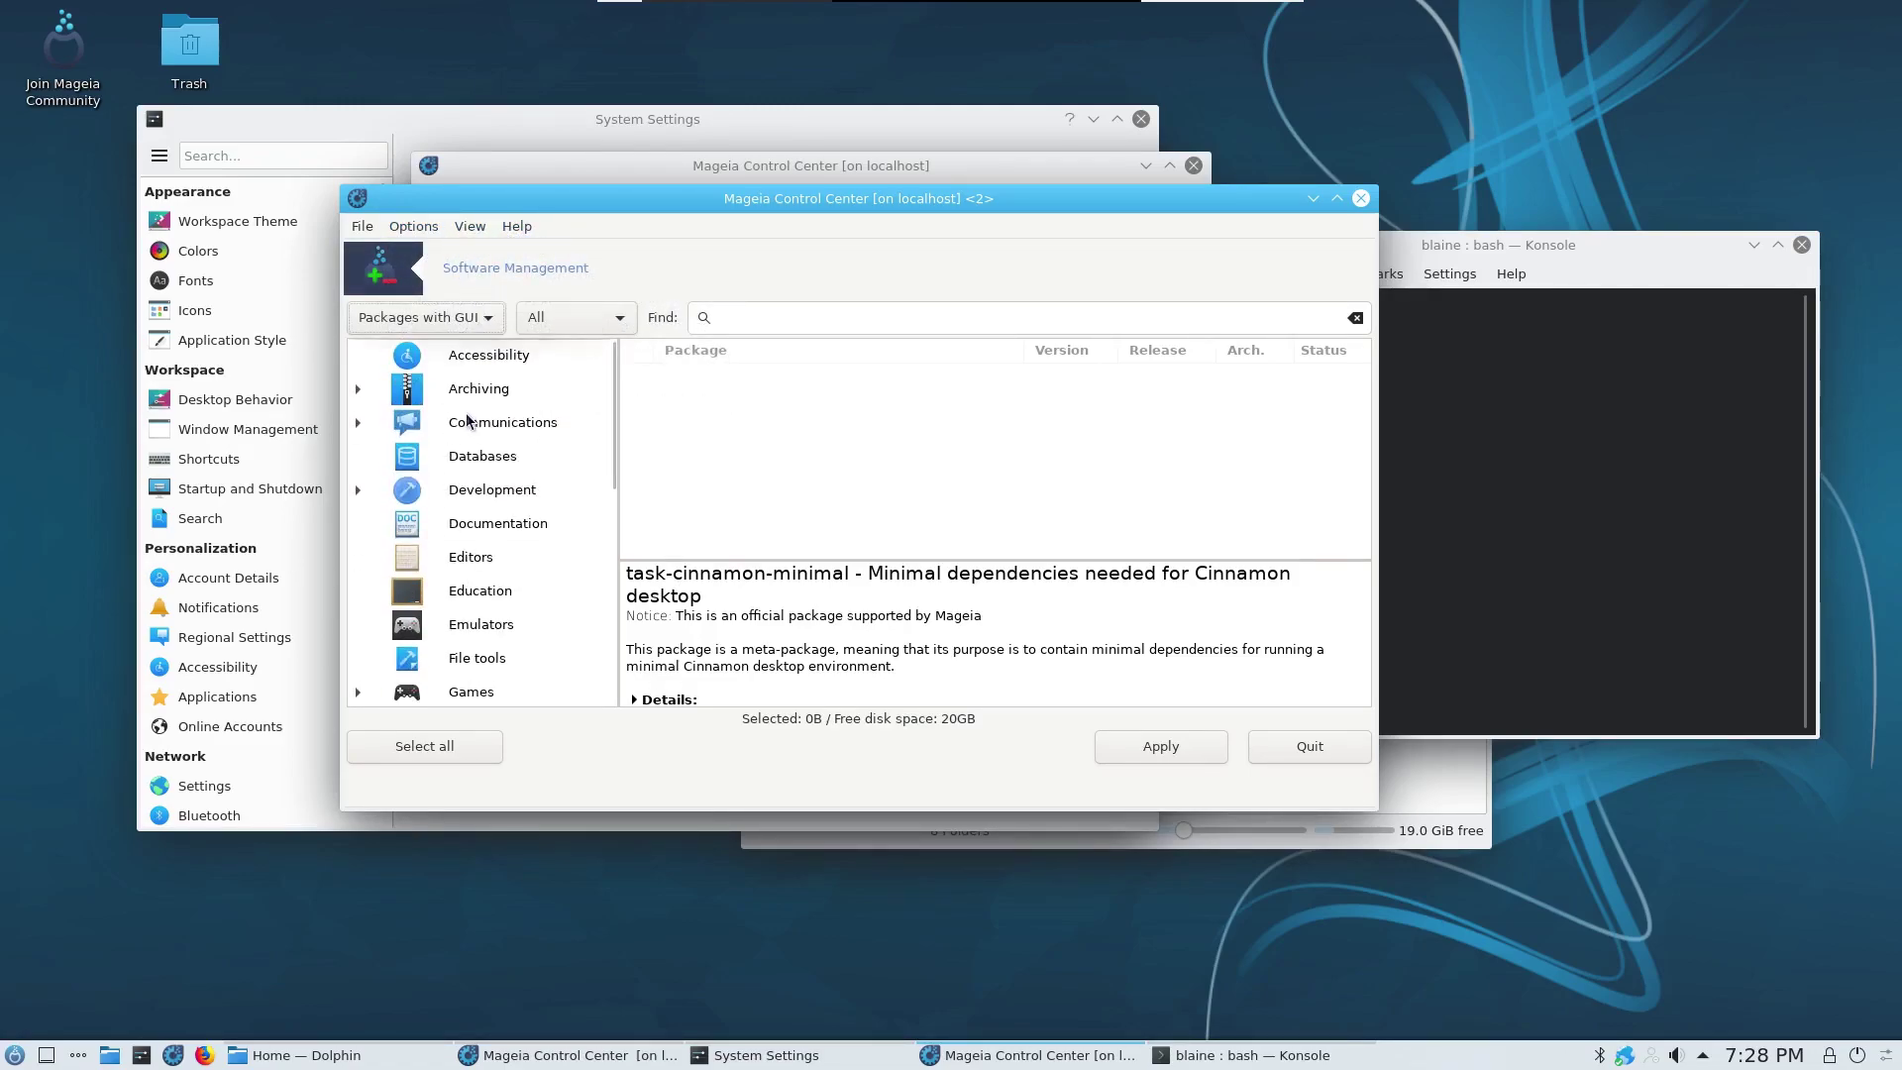
{"action": "scroll", "coordinate": [452, 434], "scroll_direction": "down", "scroll_amount": 5}
{"action": "scroll", "coordinate": [451, 434], "scroll_direction": "down", "scroll_amount": 1}
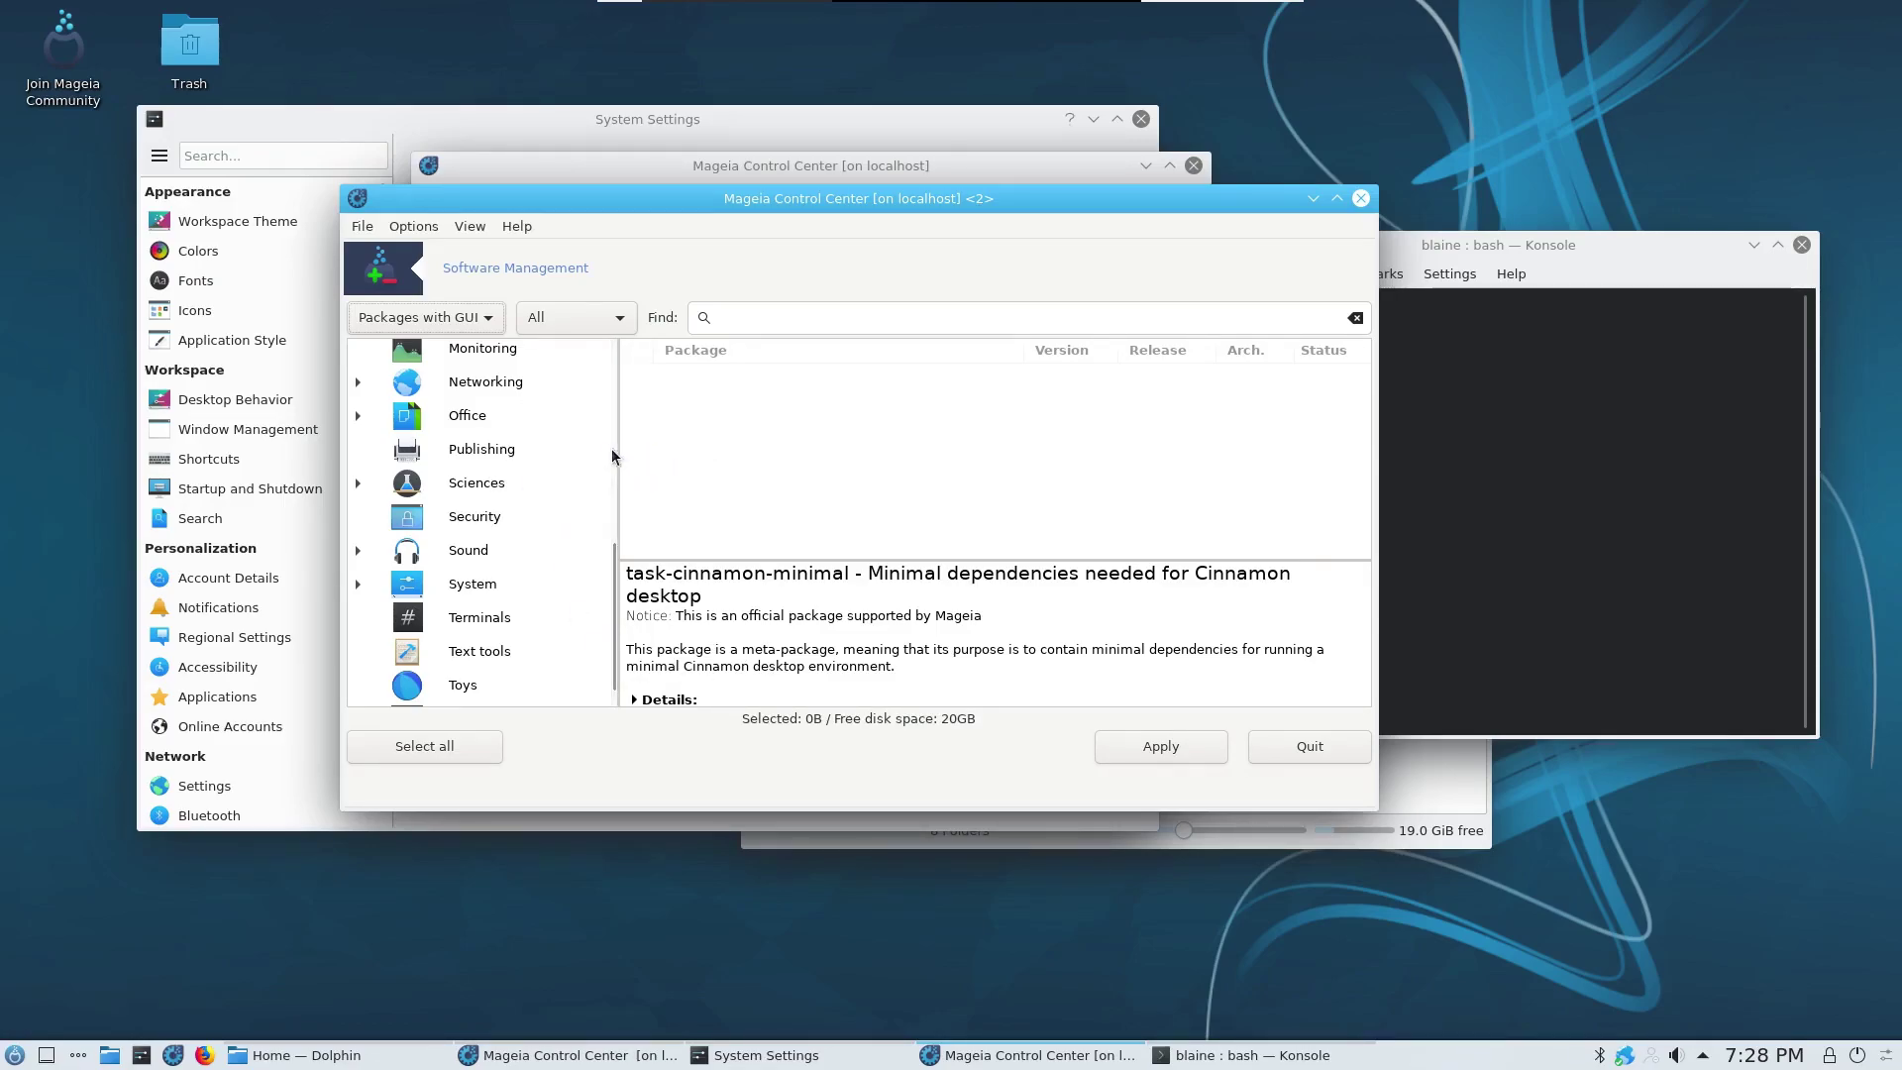
{"action": "scroll", "coordinate": [575, 461], "scroll_direction": "up", "scroll_amount": 5}
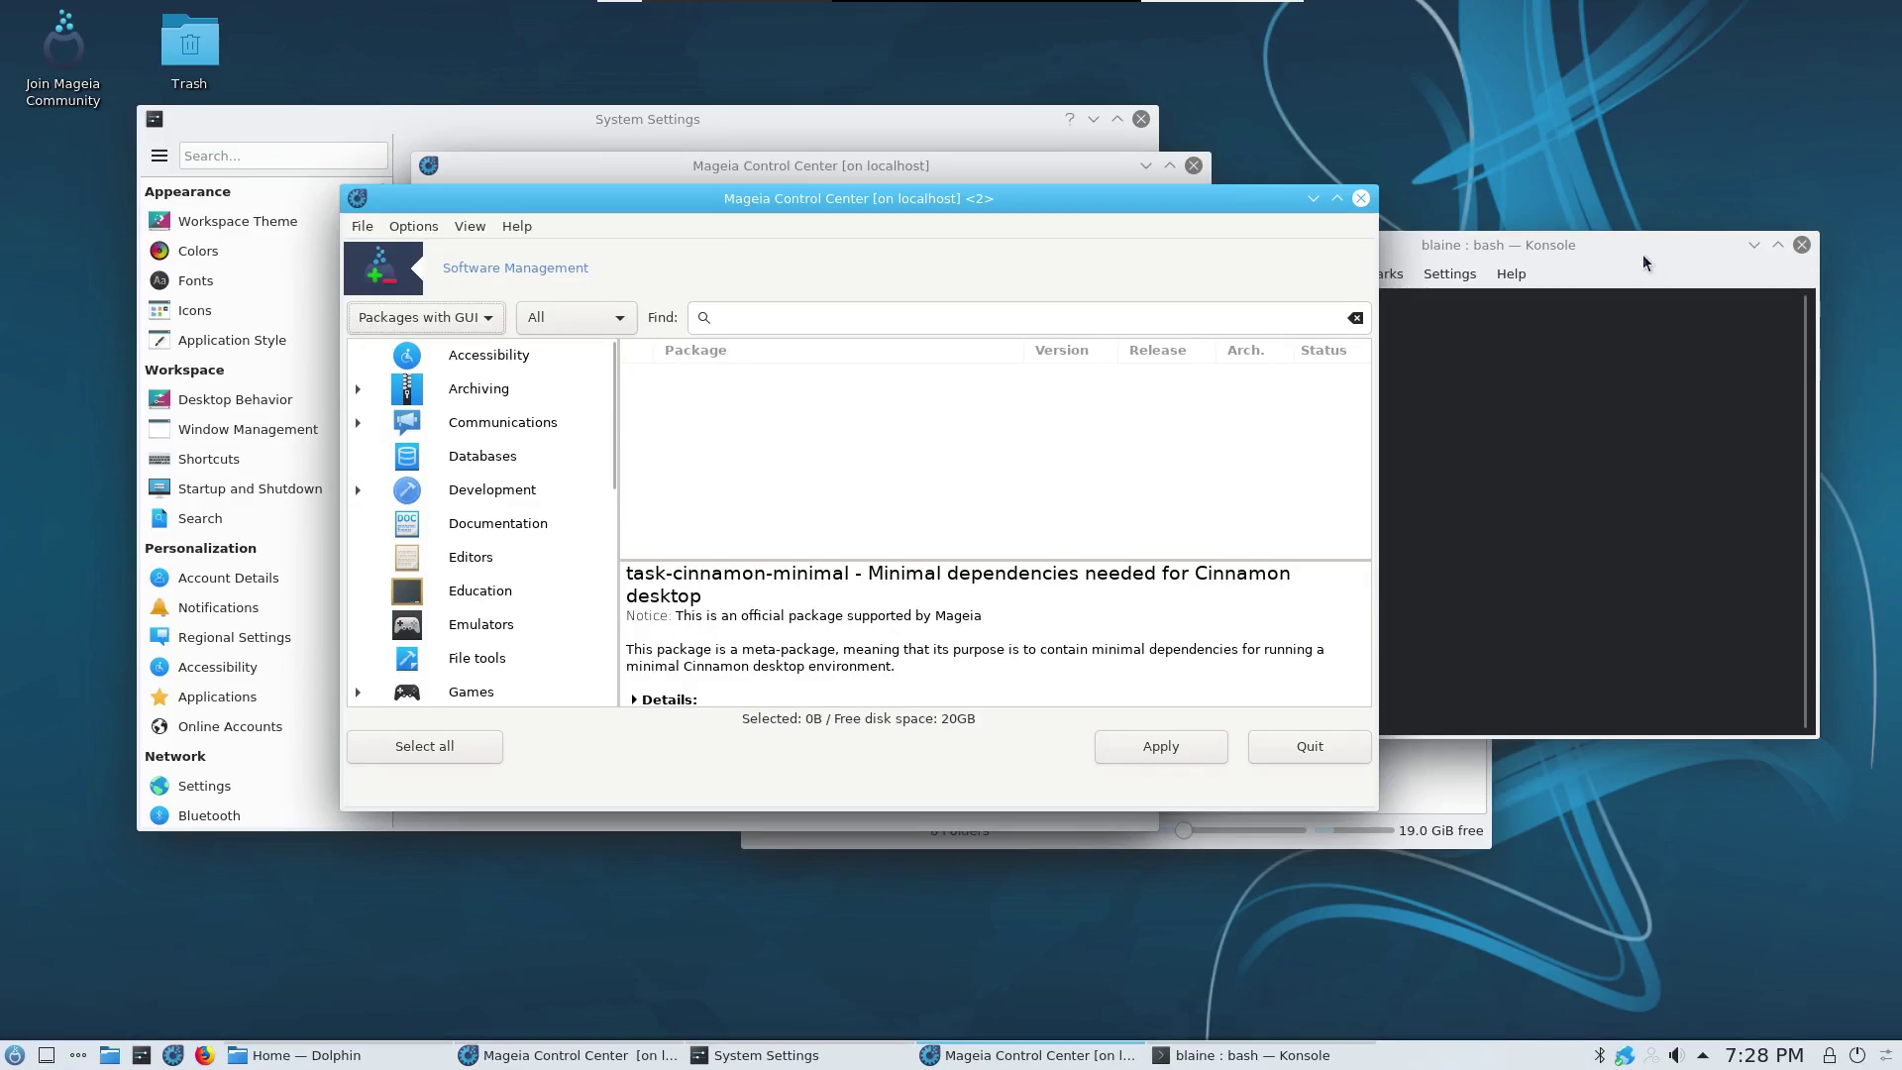
Step: Rearrange Konsole and the software manager, raise the main Control Center, and open the launcher
{"action": "left_click_drag", "start_coordinate": [1492, 238], "coordinate": [1024, 215]}
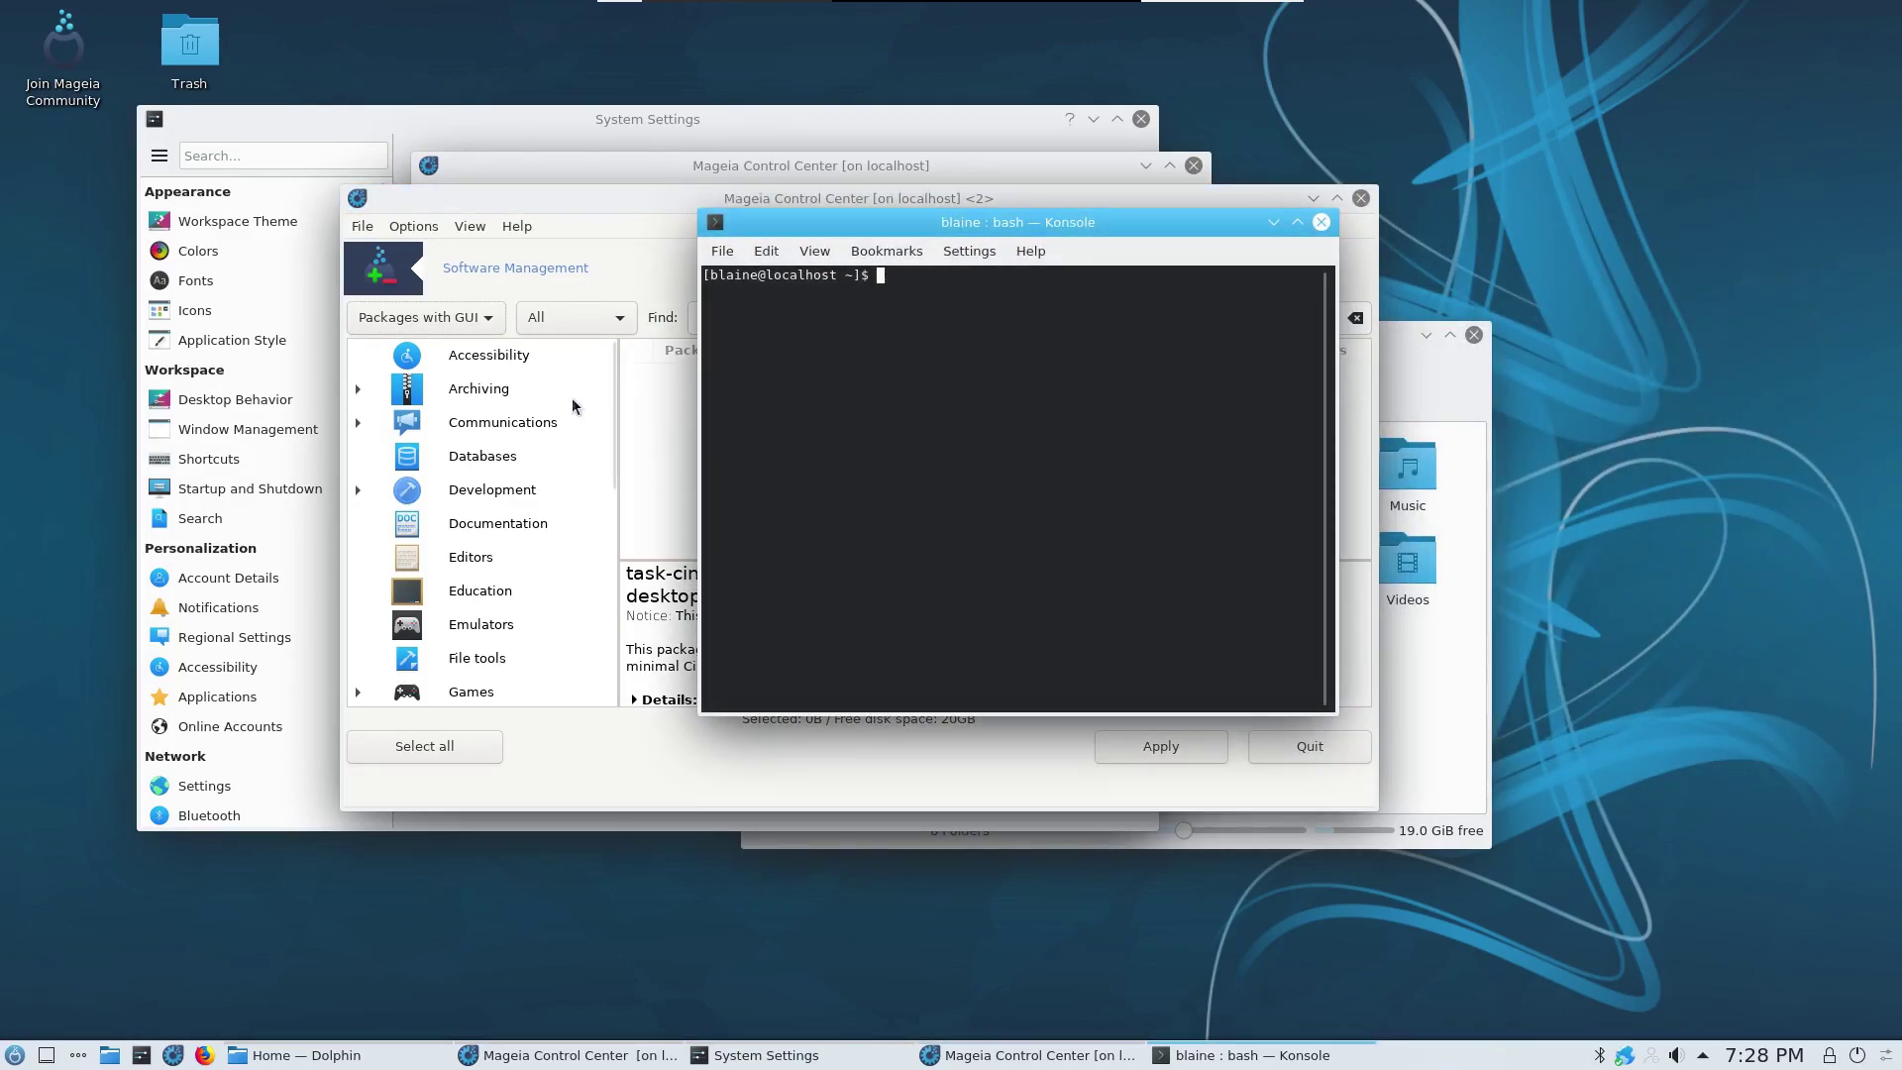
{"action": "left_click", "coordinate": [600, 203]}
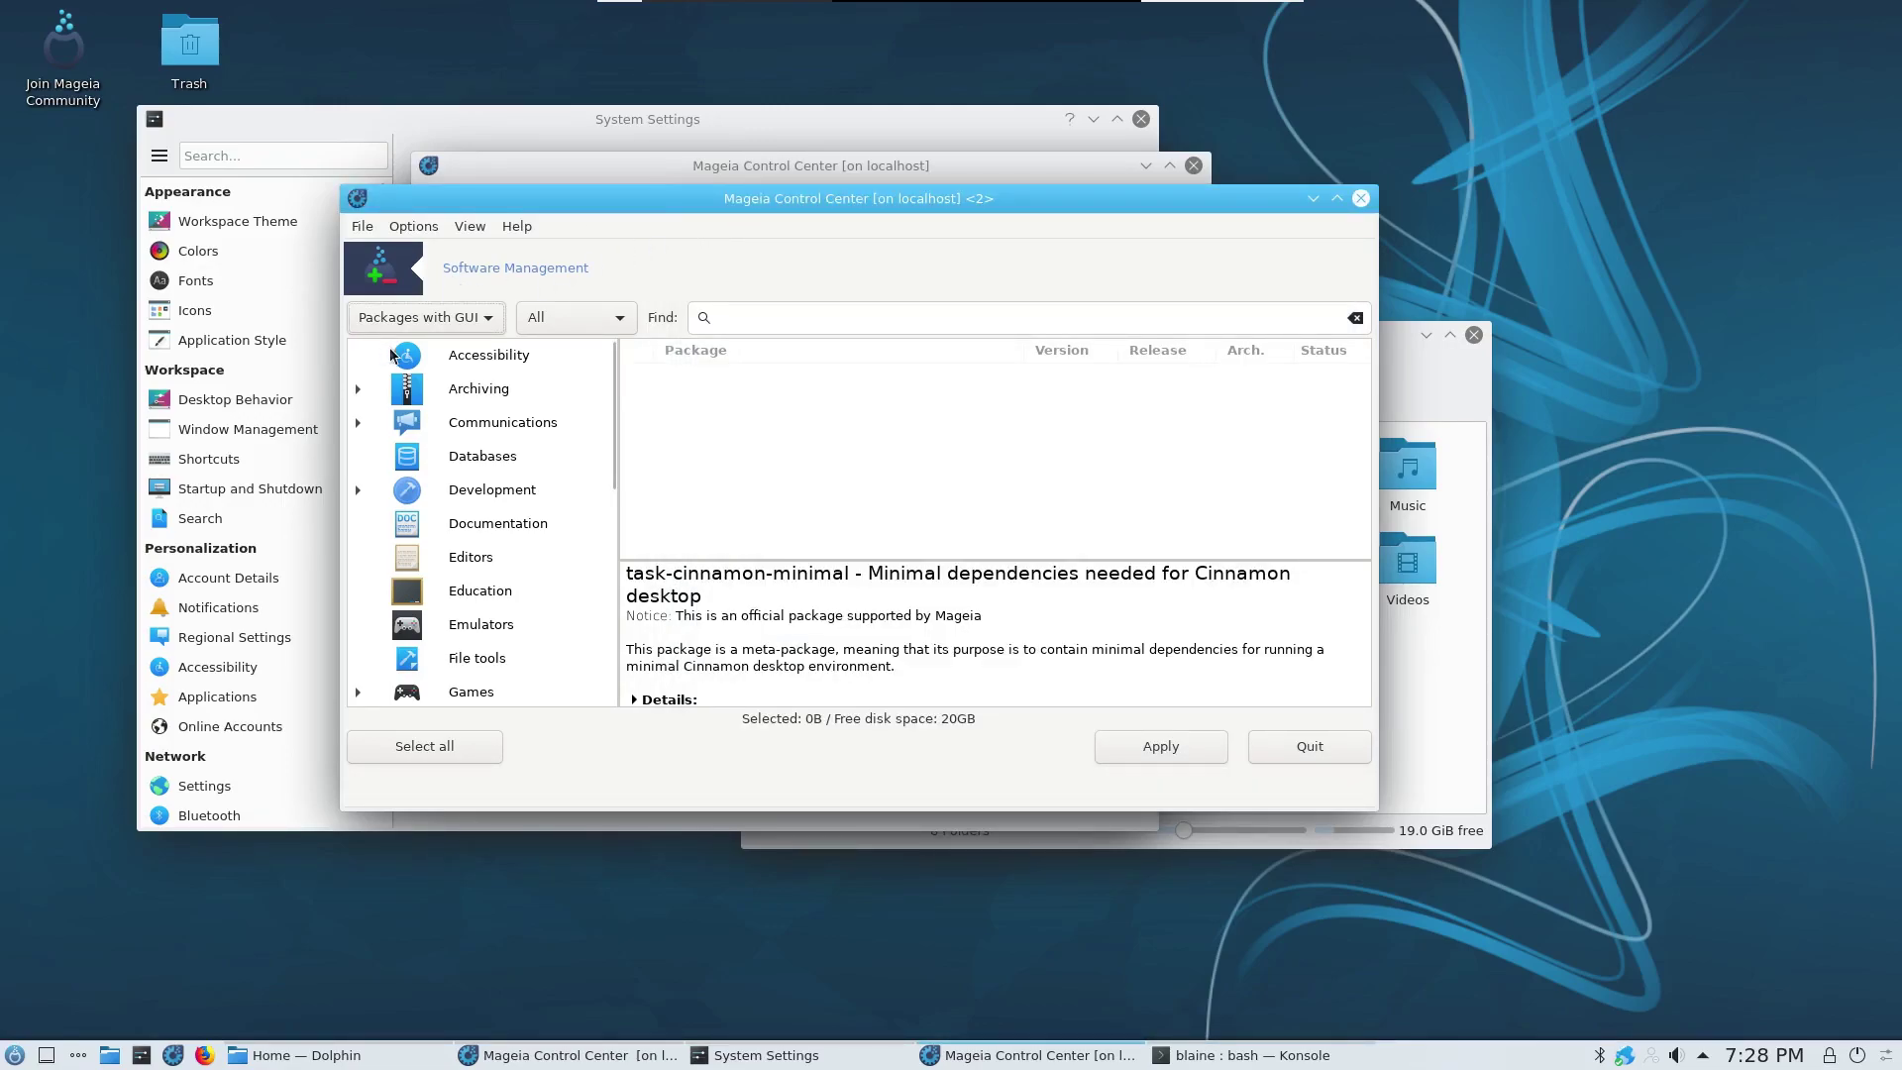
{"action": "left_click_drag", "start_coordinate": [493, 208], "coordinate": [387, 147]}
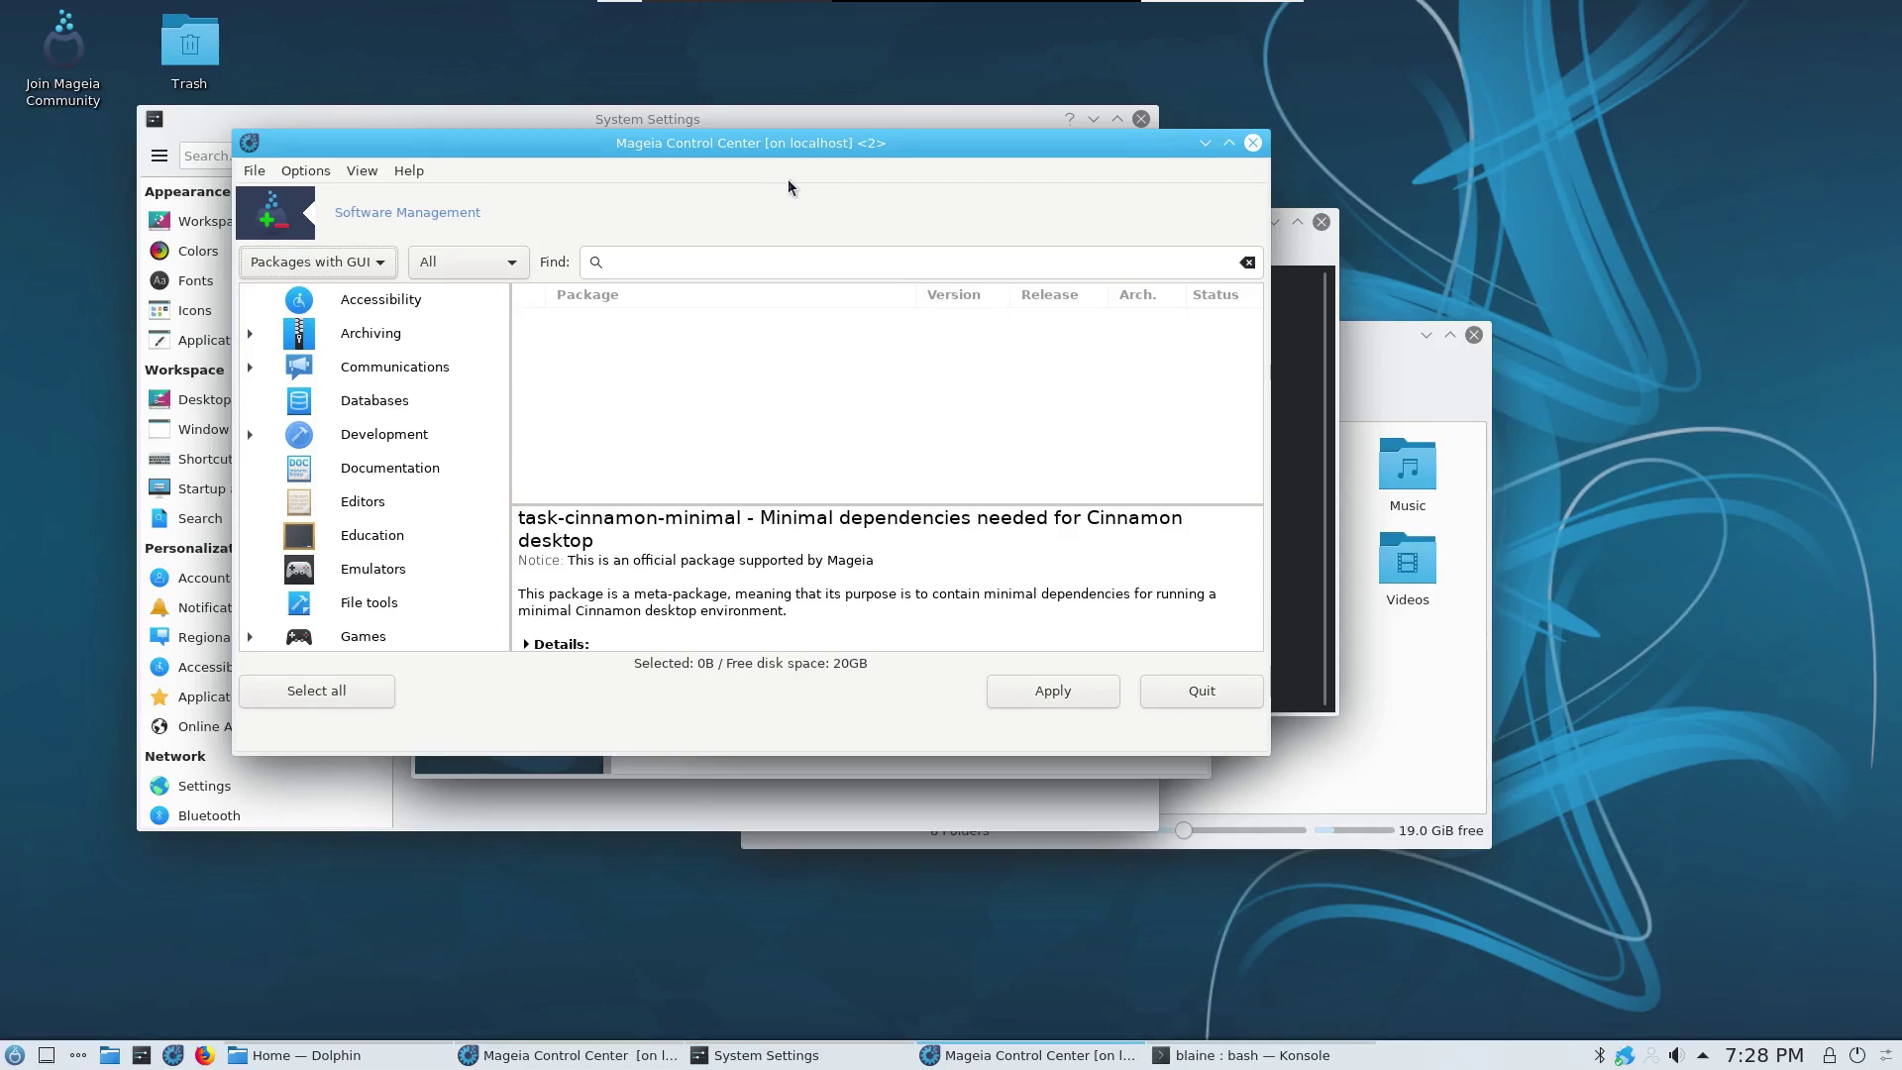
{"action": "left_click_drag", "start_coordinate": [1092, 146], "coordinate": [1416, 223]}
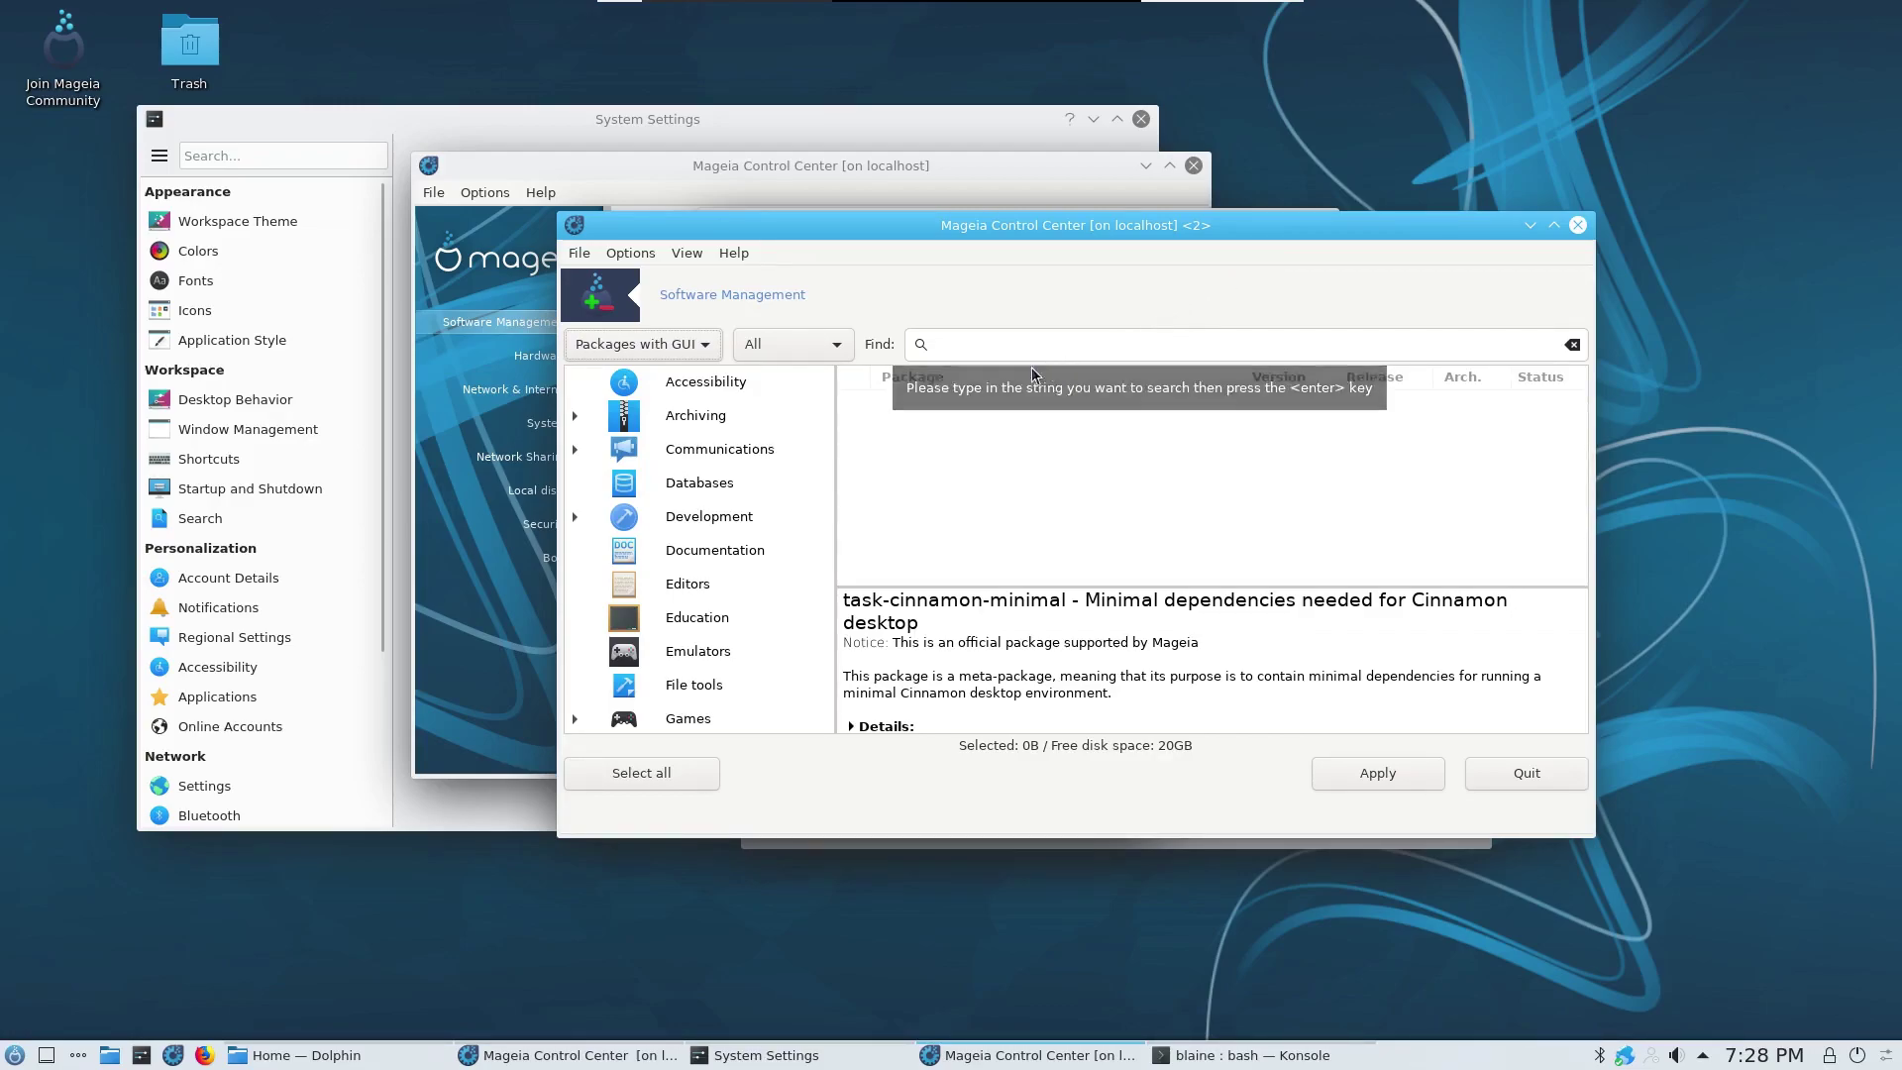
{"action": "left_click", "coordinate": [540, 165]}
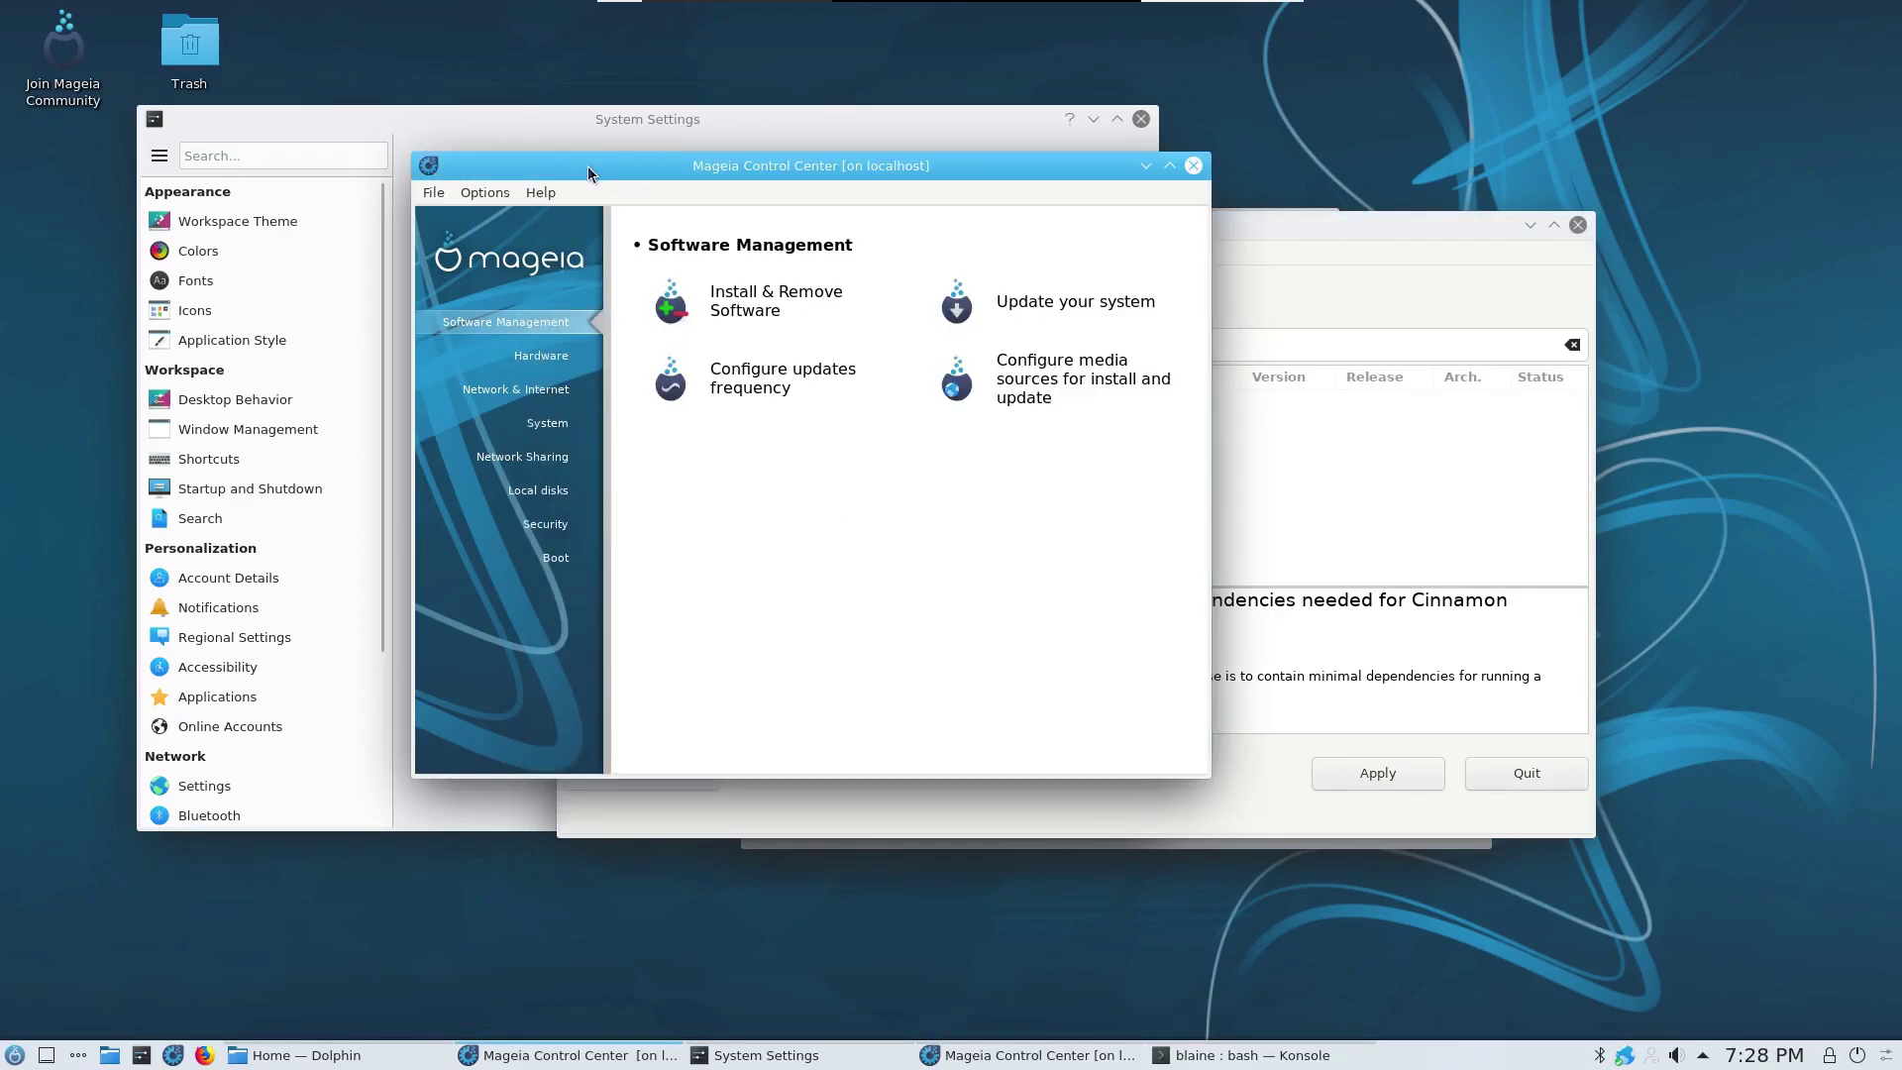
{"action": "left_click", "coordinate": [14, 1055]}
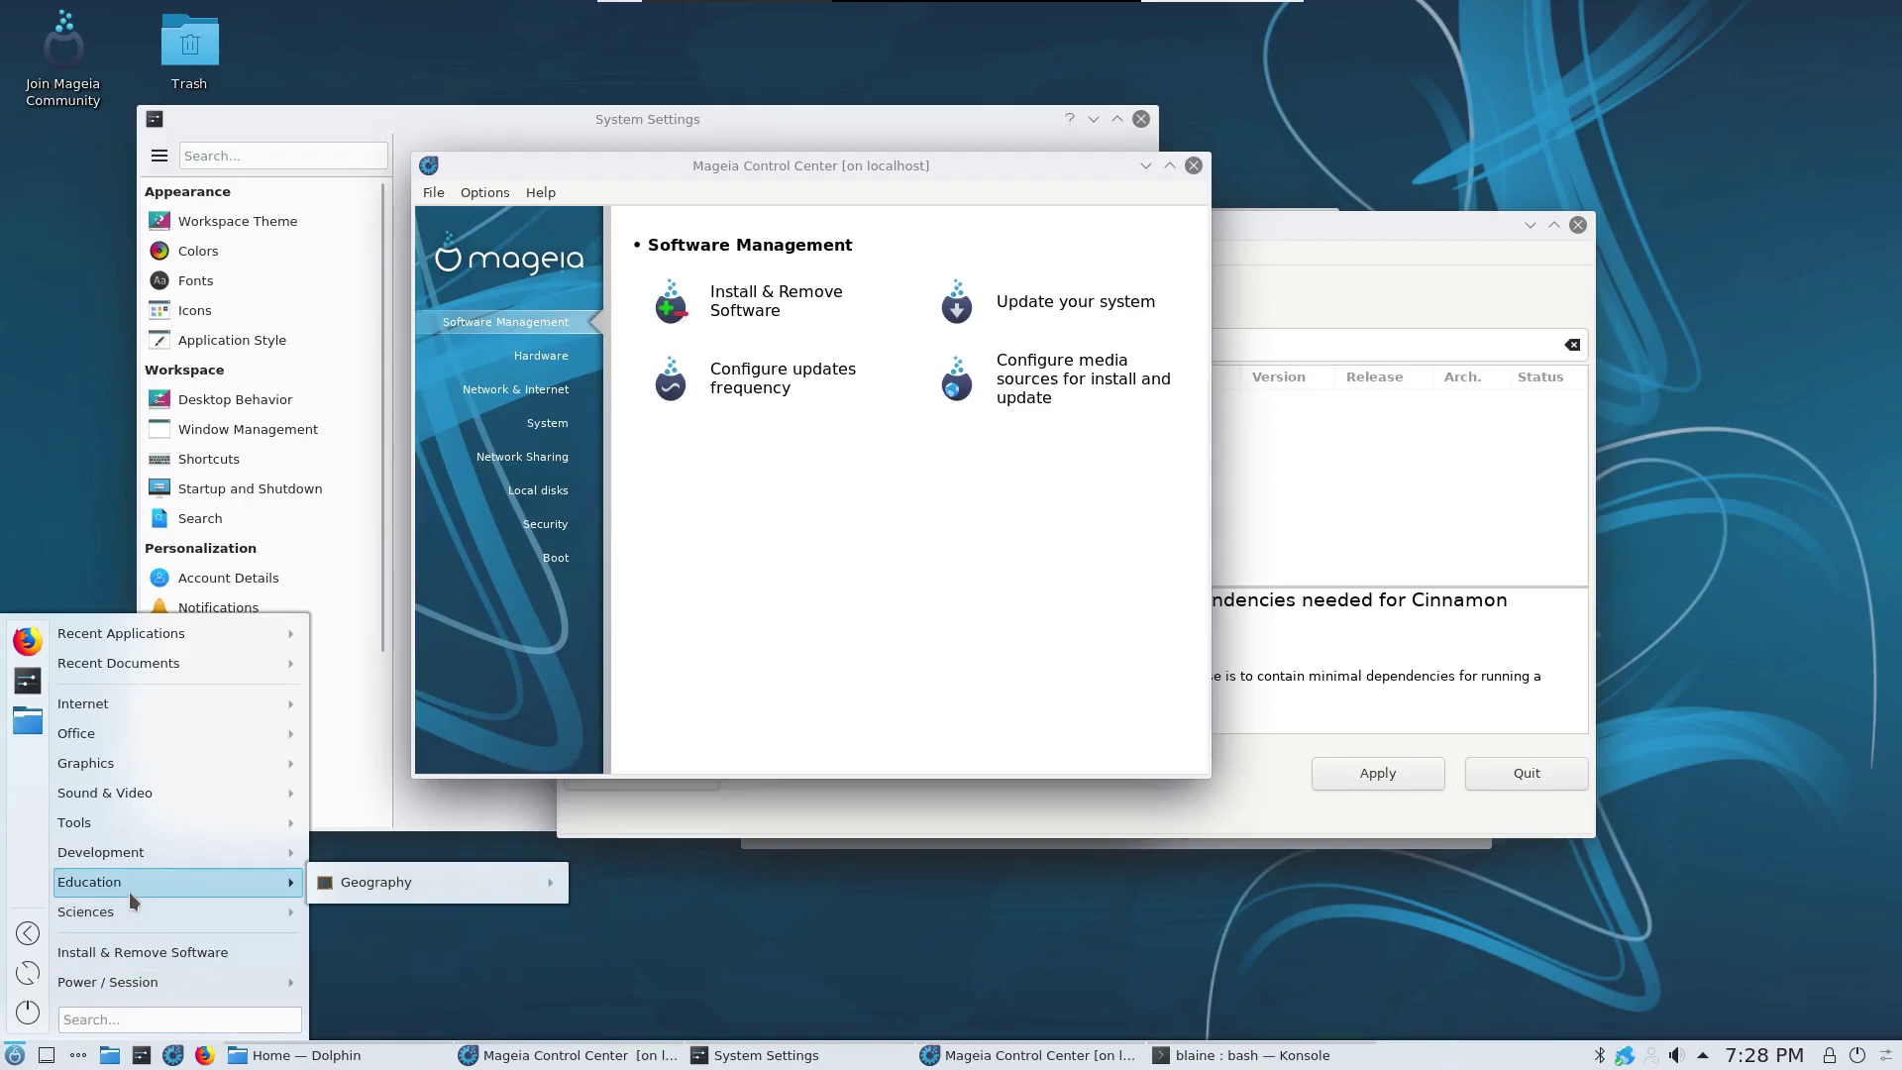
Step: Browse the launcher's Education, Graphics and Internet submenus, then close the menu
{"action": "mouse_move", "coordinate": [136, 862]}
{"action": "mouse_move", "coordinate": [164, 830]}
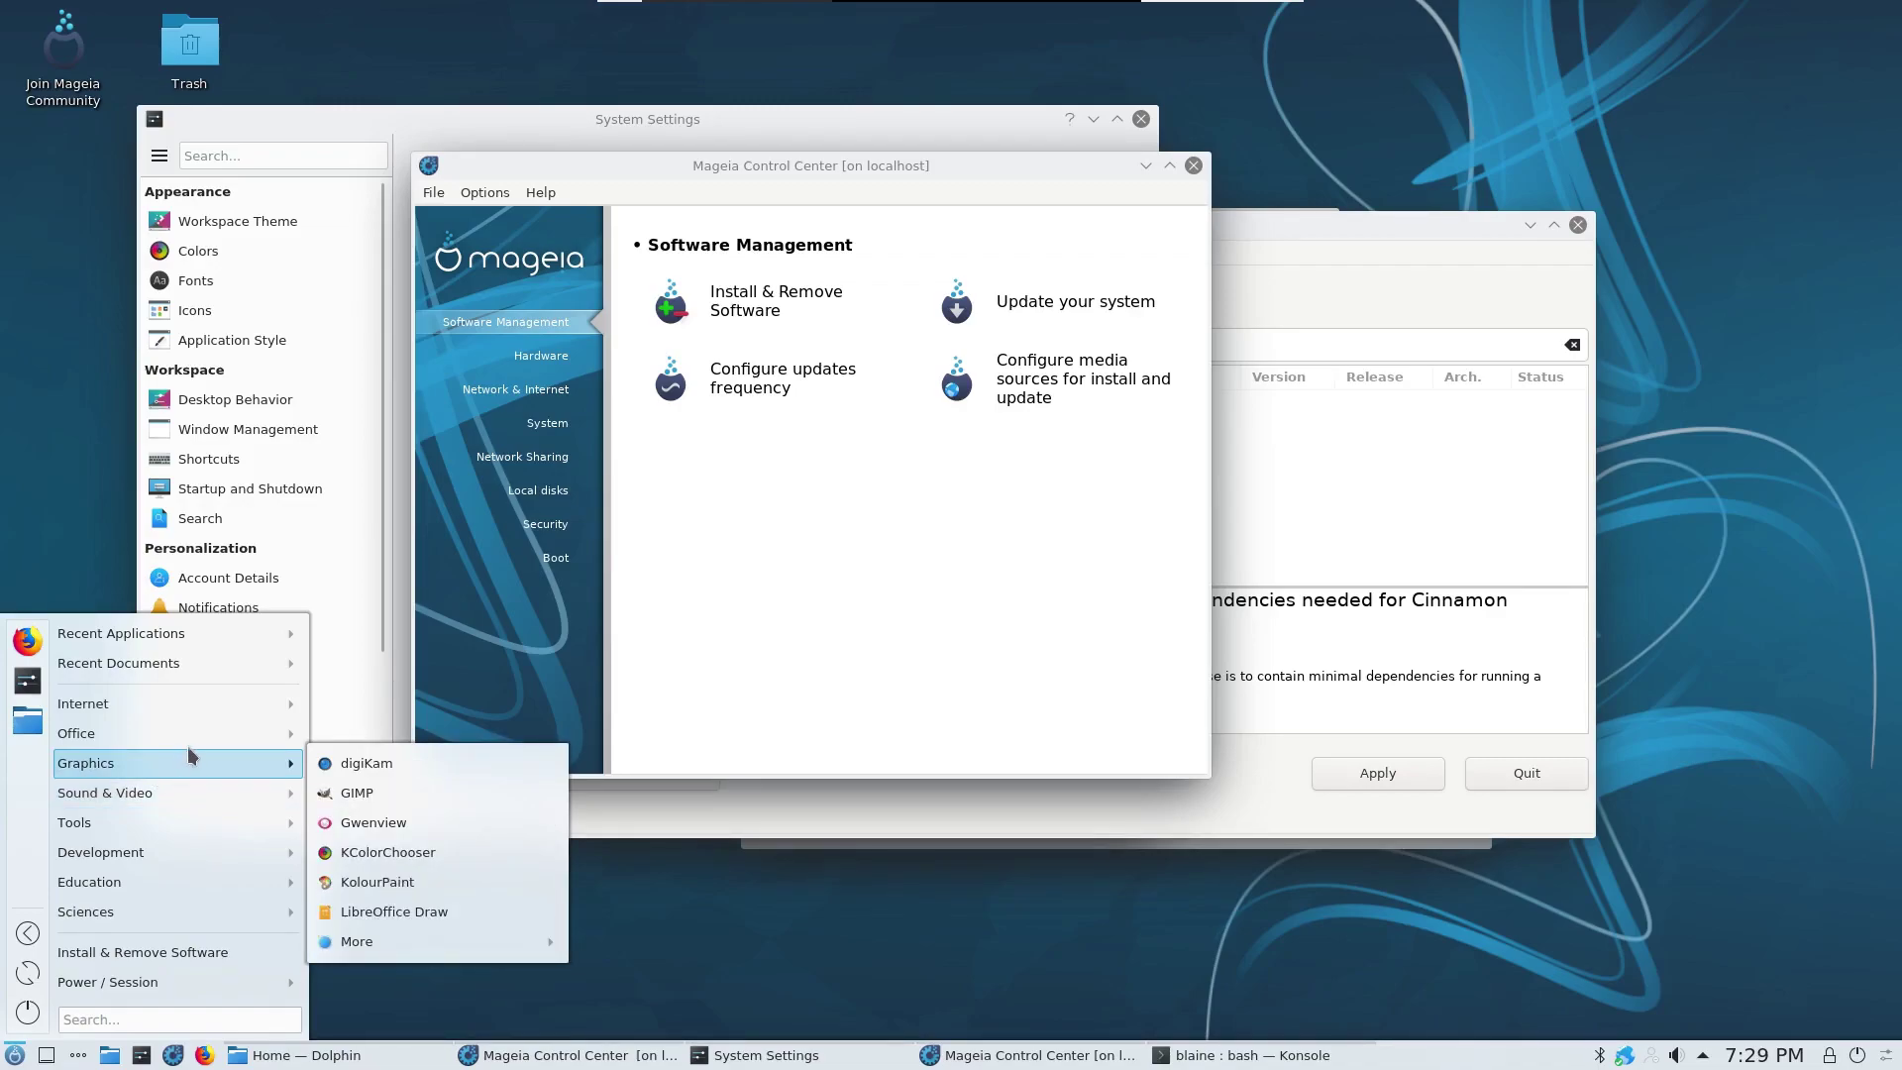
{"action": "mouse_move", "coordinate": [210, 745]}
{"action": "mouse_move", "coordinate": [218, 708]}
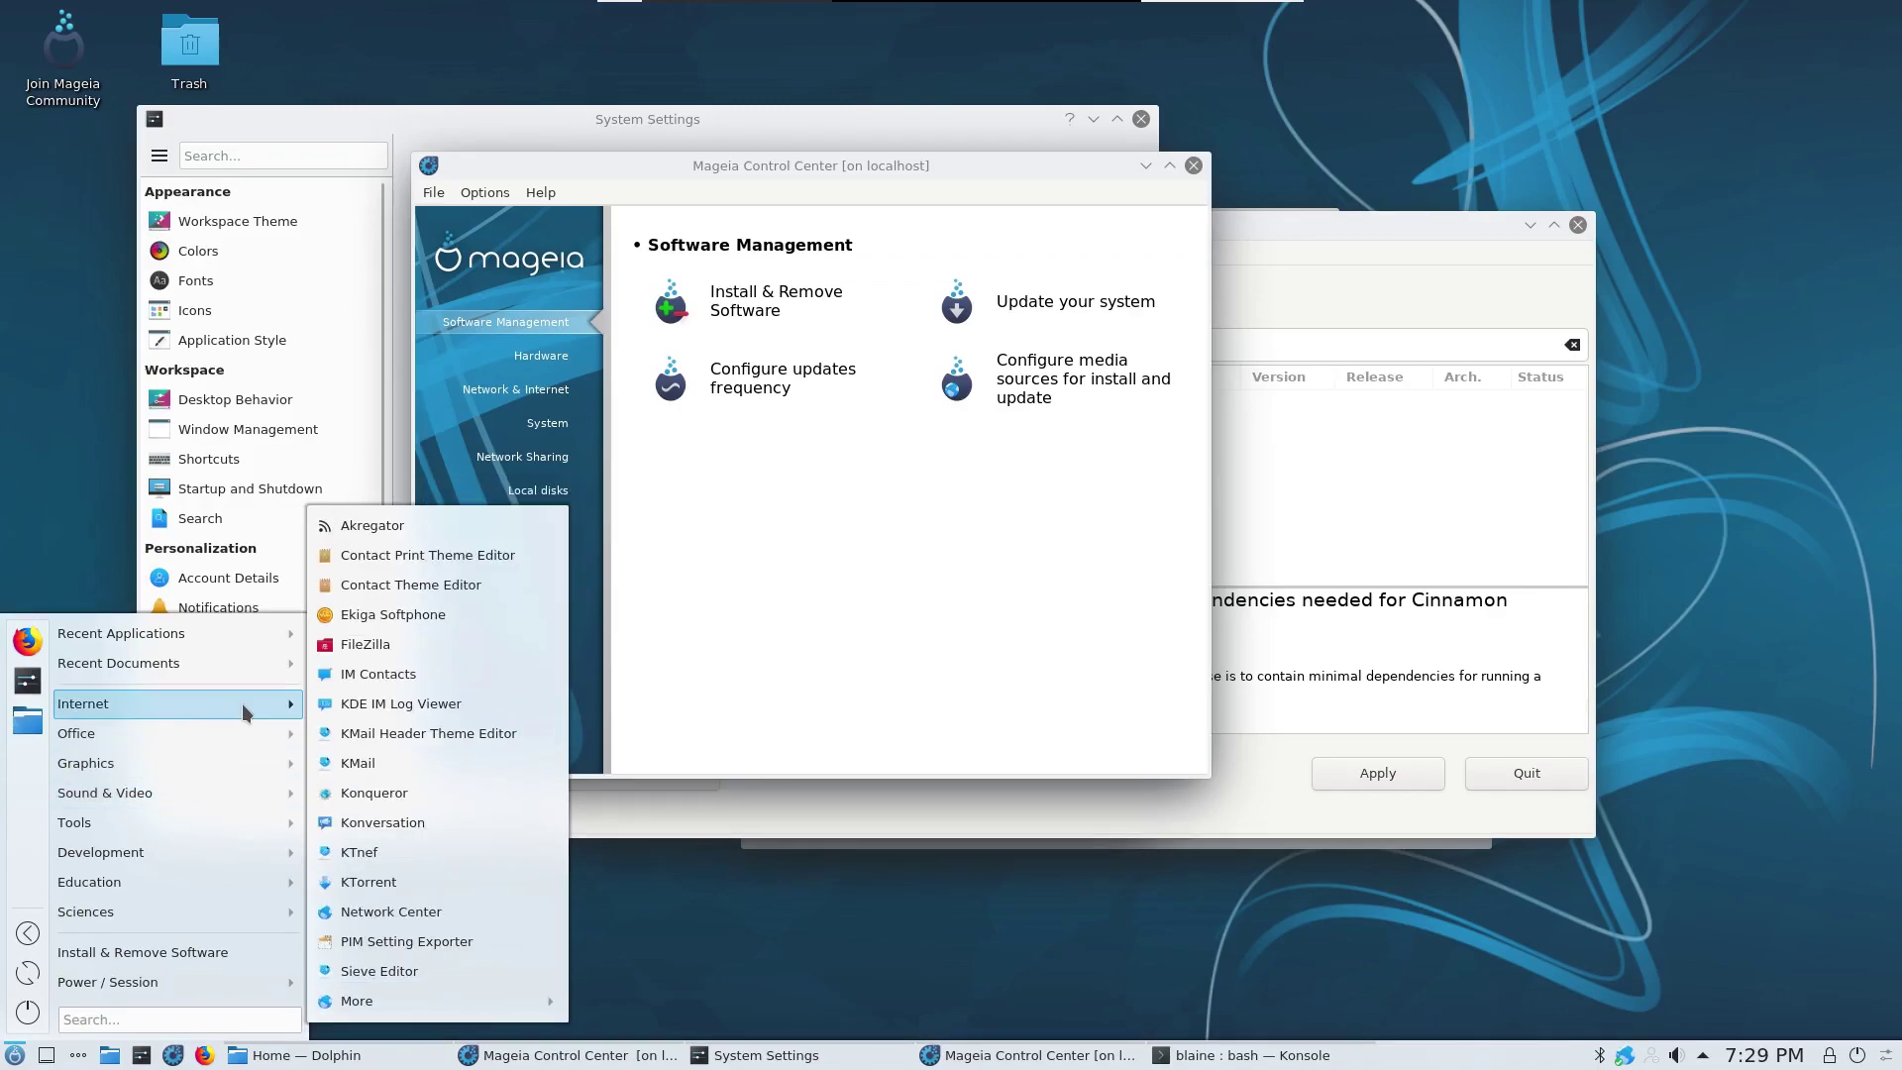
{"action": "left_click", "coordinate": [792, 543]}
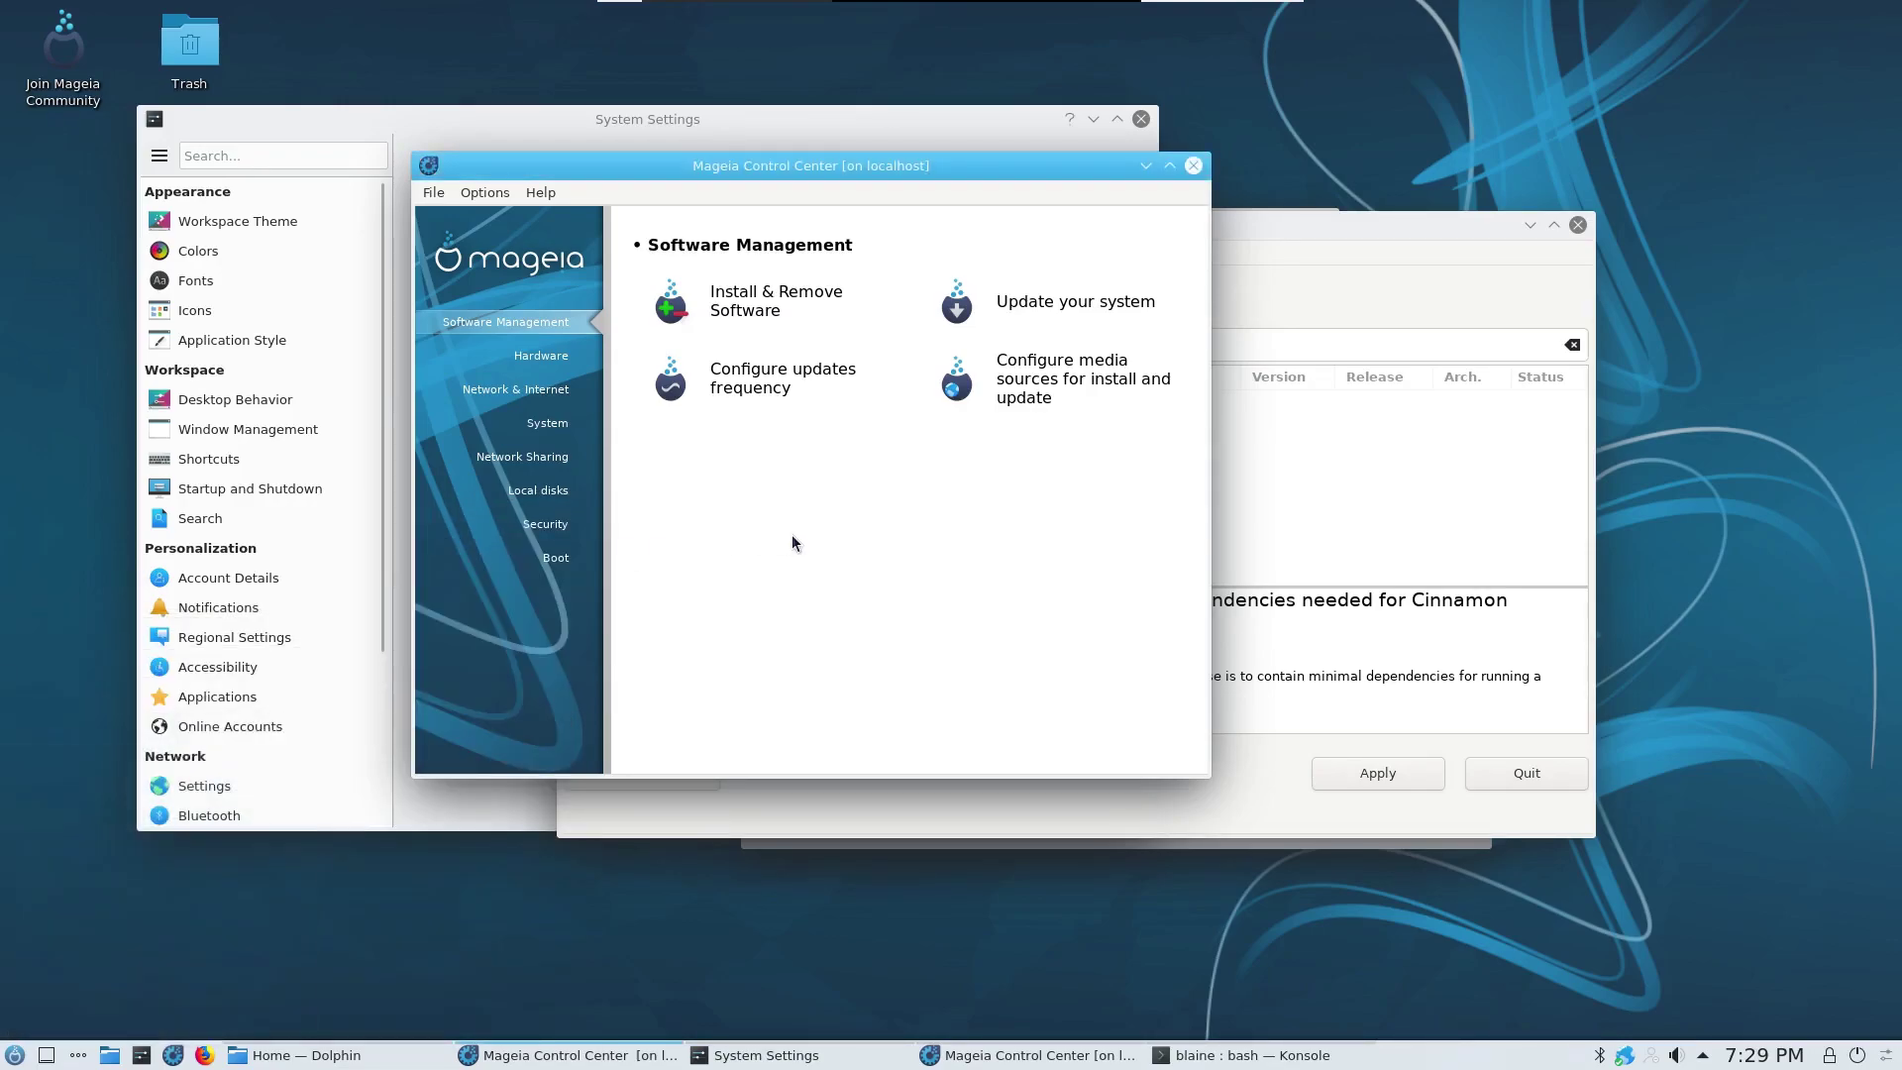
Step: Close the main Control Center and the software manager windows
{"action": "left_click", "coordinate": [1195, 170]}
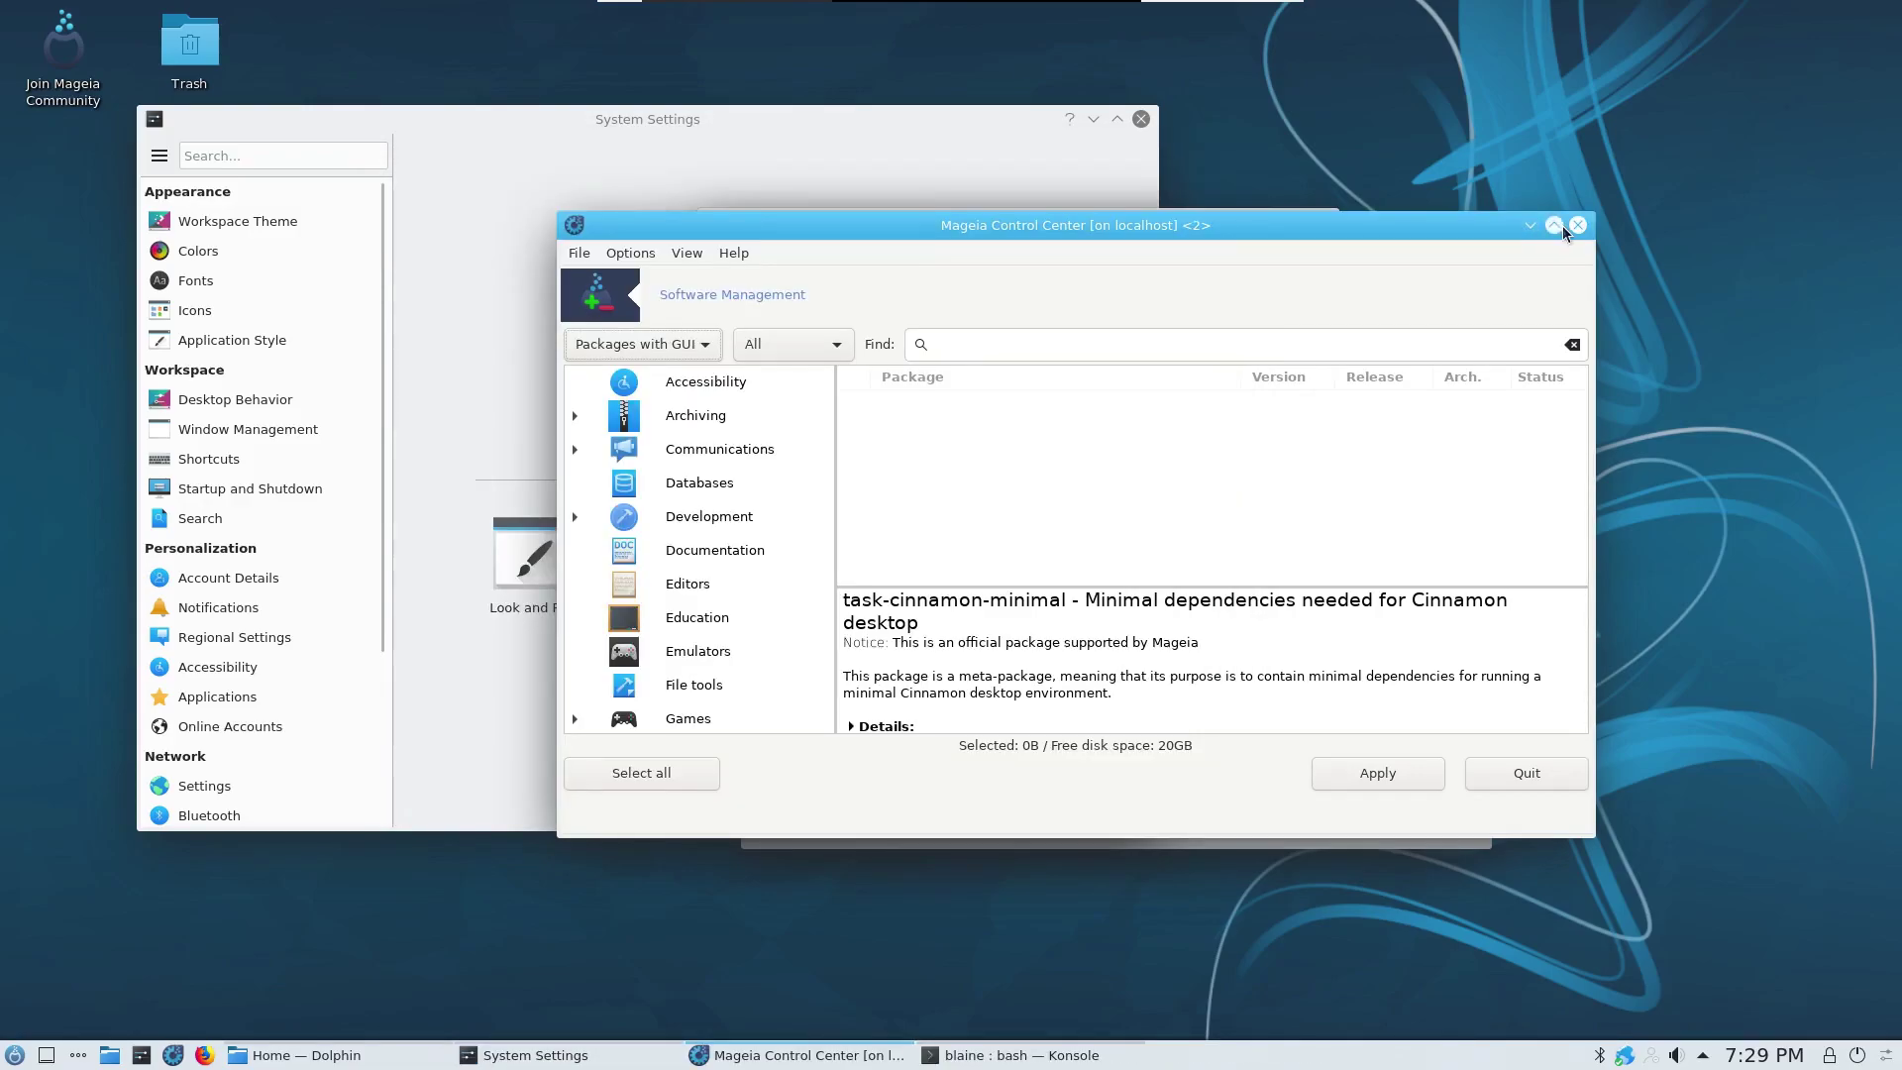
{"action": "left_click", "coordinate": [1558, 225]}
{"action": "left_click", "coordinate": [1861, 12]}
{"action": "left_click", "coordinate": [1578, 225]}
{"action": "left_click", "coordinate": [1578, 225]}
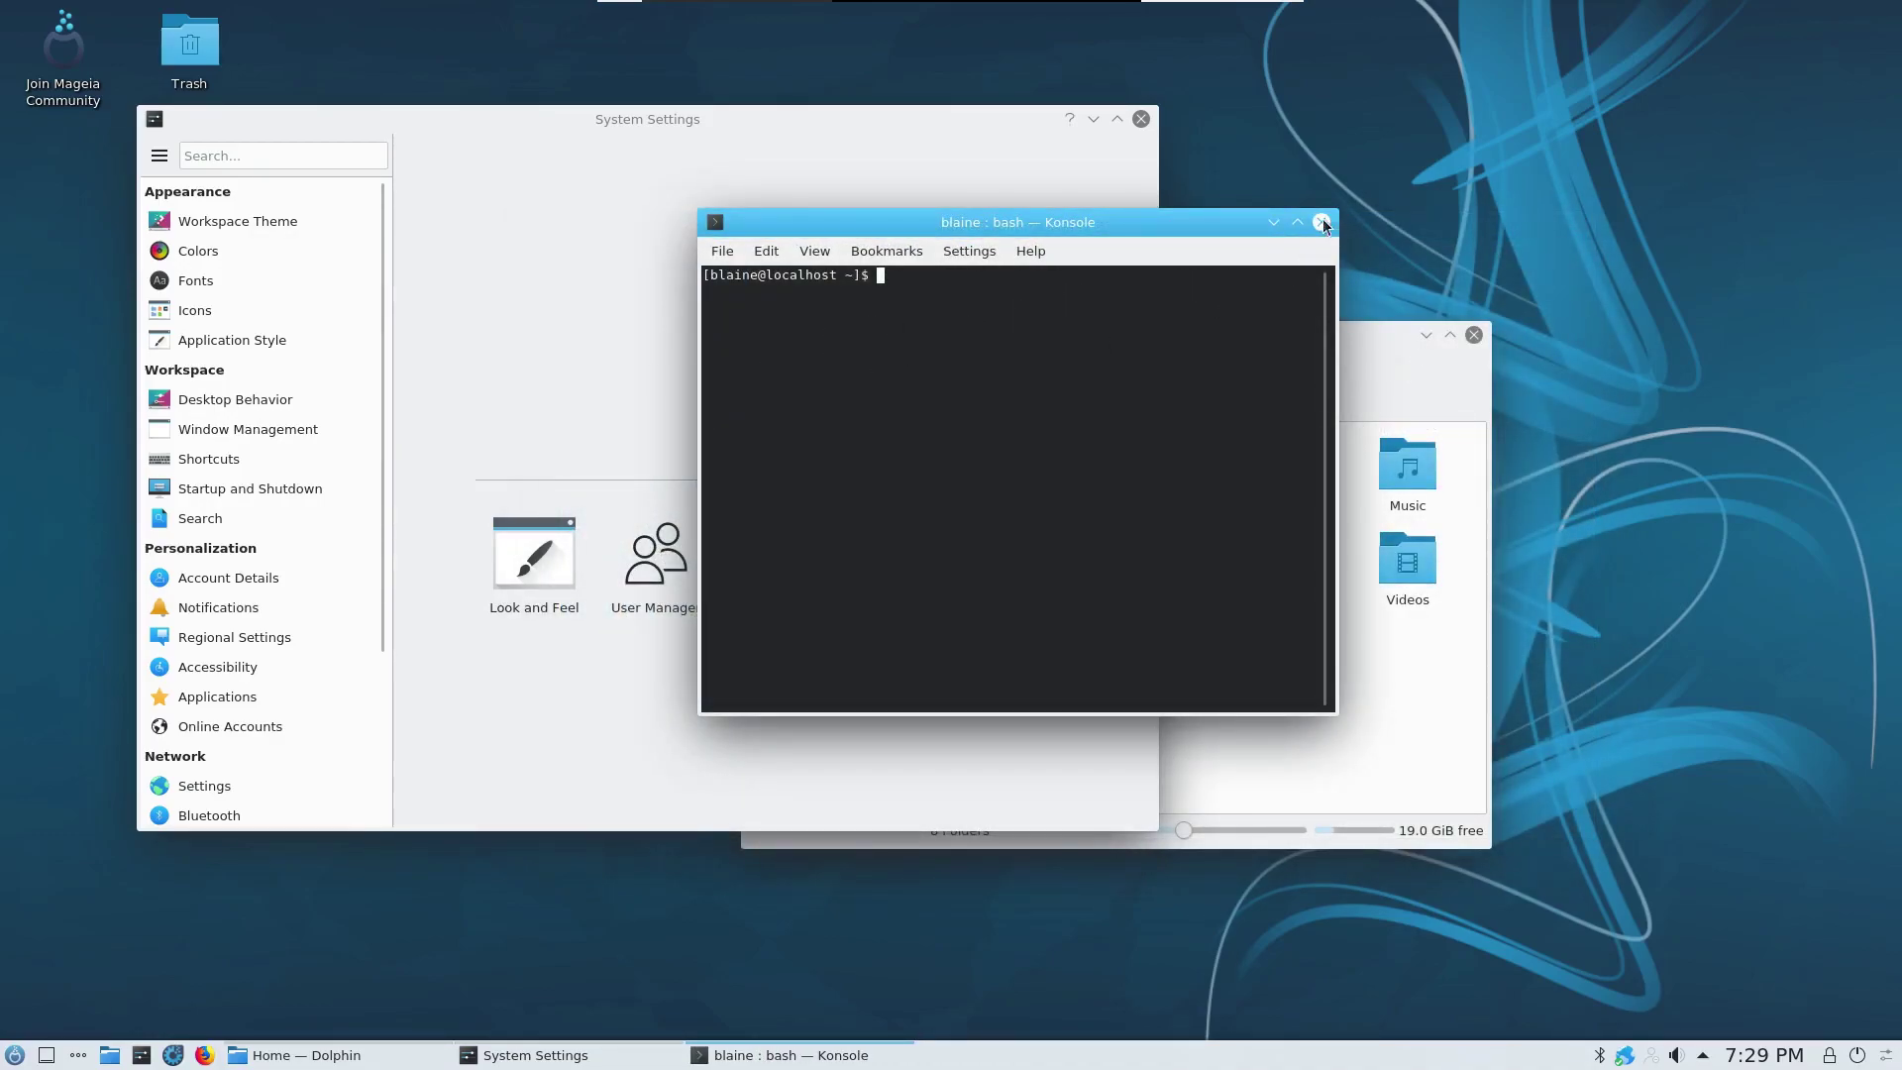
Step: Close Konsole, System Settings and Dolphin, then open and dismiss the launcher menu
{"action": "left_click", "coordinate": [1323, 223]}
{"action": "left_click", "coordinate": [1141, 119]}
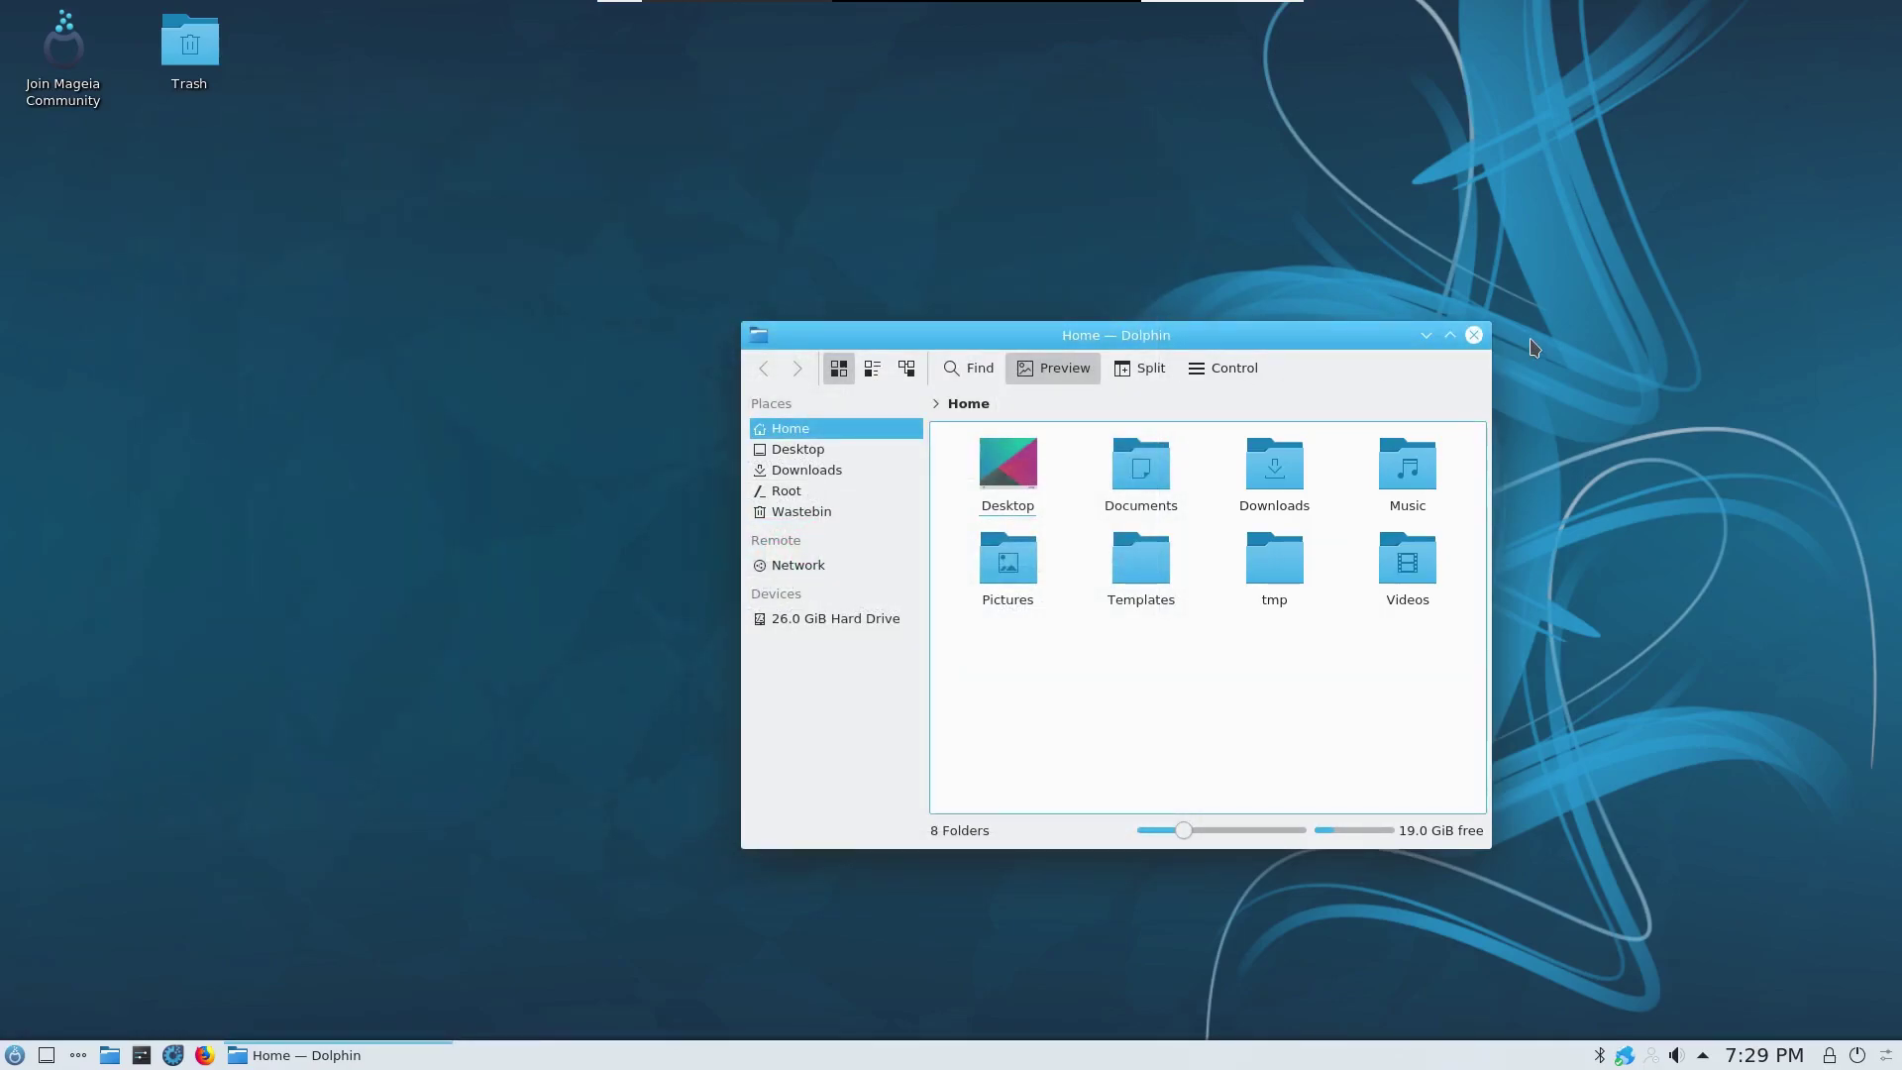
{"action": "left_click", "coordinate": [1473, 335]}
{"action": "left_click", "coordinate": [12, 1056]}
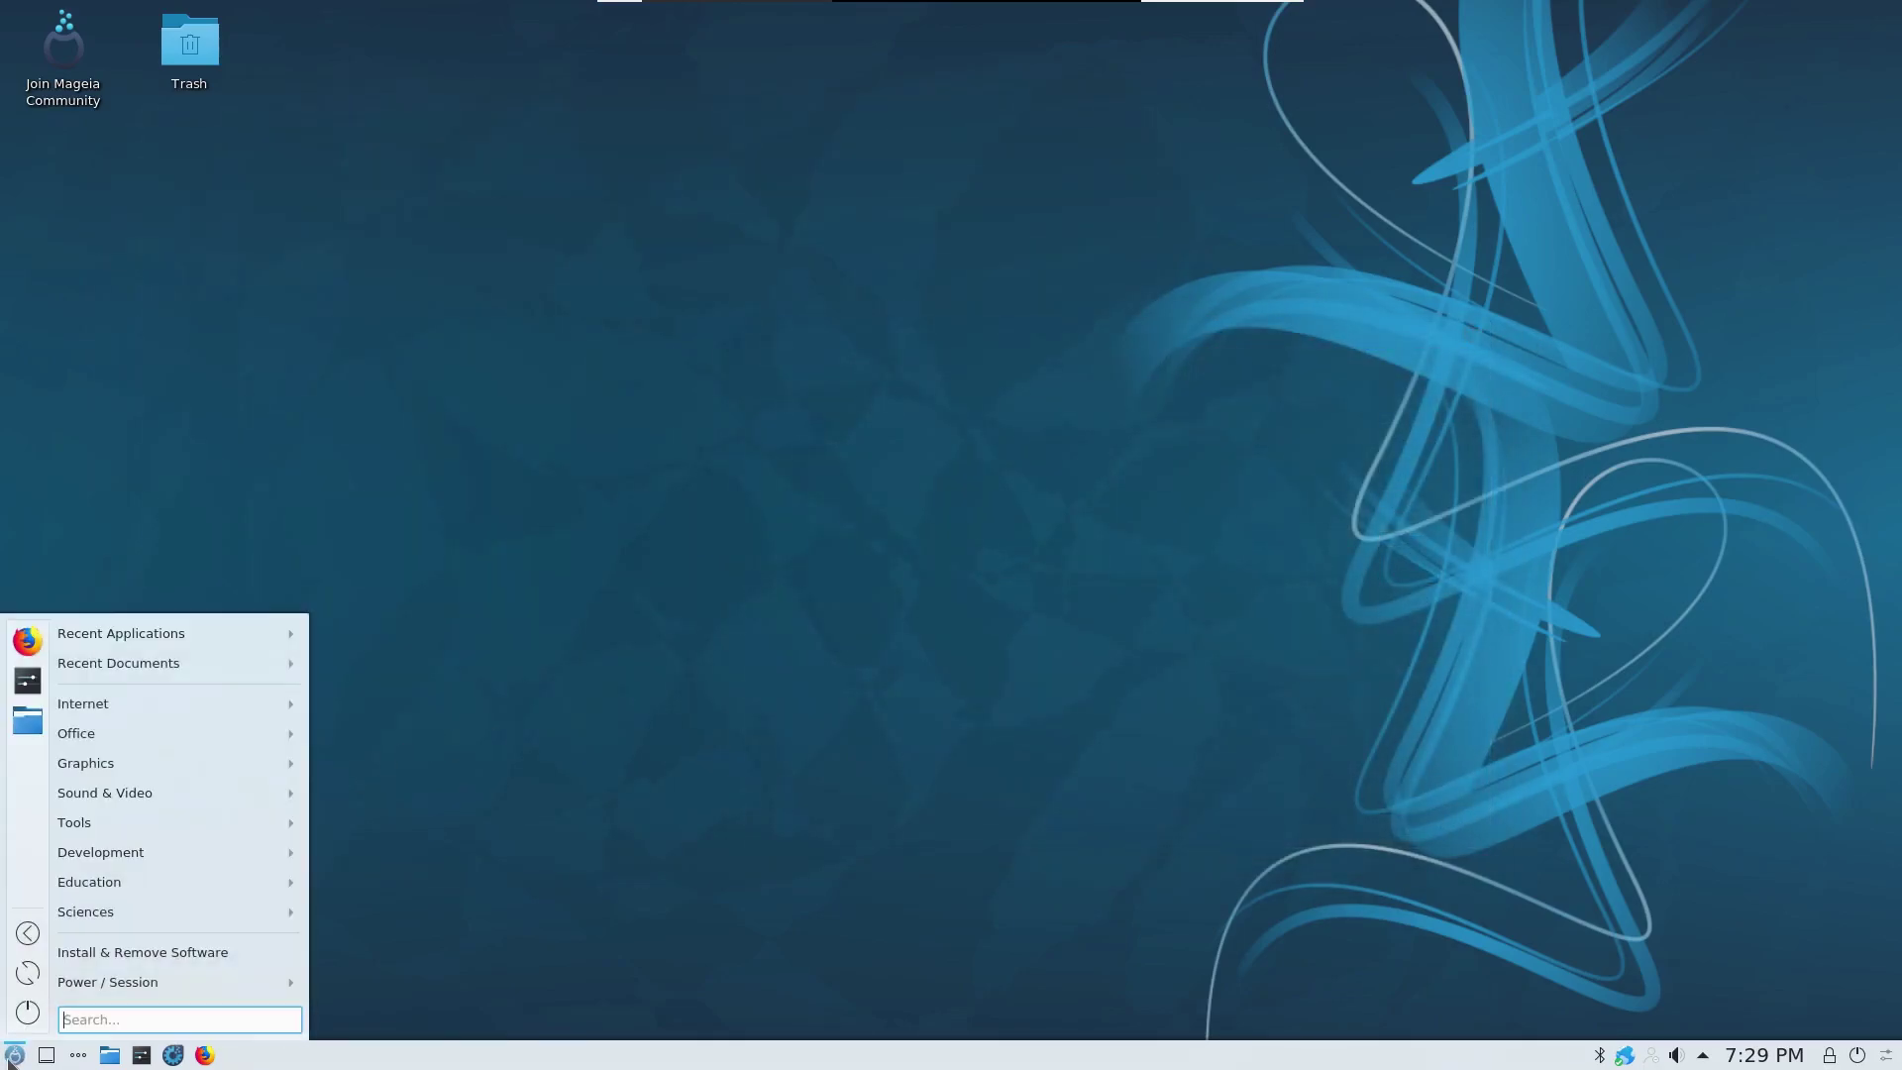
{"action": "left_click", "coordinate": [28, 932]}
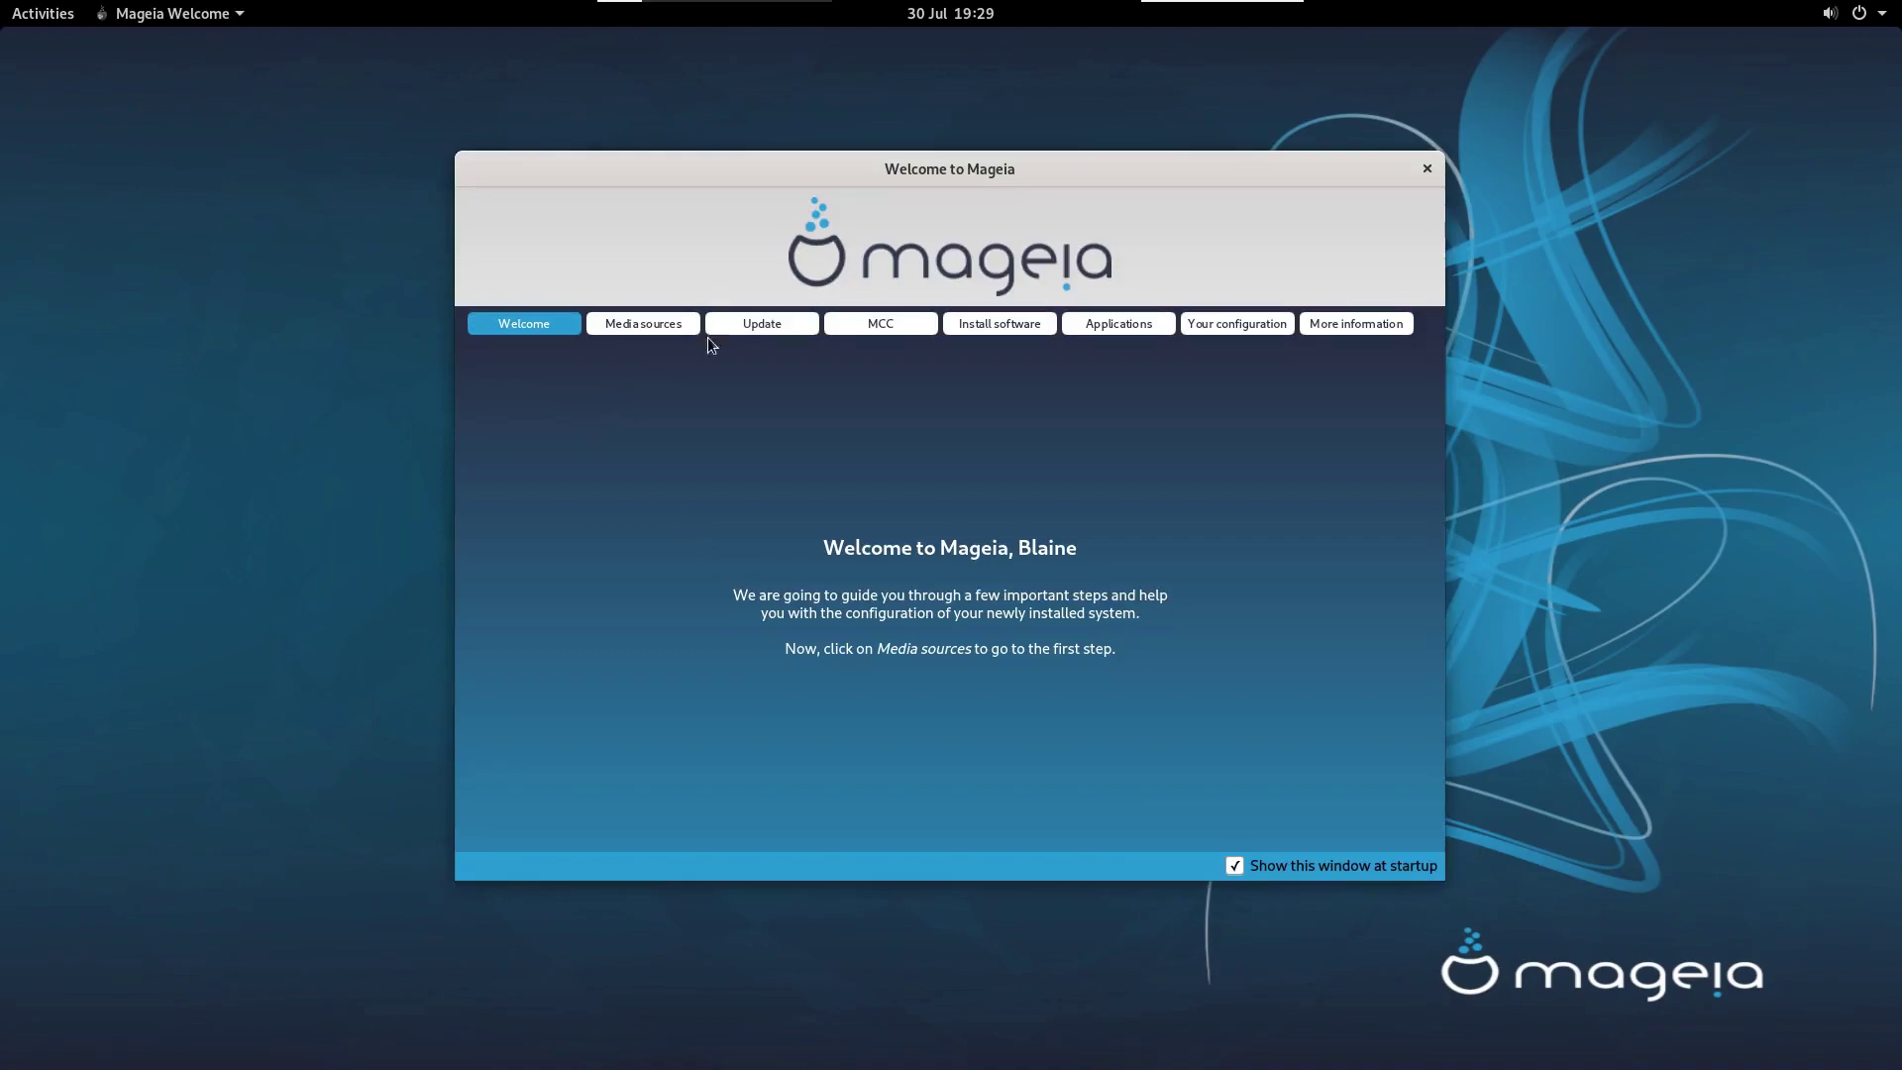
Step: Close the Welcome window and scroll through all installed apps in the GNOME grid
{"action": "left_click", "coordinate": [1425, 169]}
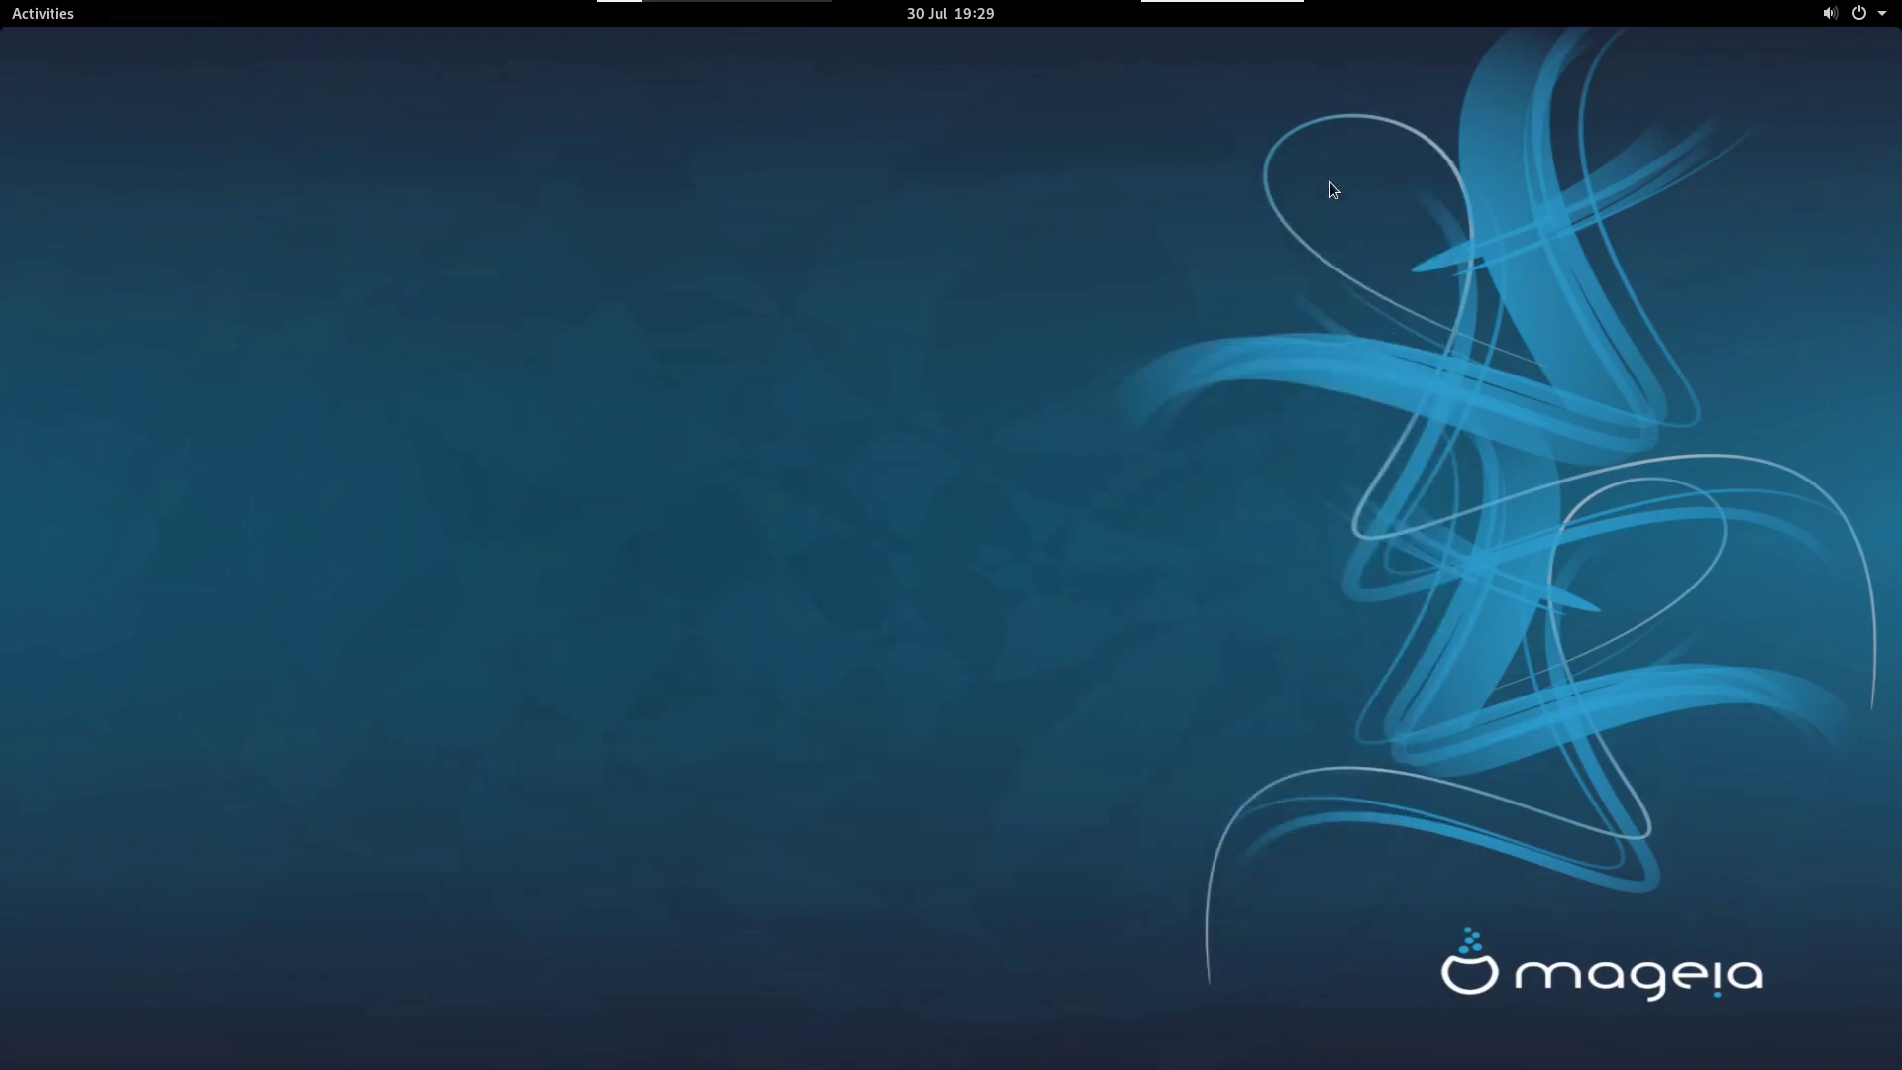
{"action": "left_click", "coordinate": [45, 14]}
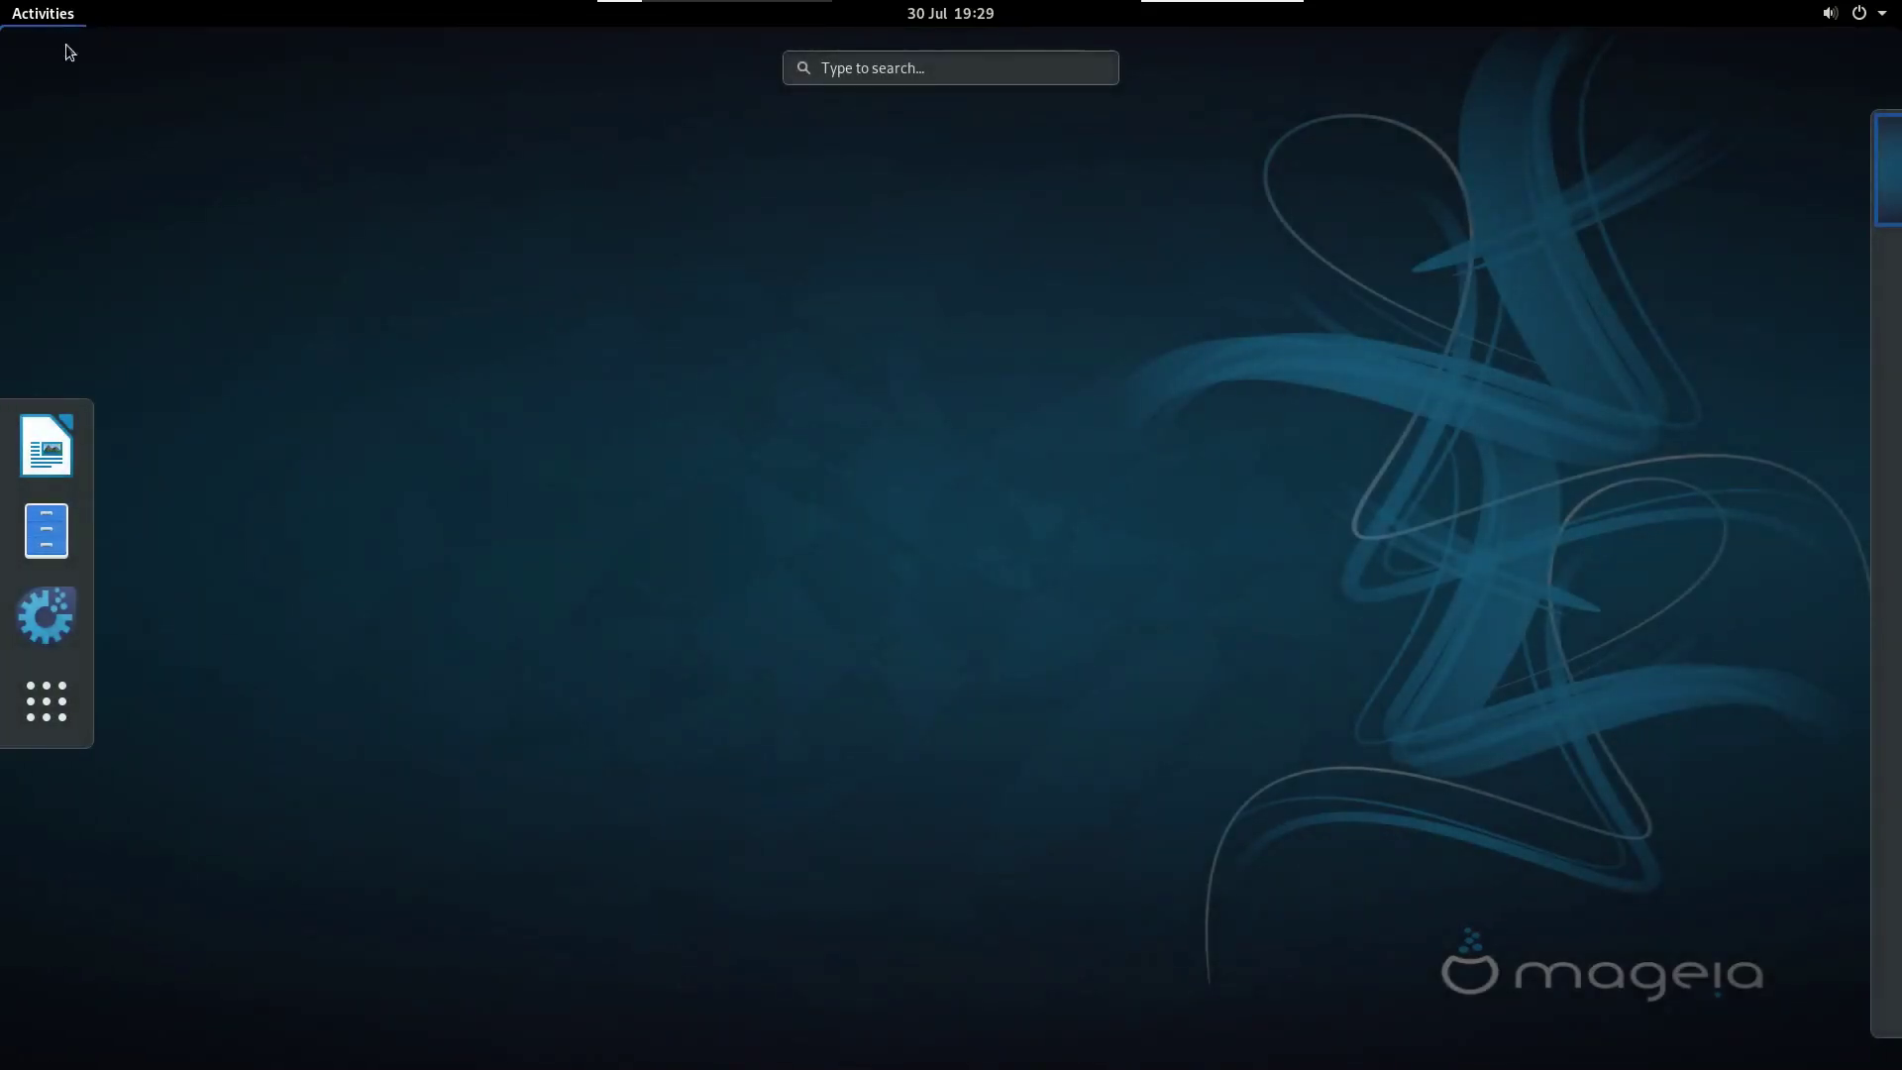
{"action": "left_click", "coordinate": [49, 726]}
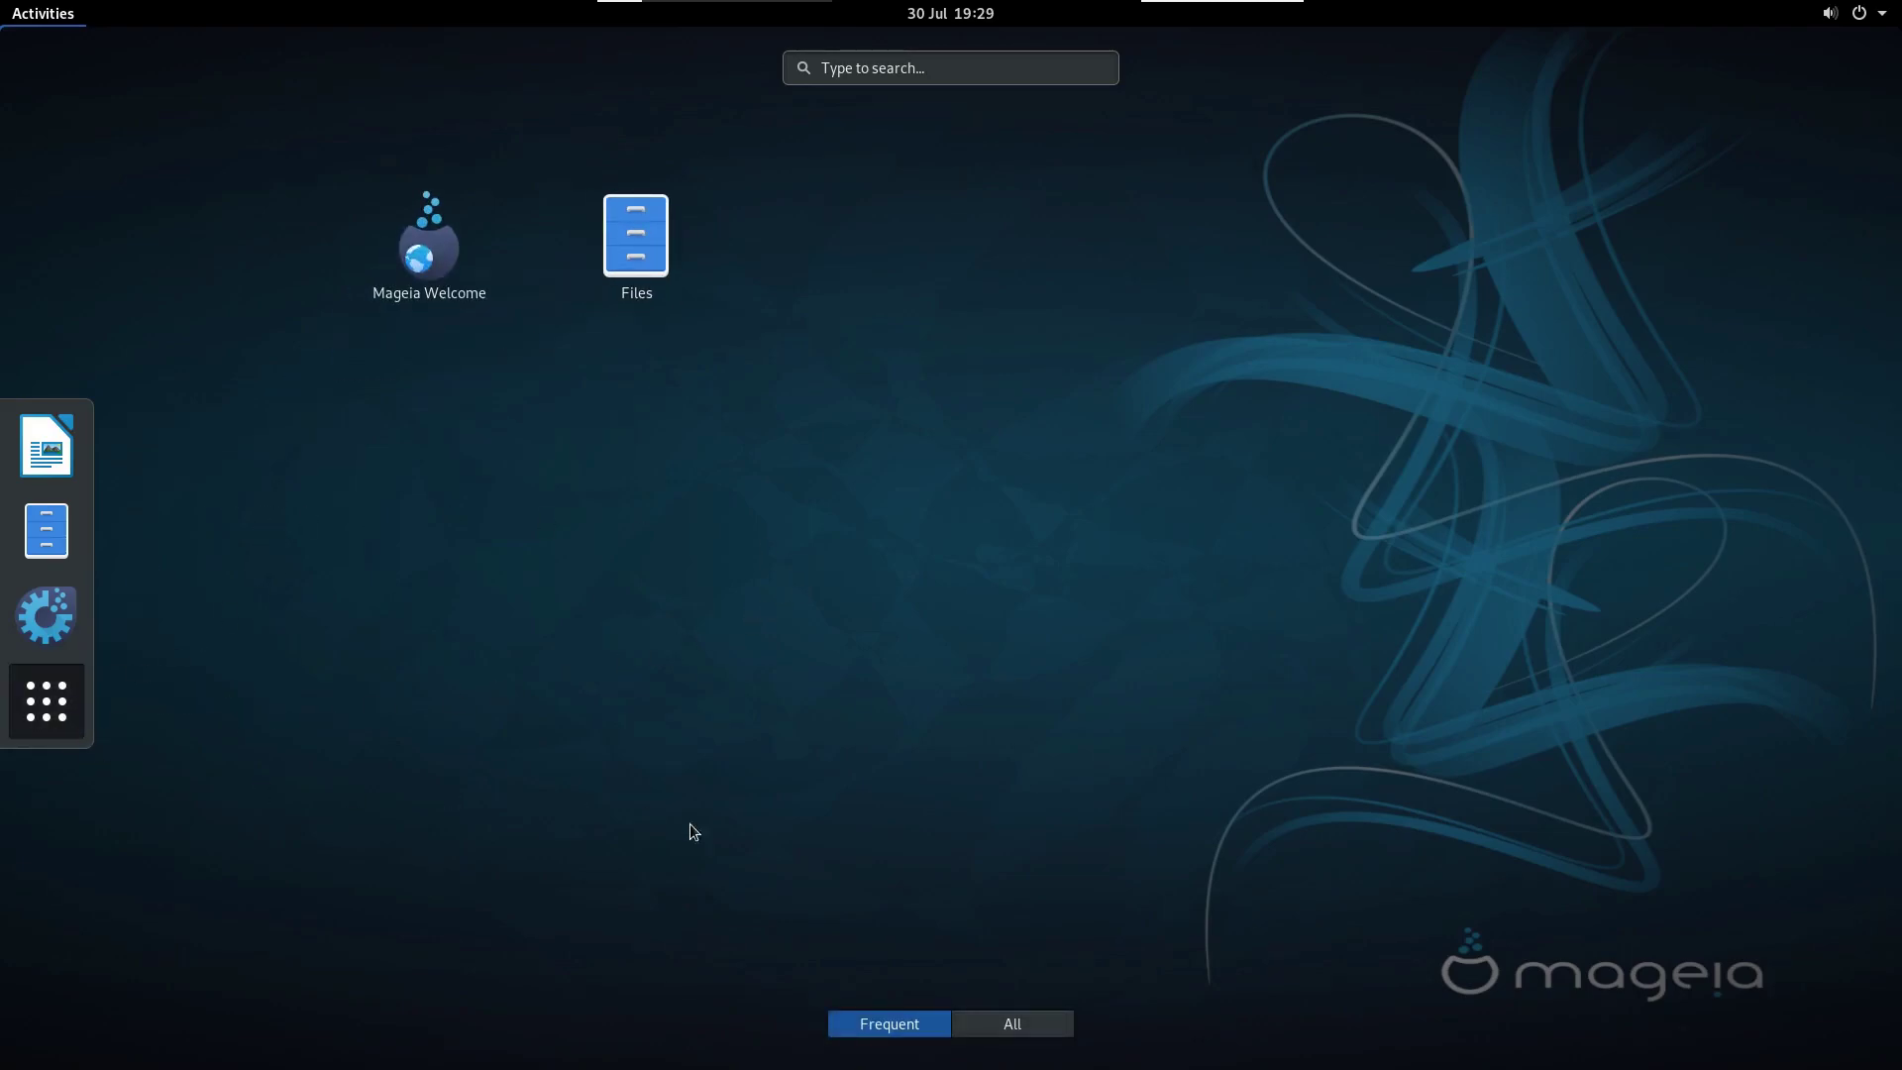
{"action": "left_click", "coordinate": [981, 1015]}
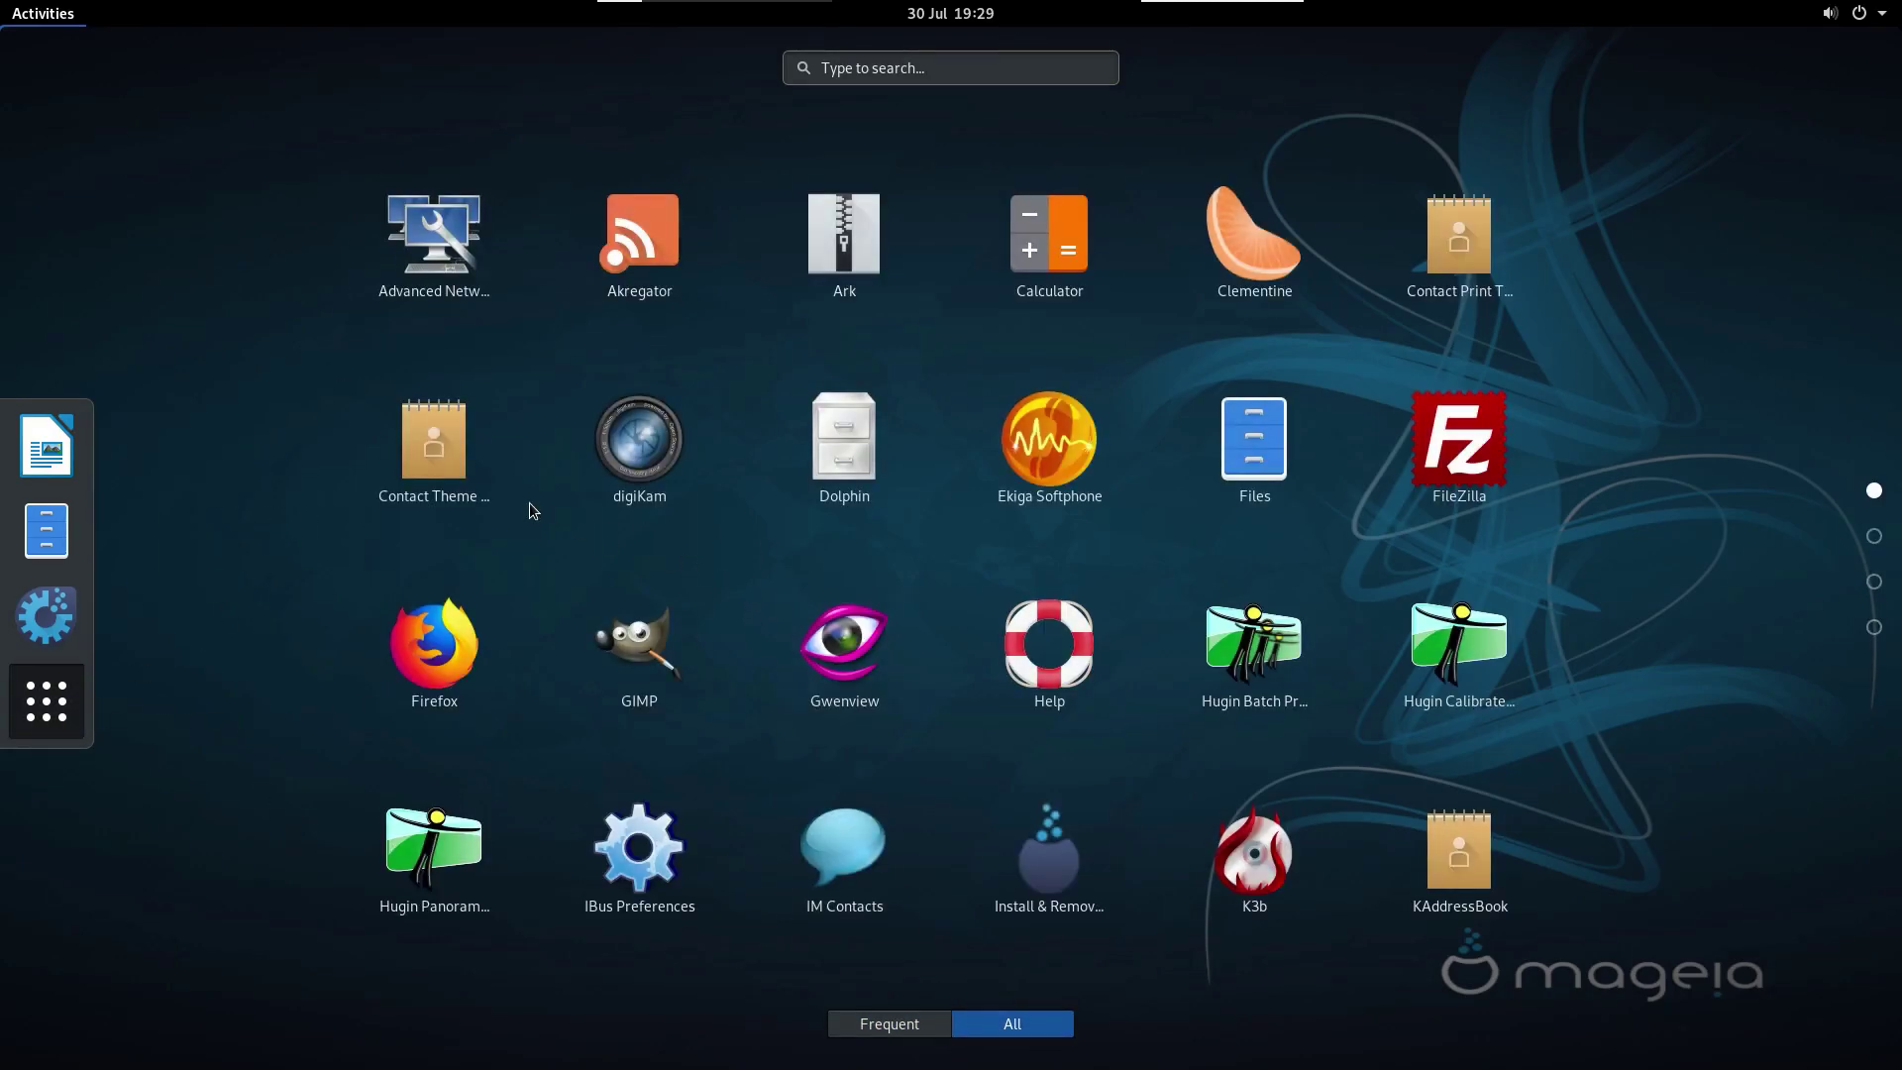
{"action": "scroll", "coordinate": [529, 502], "scroll_direction": "down", "scroll_amount": 3}
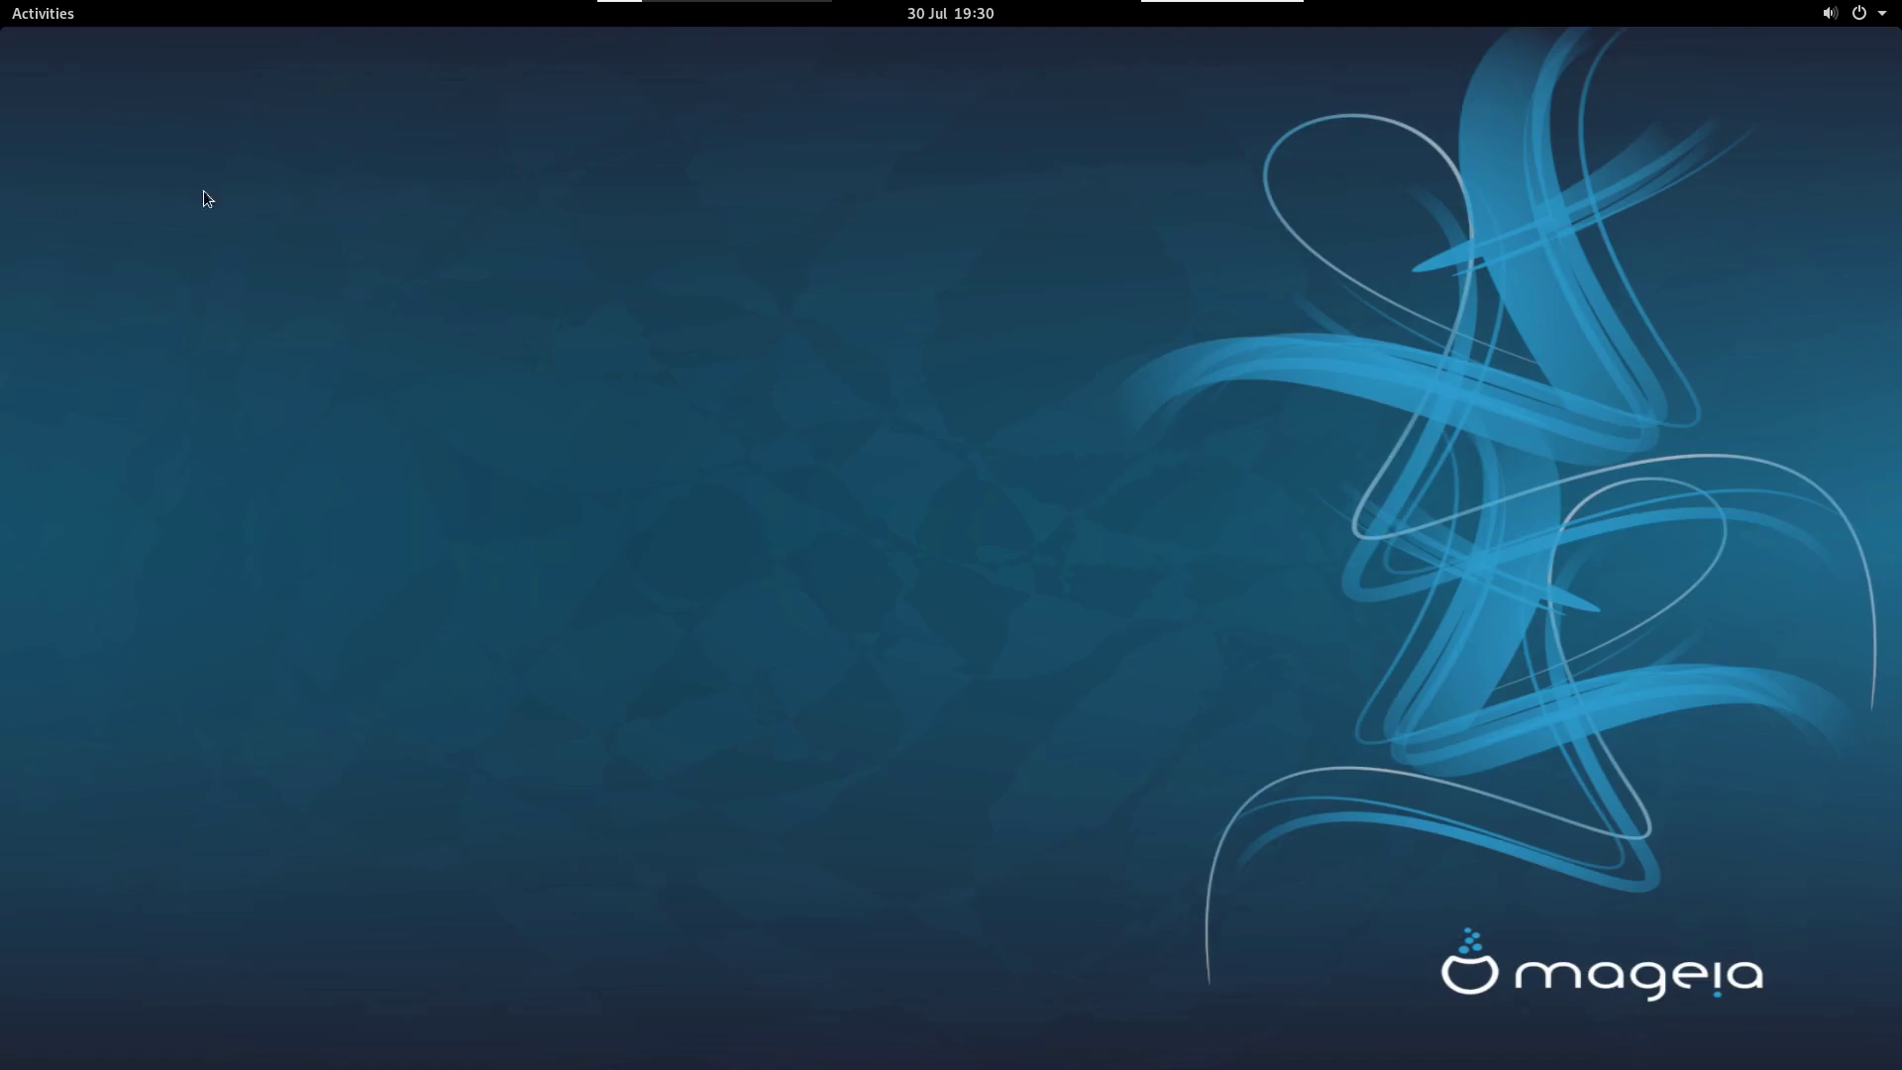
{"action": "left_click", "coordinate": [43, 13]}
Step: Return to the desktop and peek at the calendar and system status menus
{"action": "left_click", "coordinate": [89, 119]}
{"action": "left_click", "coordinate": [967, 14]}
{"action": "left_click", "coordinate": [1007, 42]}
{"action": "left_click", "coordinate": [1858, 13]}
{"action": "left_click", "coordinate": [1392, 422]}
{"action": "left_click", "coordinate": [46, 20]}
{"action": "left_click", "coordinate": [46, 19]}
Step: Open Files at Home, move it right, and search the overview for 'mag'
{"action": "key", "text": "super"}
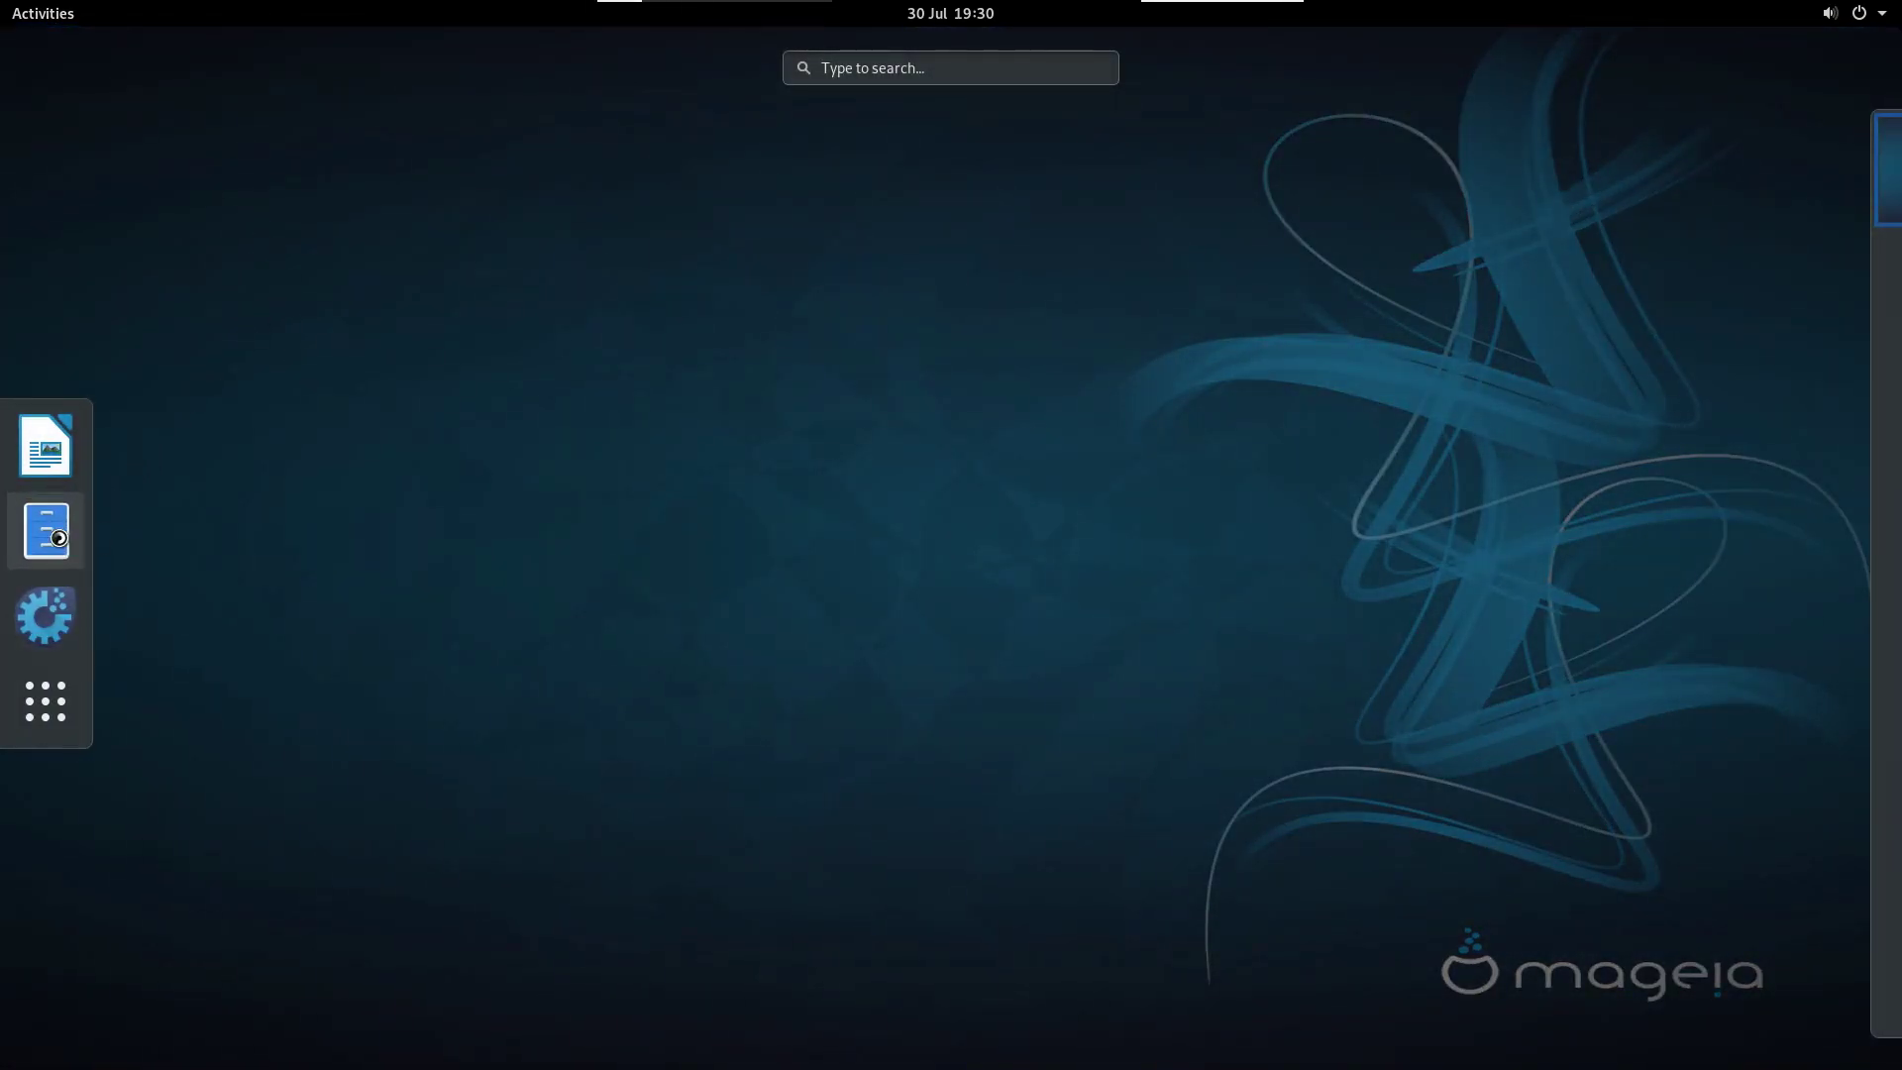
{"action": "left_click", "coordinate": [46, 530]}
{"action": "left_click_drag", "start_coordinate": [537, 187], "coordinate": [1018, 213]}
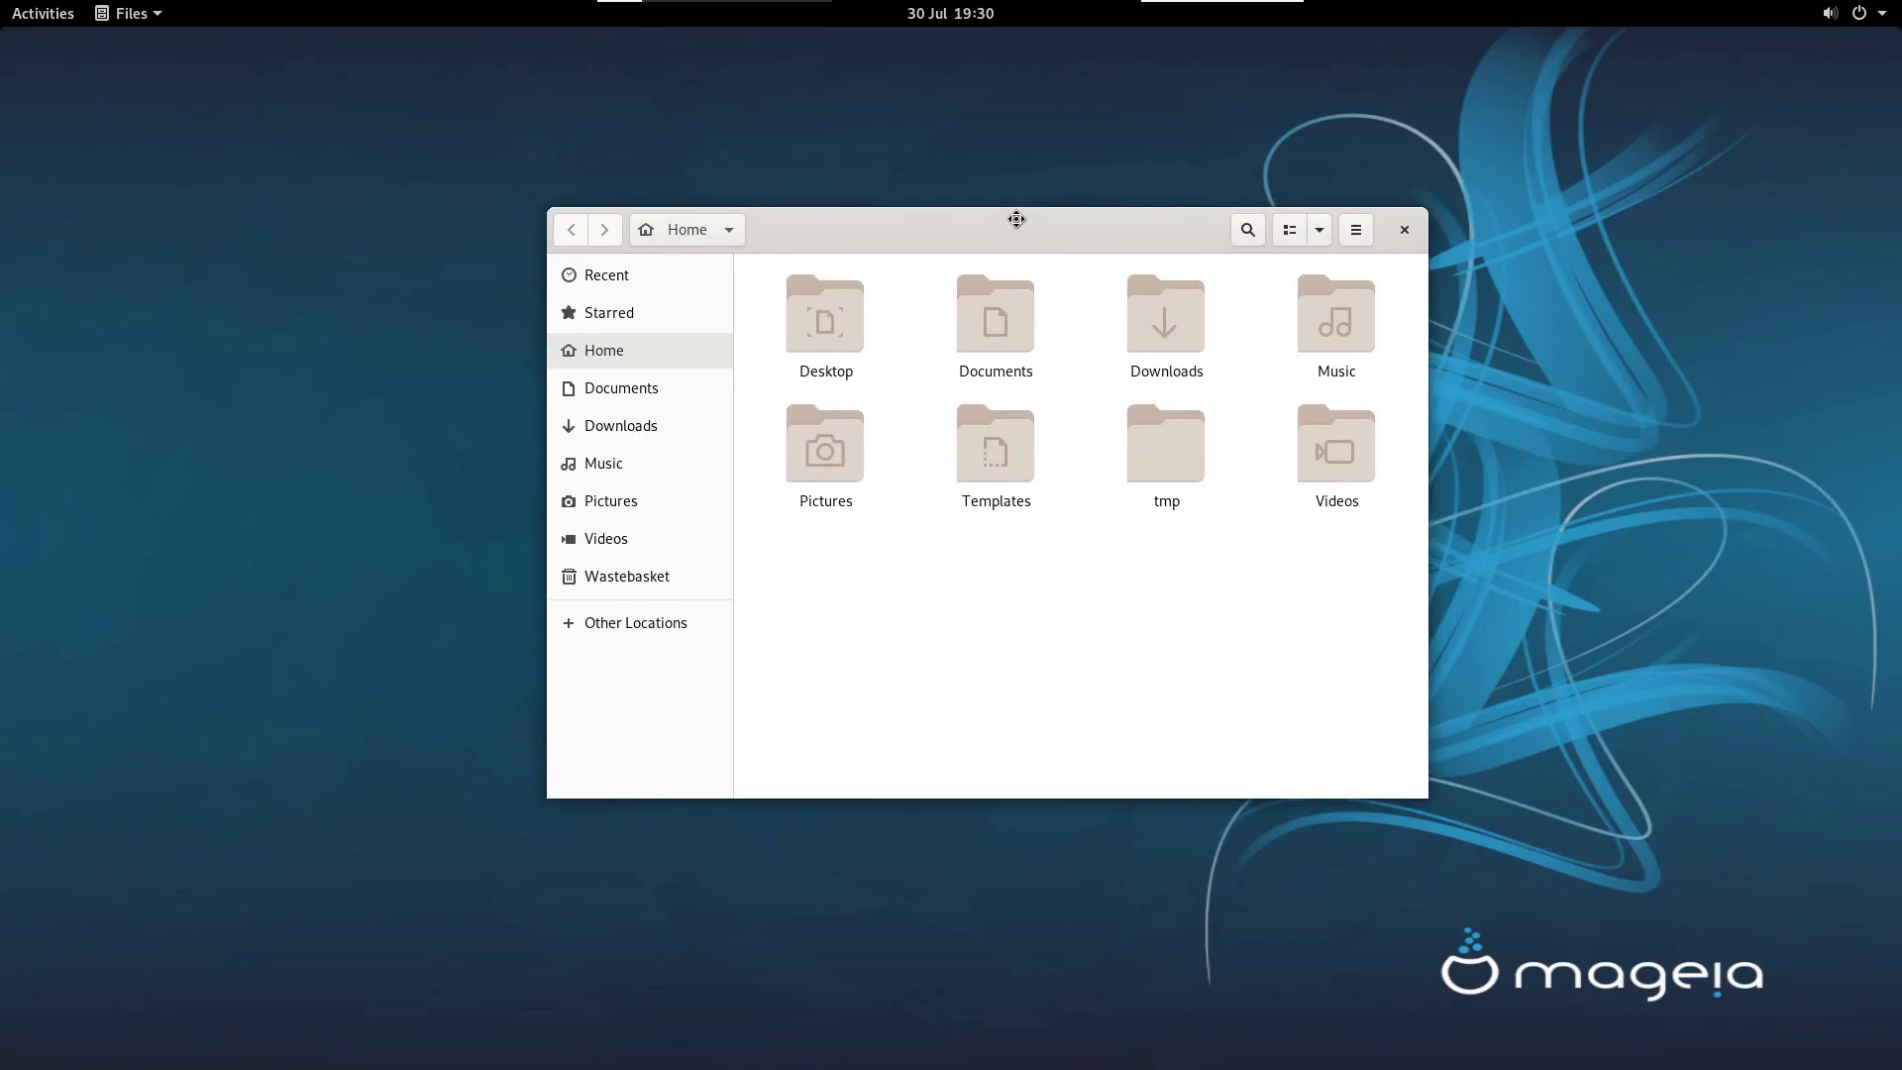
{"action": "key", "text": "super"}
{"action": "type", "text": "mag"}
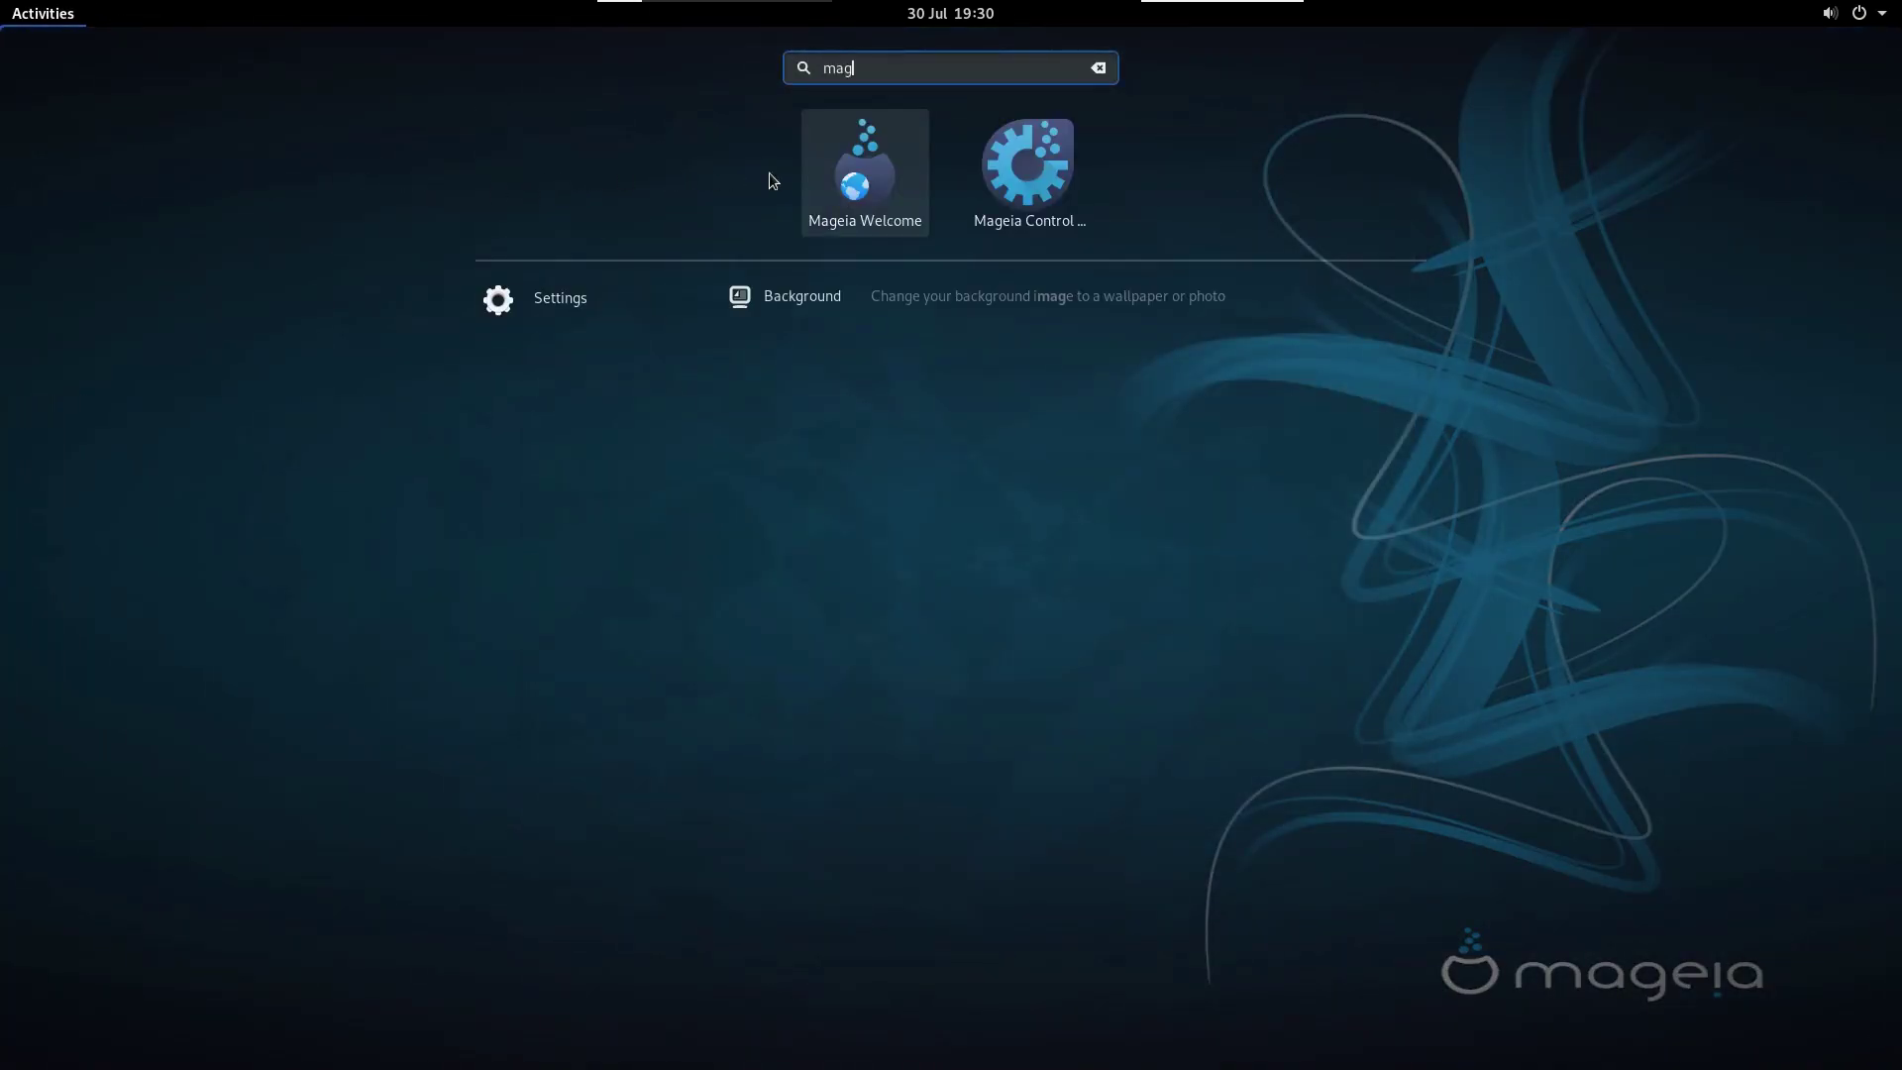
Step: Launch Mageia Welcome and view its Media sources, Update and MCC pages
{"action": "left_click", "coordinate": [844, 162]}
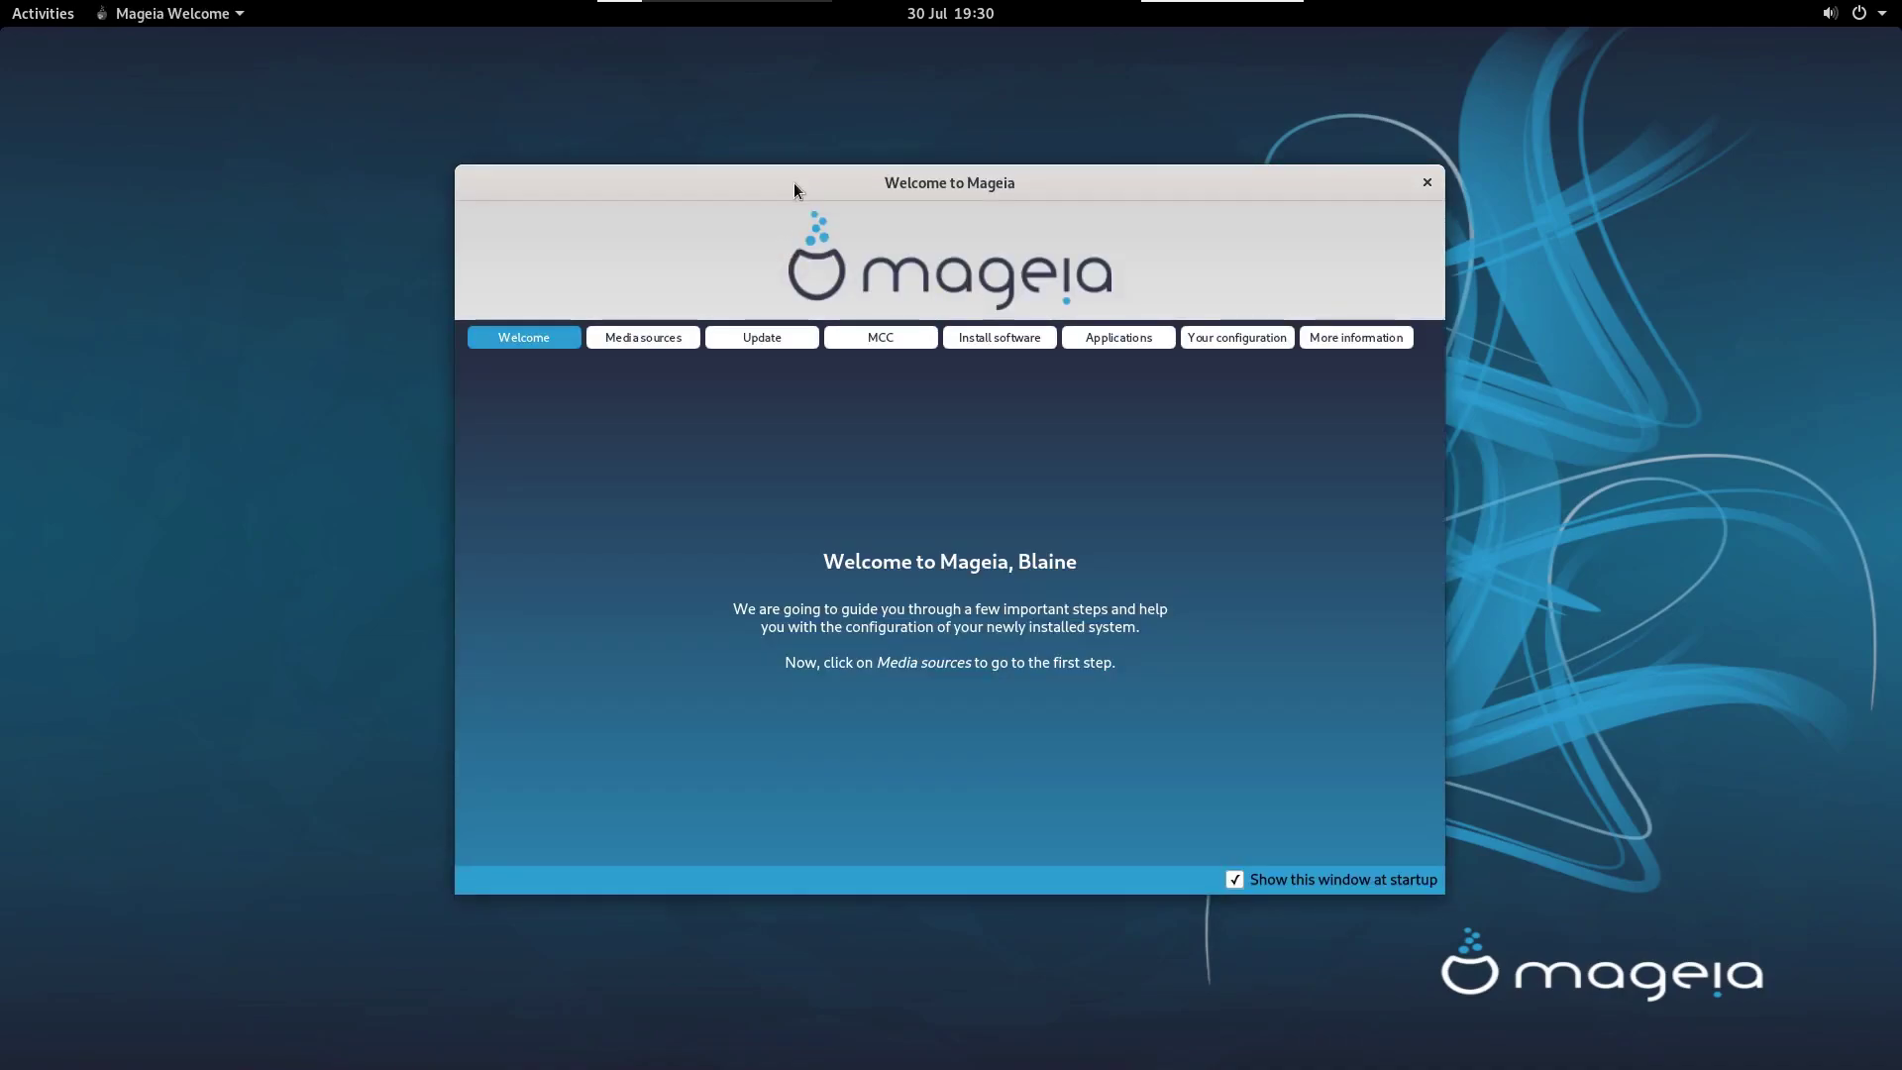
{"action": "left_click_drag", "start_coordinate": [793, 183], "coordinate": [675, 181]}
{"action": "left_click", "coordinate": [531, 333]}
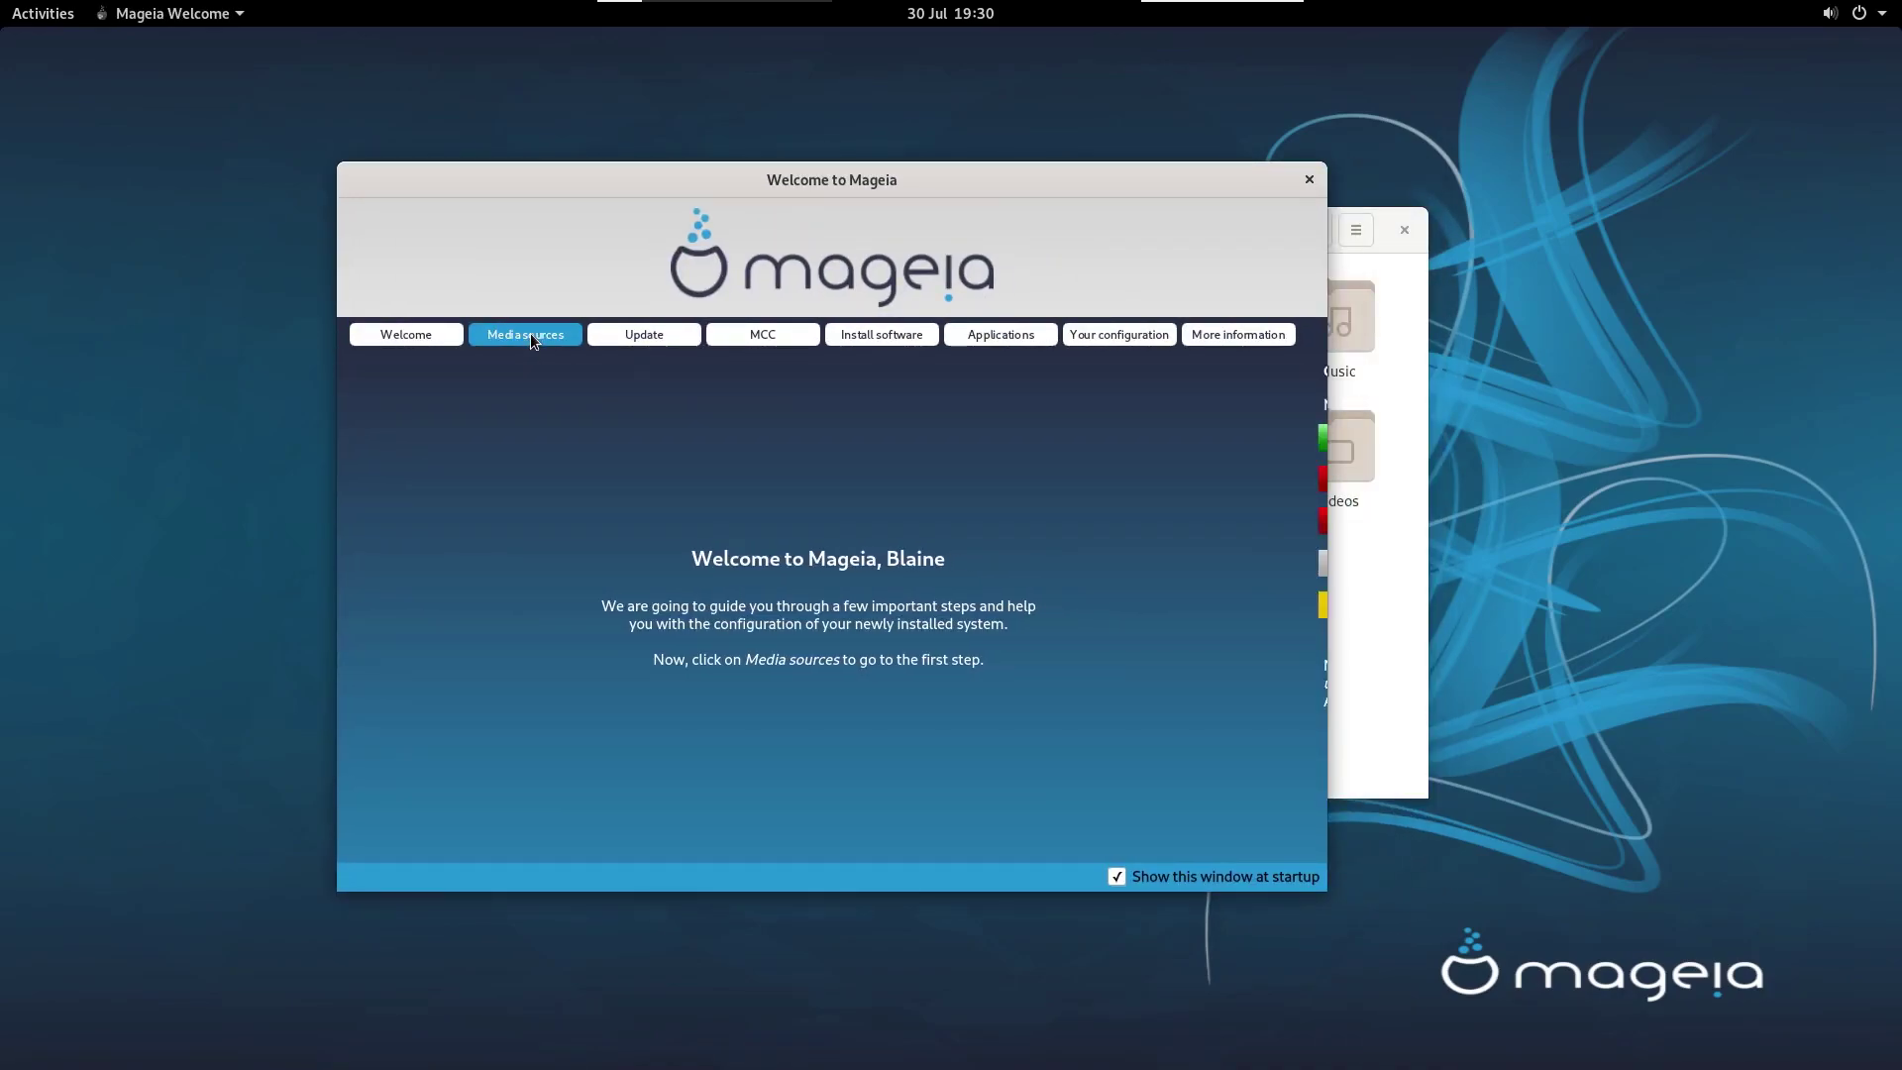
{"action": "left_click", "coordinate": [680, 334]}
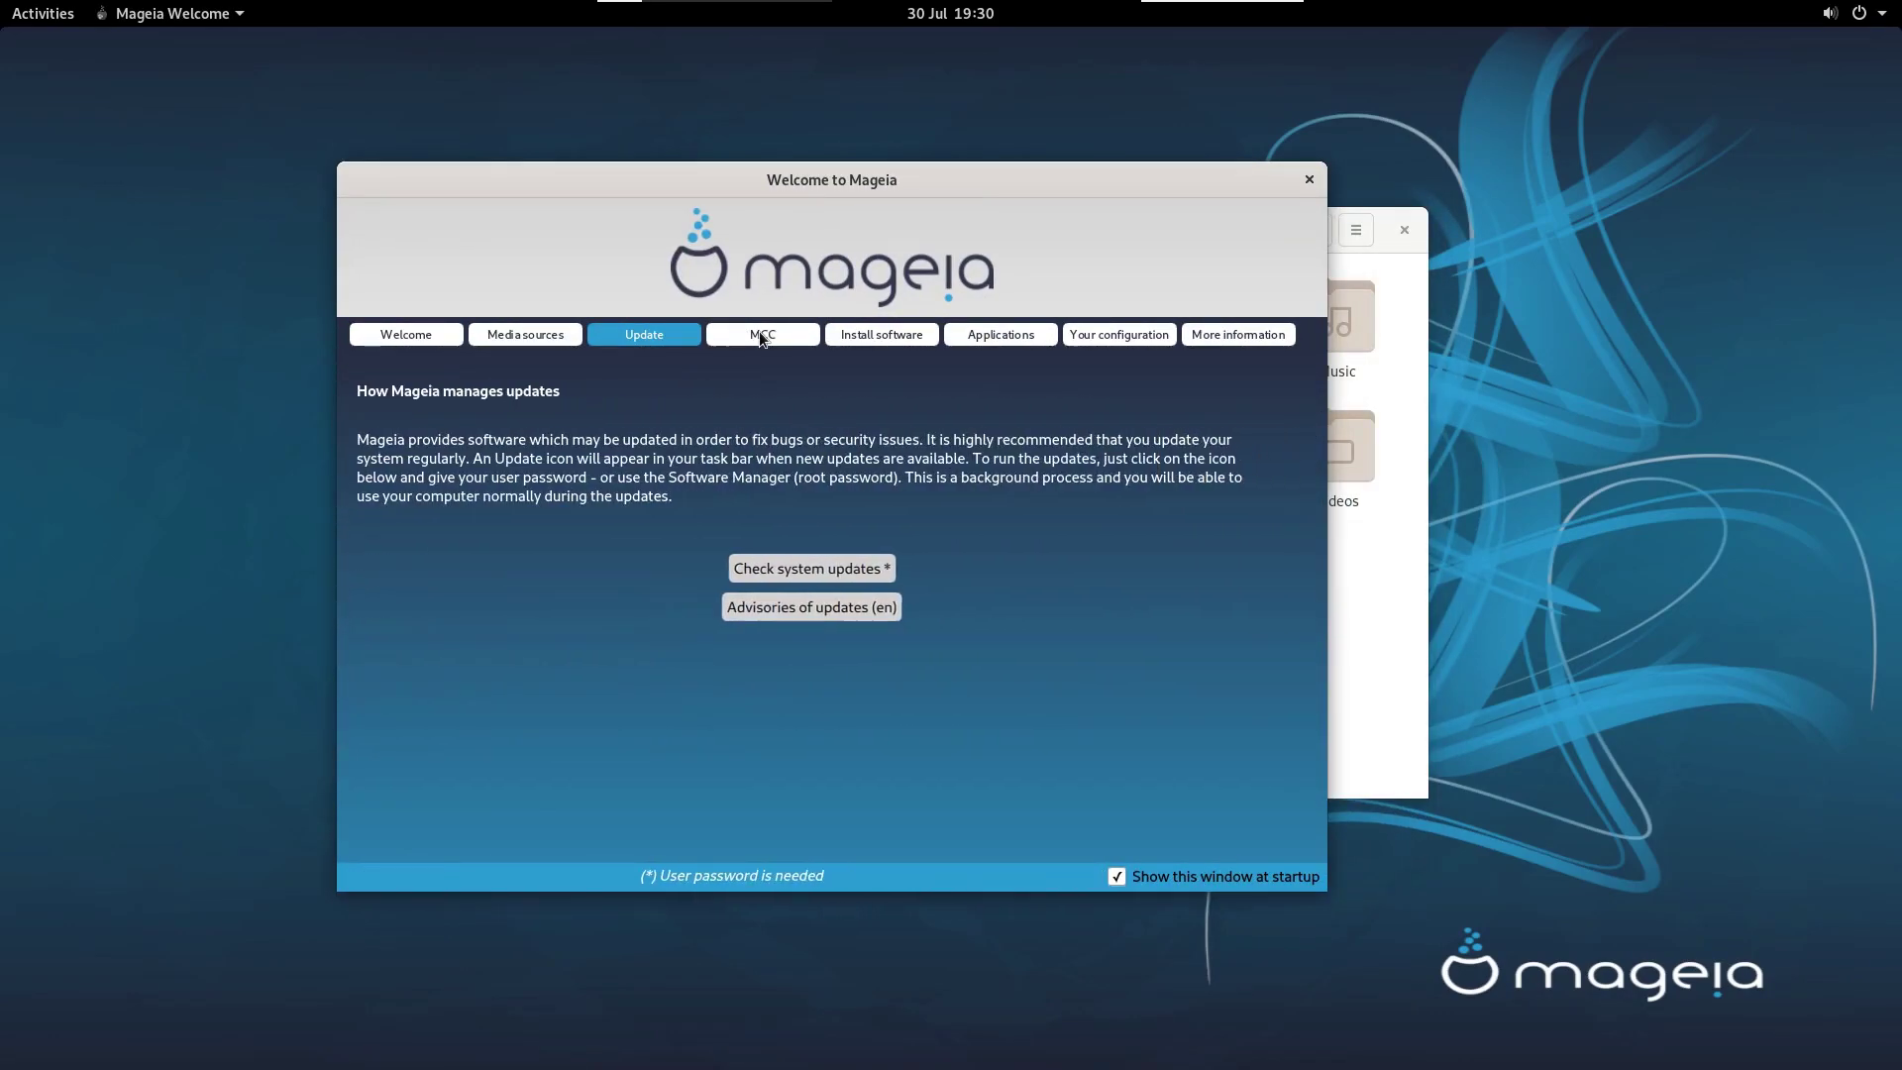
{"action": "left_click", "coordinate": [760, 334]}
Step: View the Install software, Applications, Your configuration and More information pages, then return to Welcome
{"action": "left_click", "coordinate": [892, 342]}
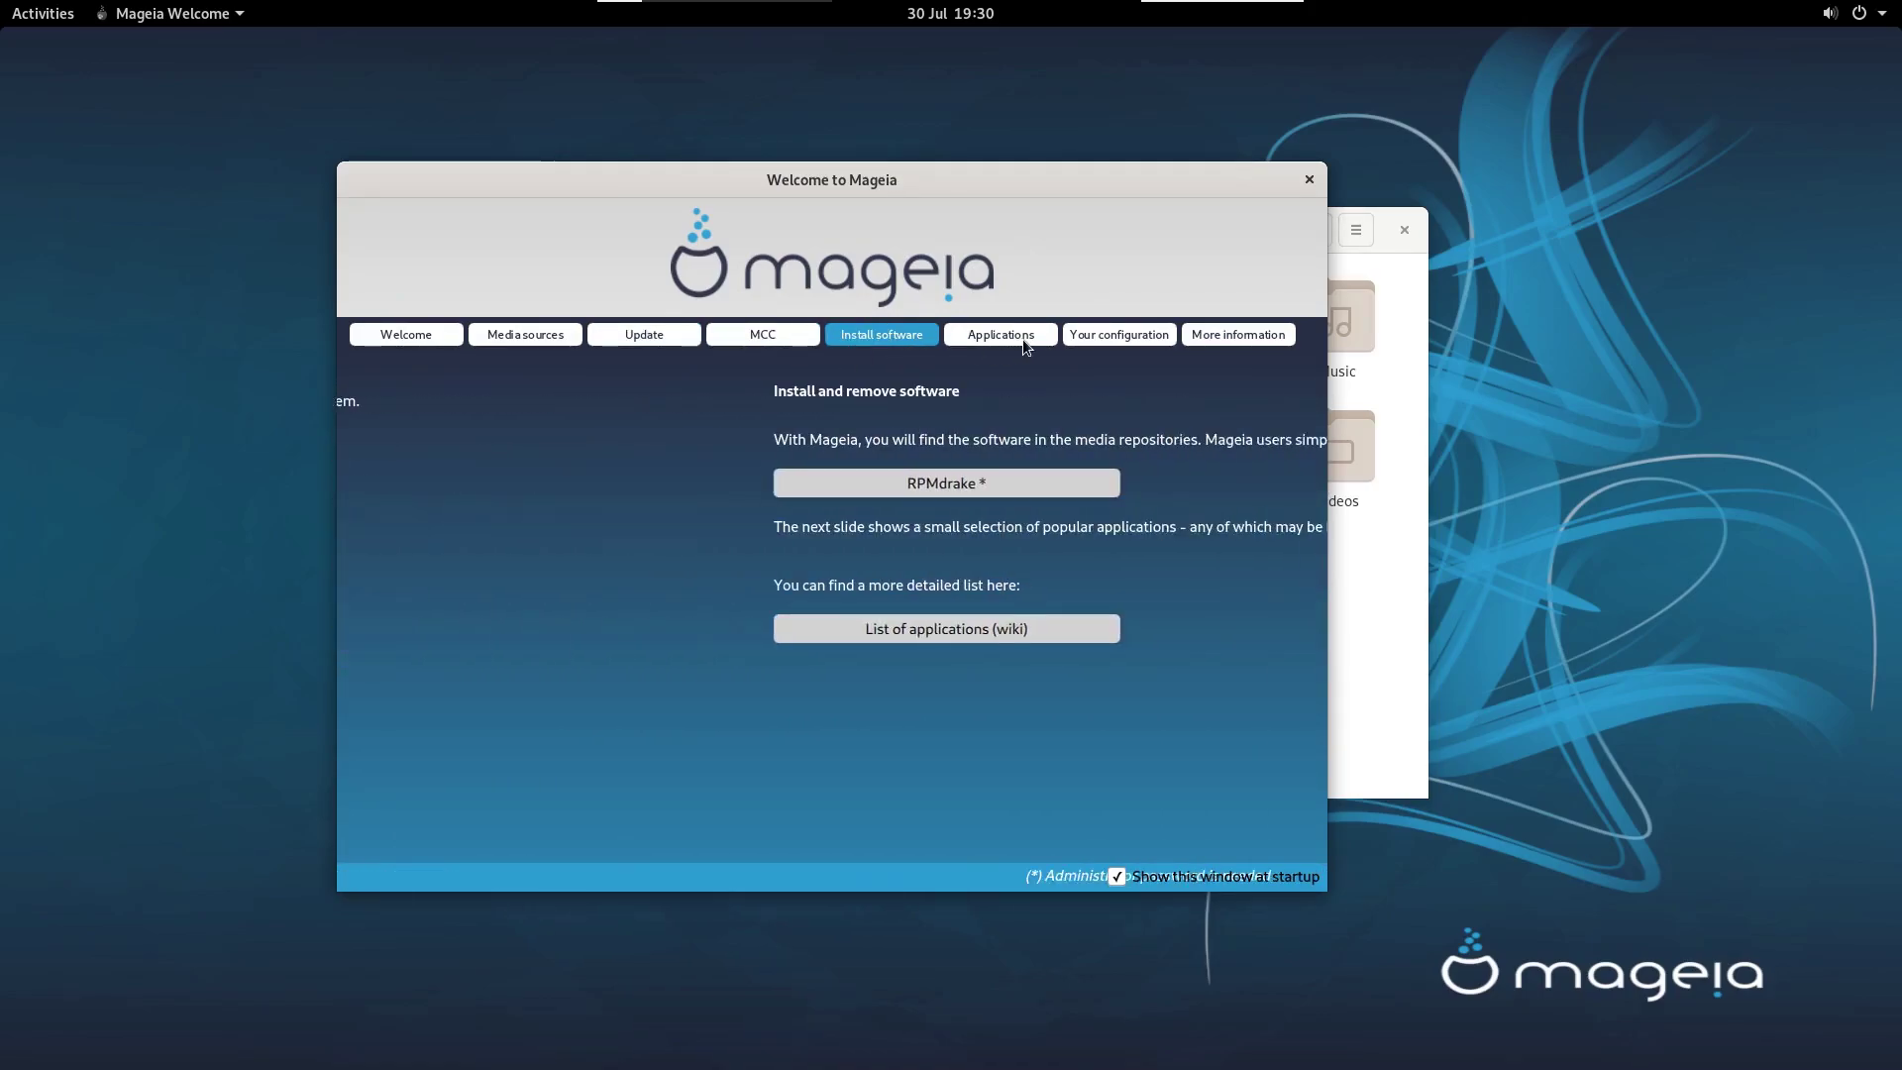
{"action": "left_click", "coordinate": [1027, 338]}
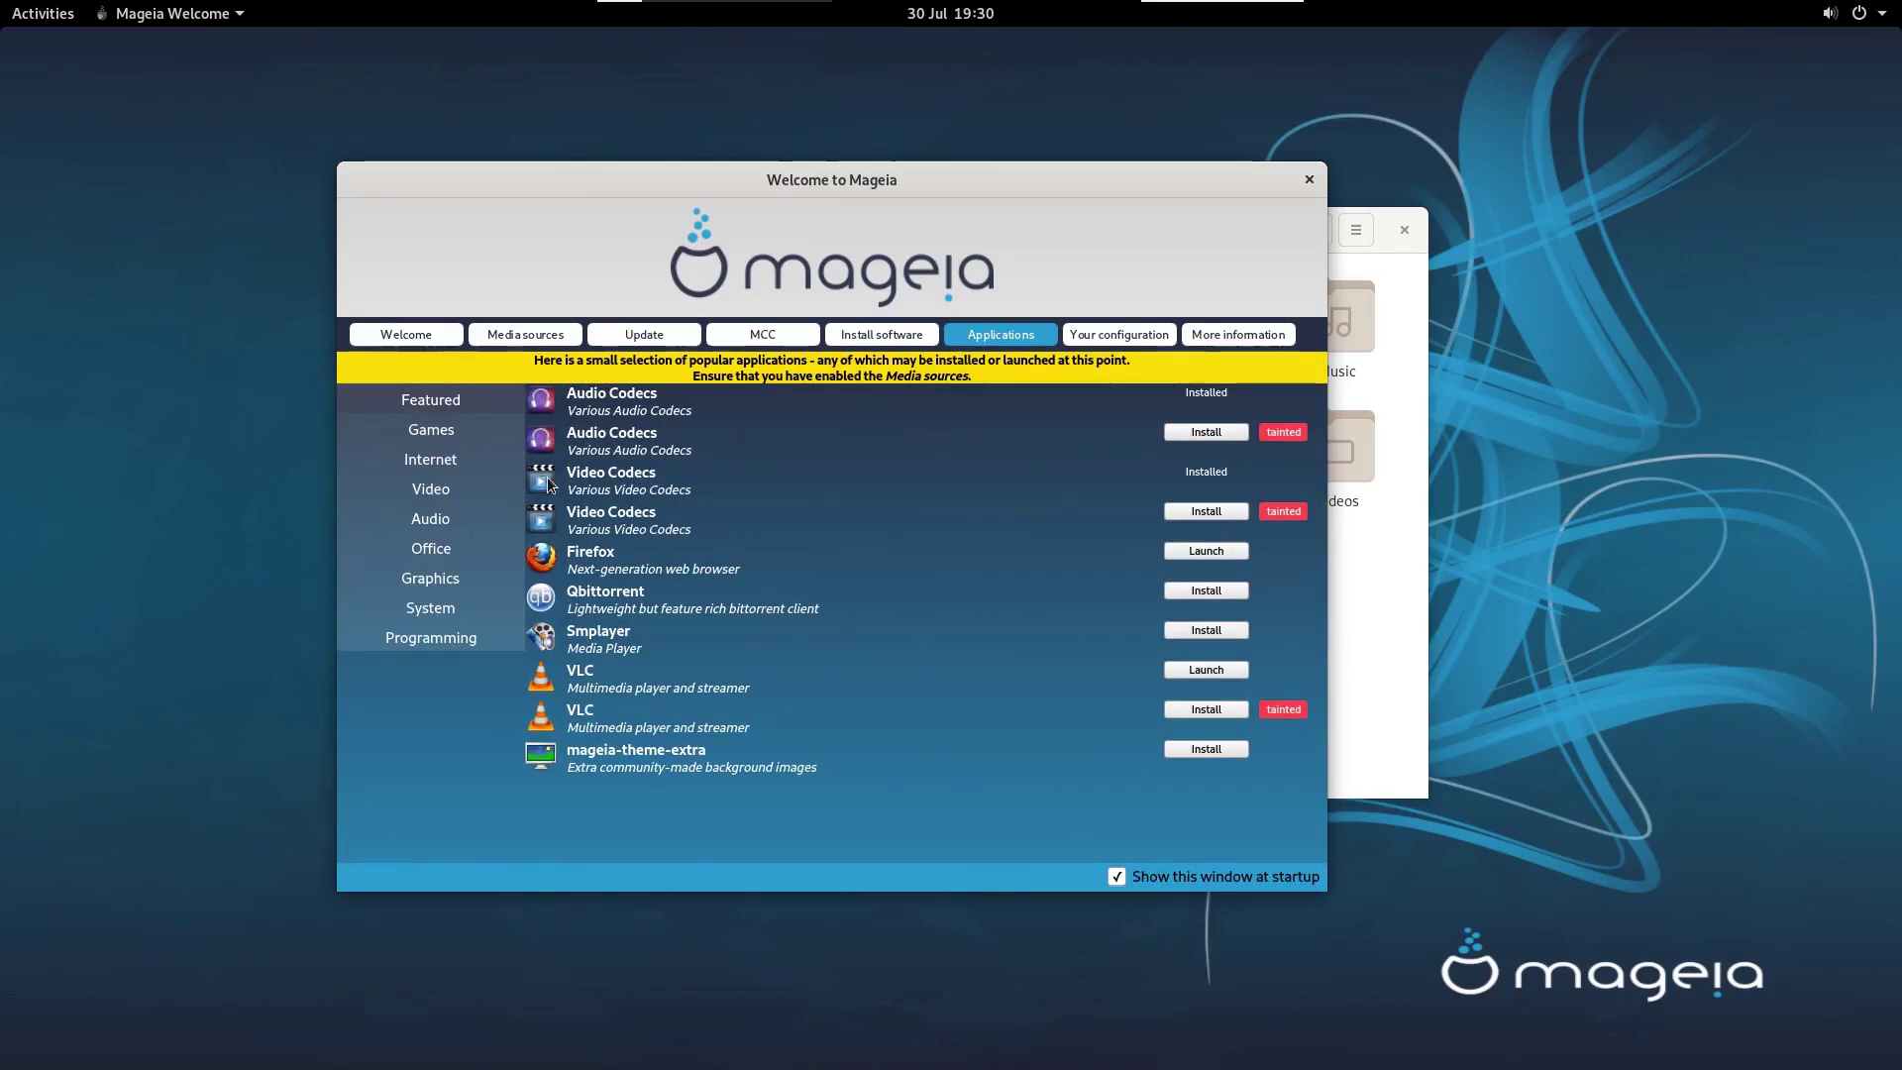
{"action": "left_click", "coordinate": [1141, 339]}
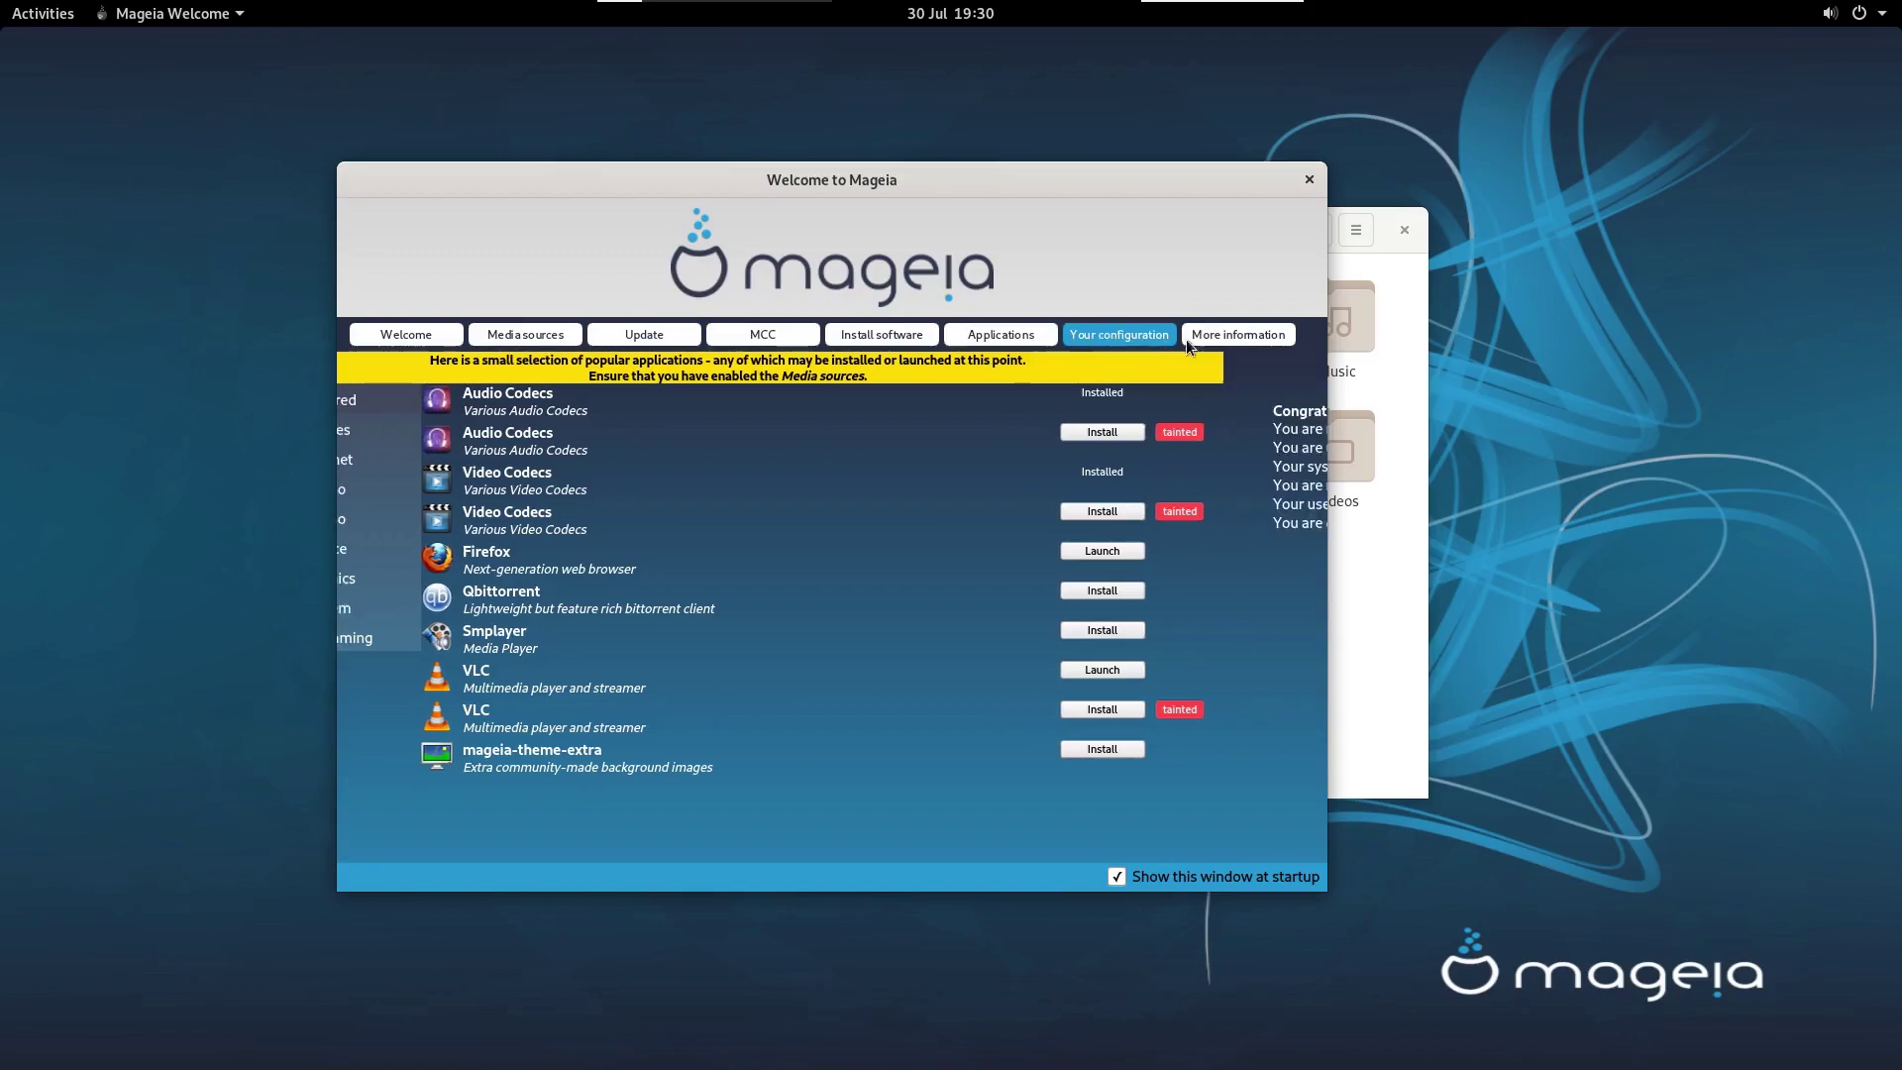
{"action": "left_click", "coordinate": [1216, 335]}
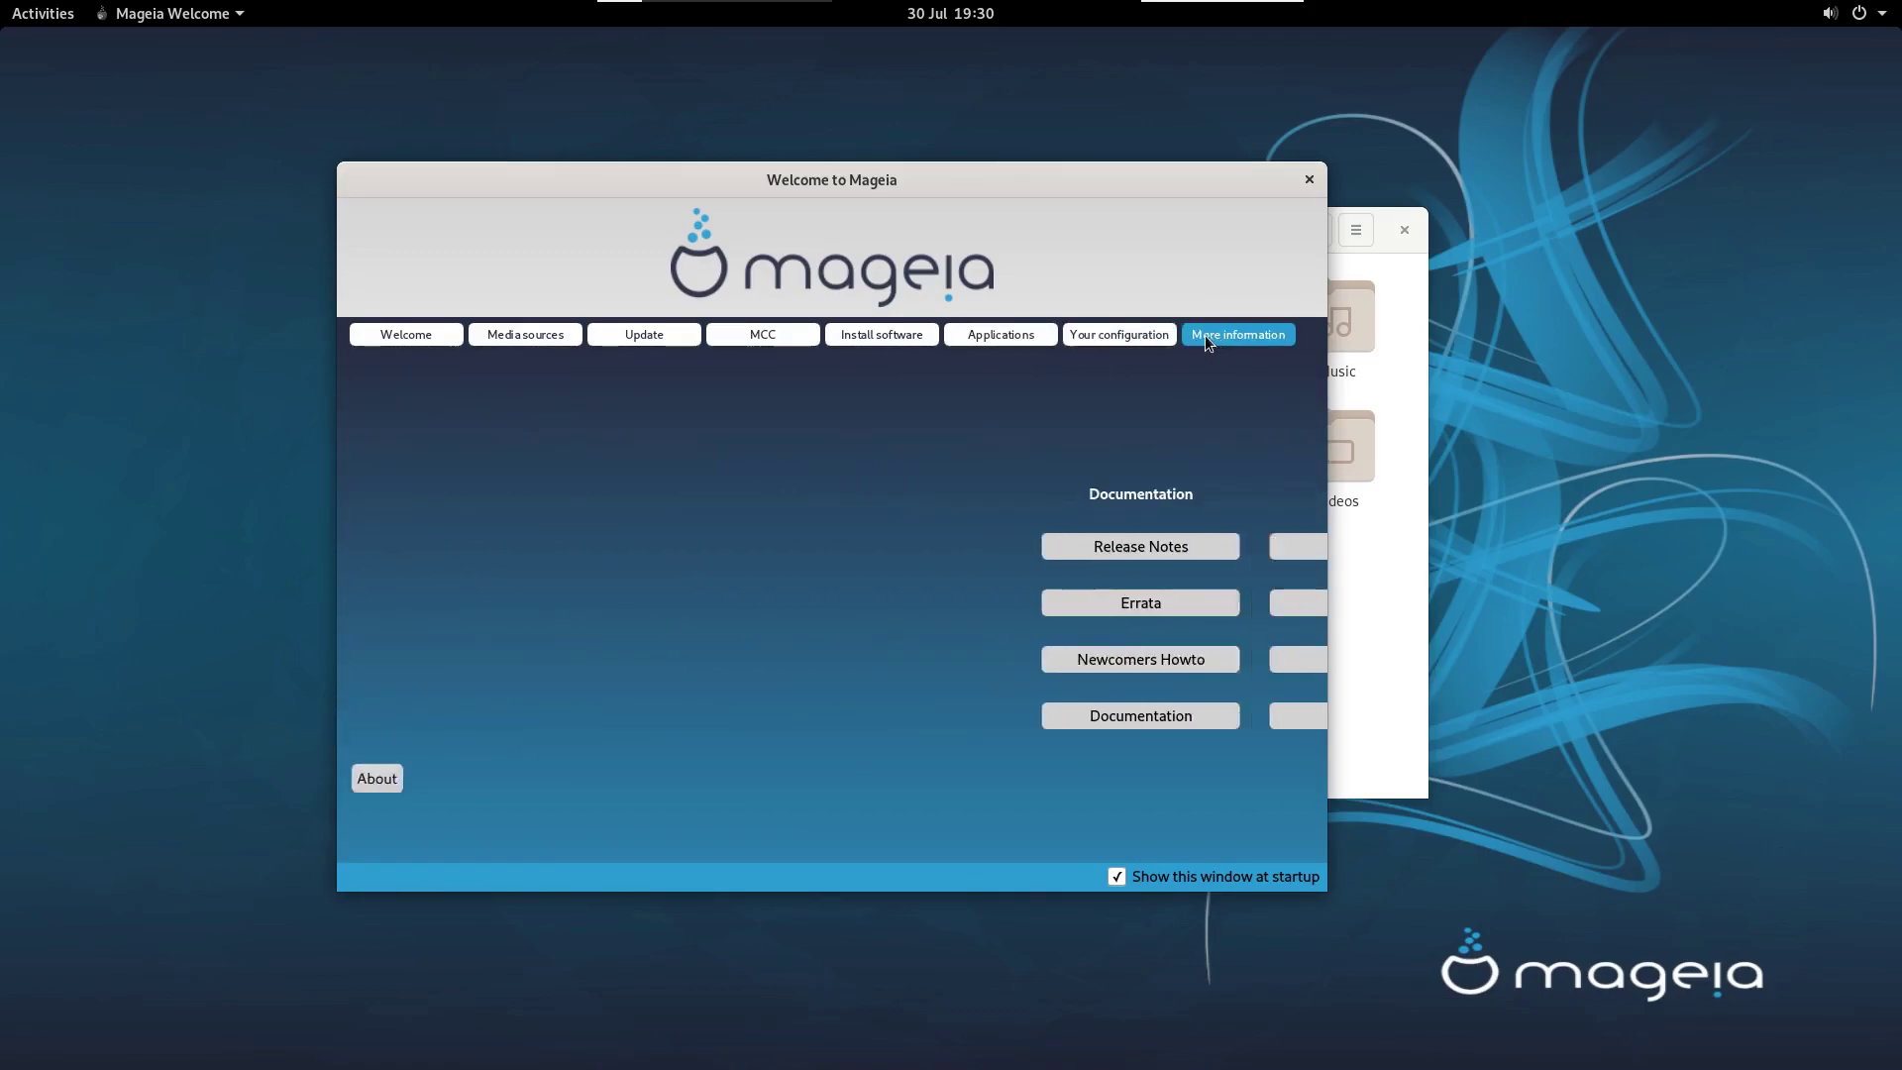
{"action": "left_click", "coordinate": [424, 342]}
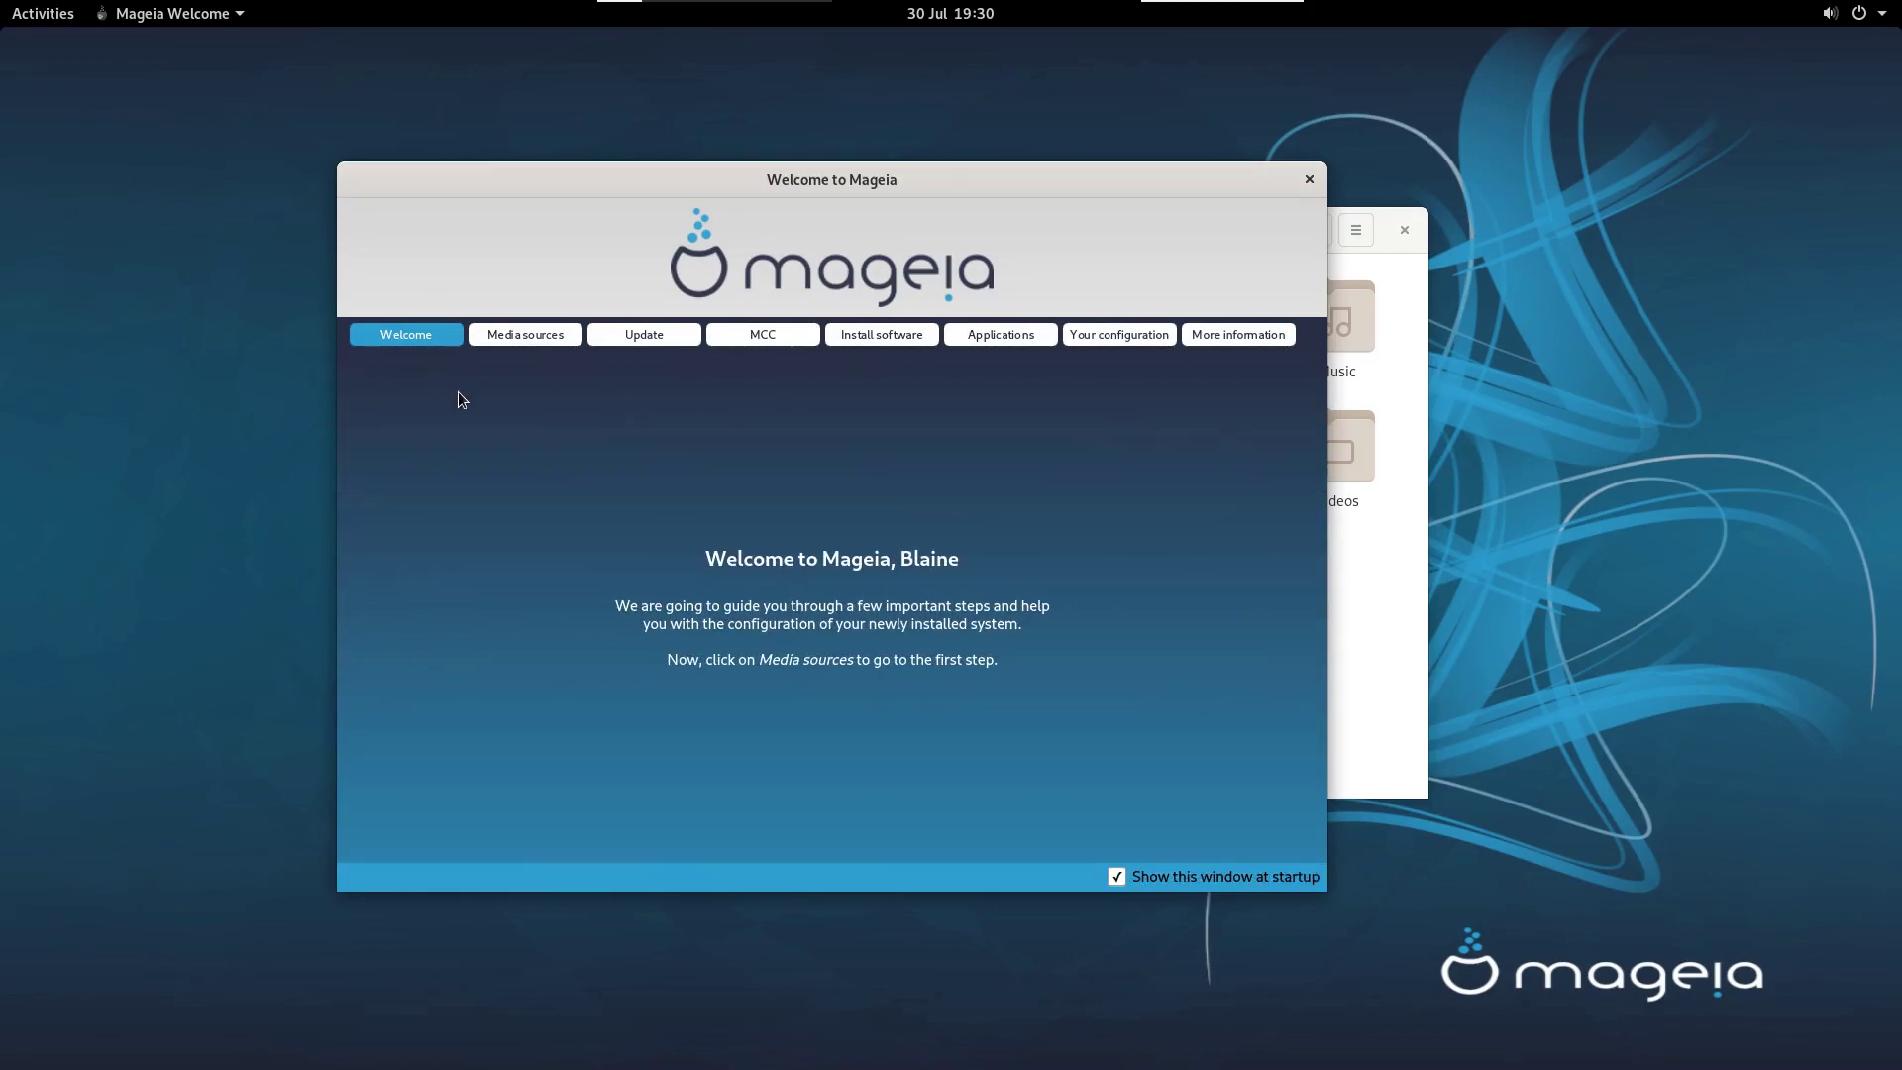
Step: Close the Welcome to Mageia window and shift the Files window left
{"action": "left_click_drag", "start_coordinate": [1140, 183], "coordinate": [1240, 189]}
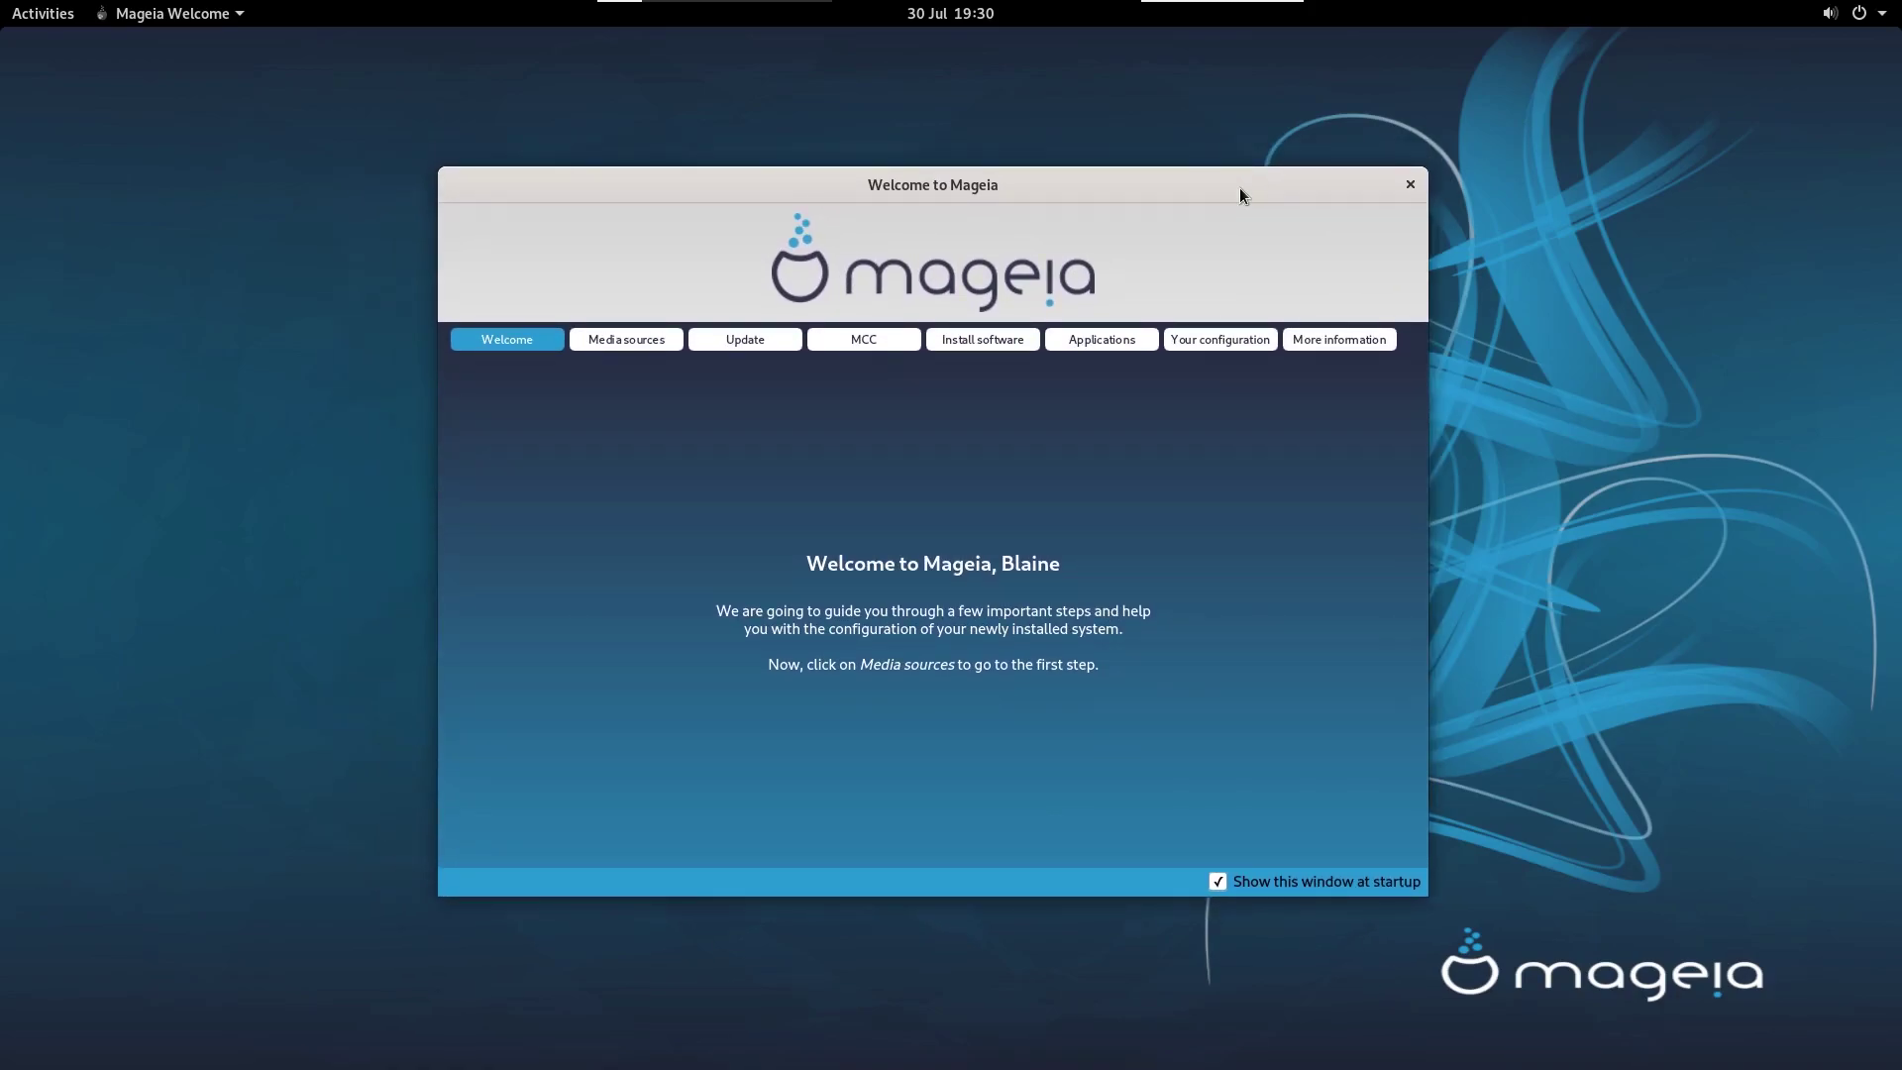
{"action": "left_click", "coordinate": [130, 15]}
{"action": "left_click", "coordinate": [131, 22]}
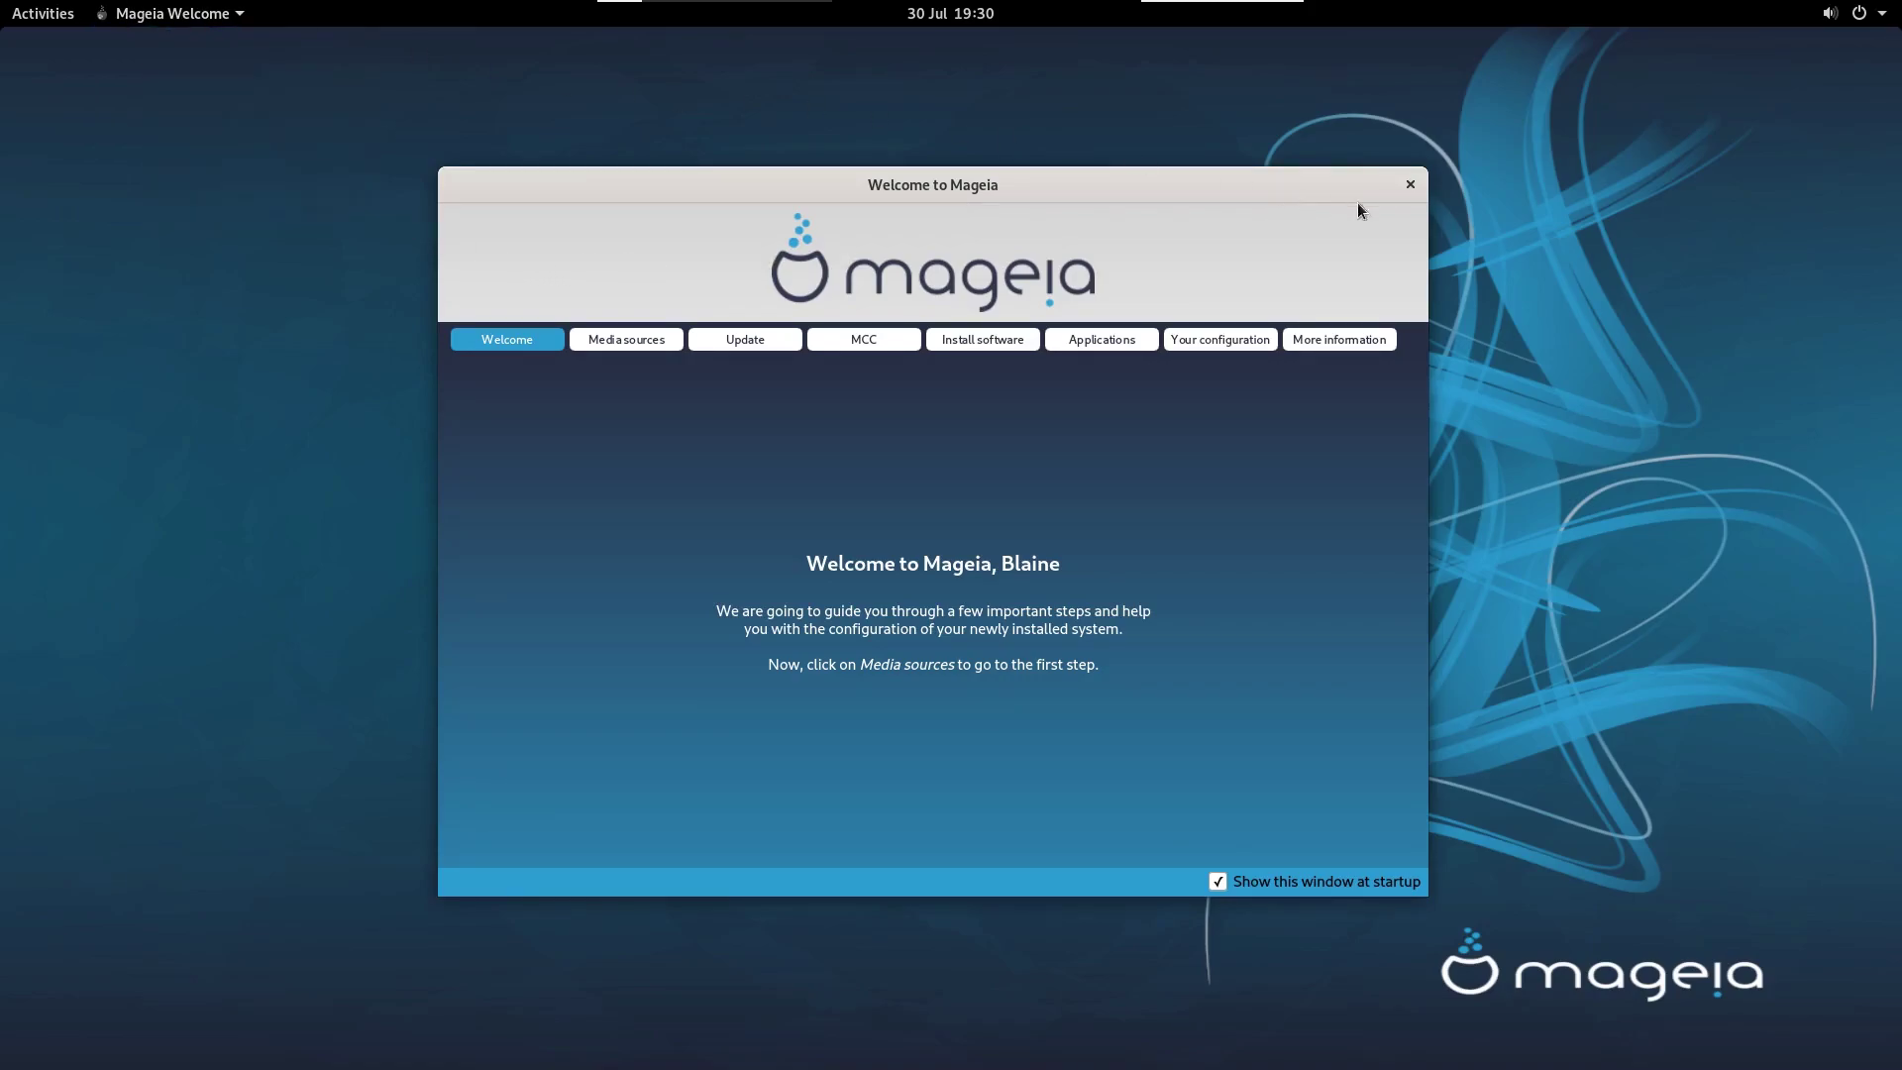
{"action": "left_click", "coordinate": [1414, 186]}
{"action": "left_click_drag", "start_coordinate": [953, 250], "coordinate": [797, 253]}
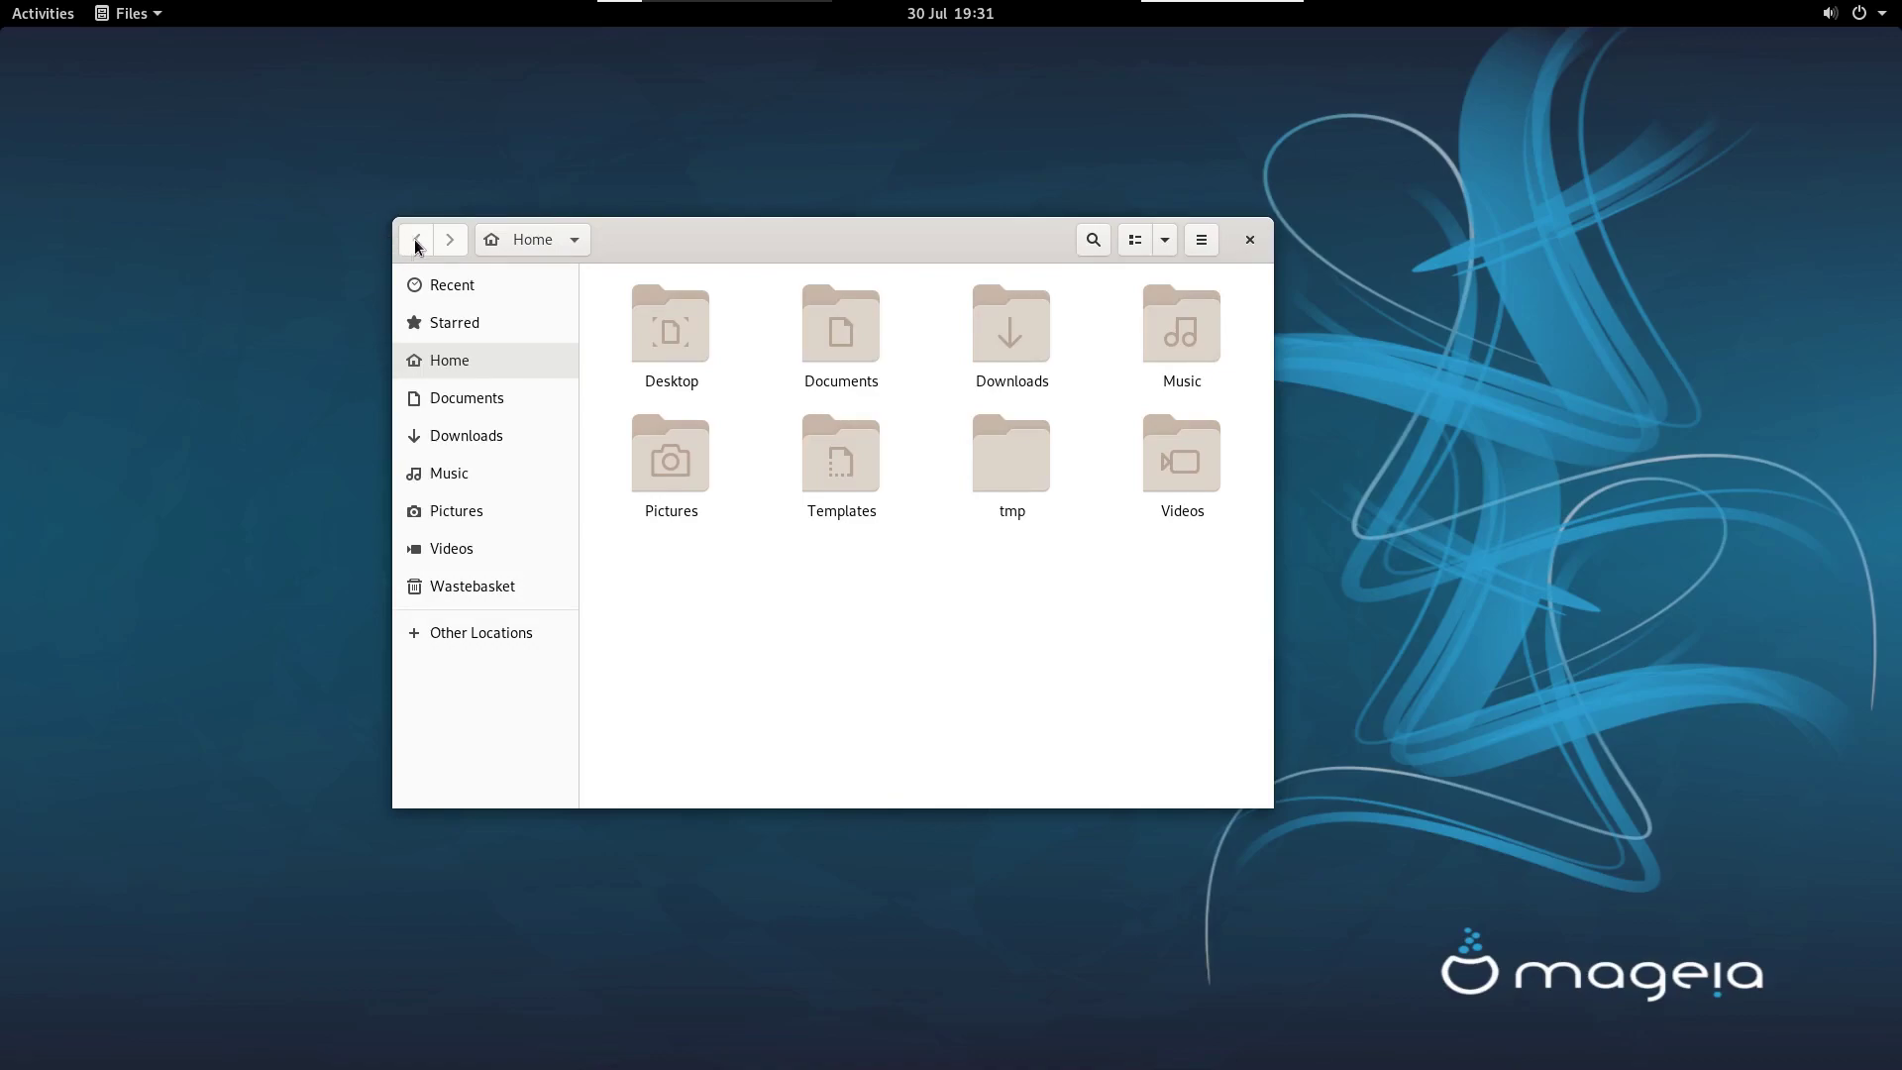
Step: Open and close the Home folder menu, reposition Files, then close the window
{"action": "left_click", "coordinate": [576, 245]}
{"action": "left_click", "coordinate": [575, 247]}
{"action": "left_click_drag", "start_coordinate": [632, 249], "coordinate": [698, 231]}
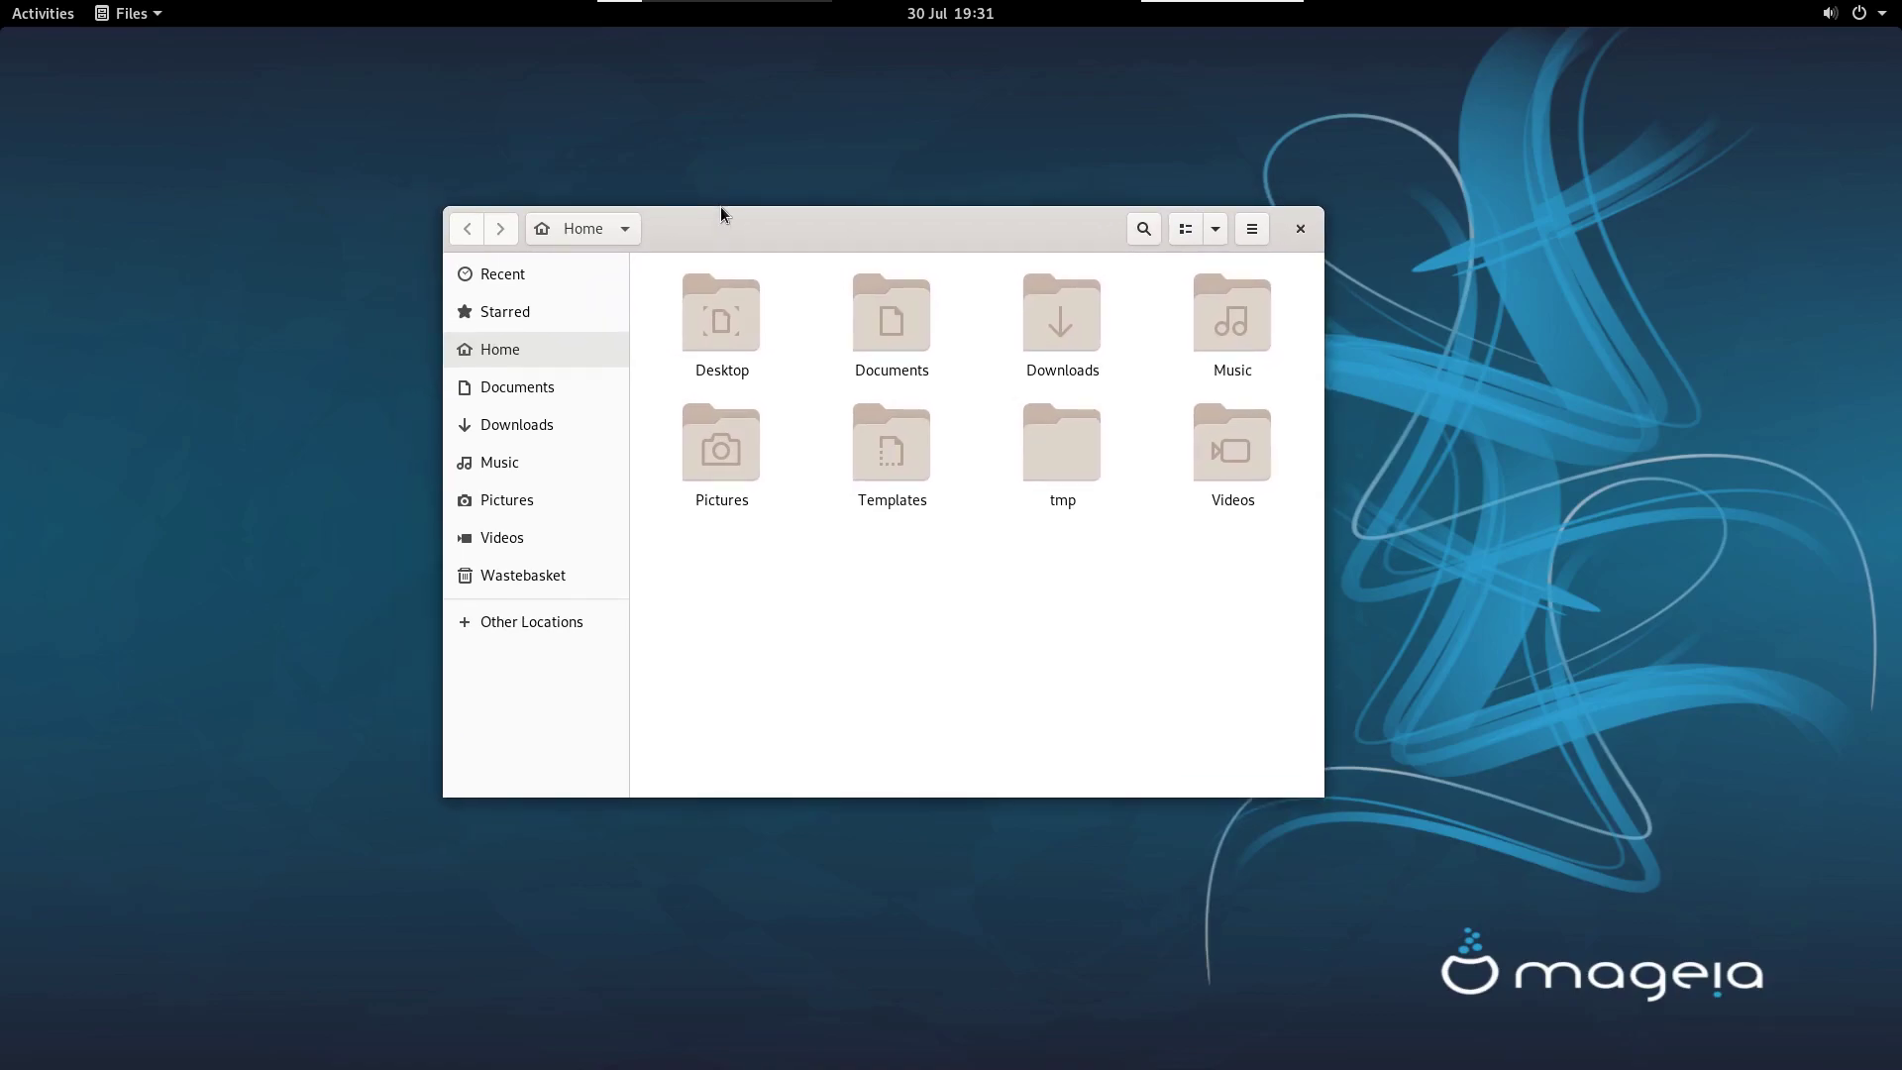
{"action": "mouse_move", "coordinate": [1015, 223]}
{"action": "left_mouse_down"}
{"action": "mouse_move", "coordinate": [1061, 212]}
{"action": "mouse_move", "coordinate": [1043, 224]}
{"action": "left_mouse_up"}
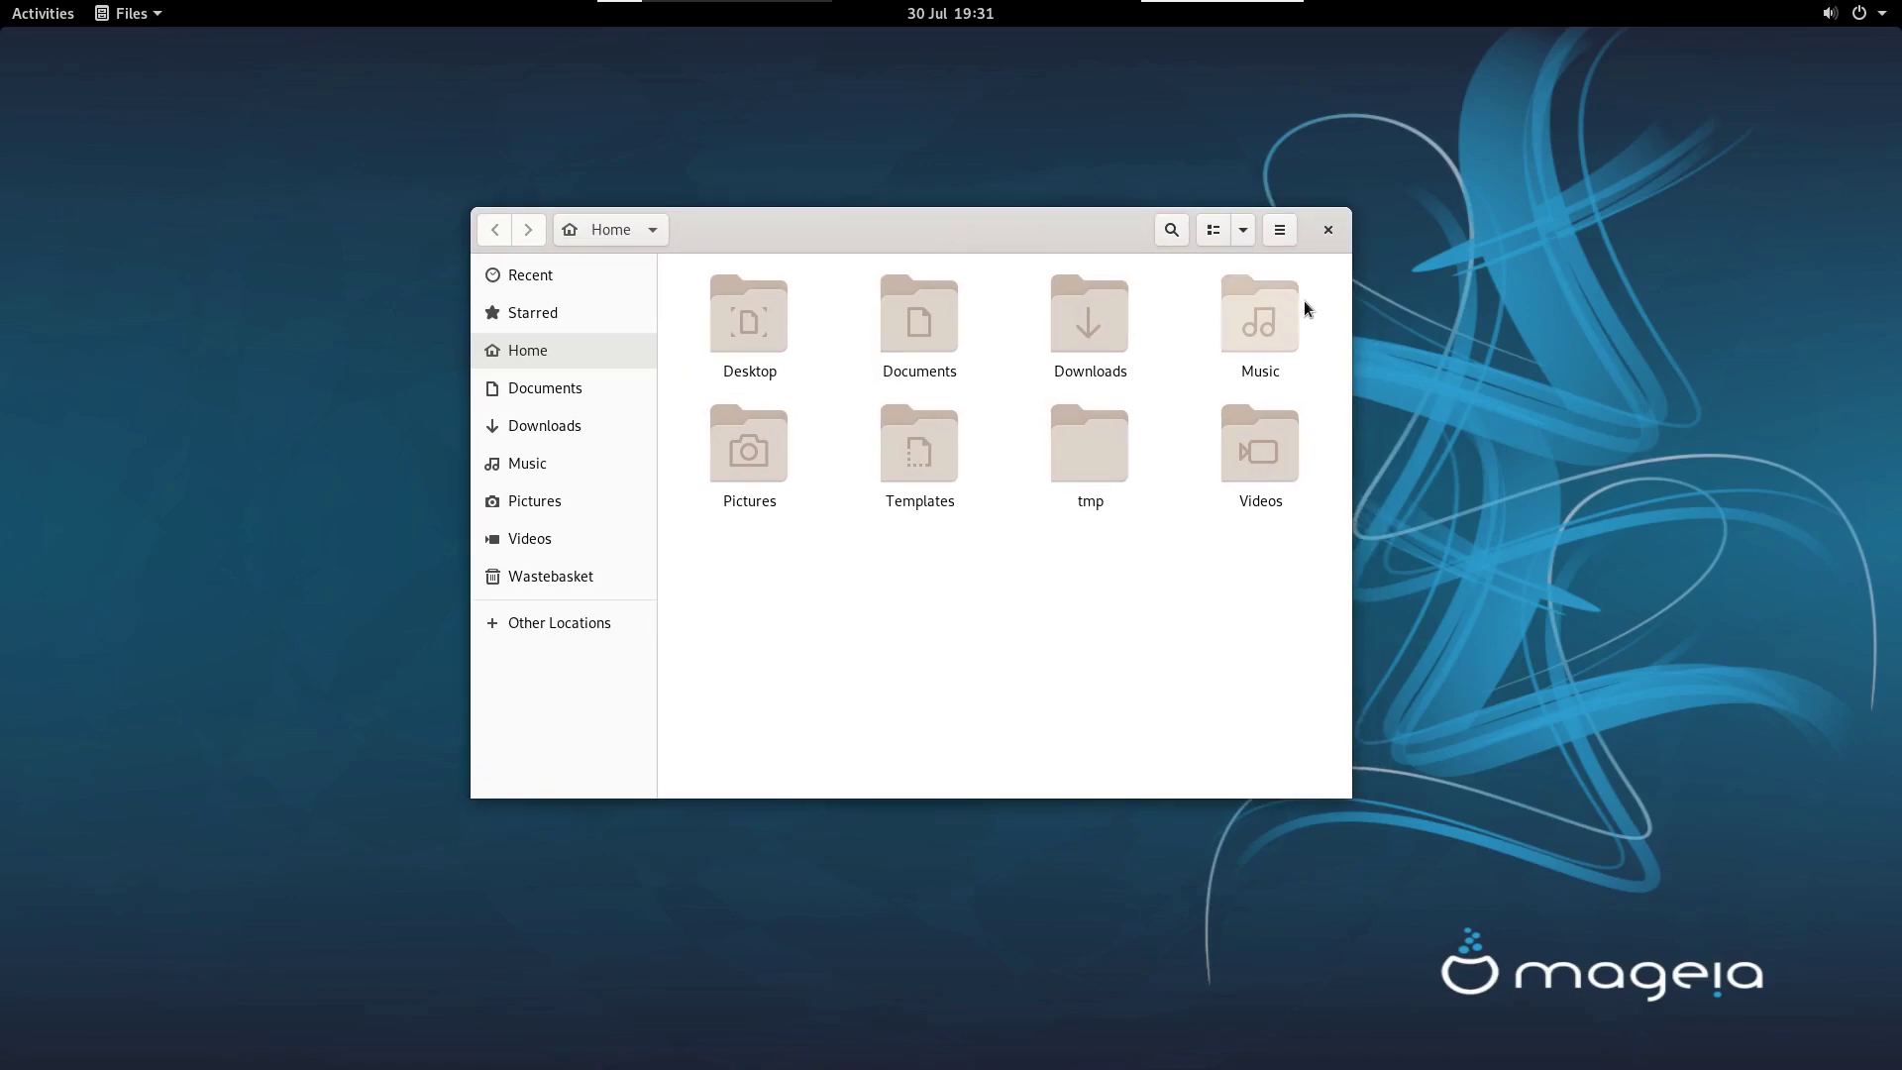
{"action": "left_click", "coordinate": [1329, 230]}
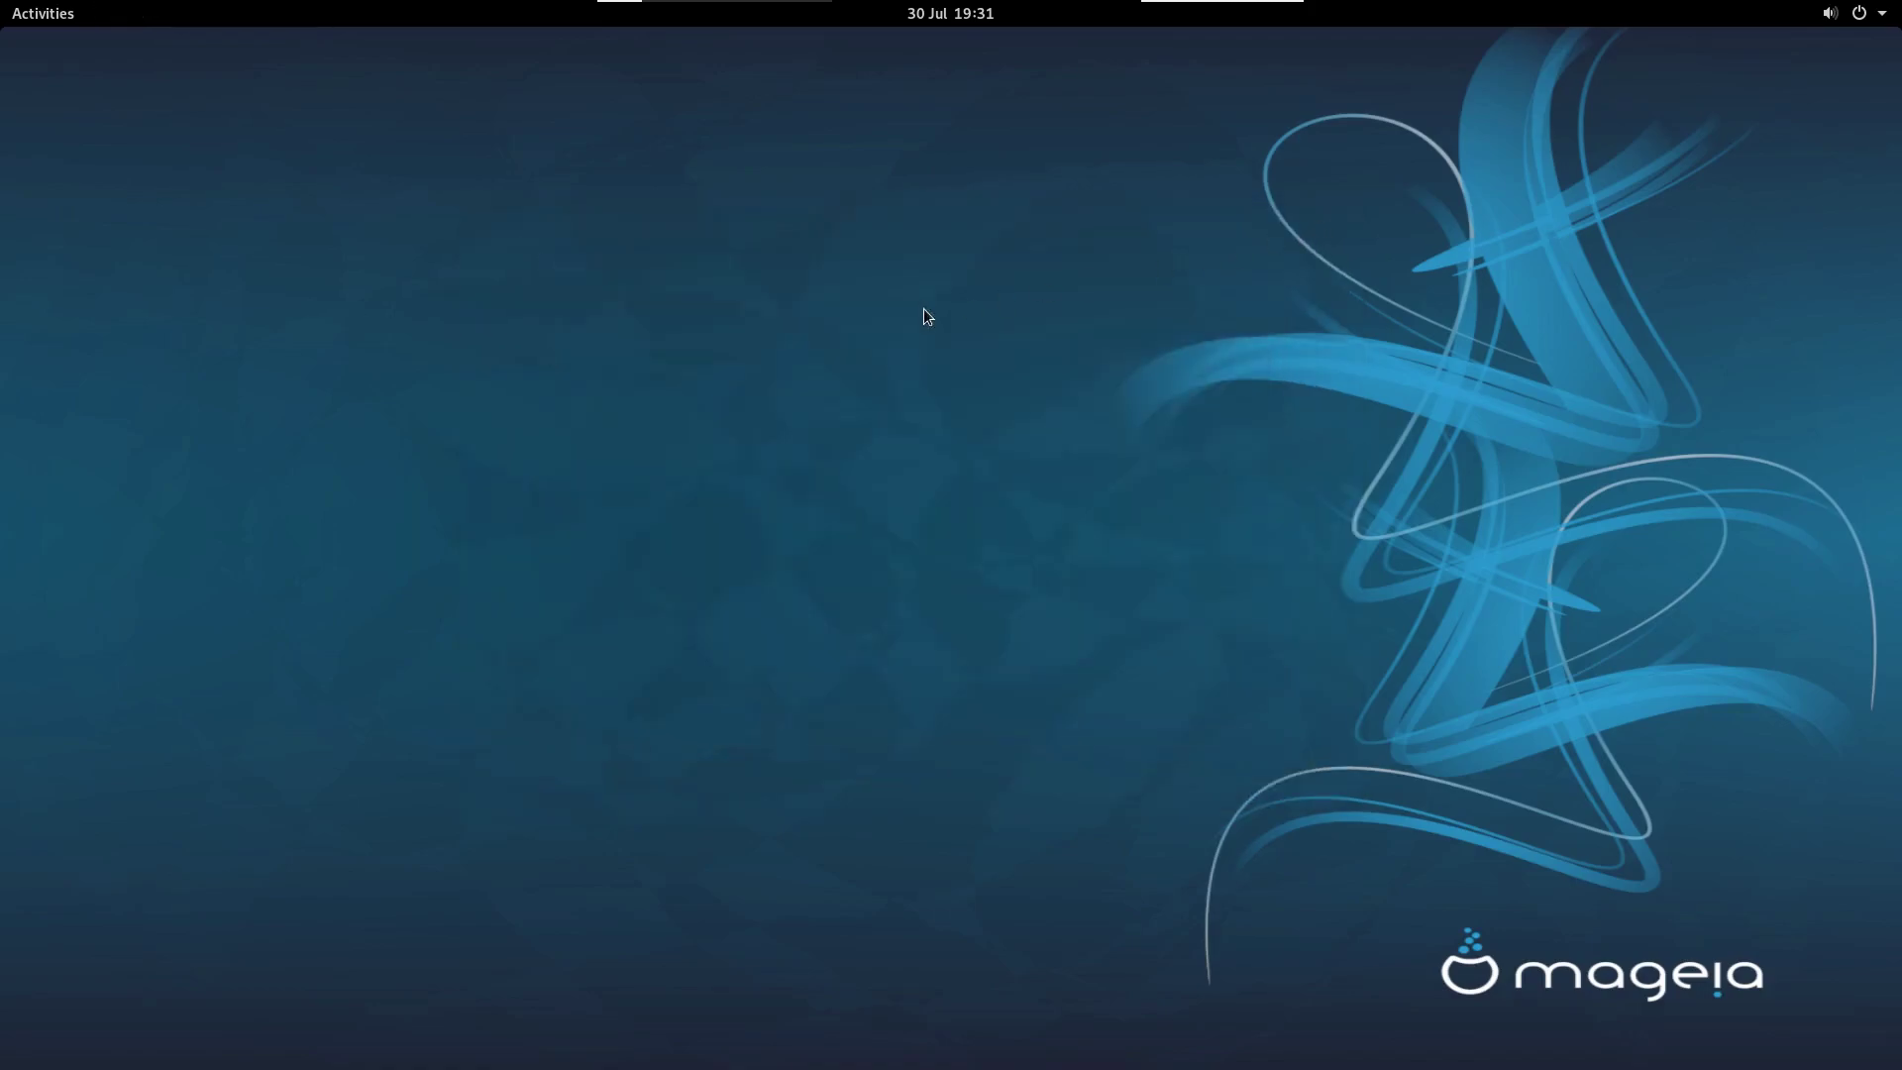
{"action": "left_click", "coordinate": [51, 19]}
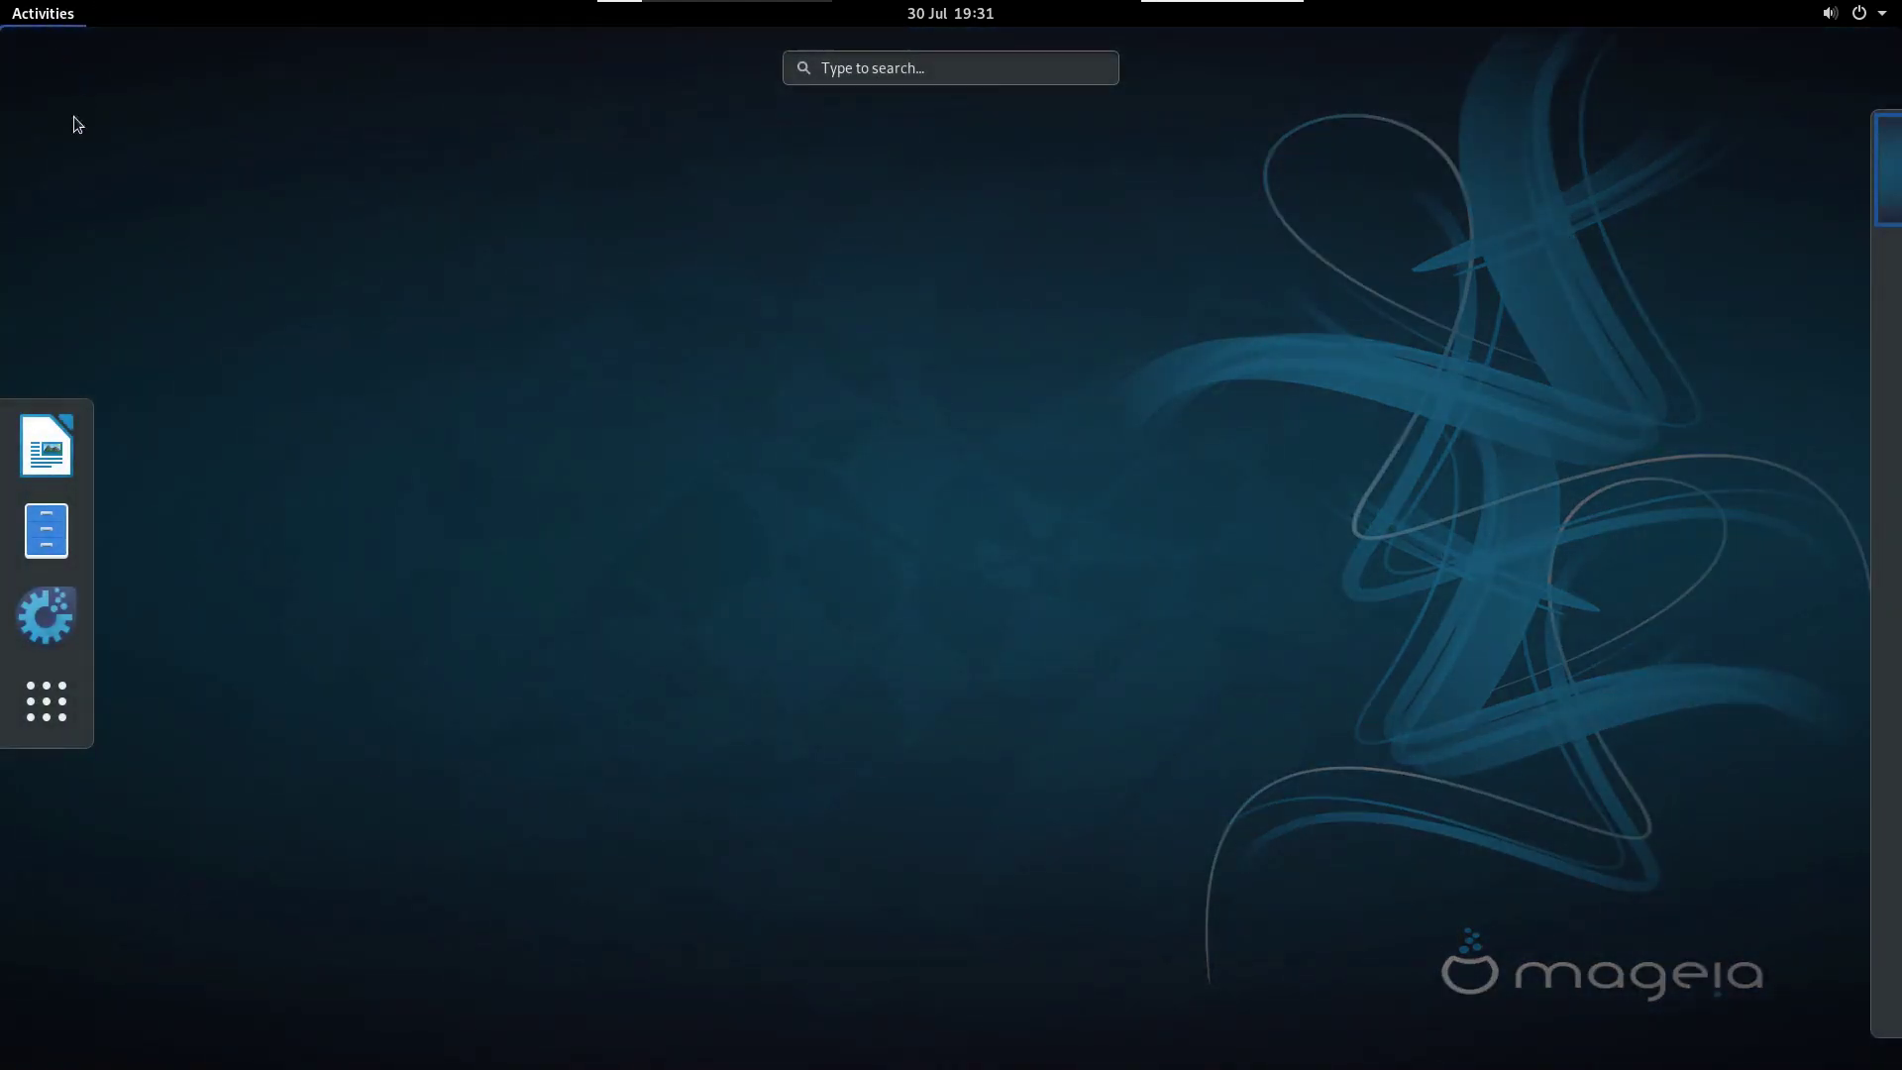
{"action": "left_click", "coordinate": [46, 703]}
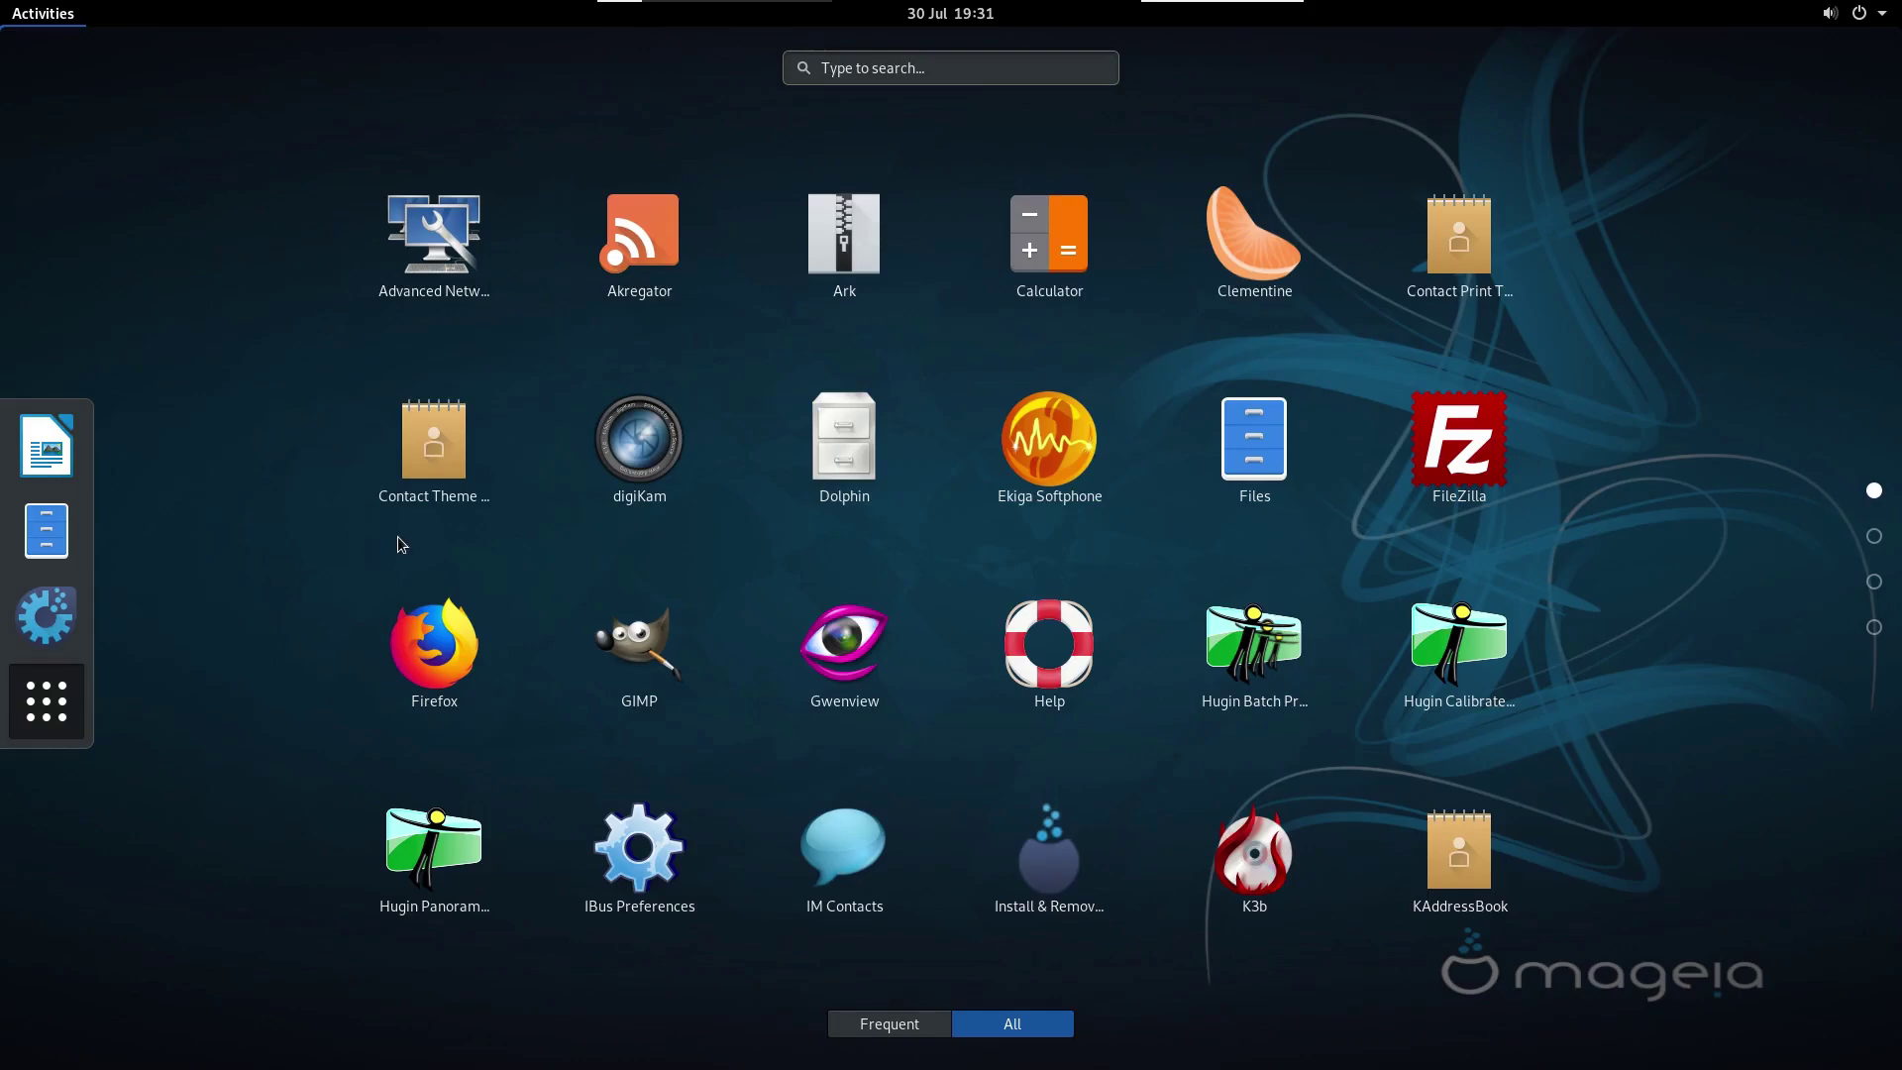
{"action": "scroll", "coordinate": [395, 537], "scroll_direction": "down", "scroll_amount": 1}
{"action": "scroll", "coordinate": [394, 531], "scroll_direction": "down", "scroll_amount": 1}
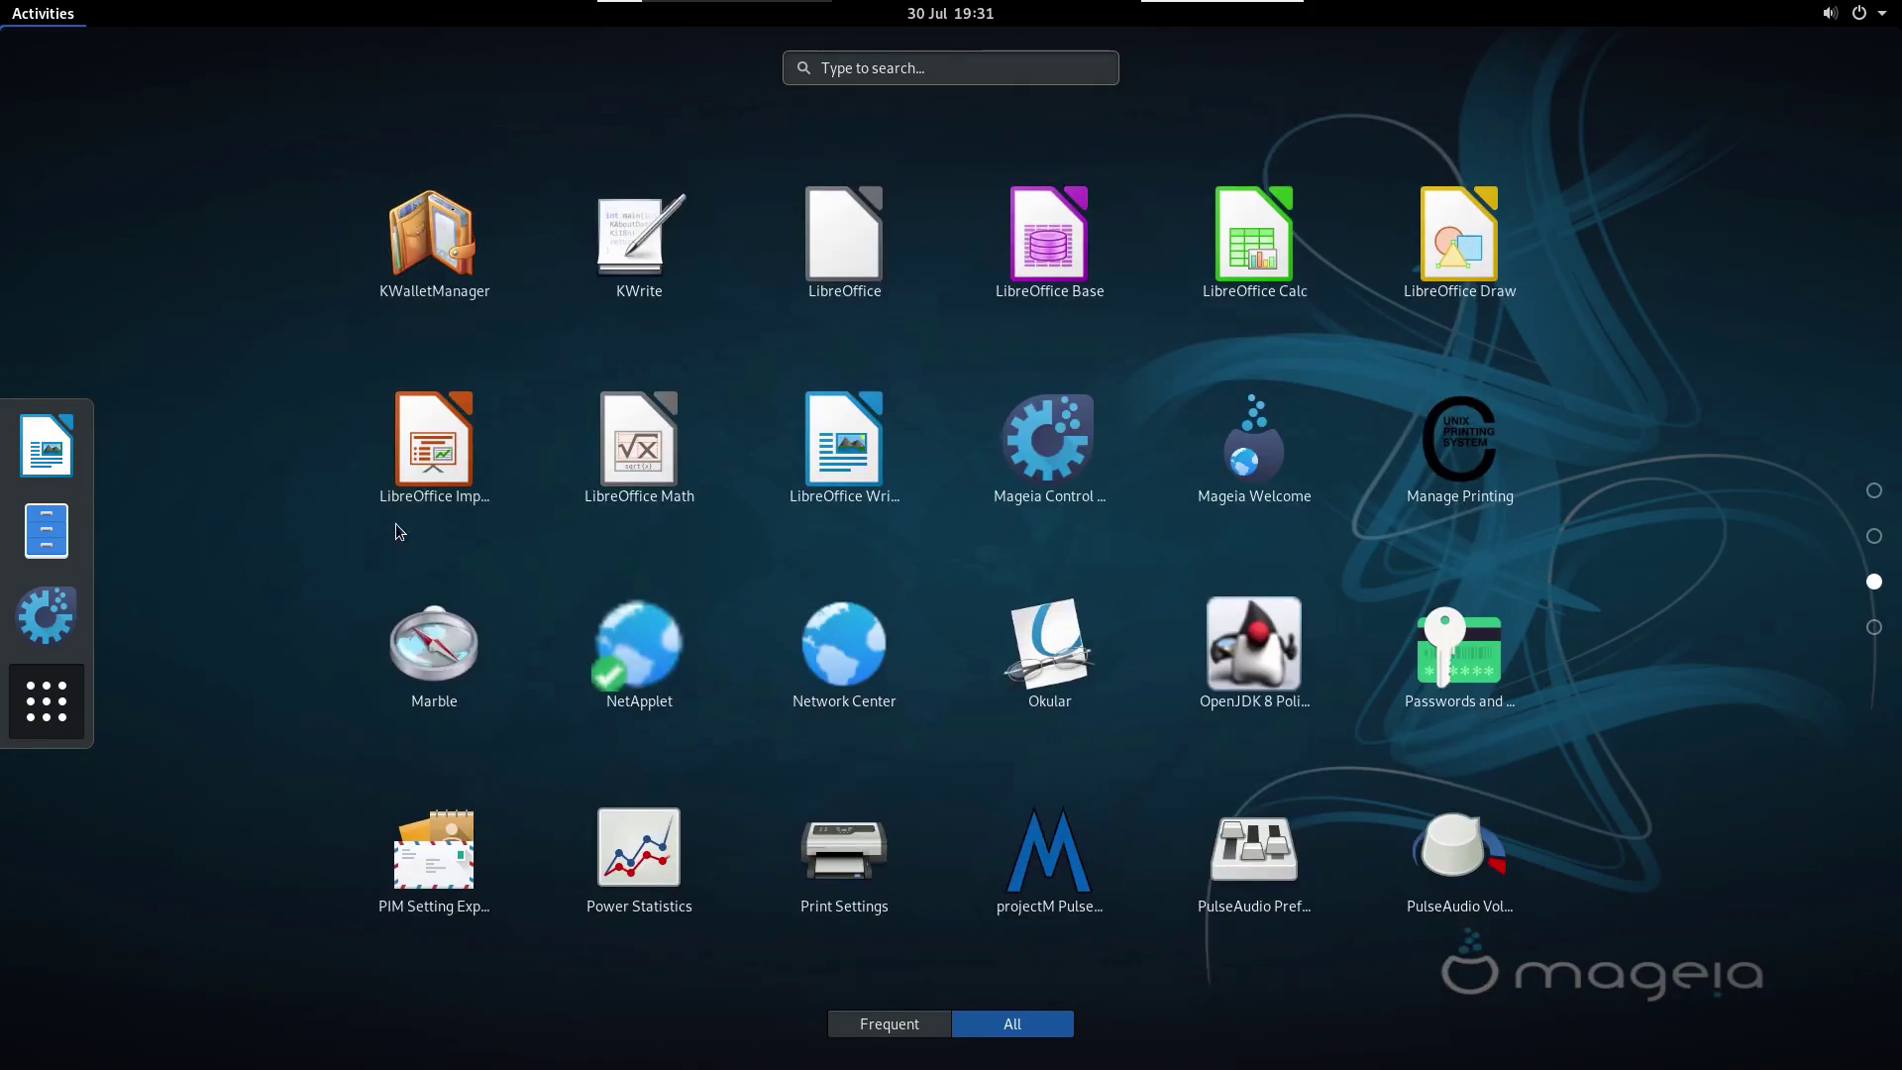
{"action": "scroll", "coordinate": [388, 523], "scroll_direction": "up", "scroll_amount": 2}
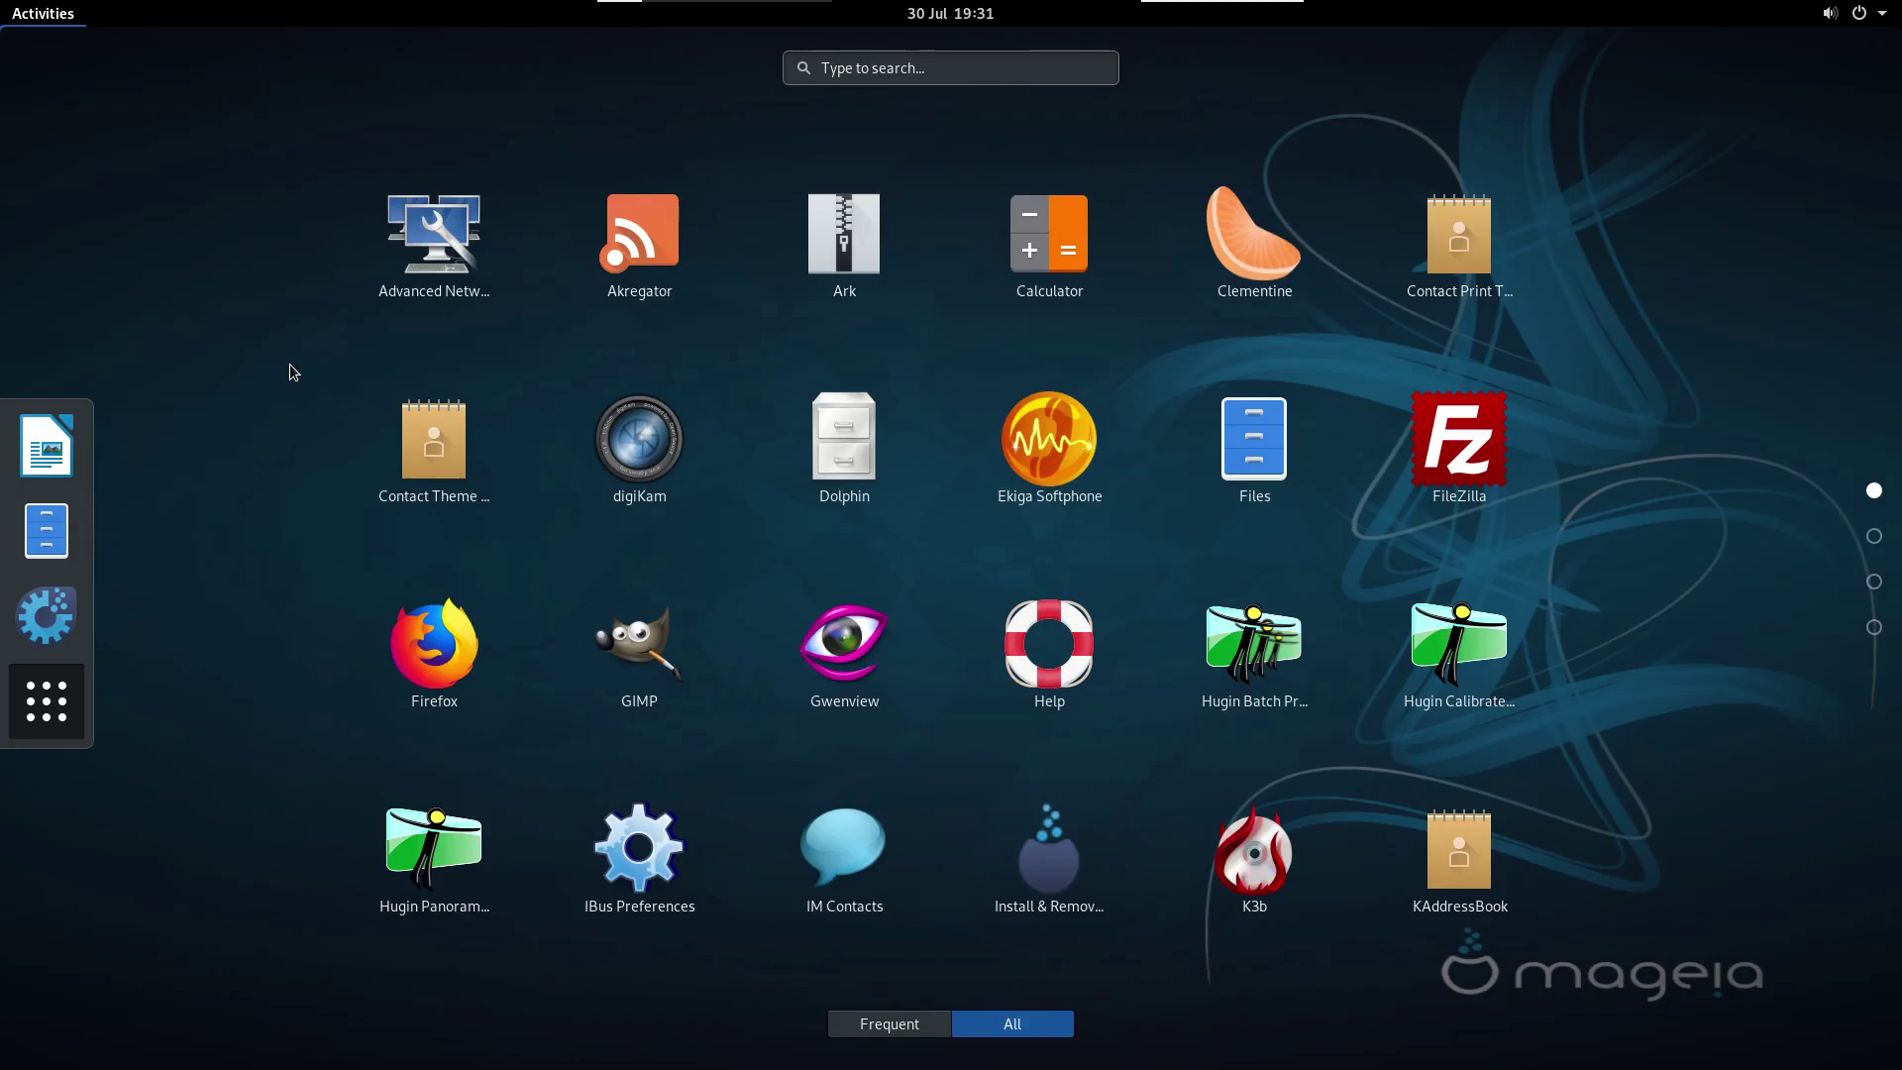
{"action": "left_click", "coordinate": [293, 372]}
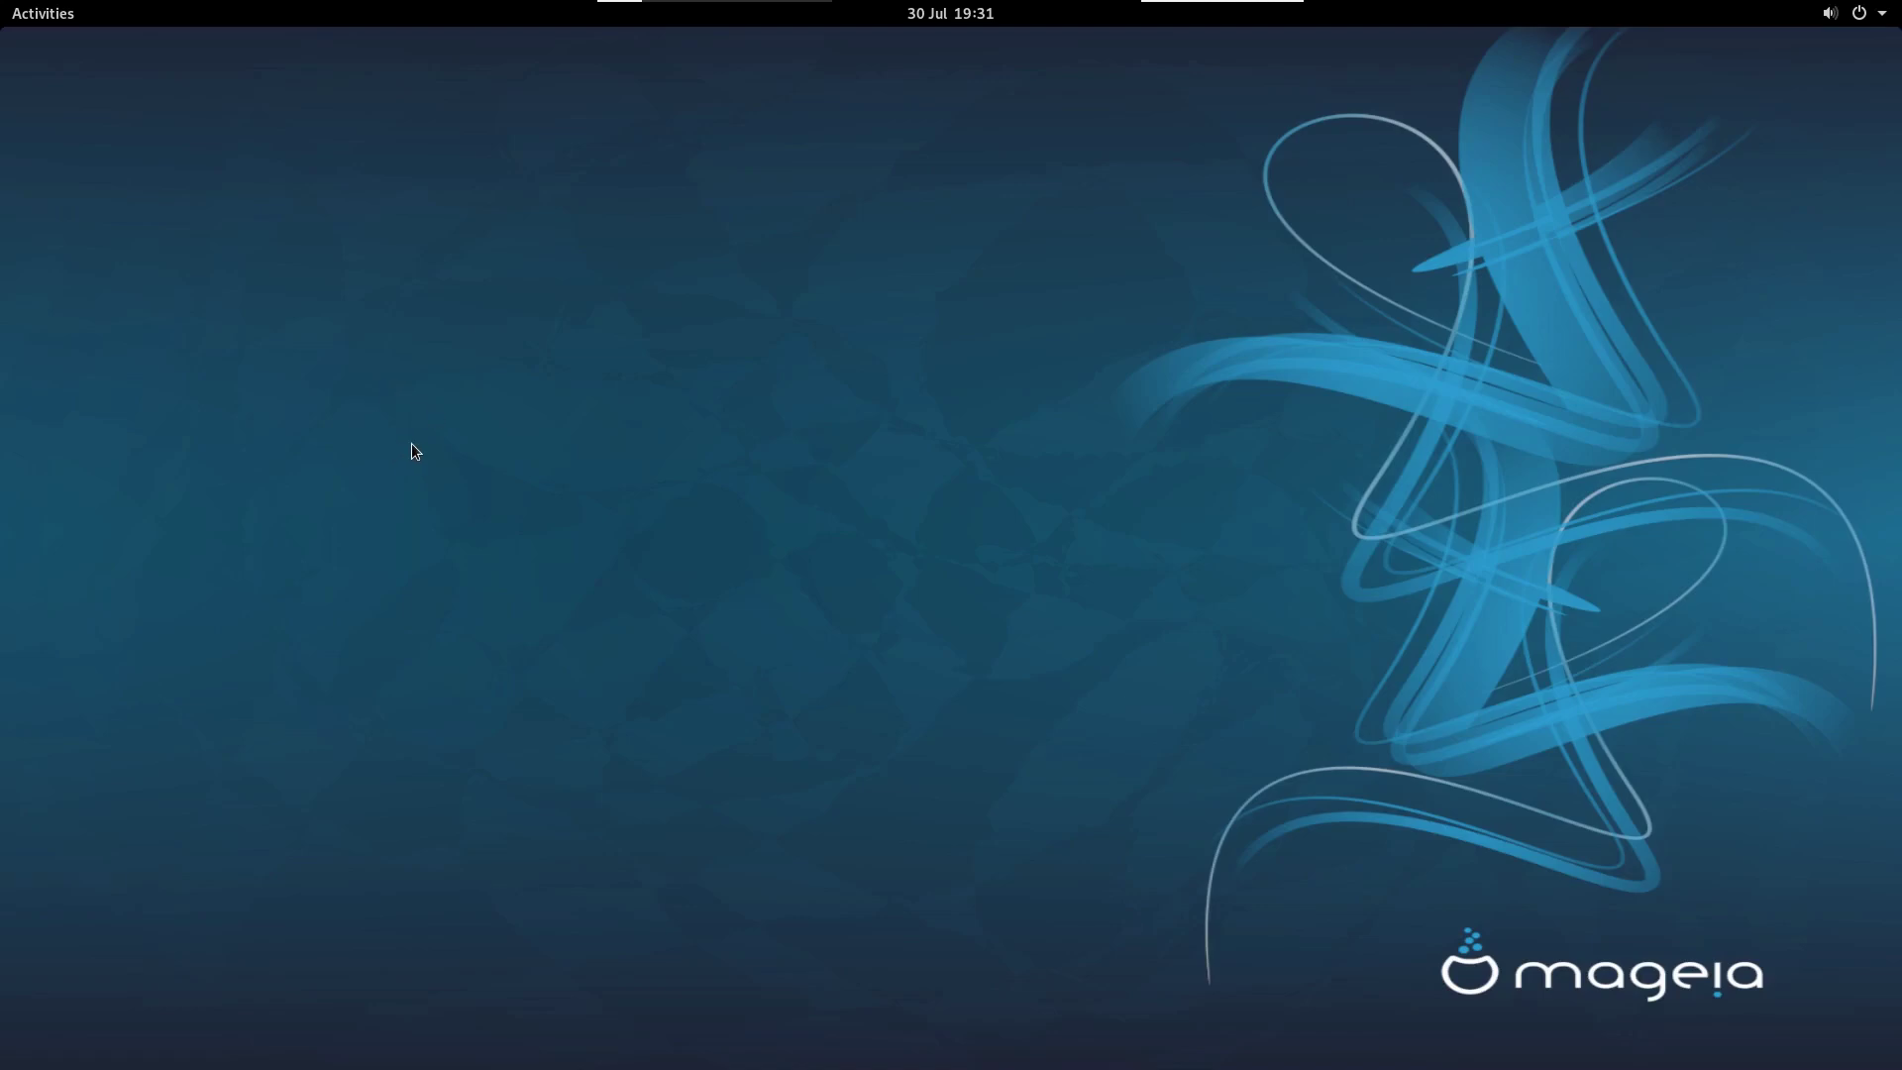
{"action": "left_click", "coordinate": [50, 22]}
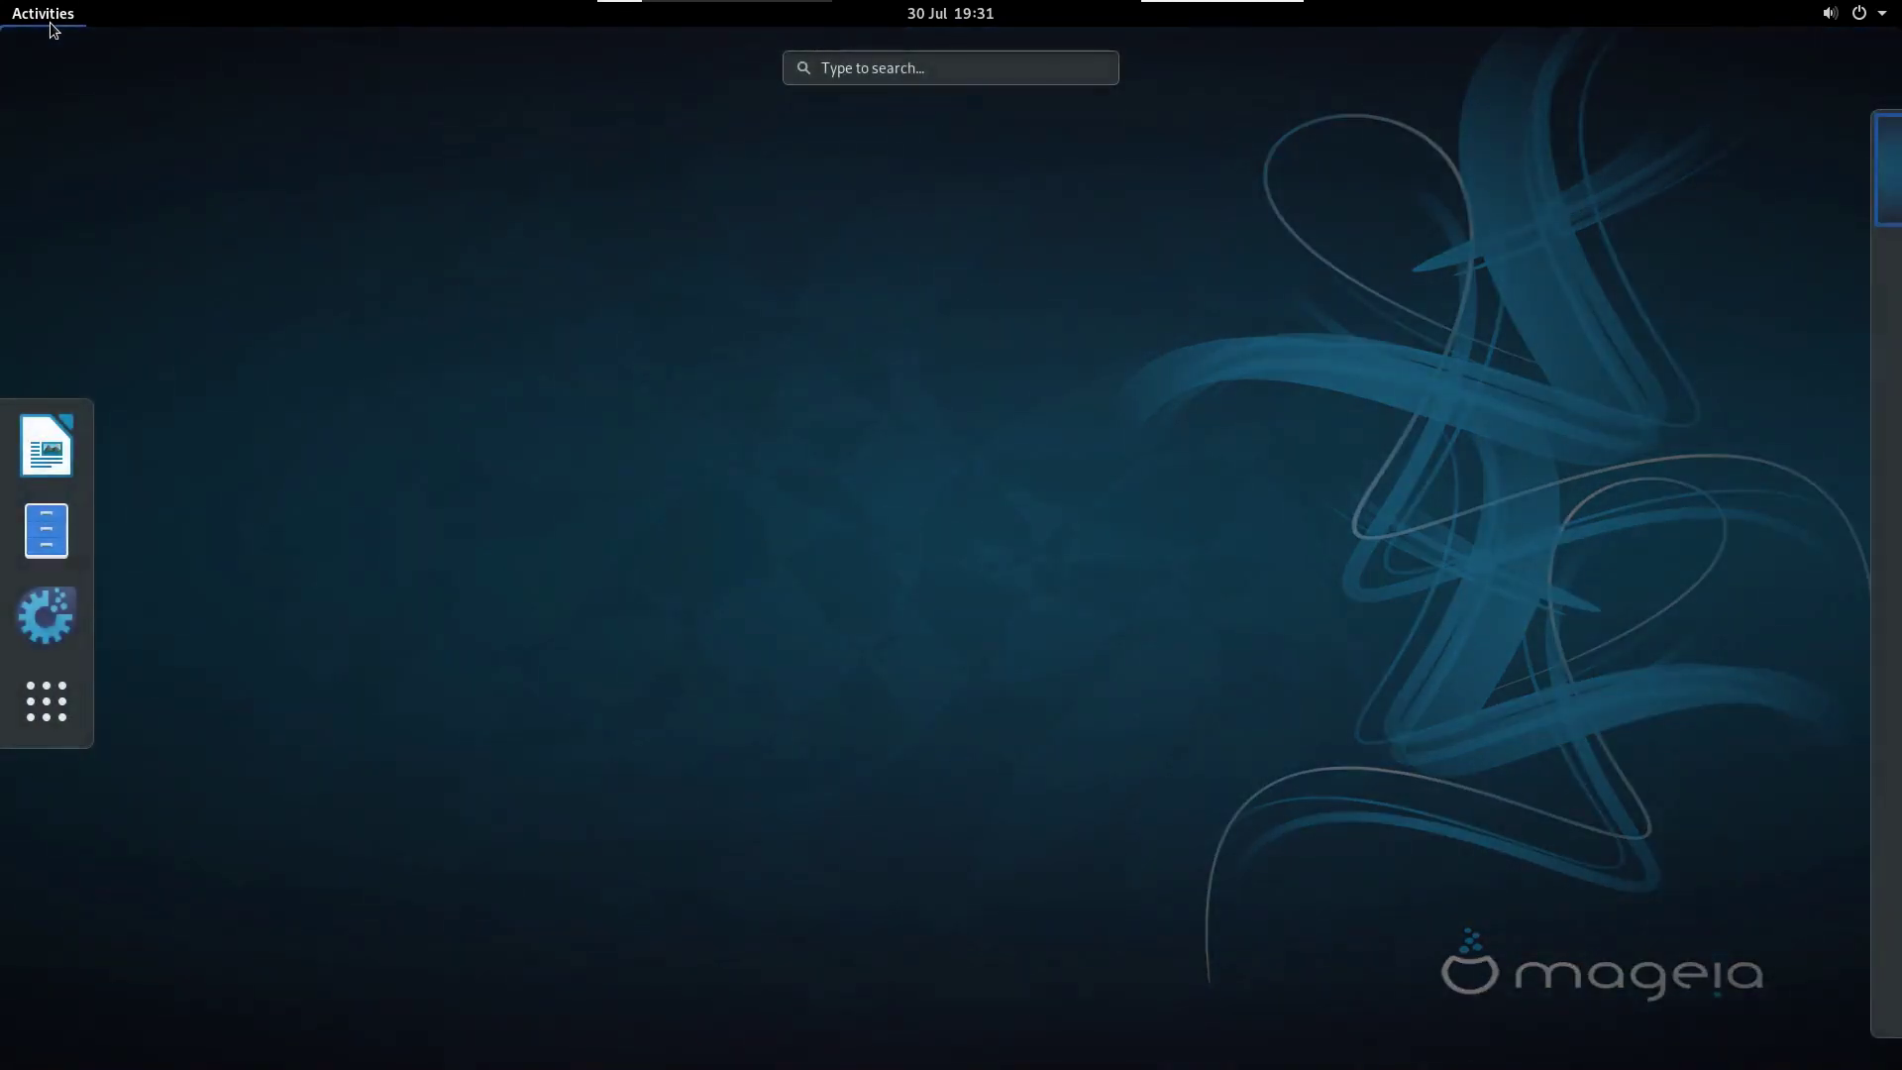
Step: Search 'mag' and launch Mageia Control Center, entering the administrator password
{"action": "left_click", "coordinate": [315, 442]}
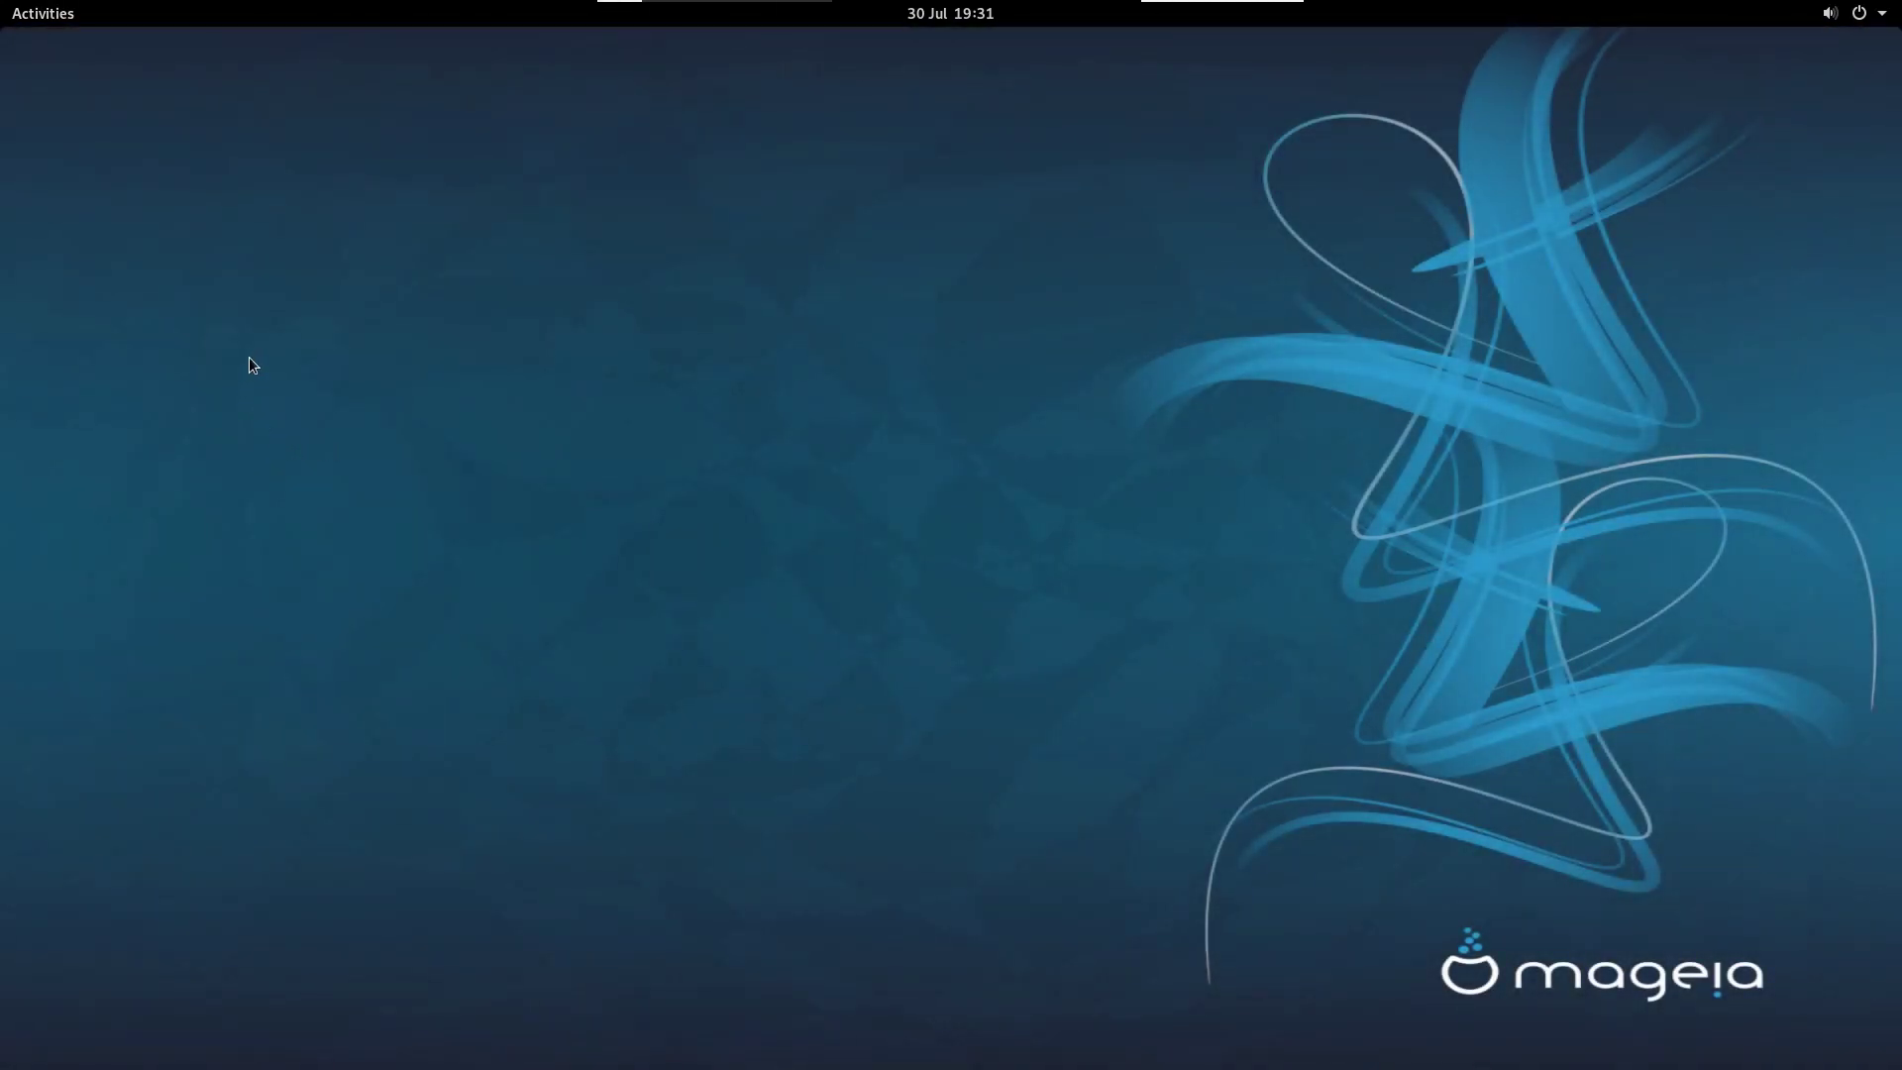
{"action": "key", "text": "super"}
{"action": "type", "text": "mag"}
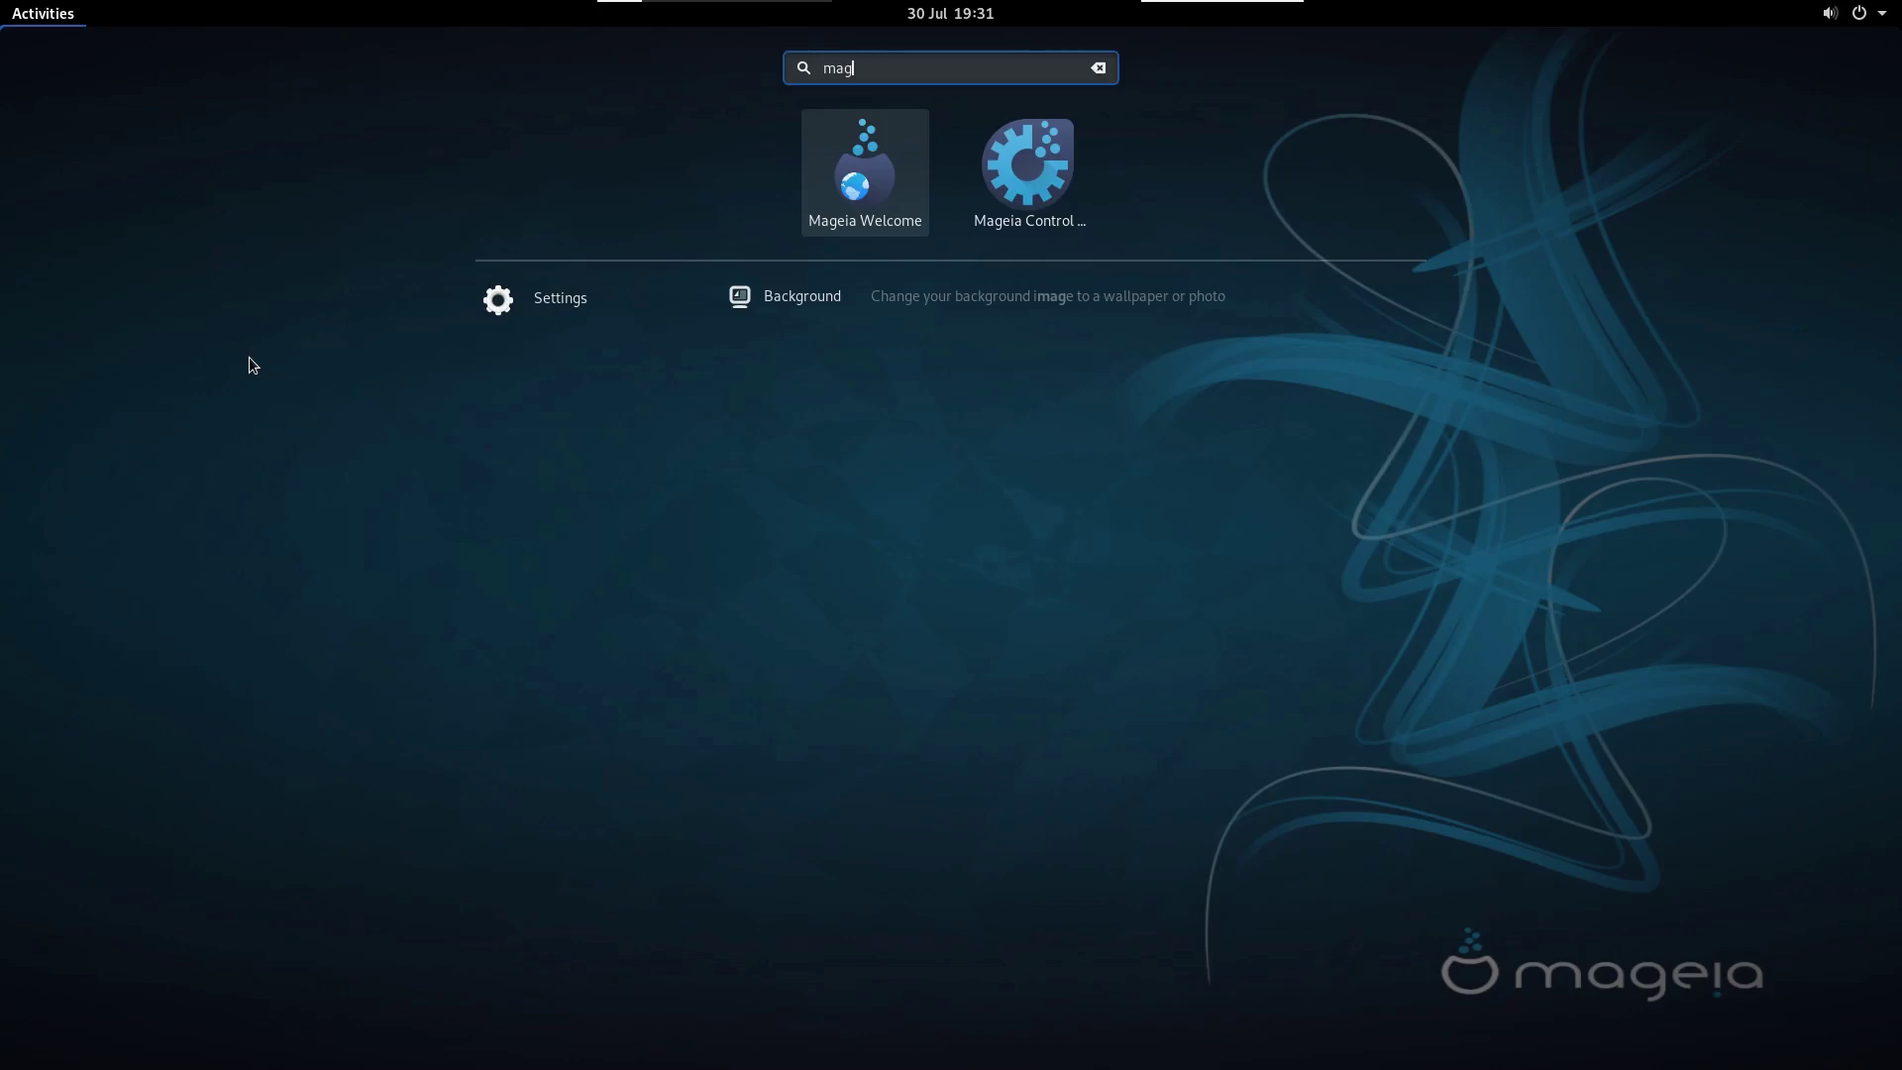
{"action": "left_click", "coordinate": [1066, 204]}
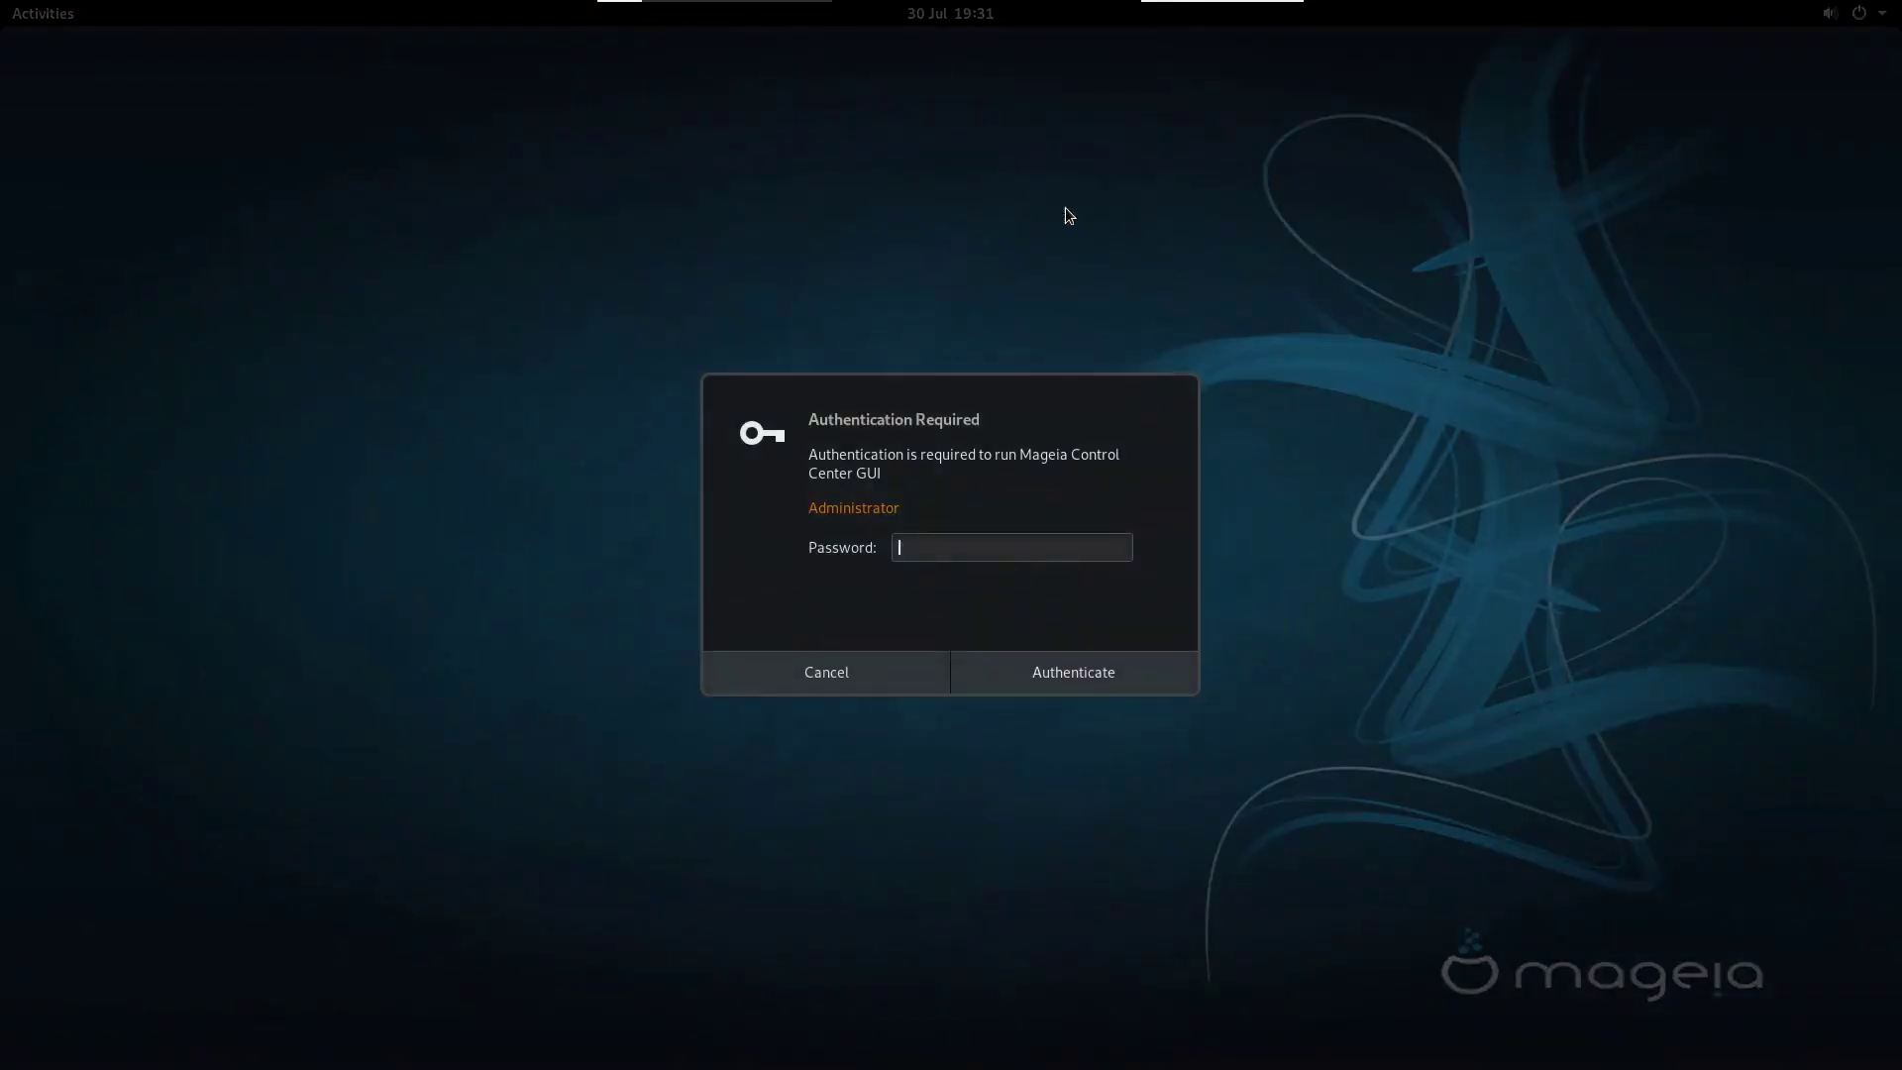
{"action": "type", "text": "*******"}
{"action": "key", "text": "Return"}
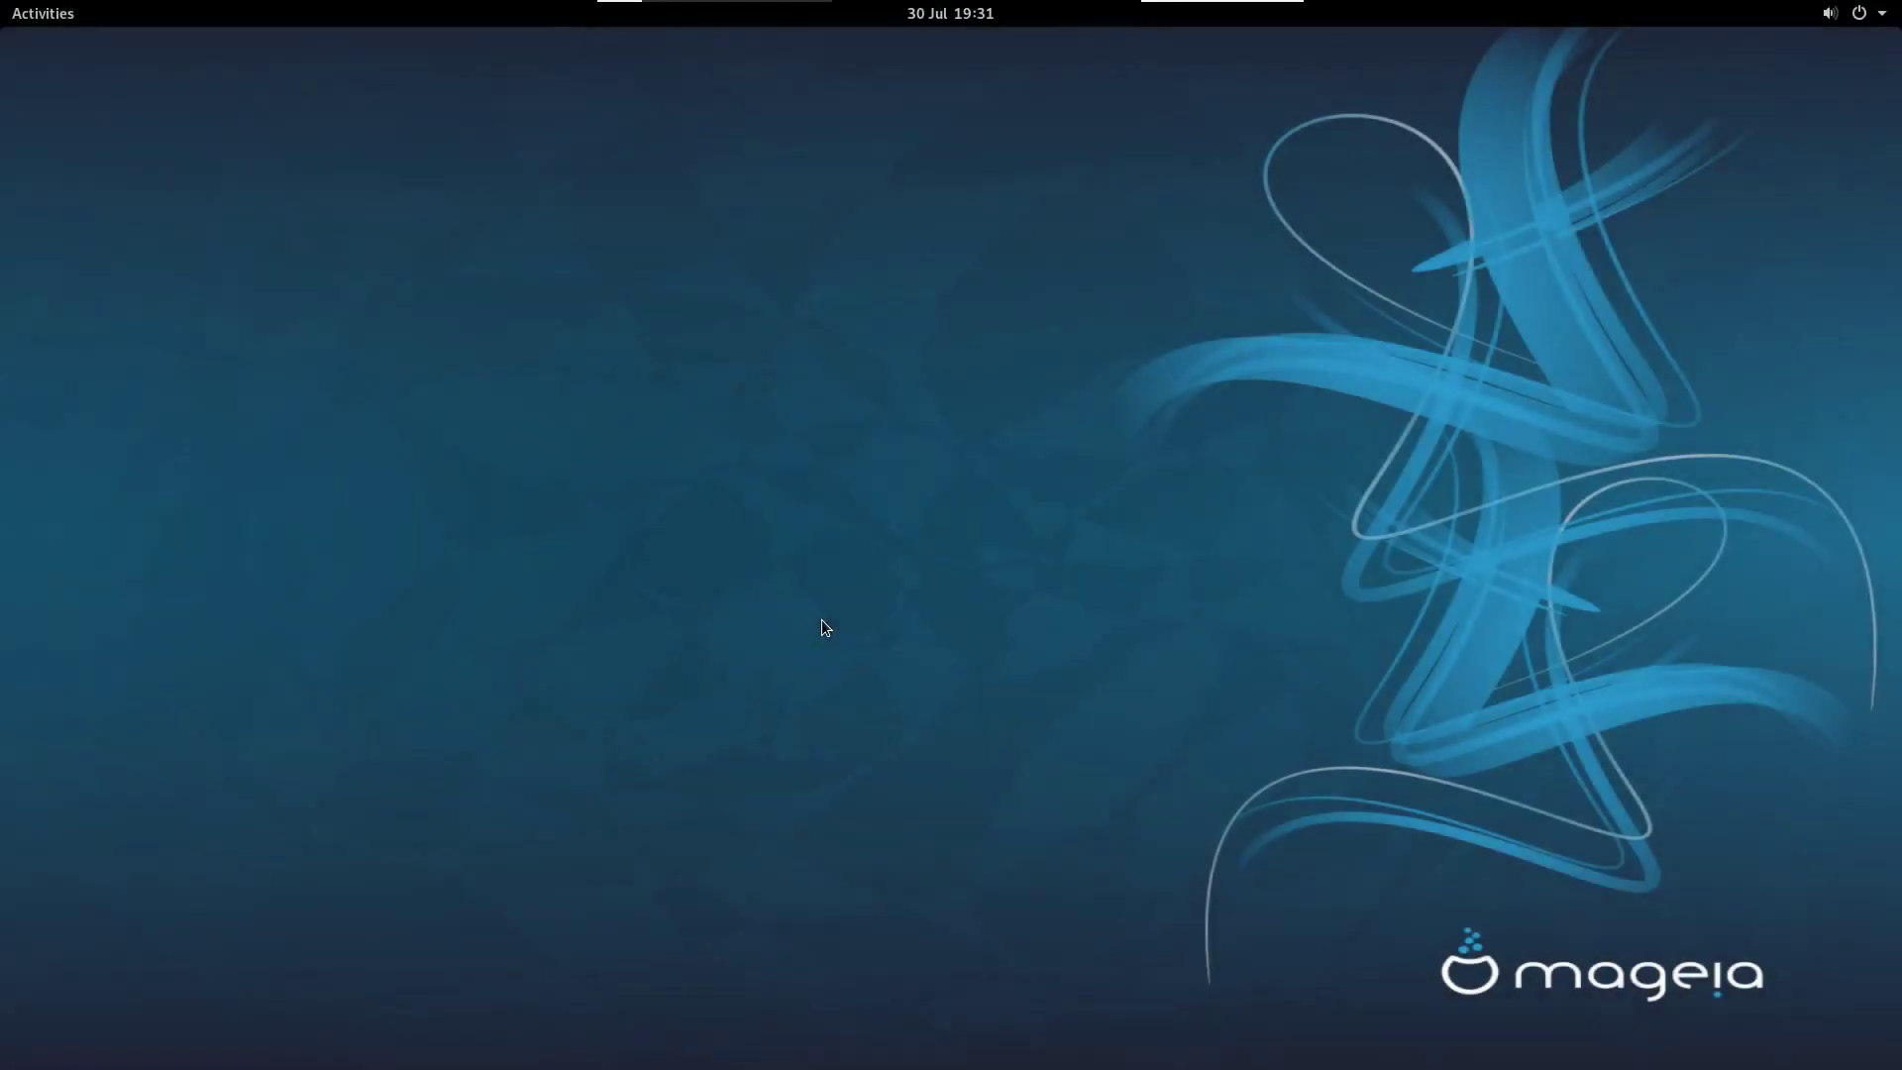
Step: Browse the Hardware, Network & Internet, System, Network Sharing and Software Management categories
{"action": "left_click_drag", "start_coordinate": [781, 281], "coordinate": [717, 240]}
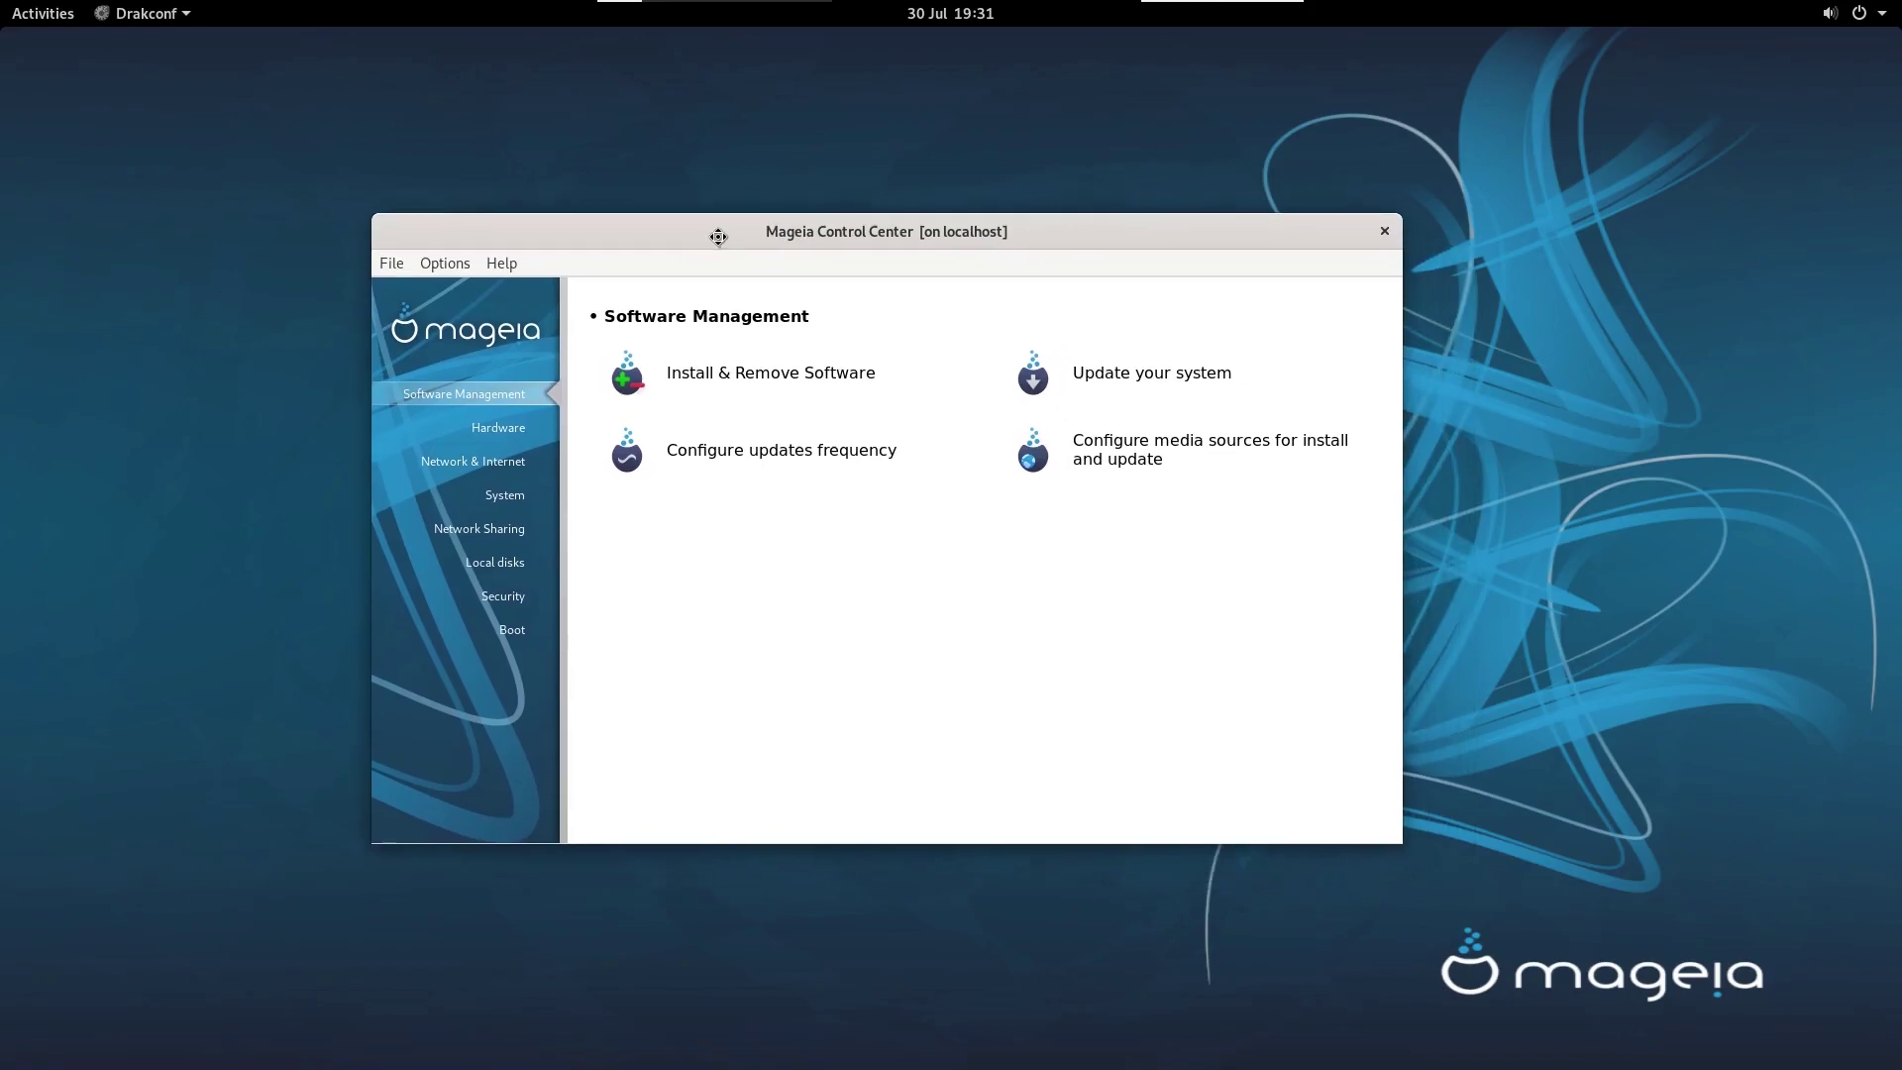
{"action": "left_click", "coordinate": [485, 439]}
{"action": "scroll", "coordinate": [873, 552], "scroll_direction": "down", "scroll_amount": 3}
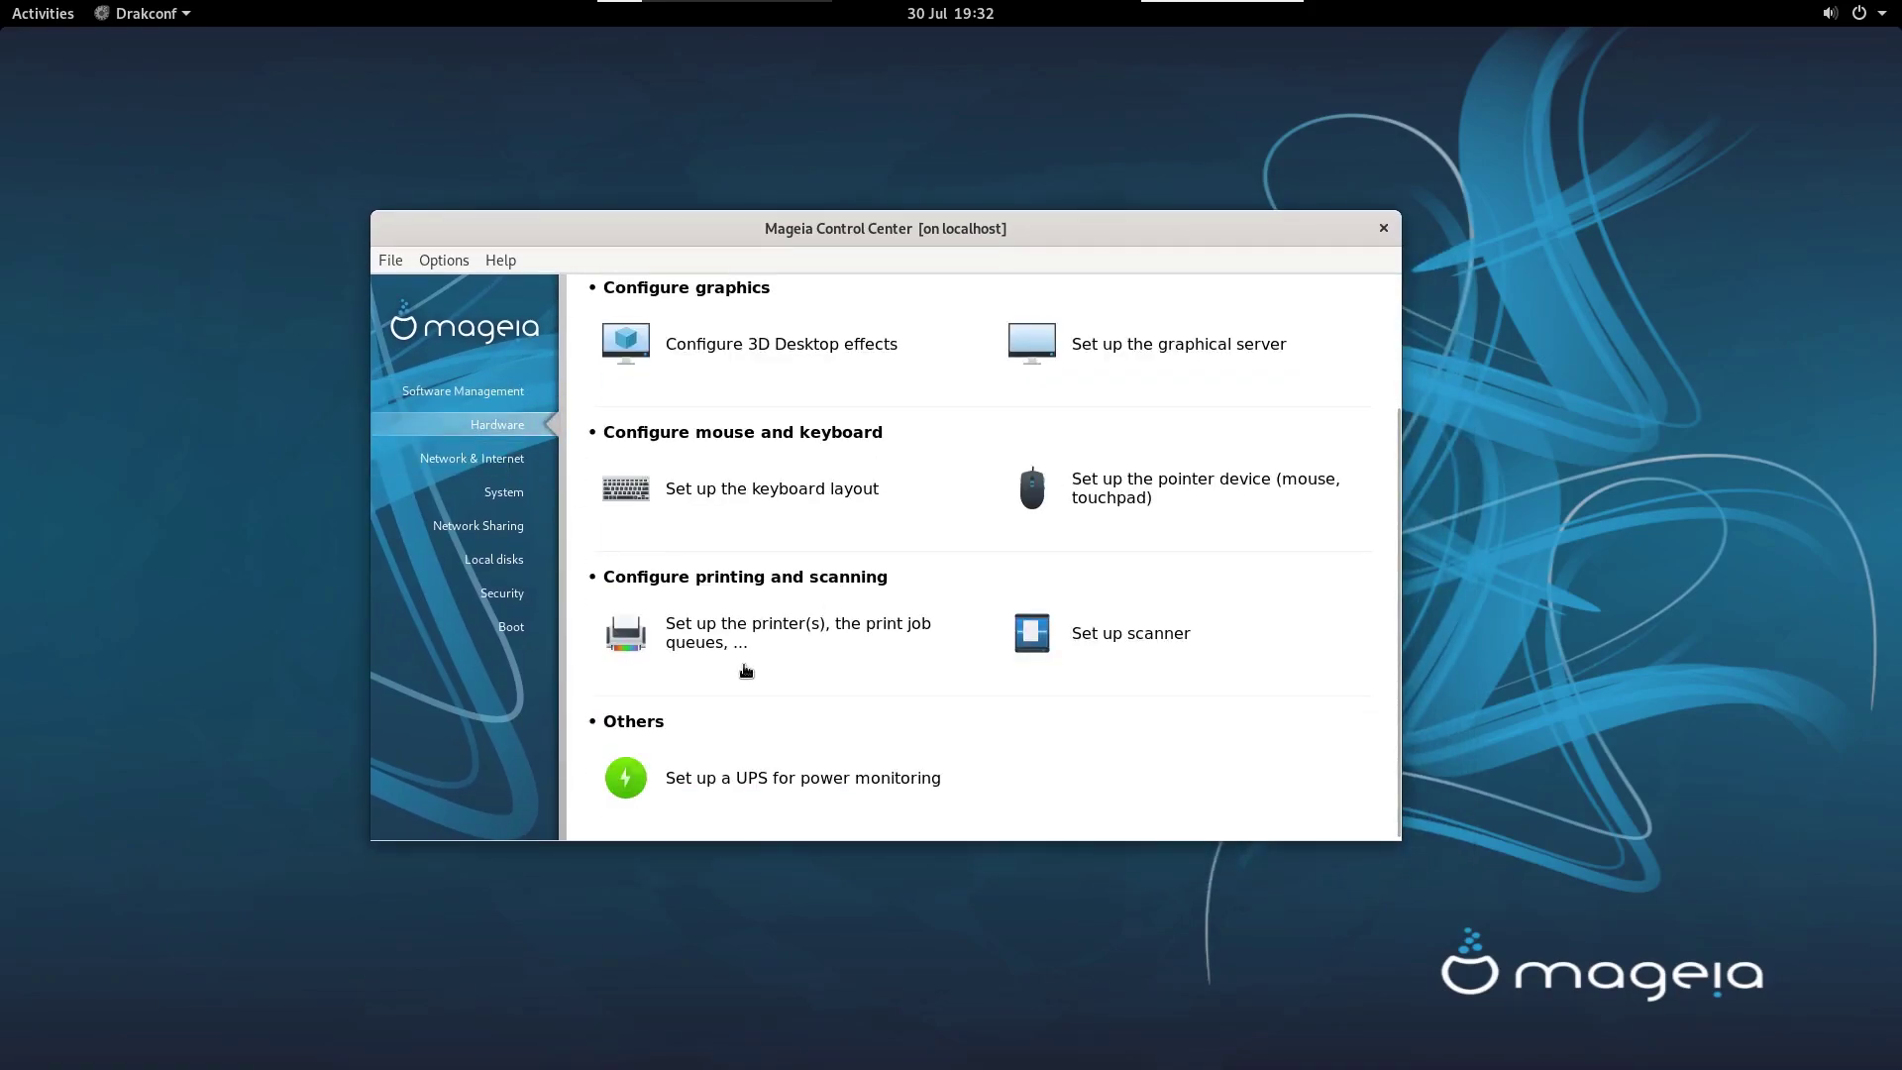
{"action": "left_click", "coordinate": [472, 459]}
{"action": "left_click", "coordinate": [495, 491]}
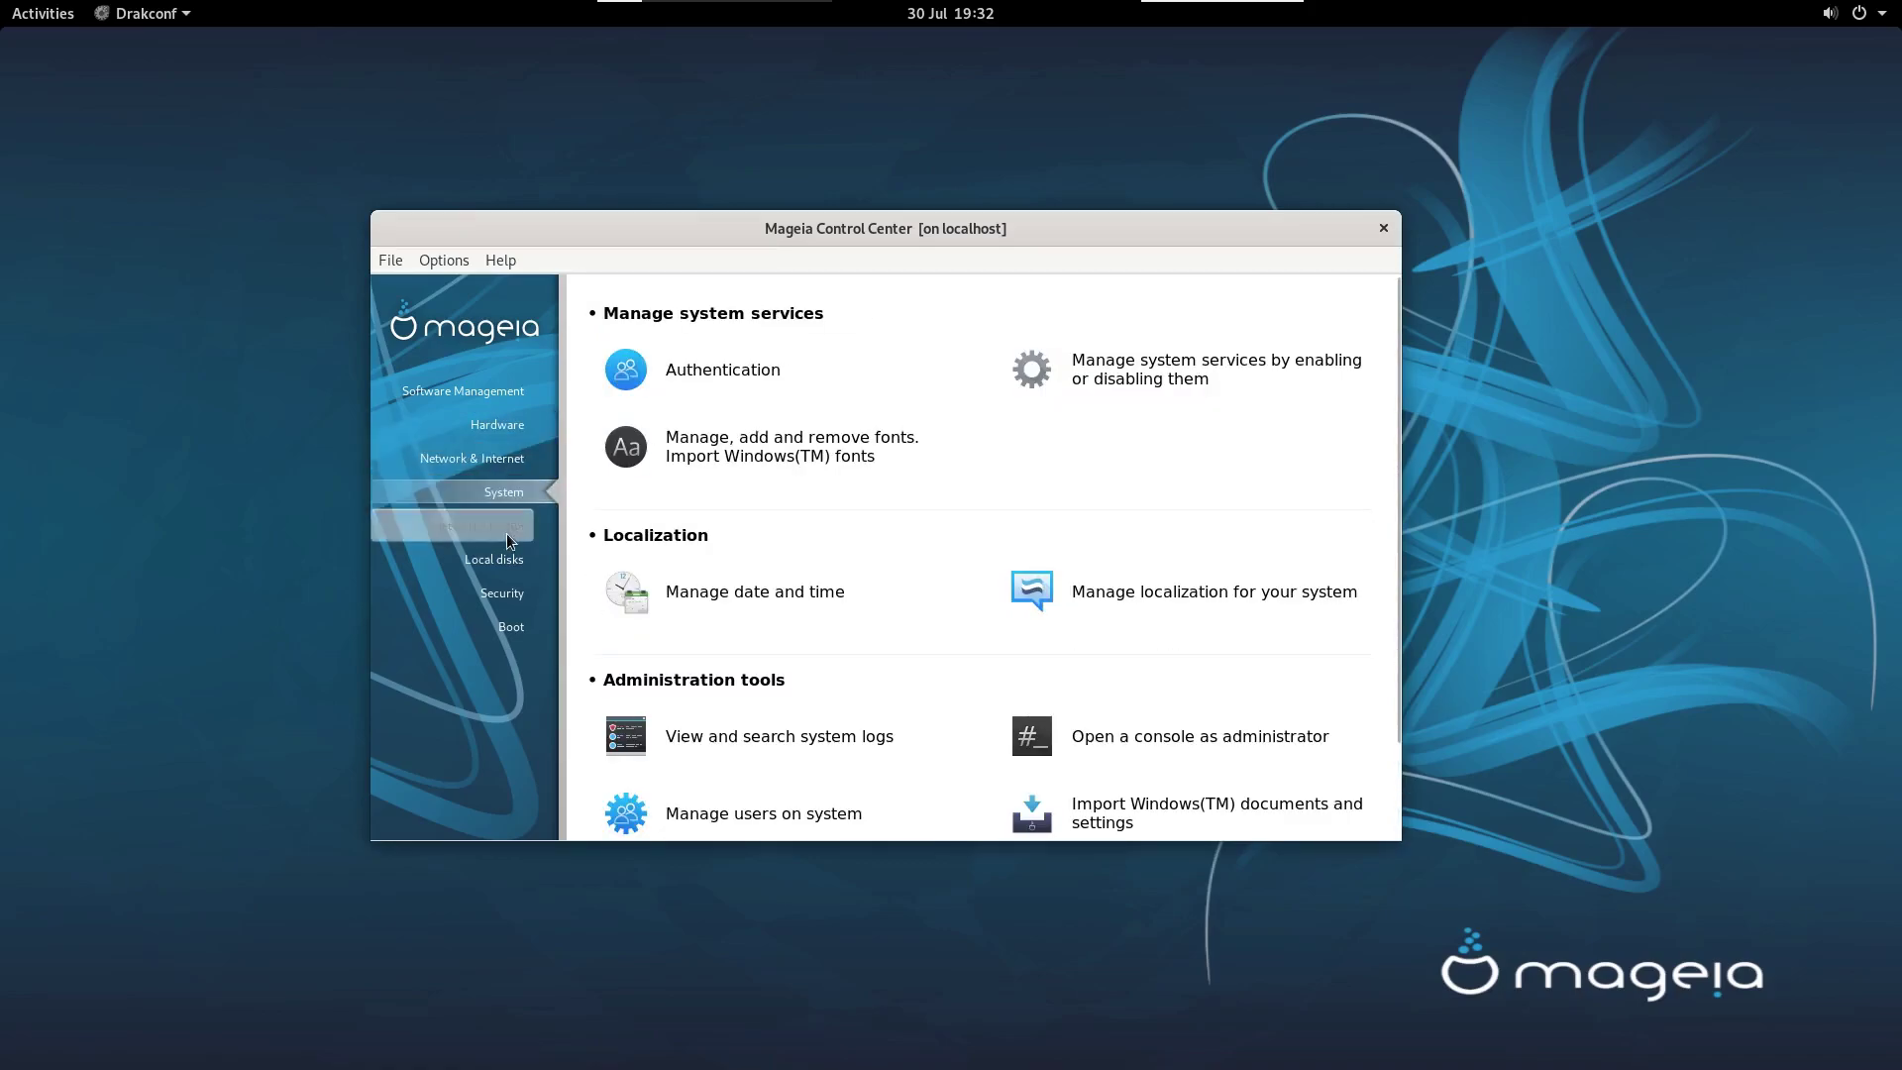
{"action": "left_click", "coordinate": [503, 530]}
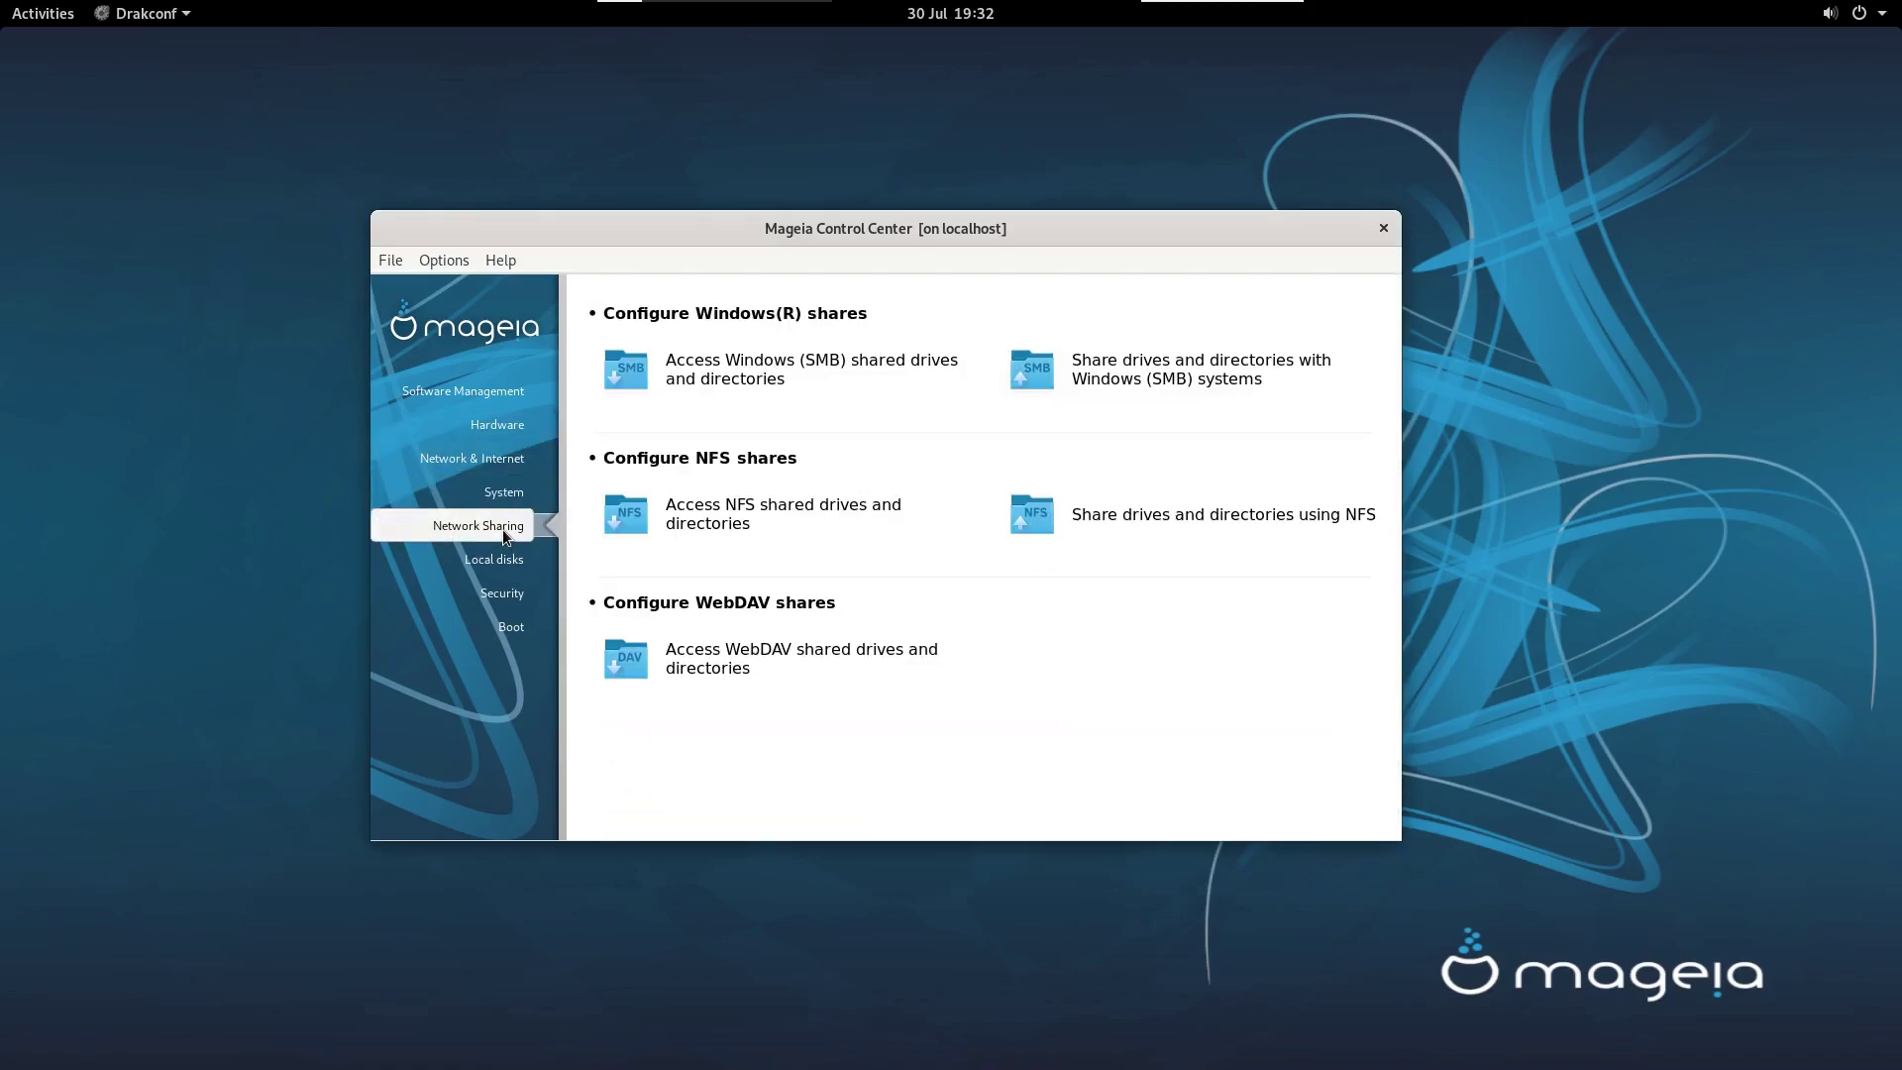
{"action": "left_click", "coordinate": [486, 389]}
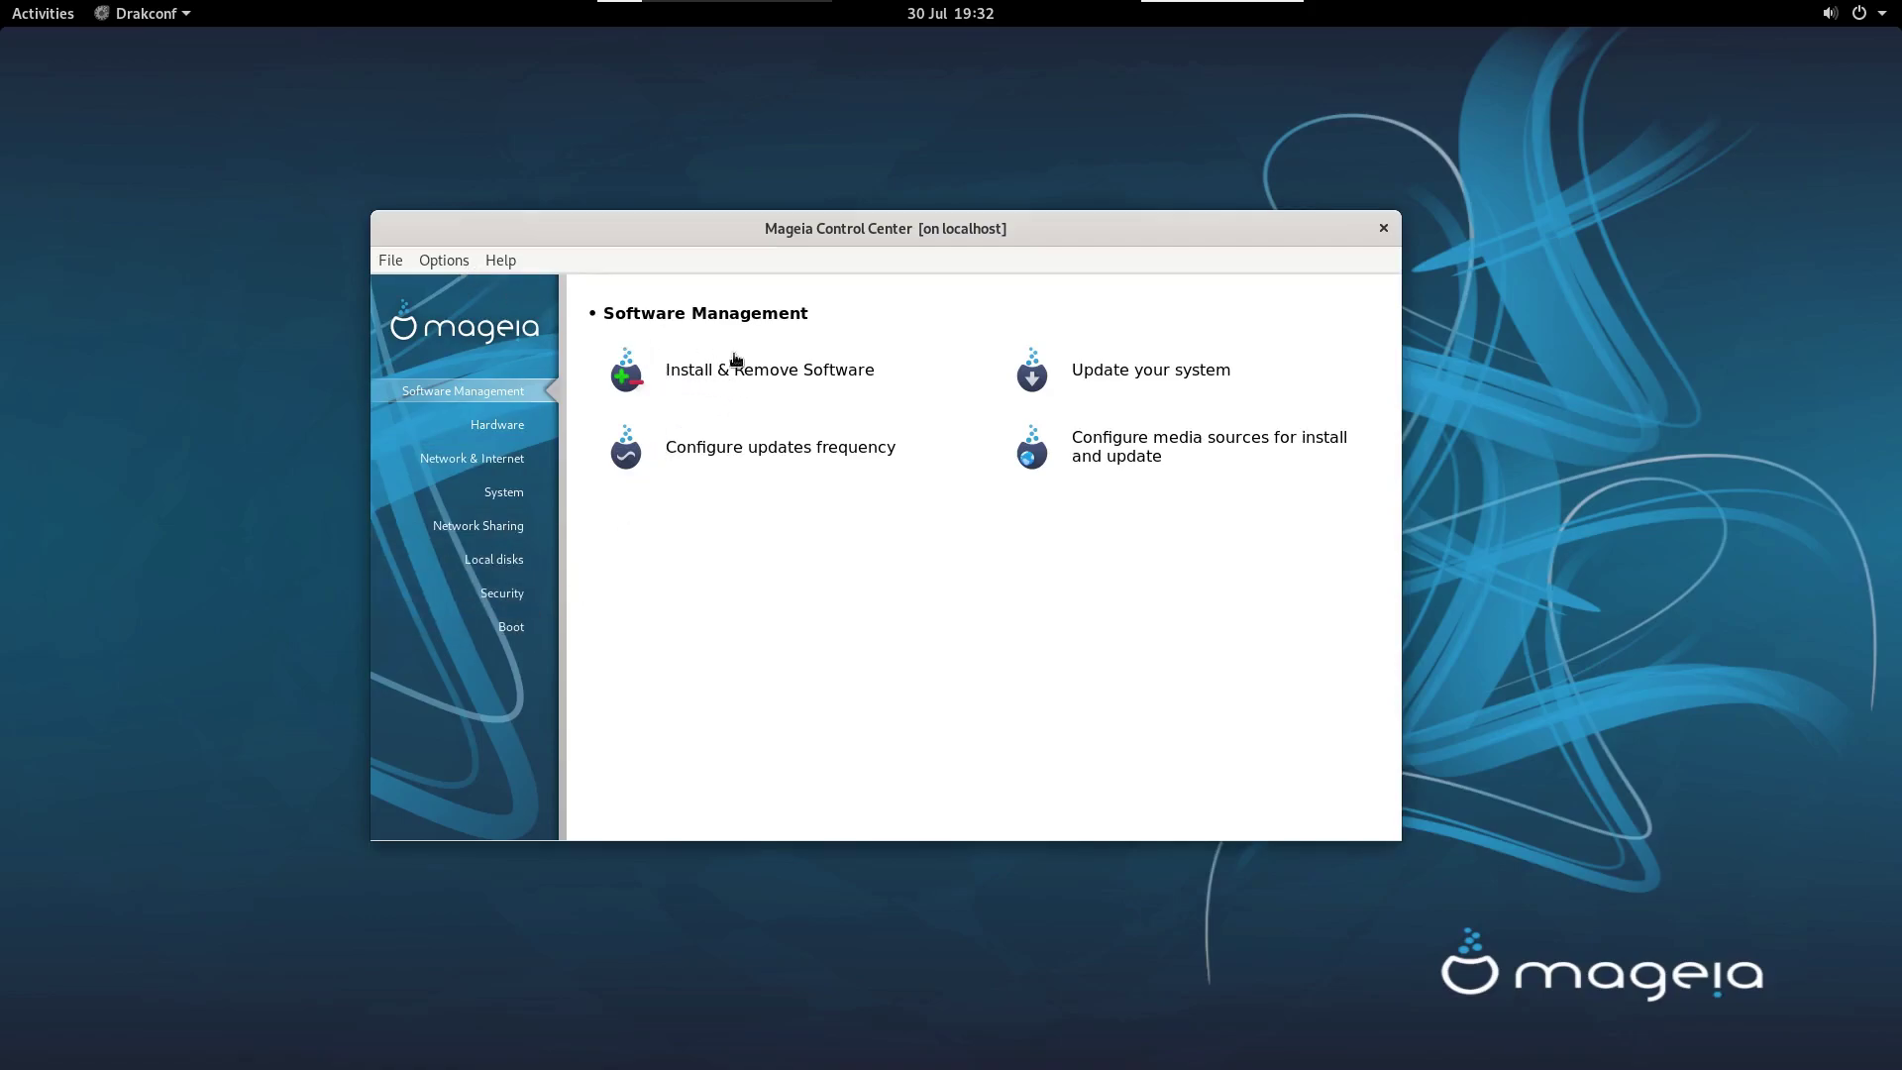
Step: Close the Control Center and launch Install & Remove Software, authenticating with the administrator password
{"action": "left_click", "coordinate": [1383, 231]}
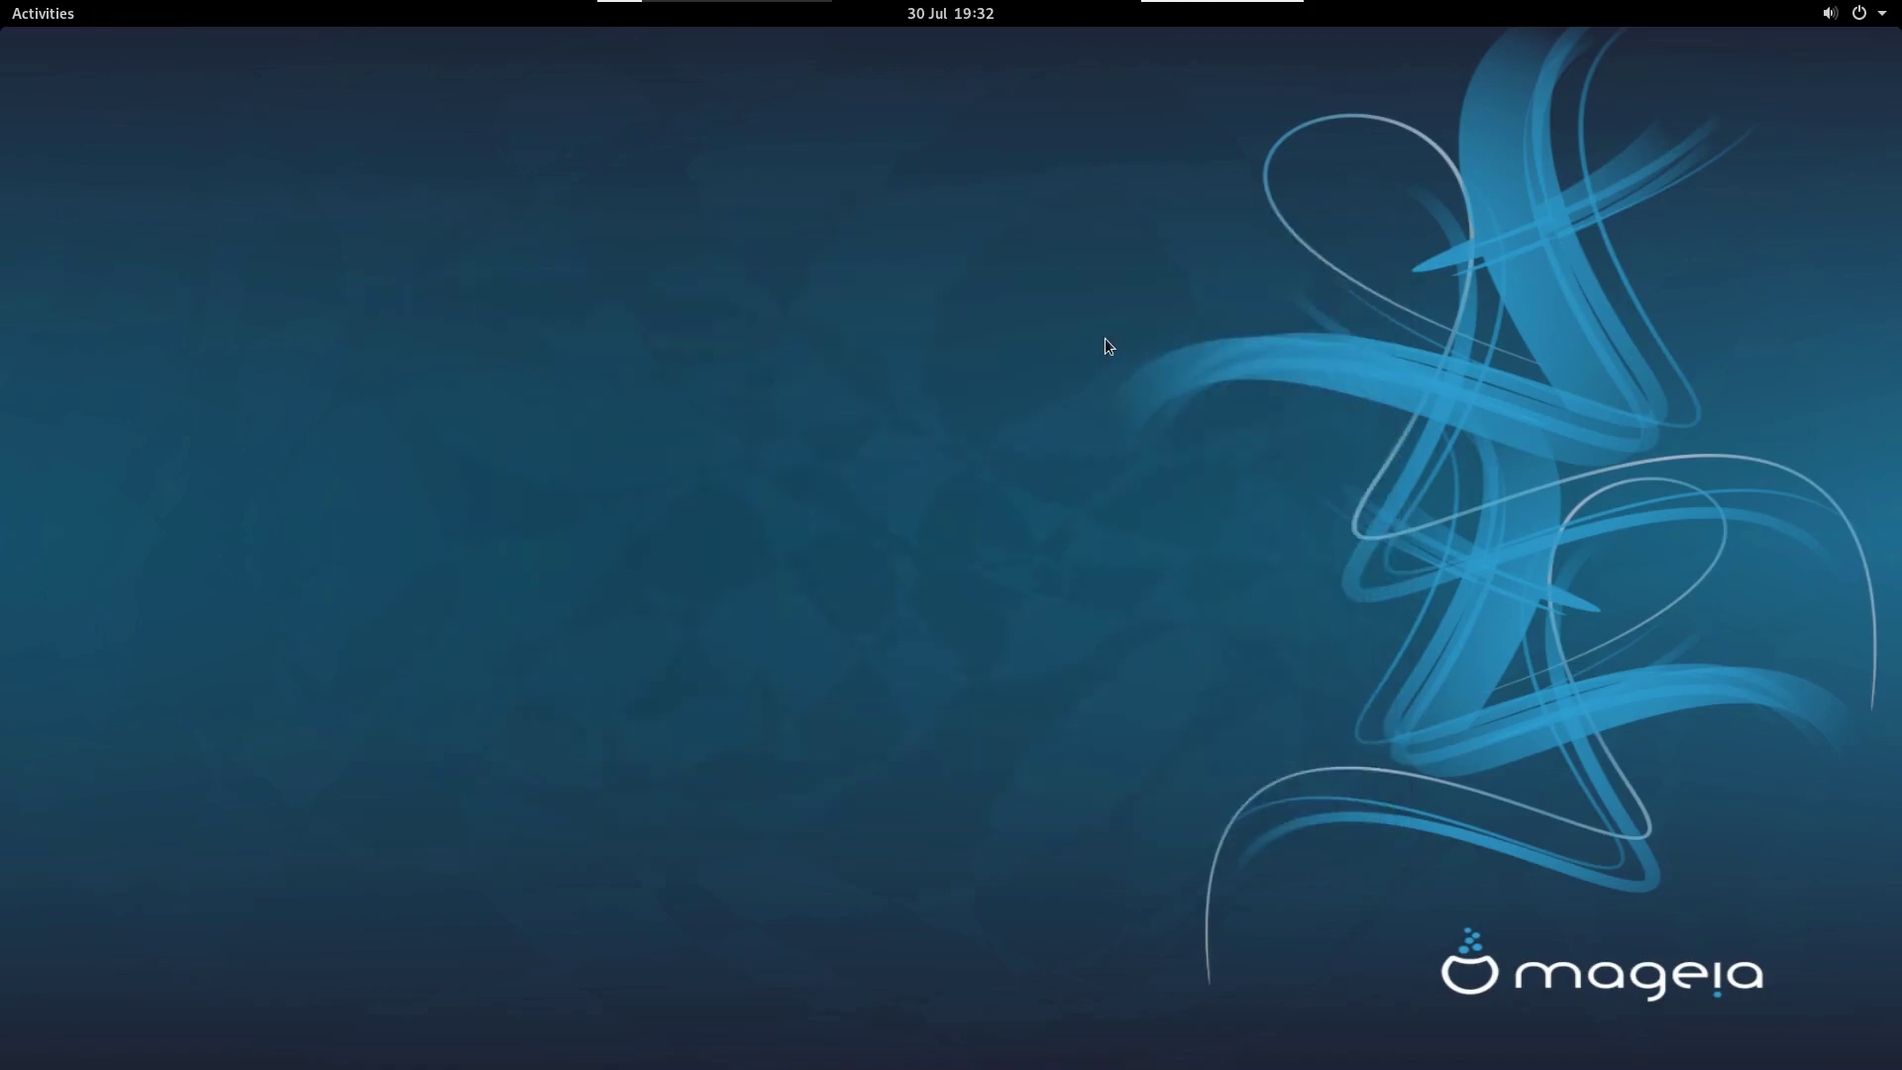
{"action": "key", "text": "super"}
{"action": "type", "text": "install"}
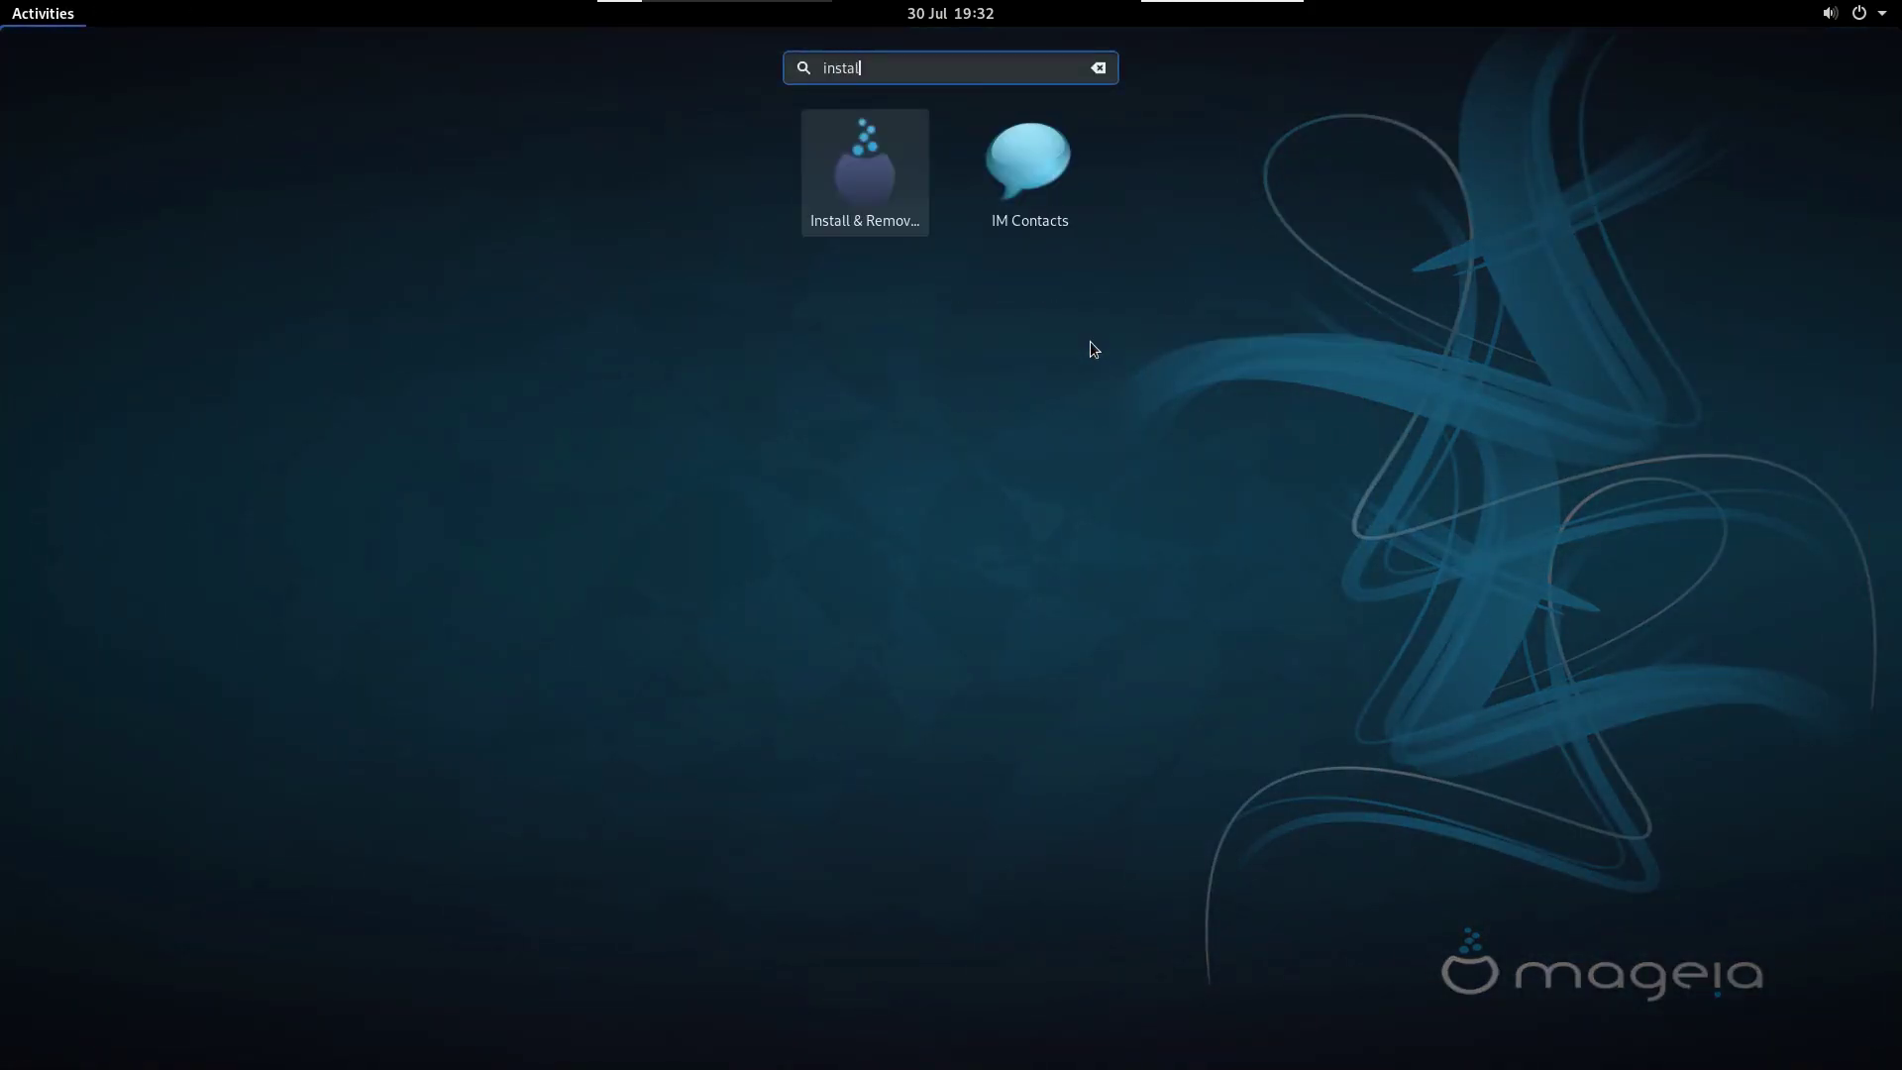
{"action": "left_click", "coordinate": [949, 184]}
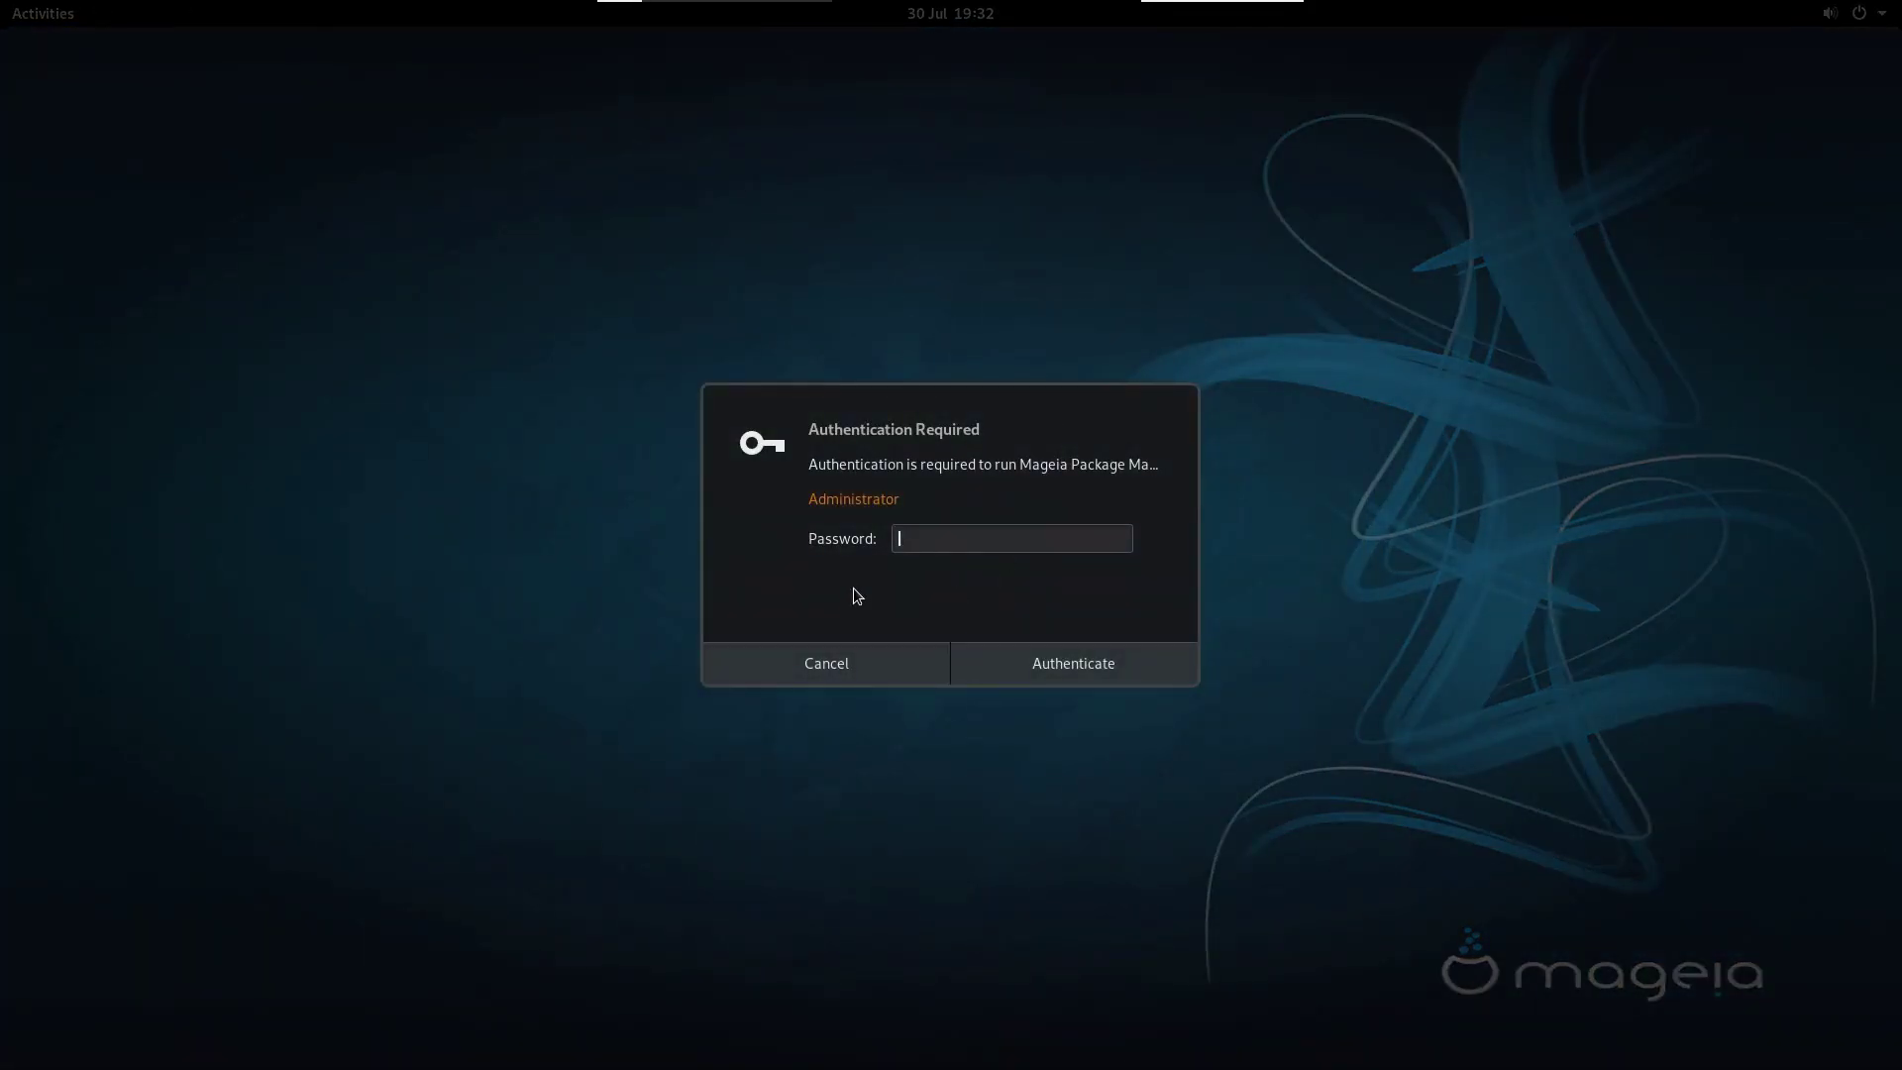
{"action": "type", "text": "••••••••"}
{"action": "key", "text": "Return"}
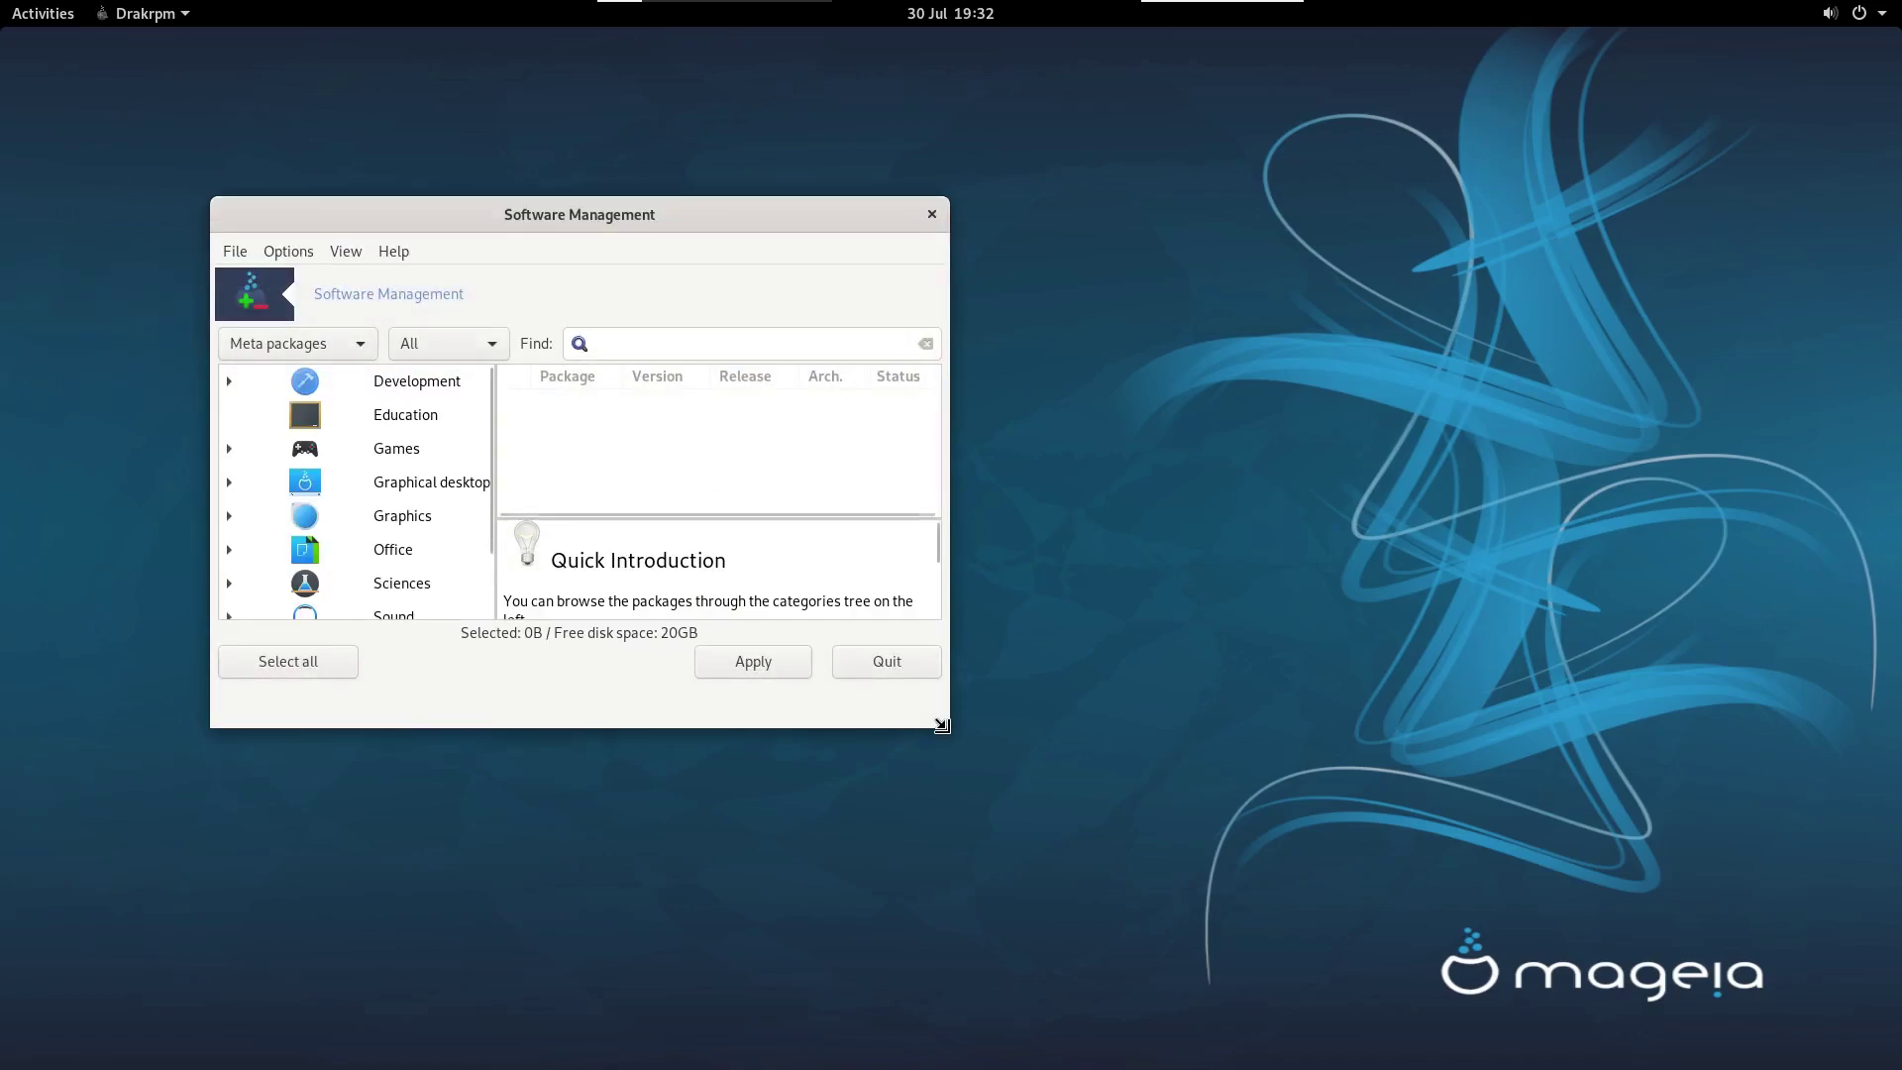
Step: Enlarge and reposition the Software Management window, close it, and bring up the Activities overview
{"action": "left_click_drag", "start_coordinate": [946, 725], "coordinate": [1246, 866]}
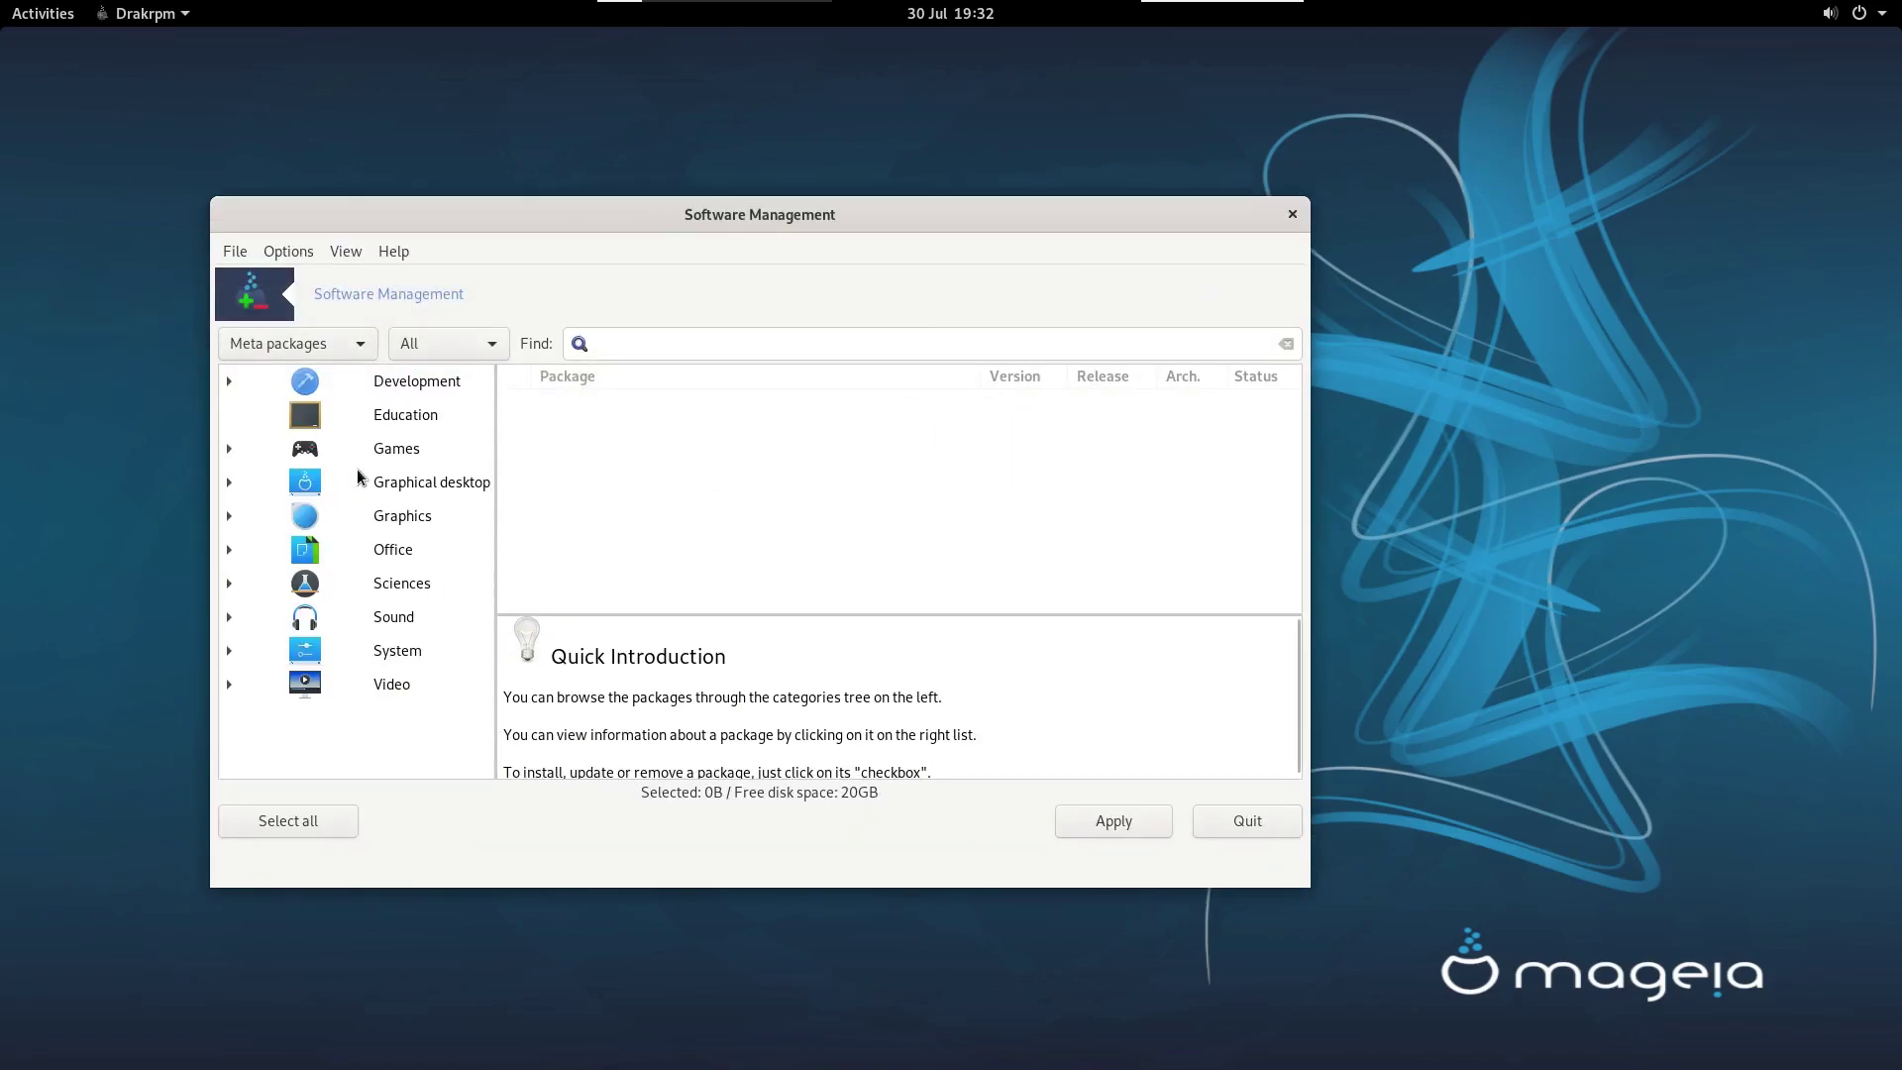
{"action": "left_click_drag", "start_coordinate": [888, 223], "coordinate": [824, 183]}
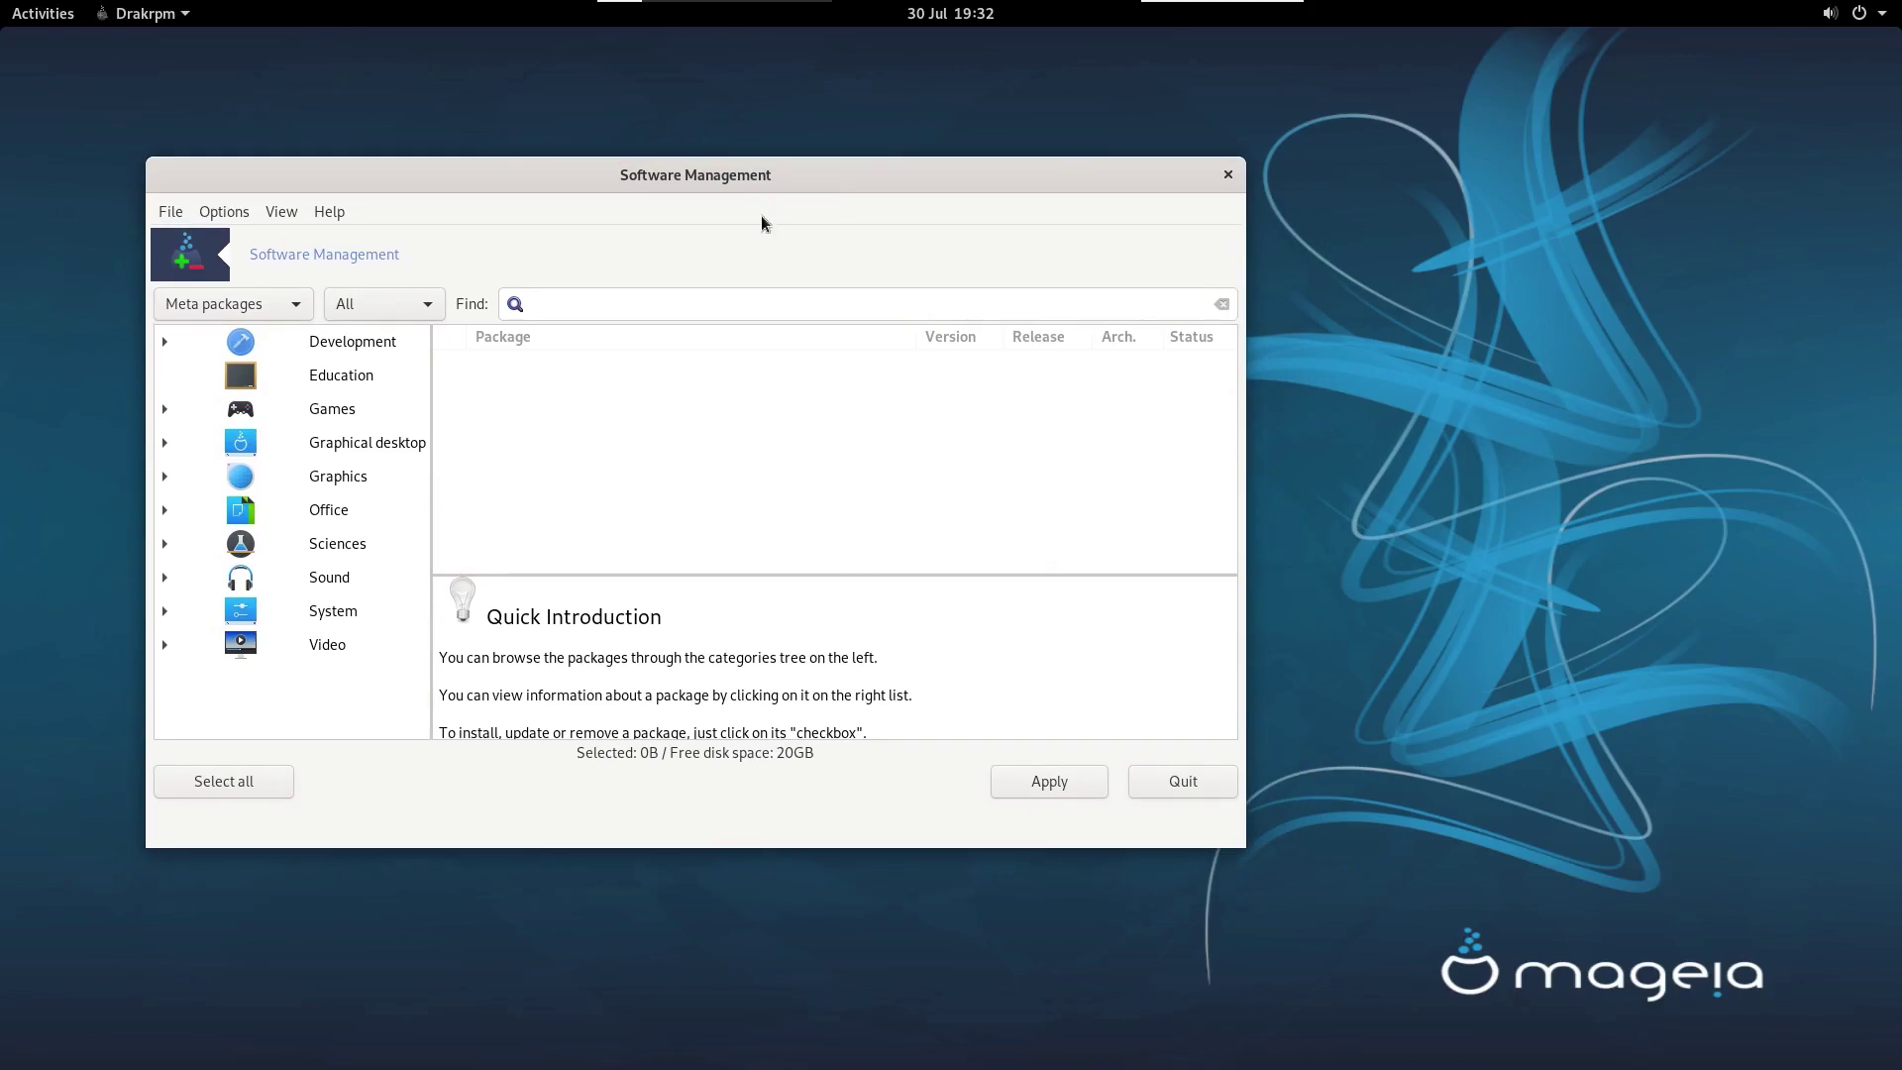
{"action": "left_click", "coordinate": [1227, 175]}
{"action": "key", "text": "super"}
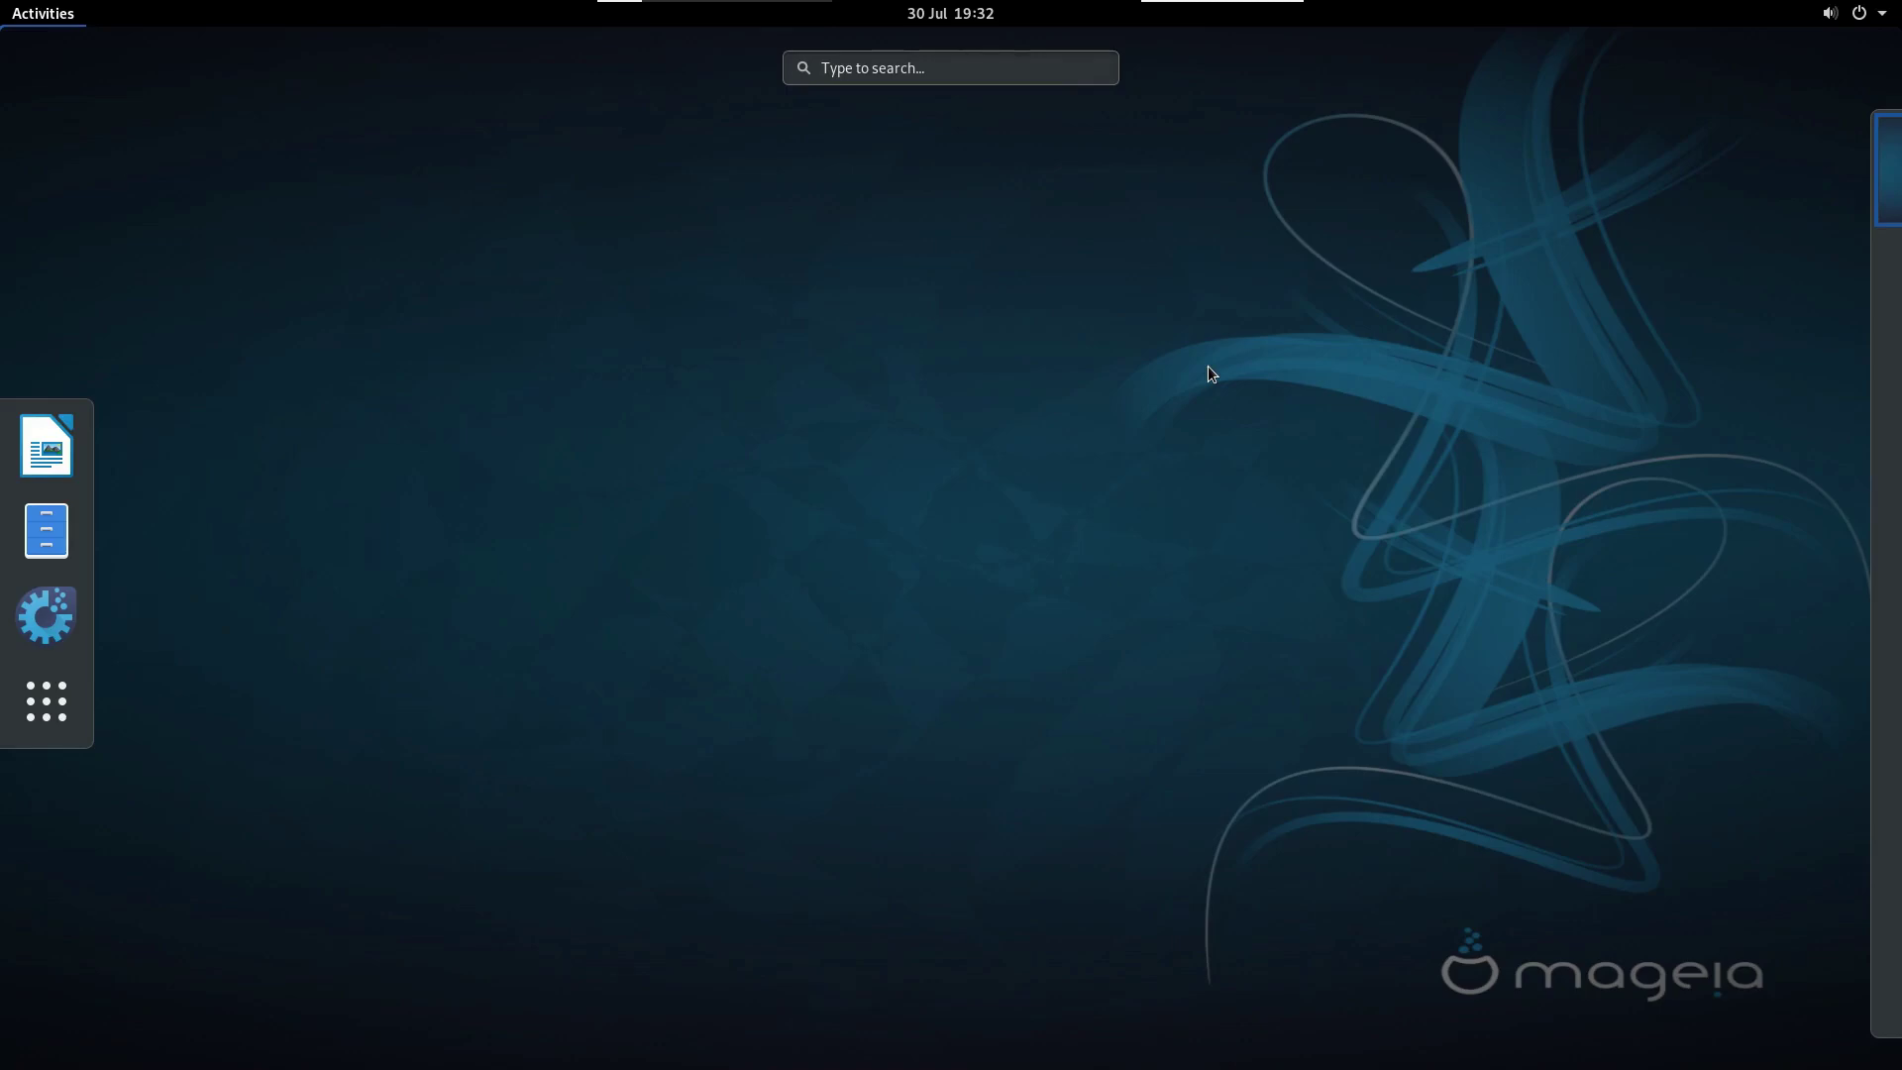
Step: Launch Mageia Control Center from the dash as administrator and open the Hardware browser
{"action": "left_click", "coordinate": [60, 621]}
{"action": "type", "text": "*******"}
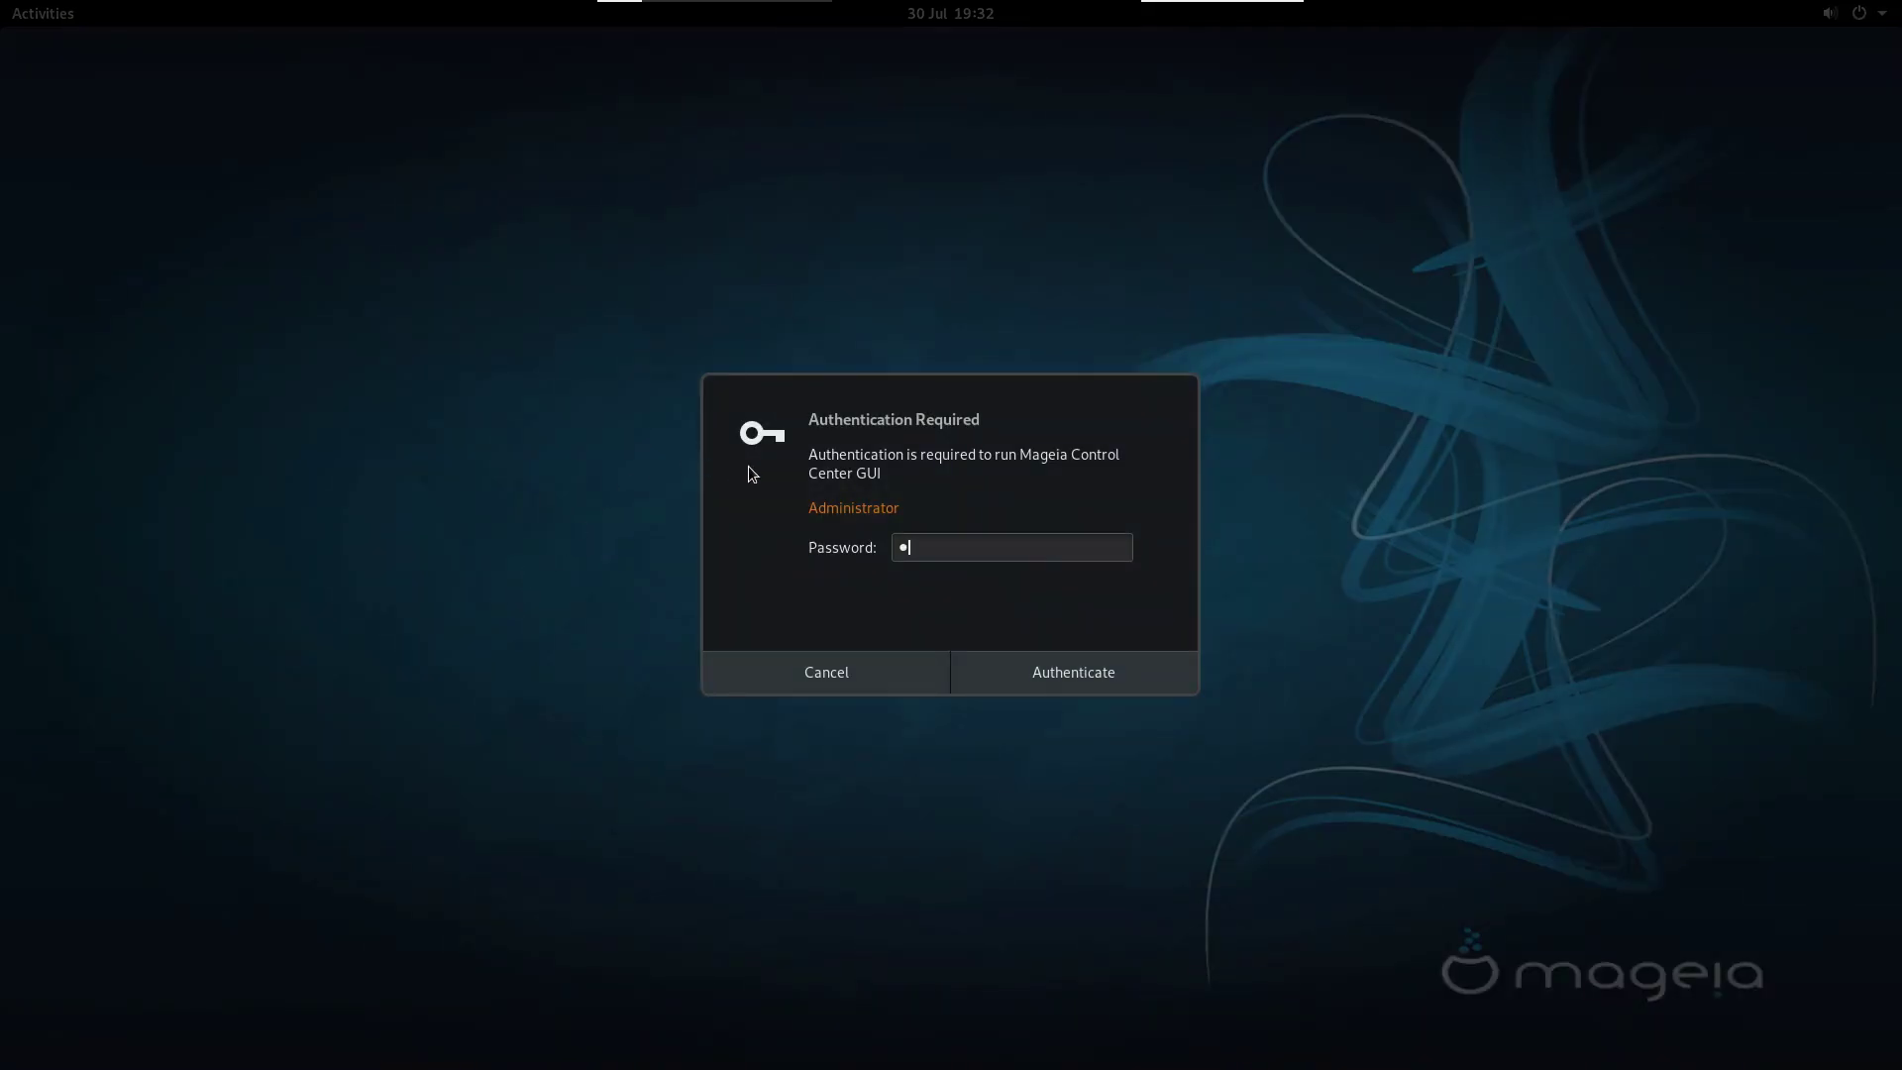
{"action": "key", "text": "Return"}
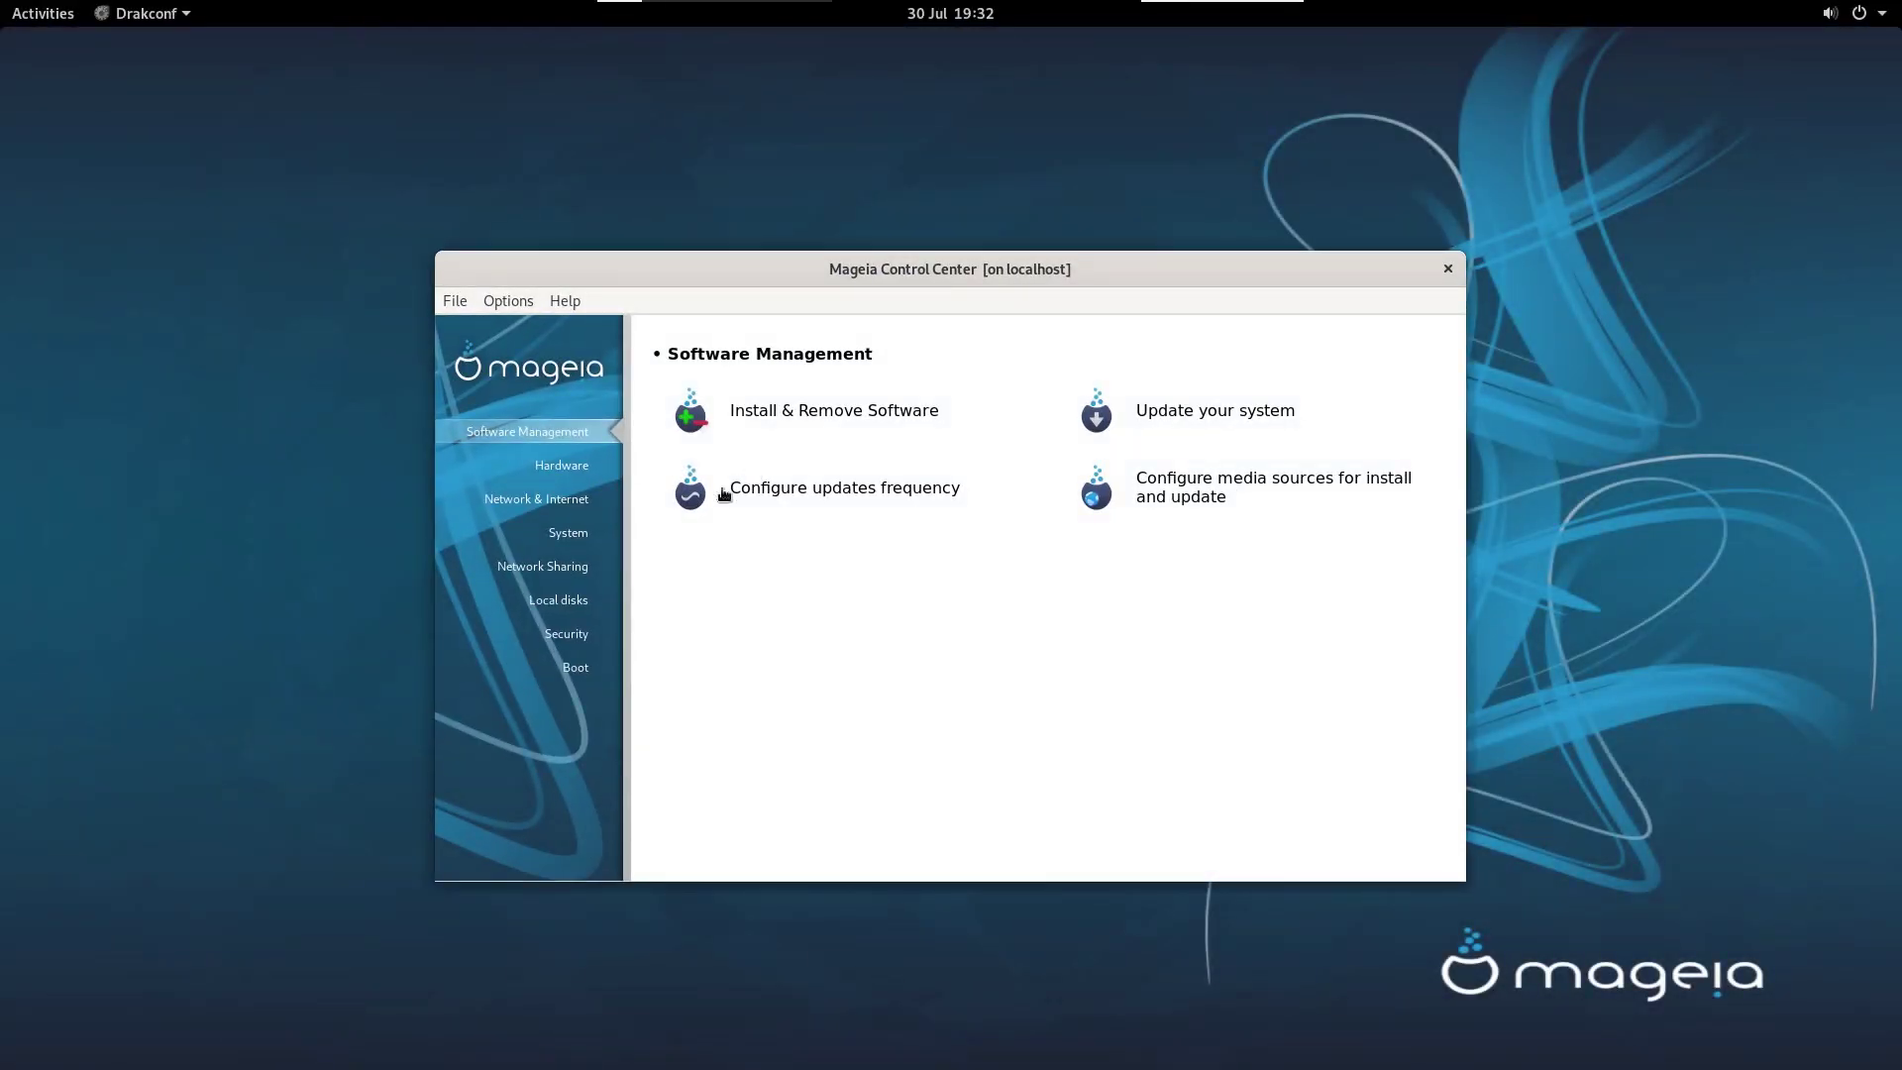
{"action": "left_click", "coordinate": [560, 466]}
{"action": "left_click", "coordinate": [698, 418]}
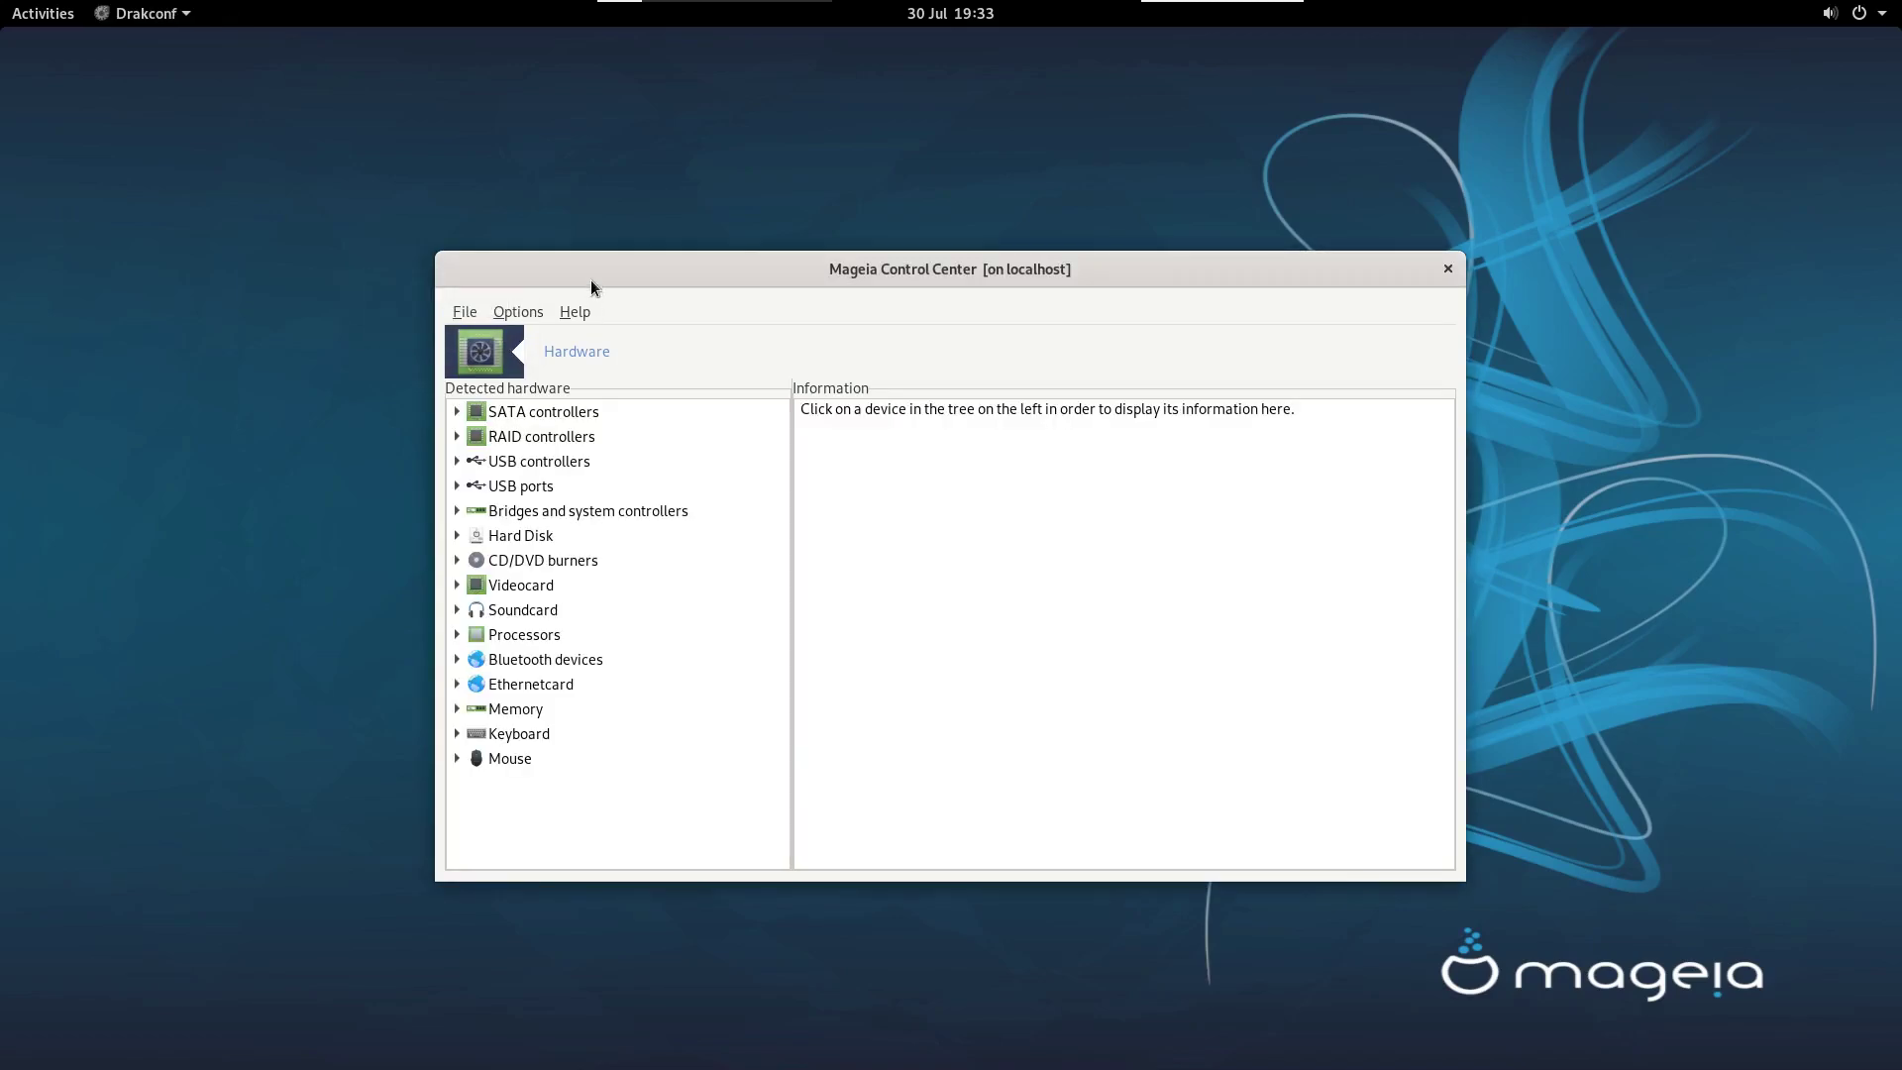
Step: Move the Control Center window left and close the hardware browser, returning to Hardware tools
{"action": "left_click_drag", "start_coordinate": [574, 270], "coordinate": [479, 253]}
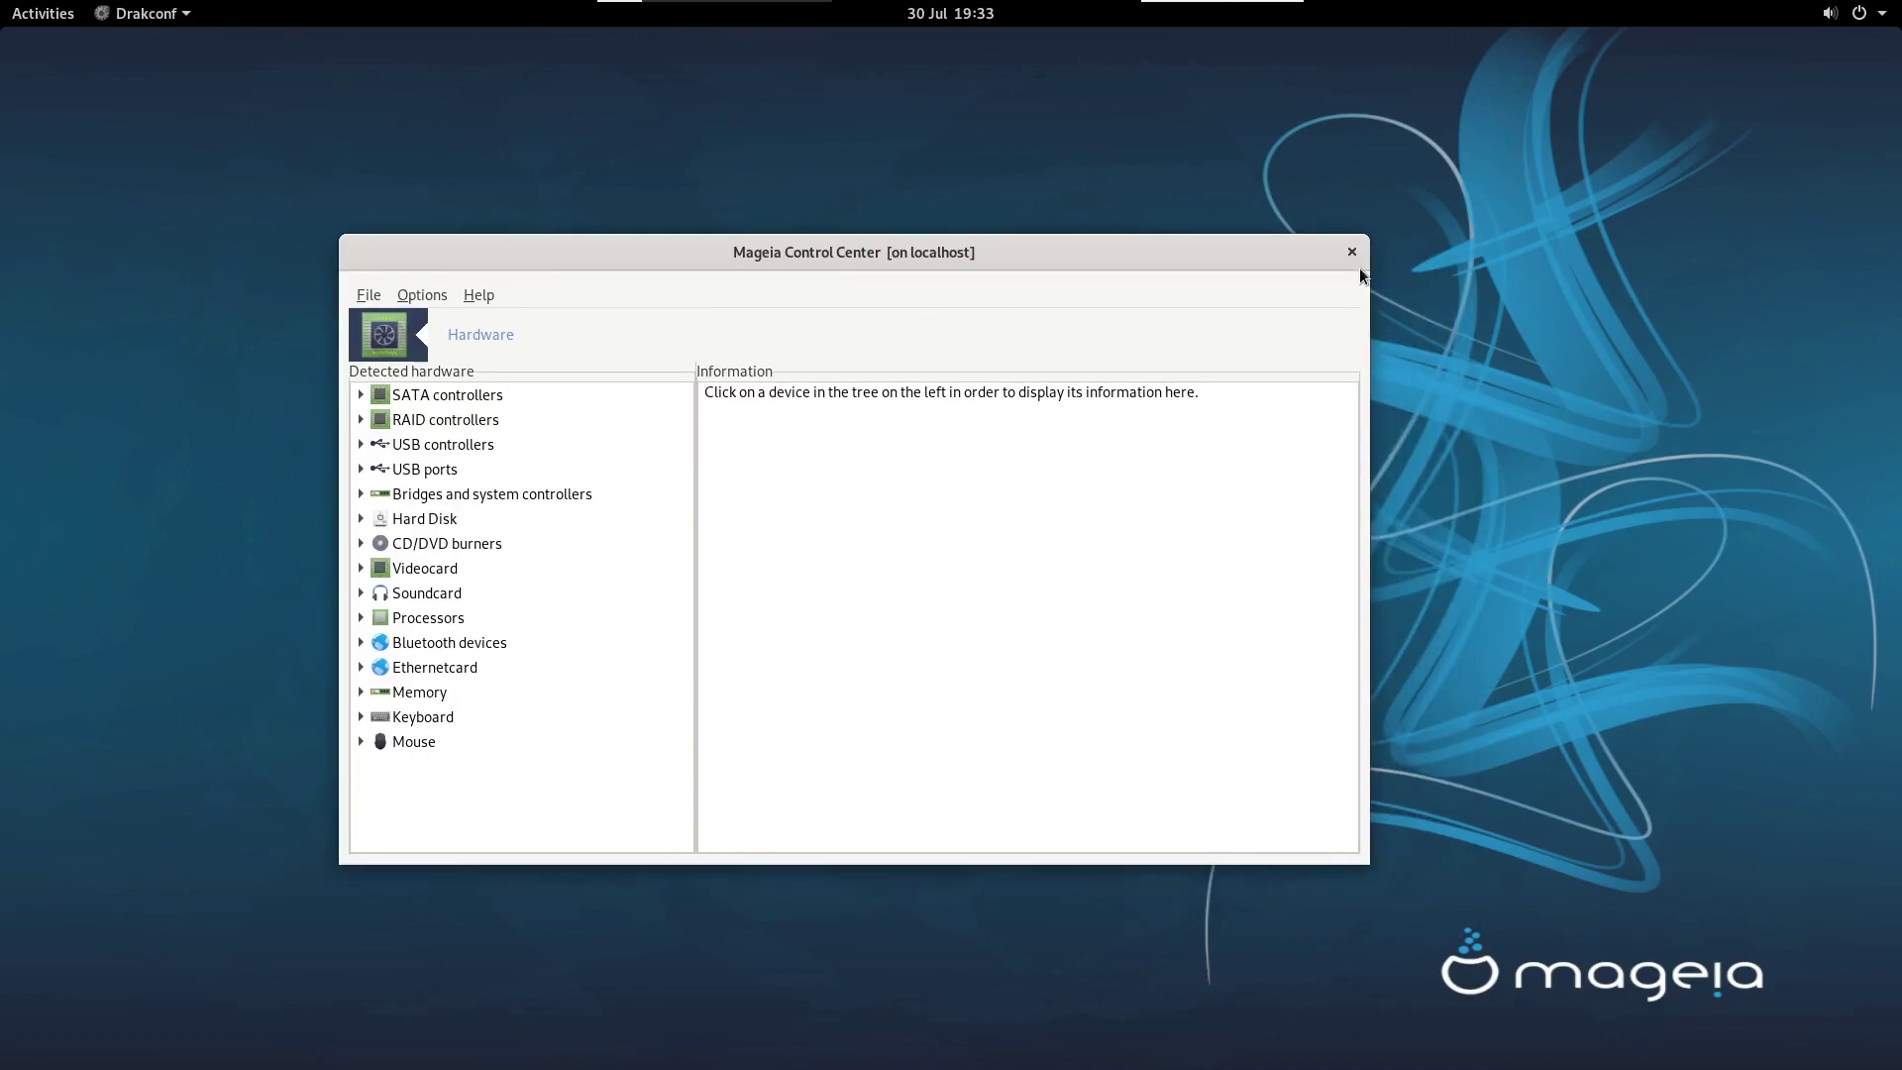
{"action": "left_click", "coordinate": [1353, 253]}
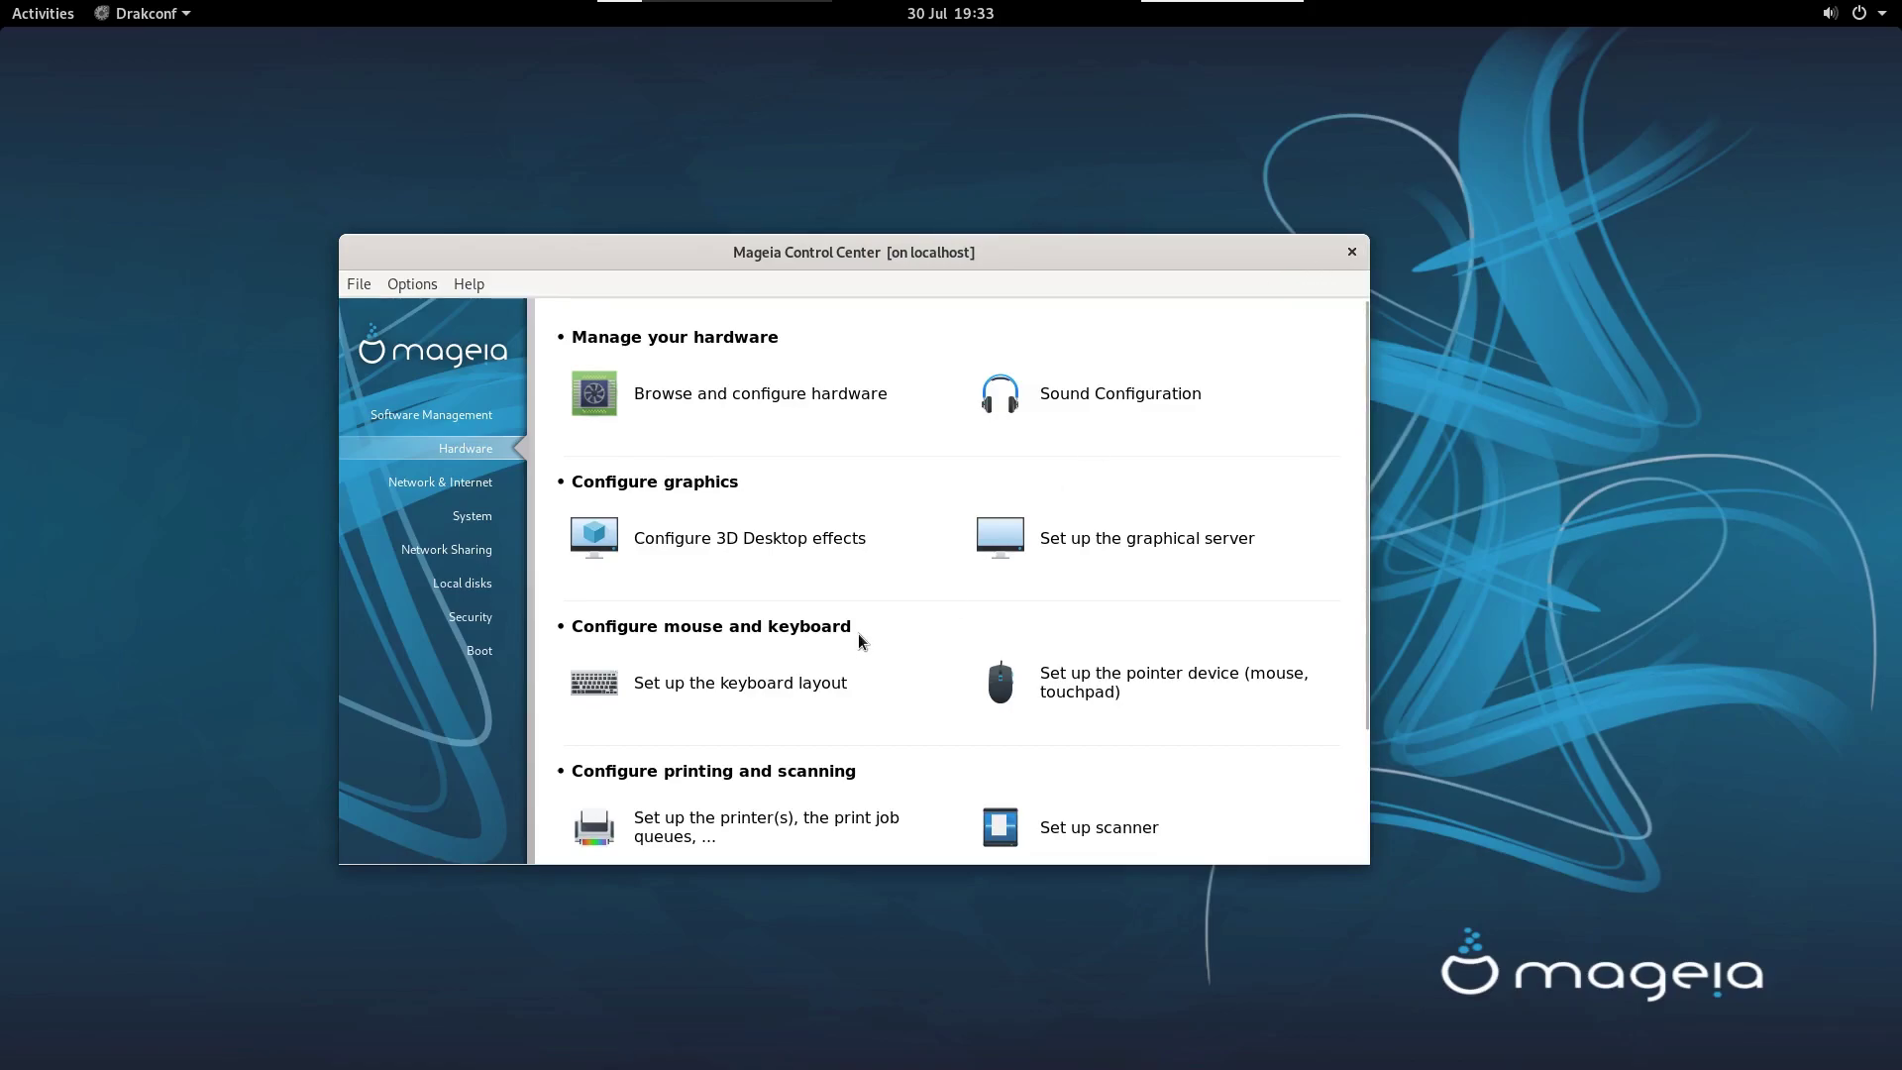
{"action": "scroll", "coordinate": [857, 633], "scroll_direction": "down", "scroll_amount": 3}
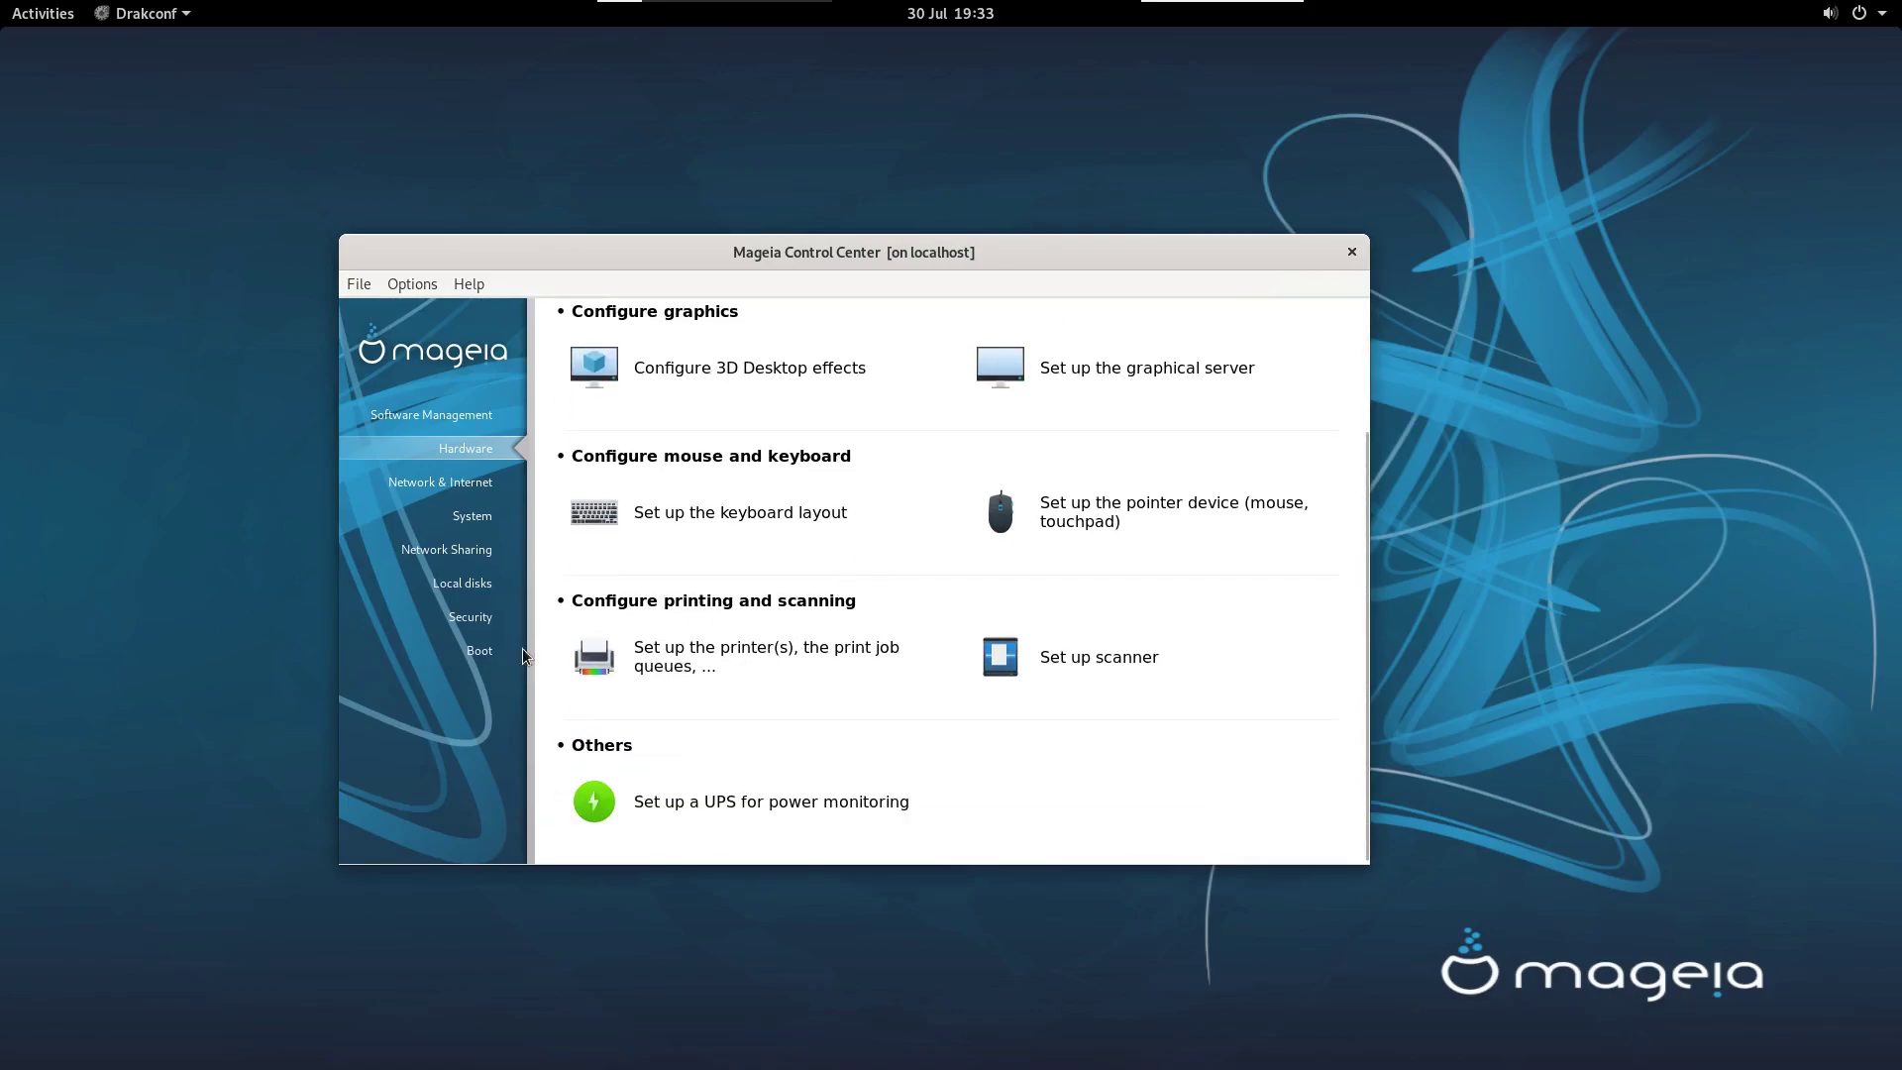
Step: Browse the Network & Internet, System and Network Sharing tools, then close the Control Center
{"action": "left_click", "coordinate": [473, 488]}
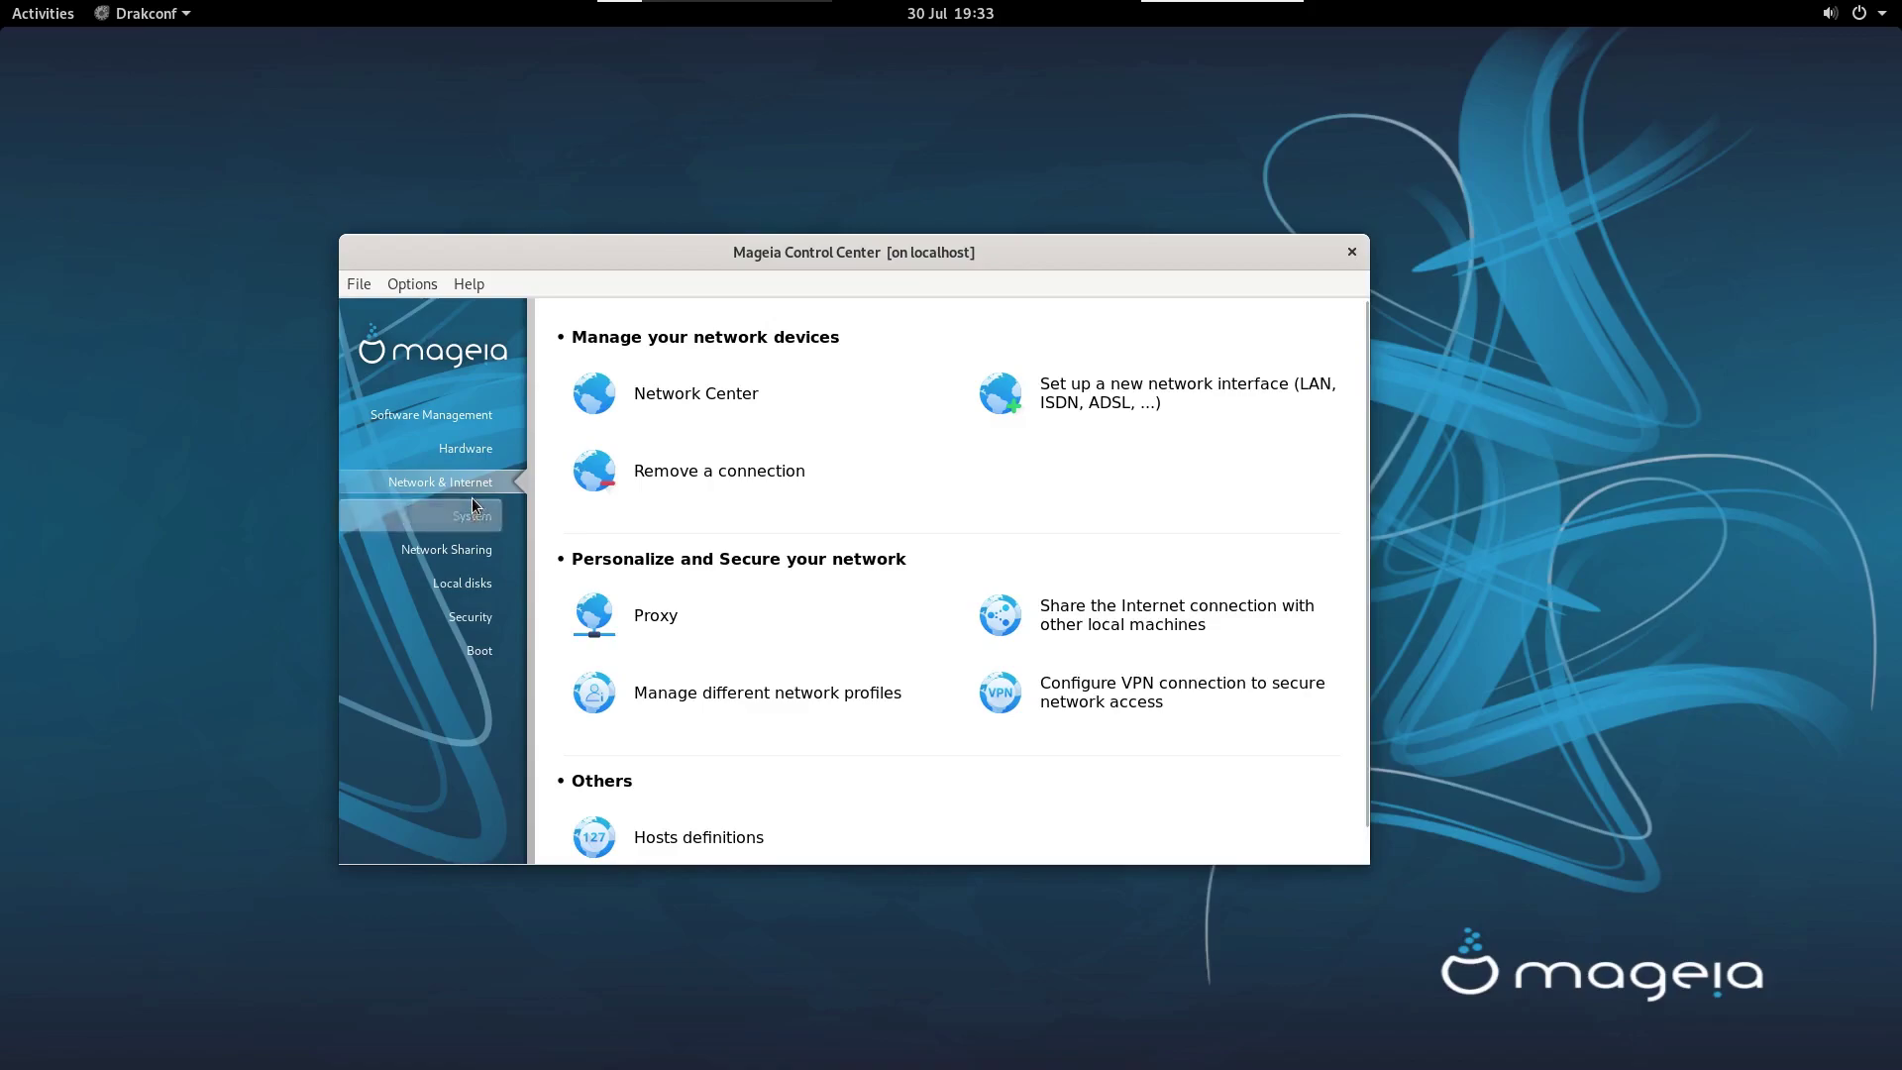
{"action": "left_click", "coordinate": [473, 507]}
{"action": "left_click", "coordinate": [481, 548]}
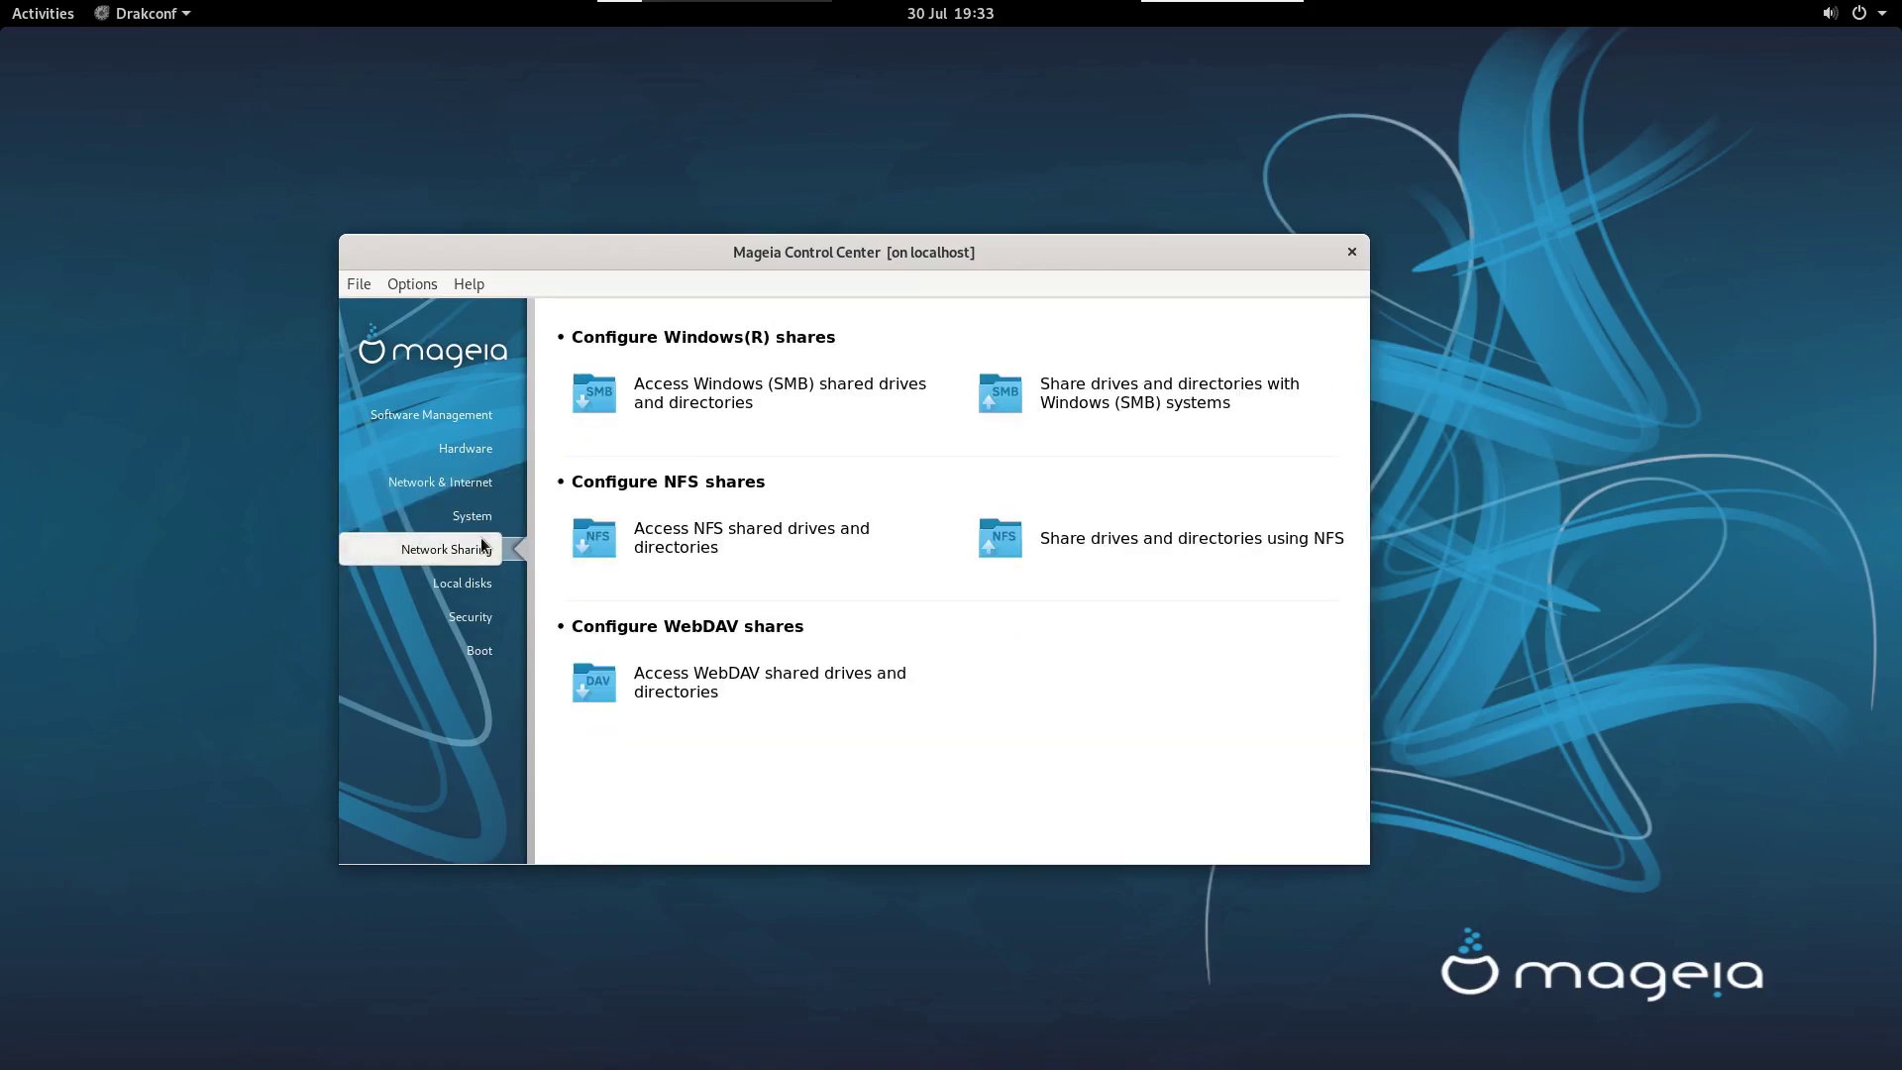
{"action": "left_click", "coordinate": [475, 515]}
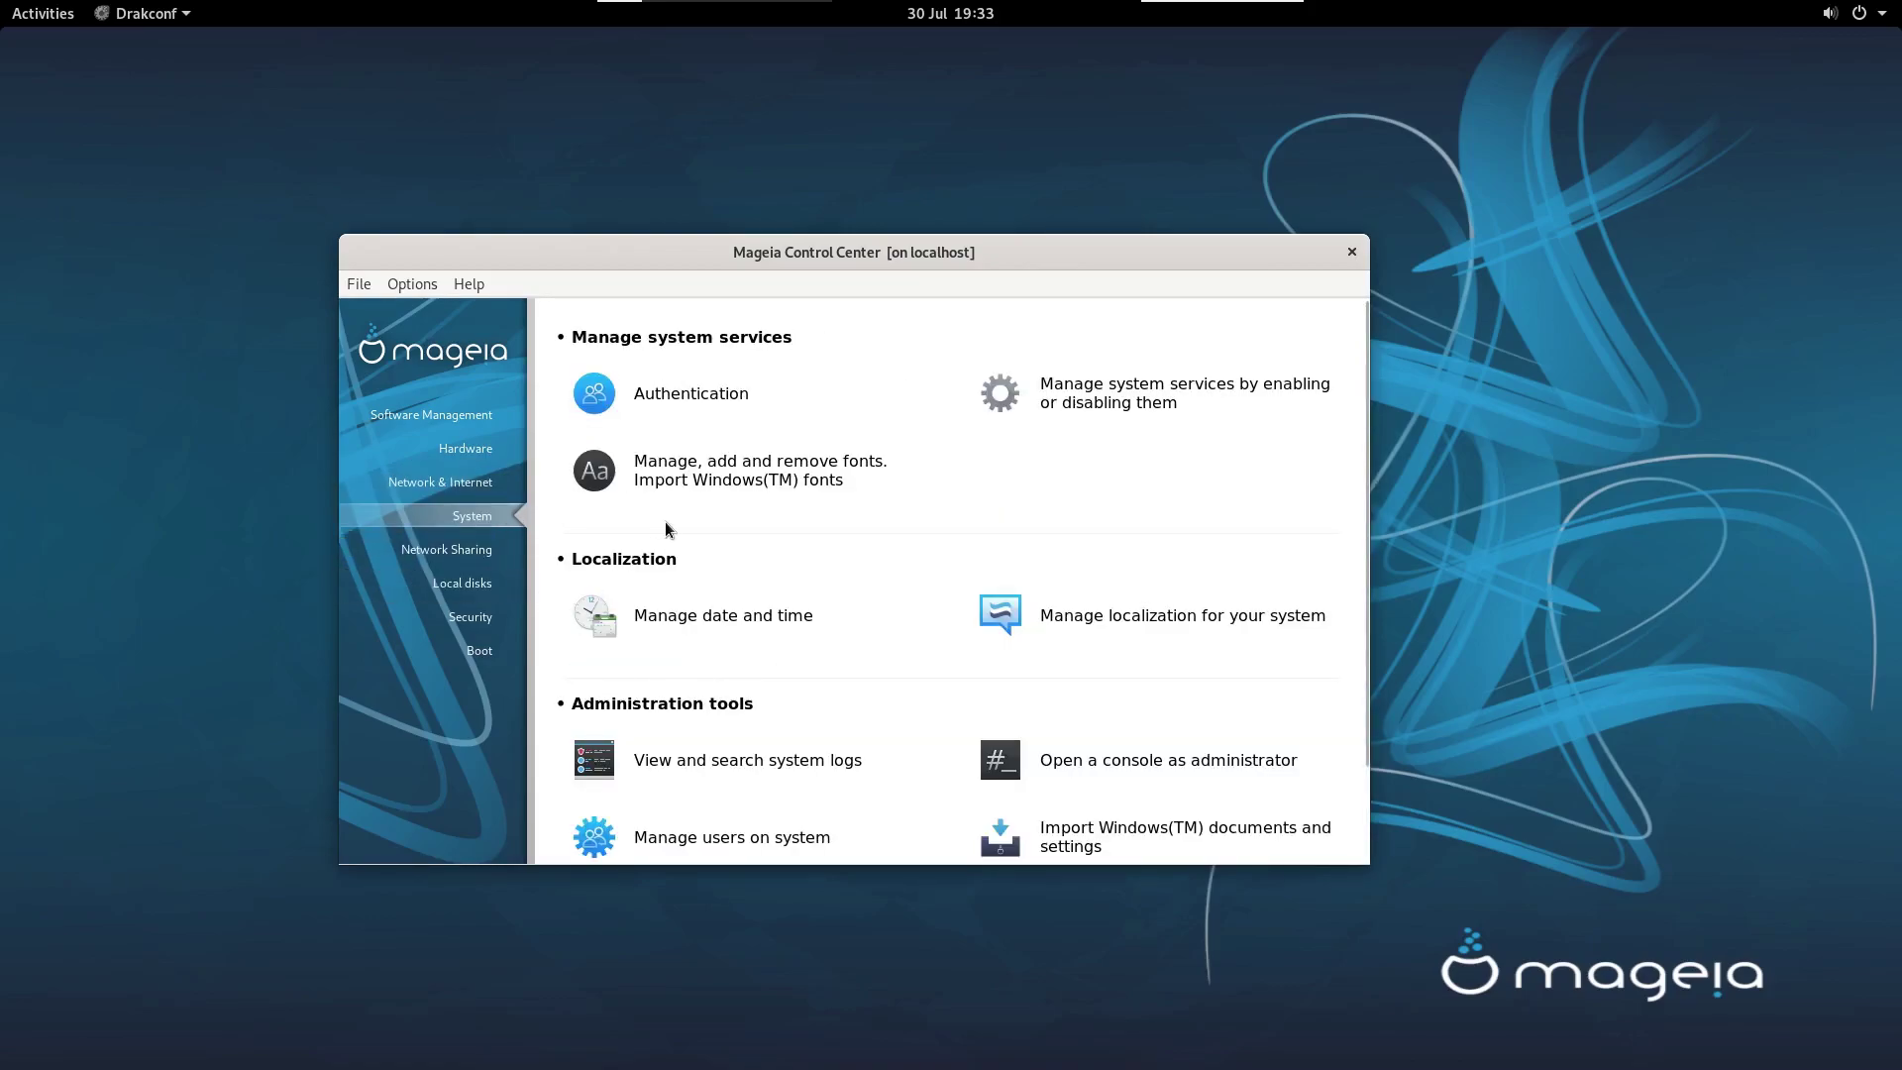
{"action": "scroll", "coordinate": [862, 614], "scroll_direction": "down", "scroll_amount": 2}
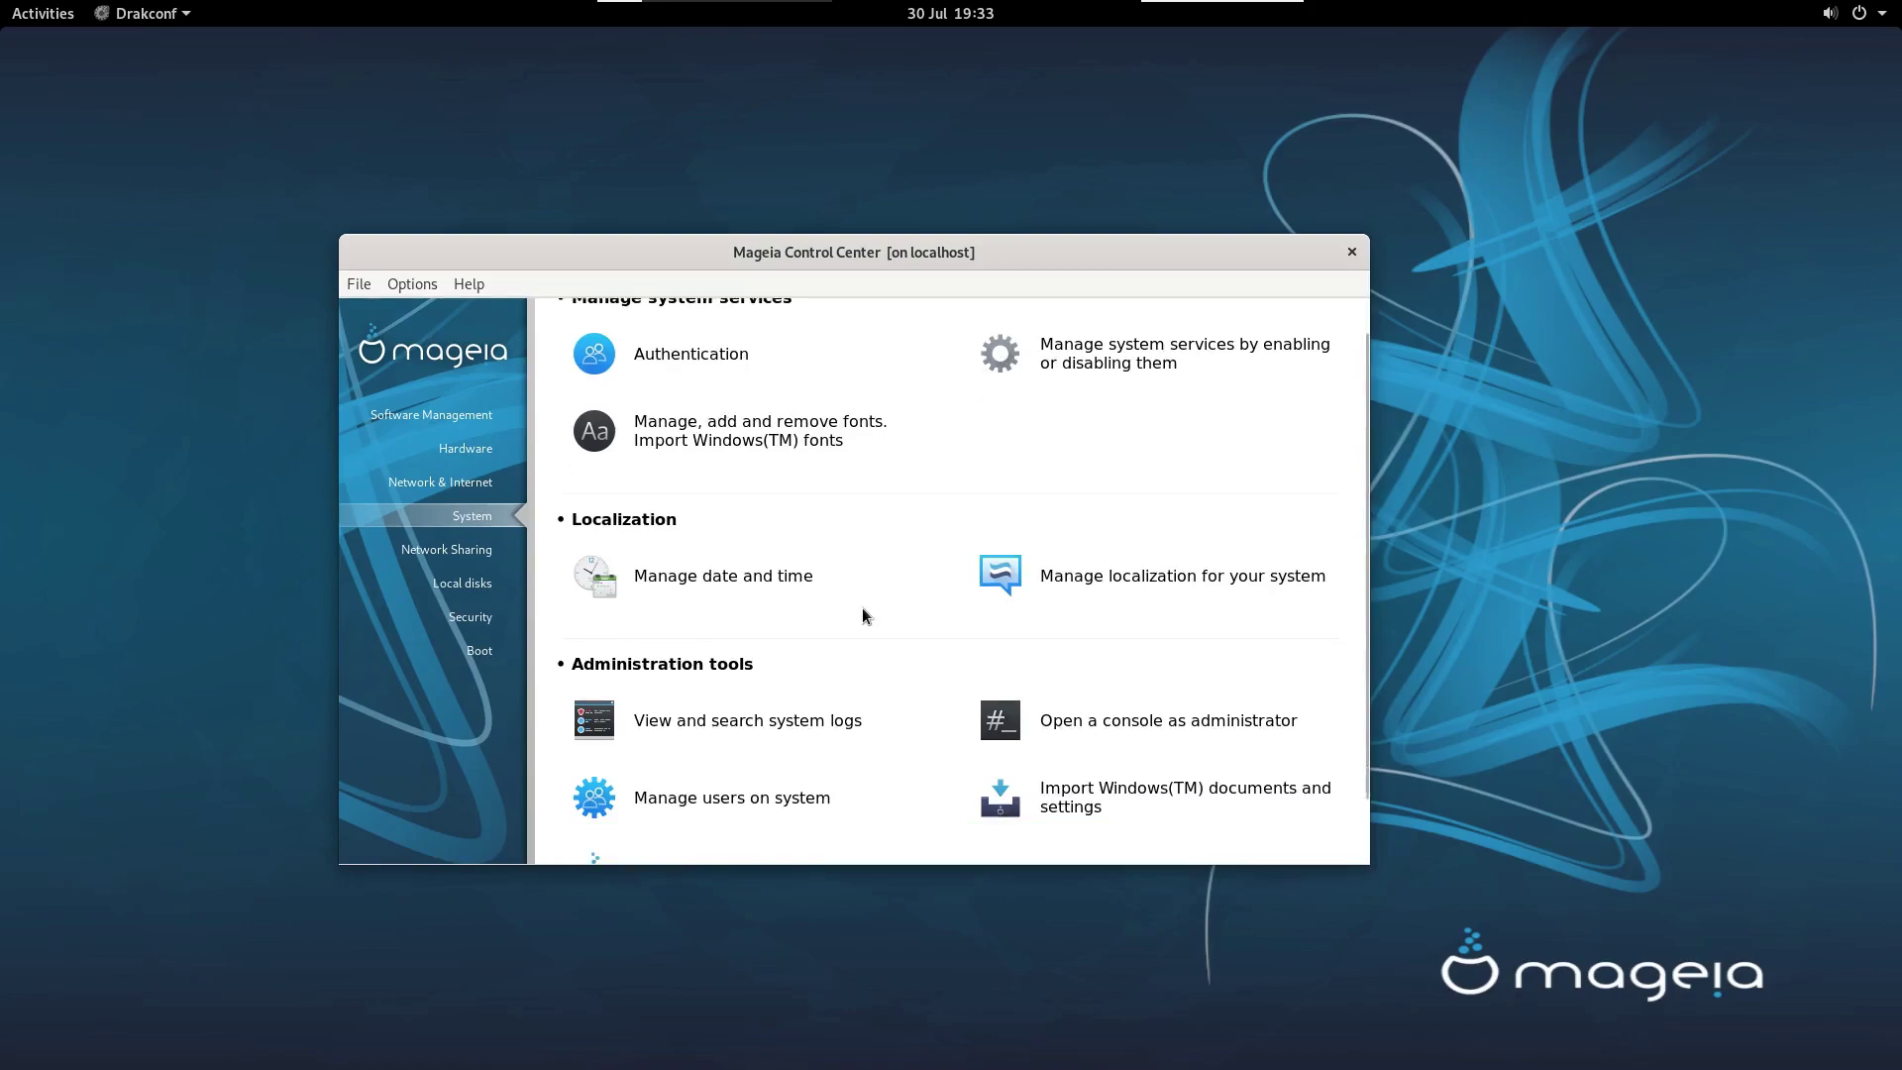
{"action": "scroll", "coordinate": [861, 614], "scroll_direction": "down", "scroll_amount": 2}
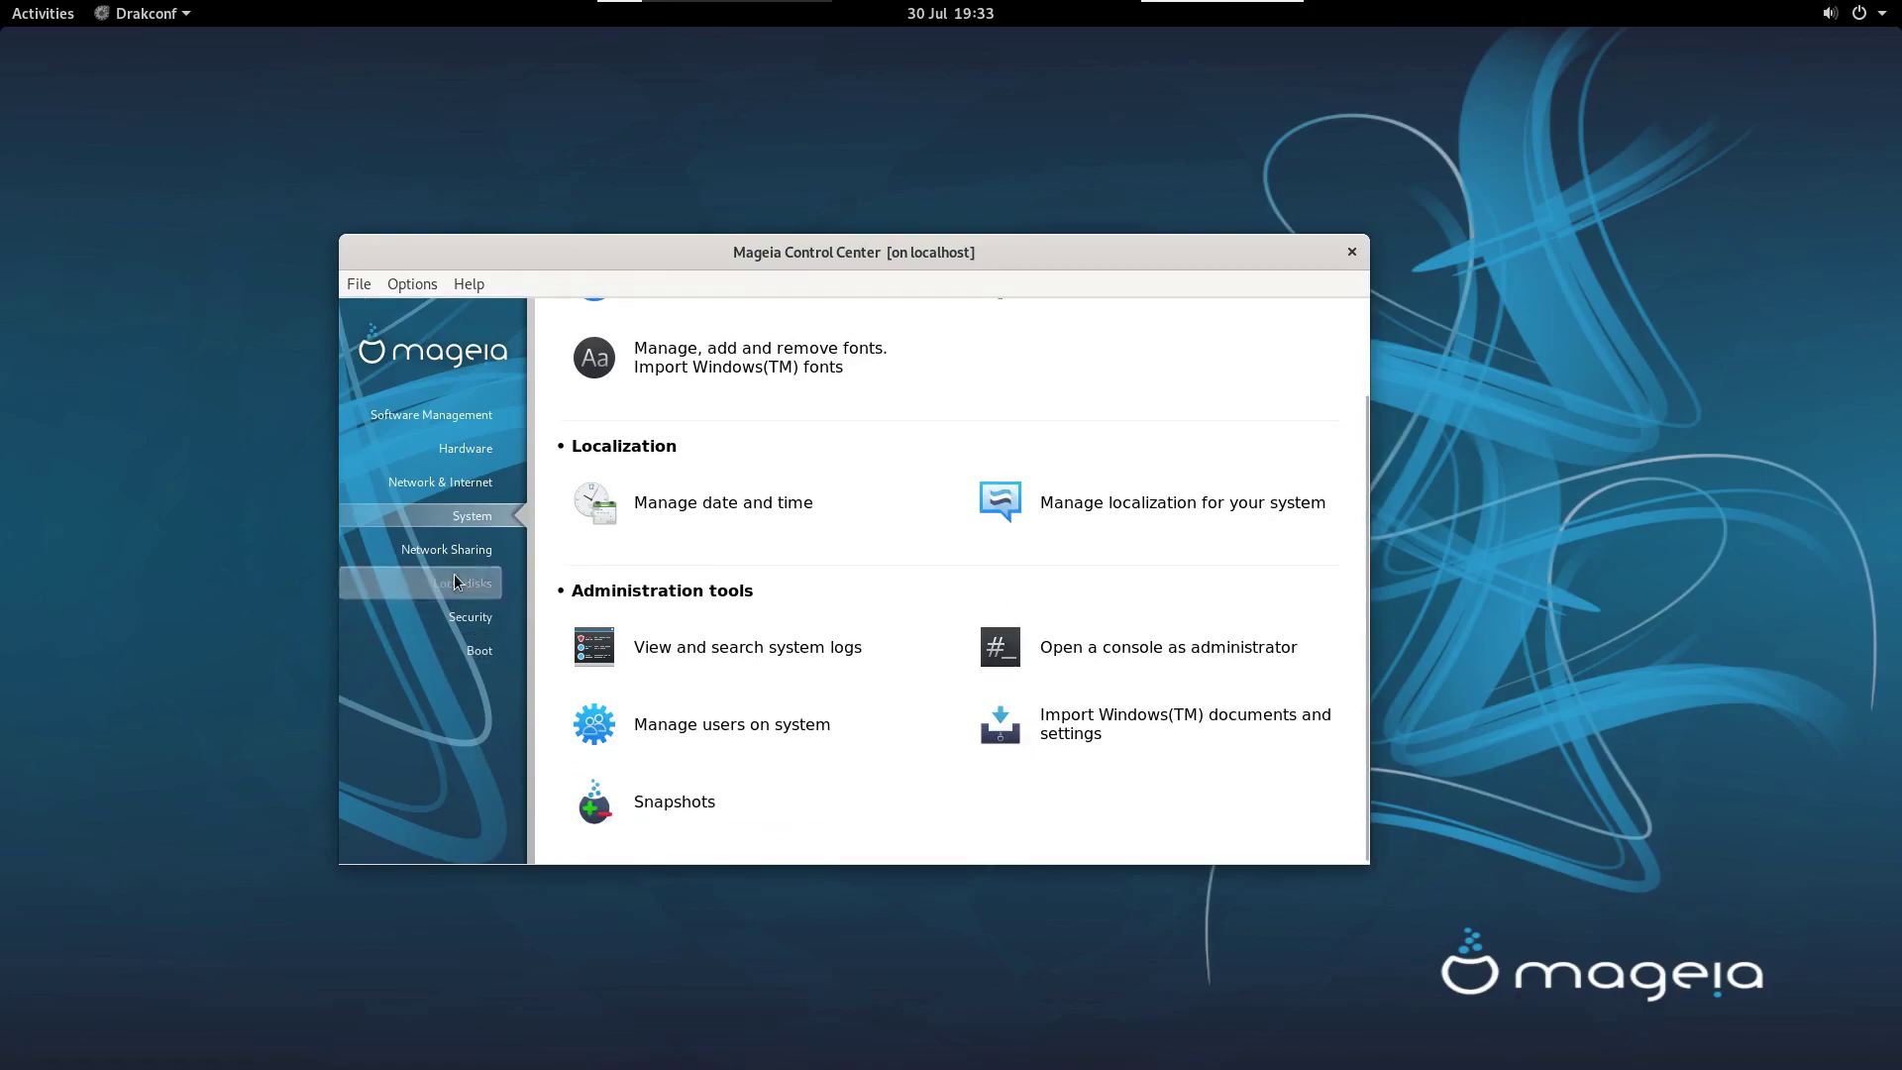
{"action": "scroll", "coordinate": [701, 620], "scroll_direction": "up", "scroll_amount": 3}
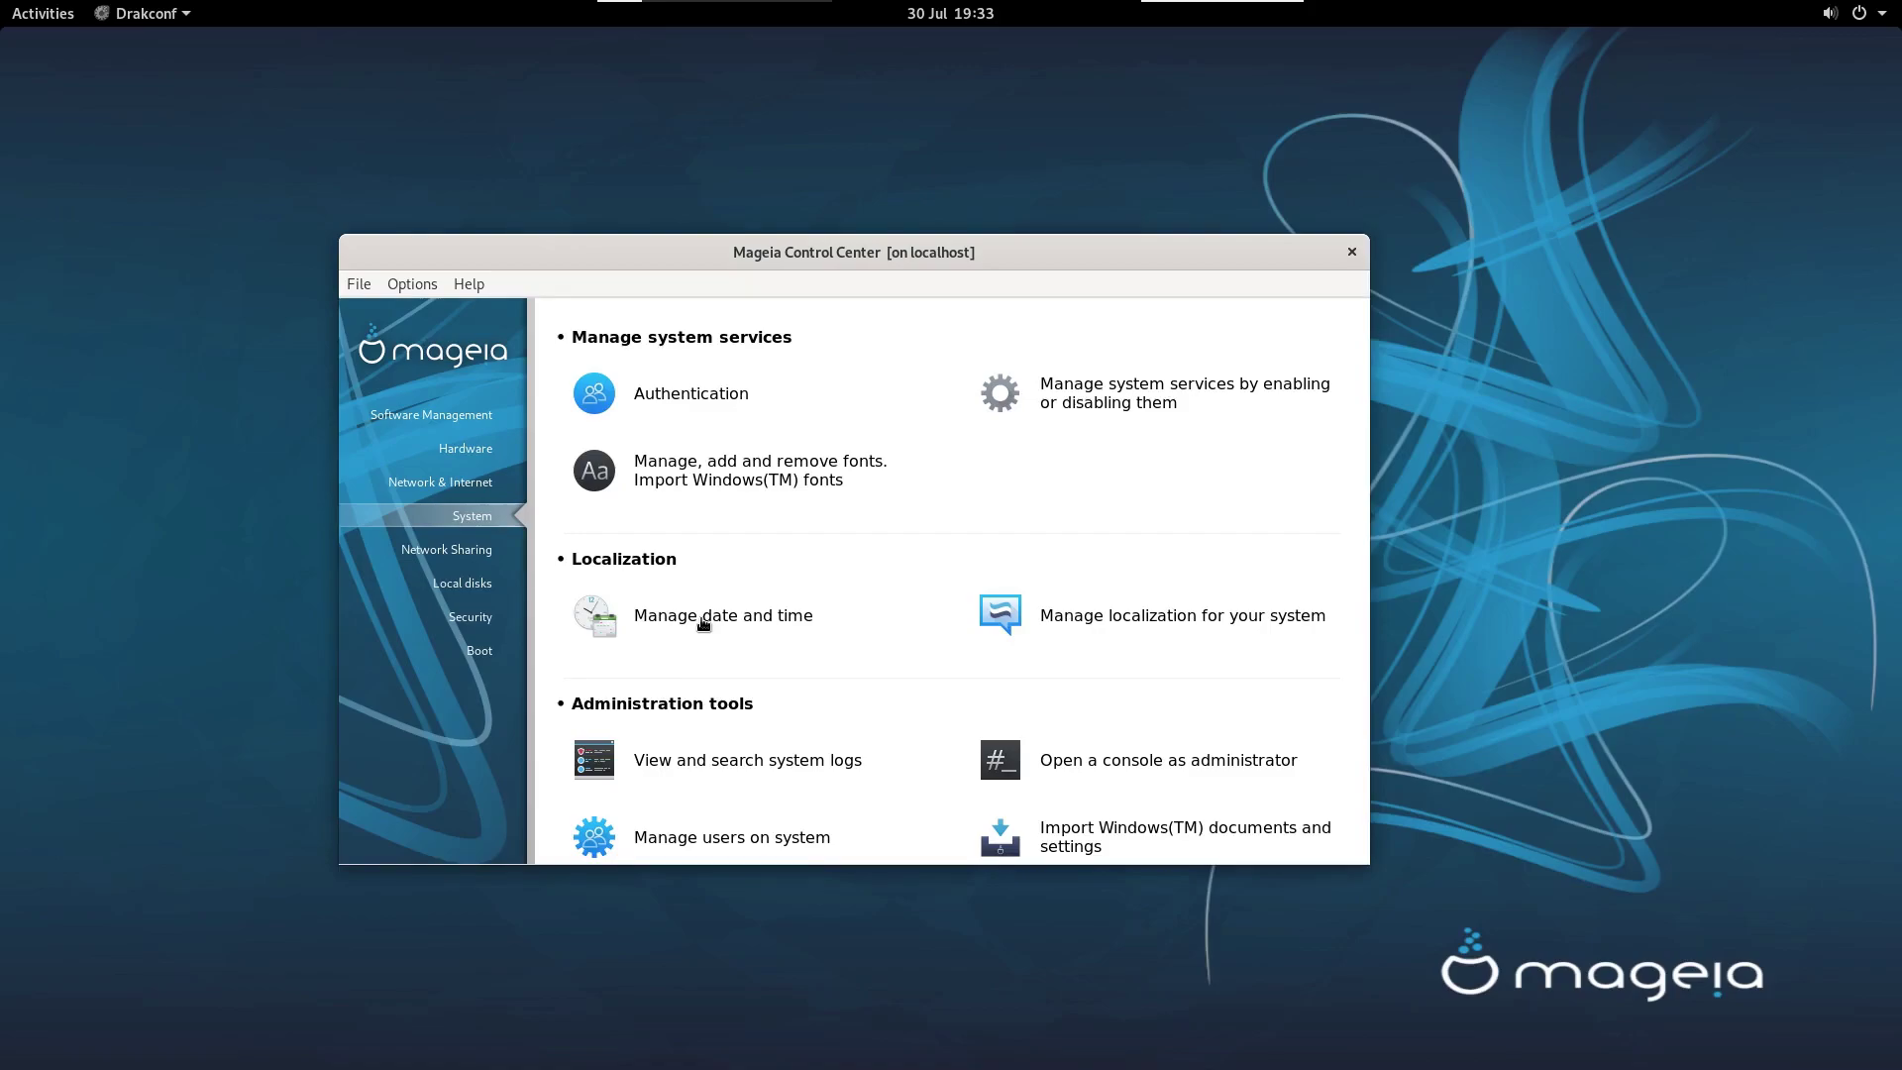
{"action": "left_click", "coordinate": [1349, 252]}
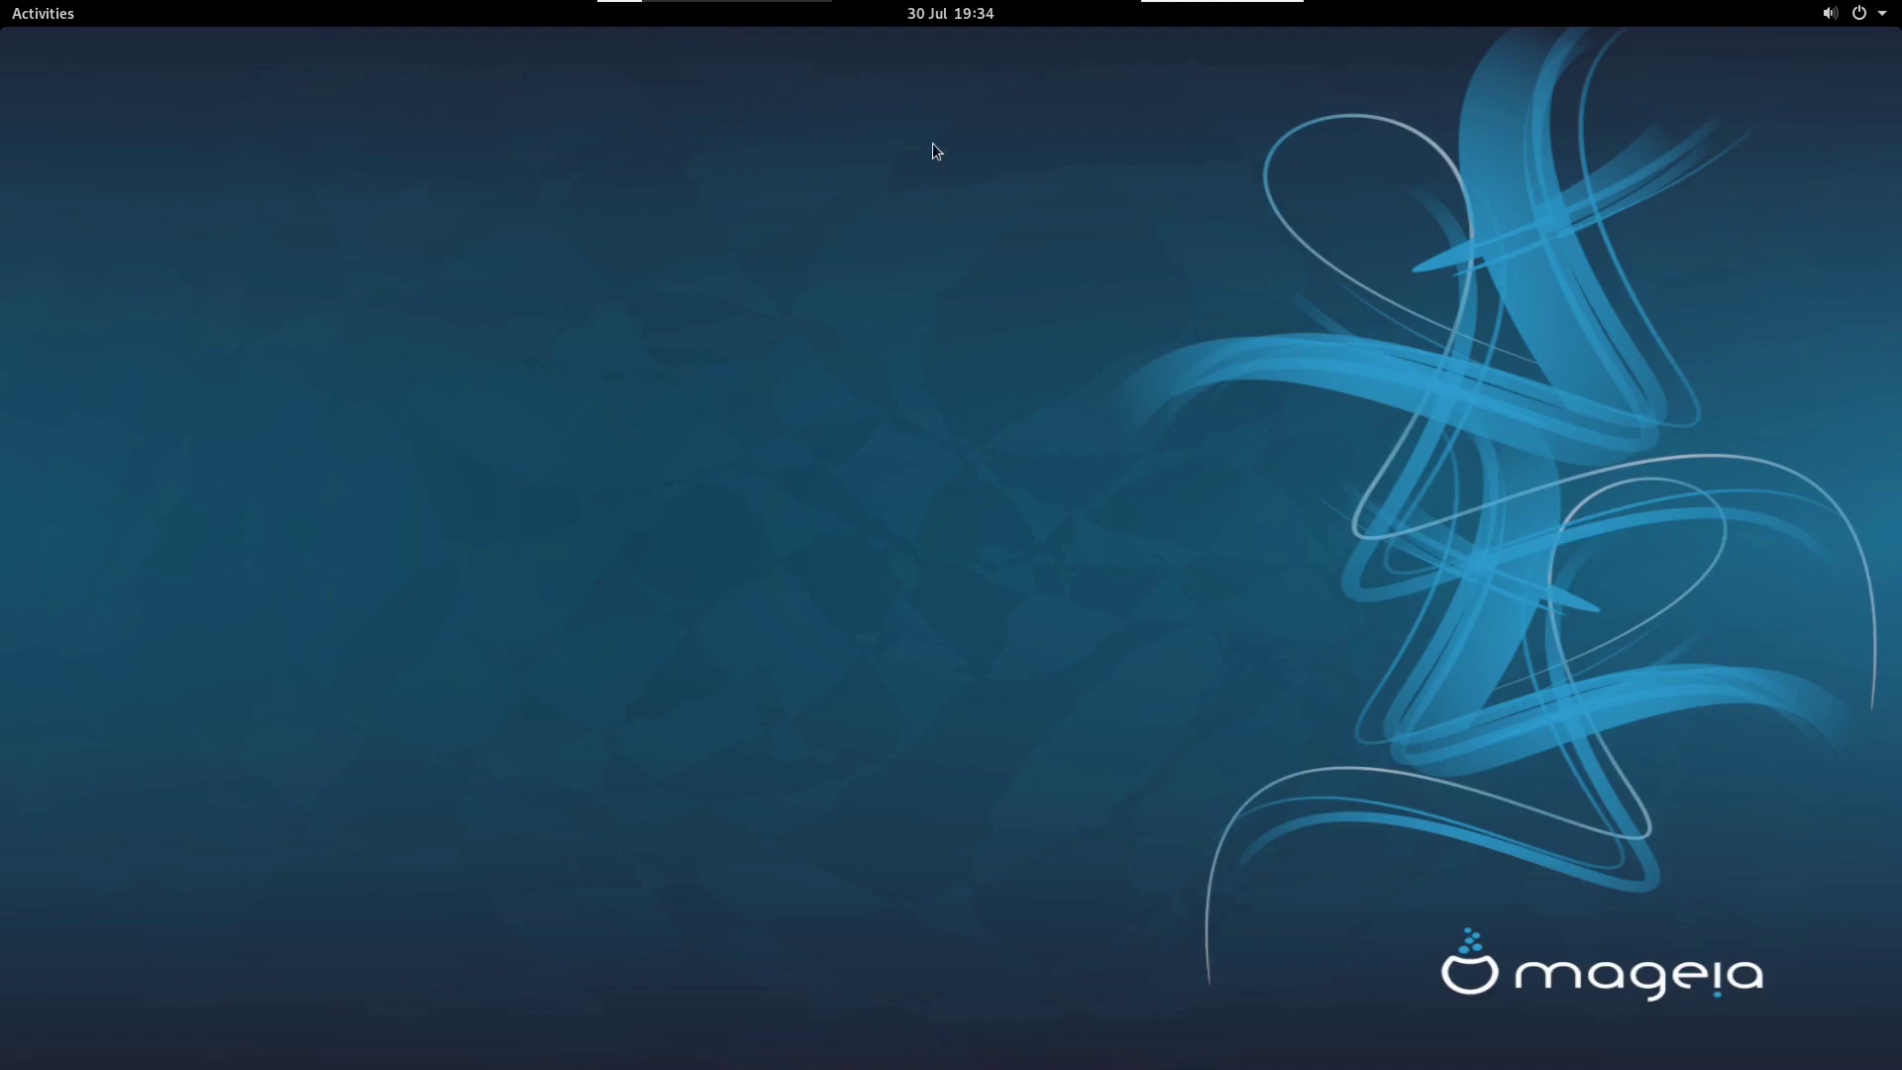
{"action": "left_click", "coordinate": [978, 24]}
{"action": "left_click", "coordinate": [979, 24]}
{"action": "left_click", "coordinate": [969, 16]}
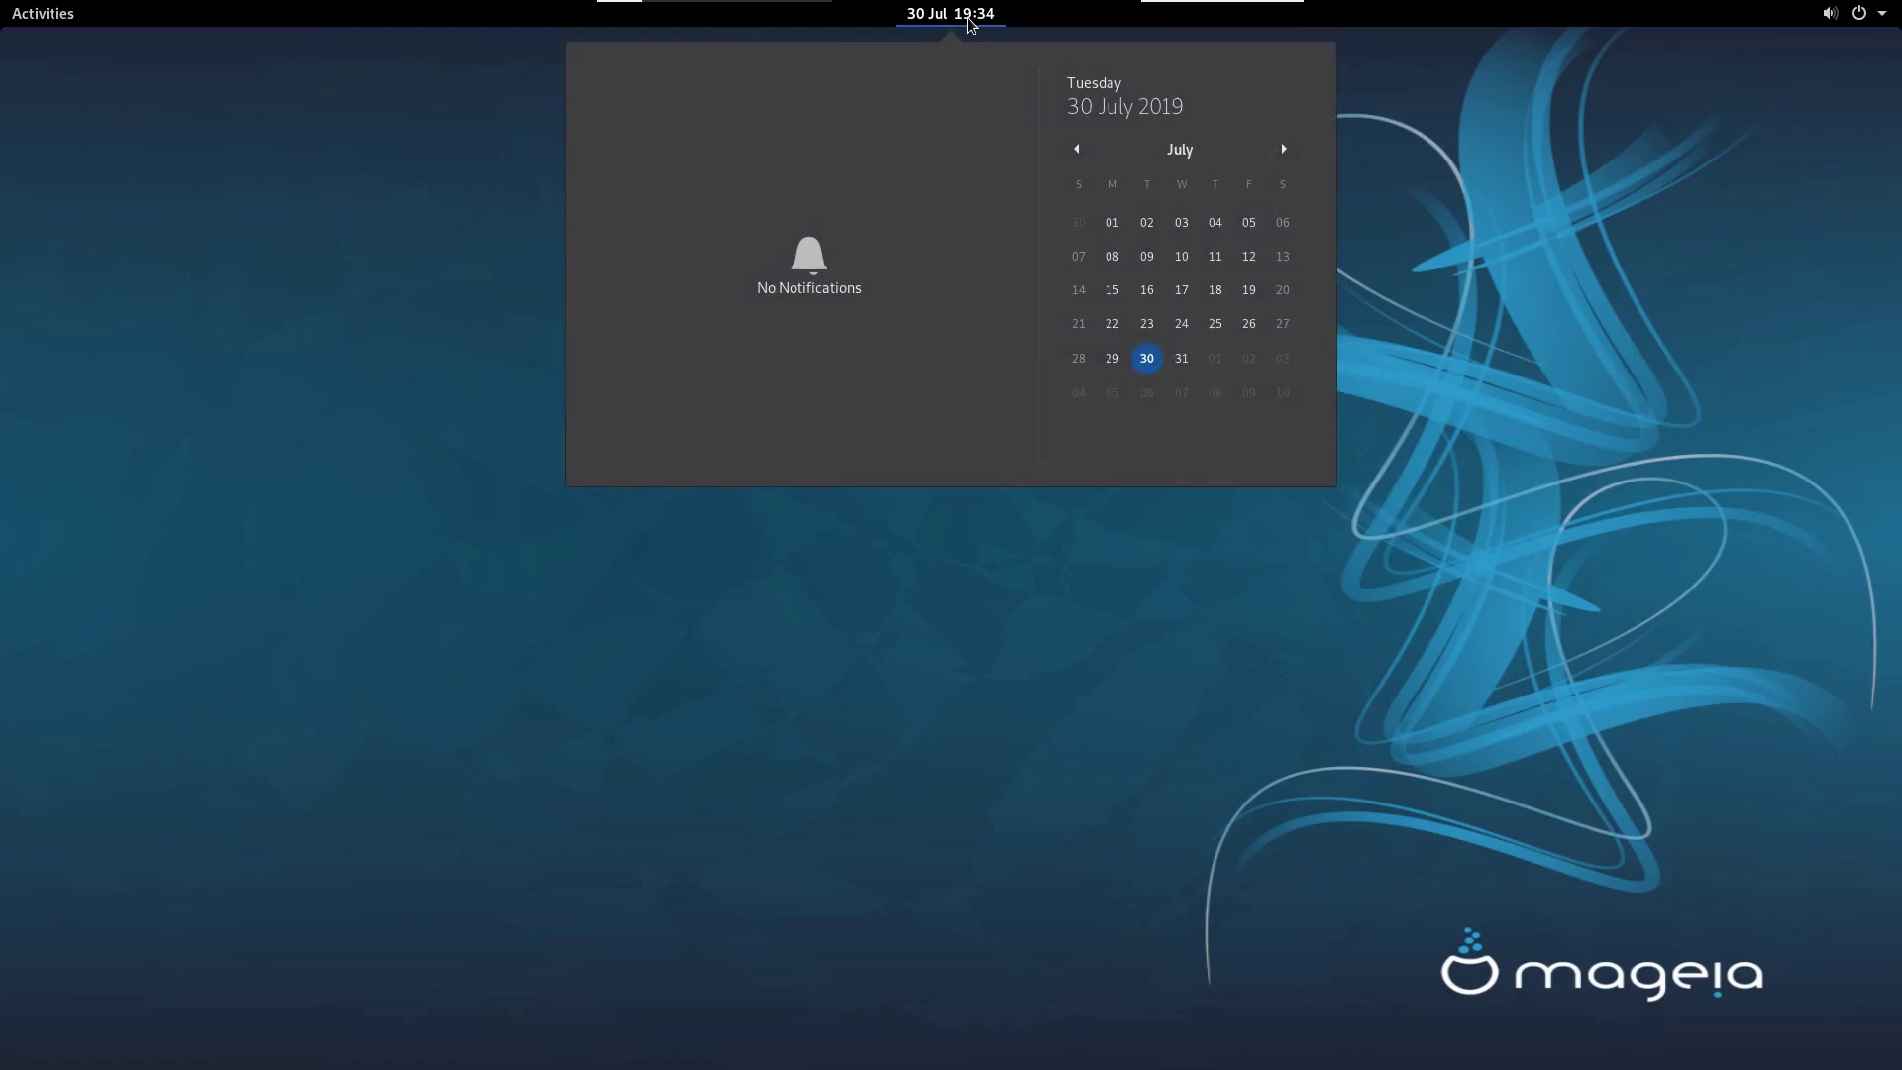
{"action": "left_click", "coordinate": [968, 16]}
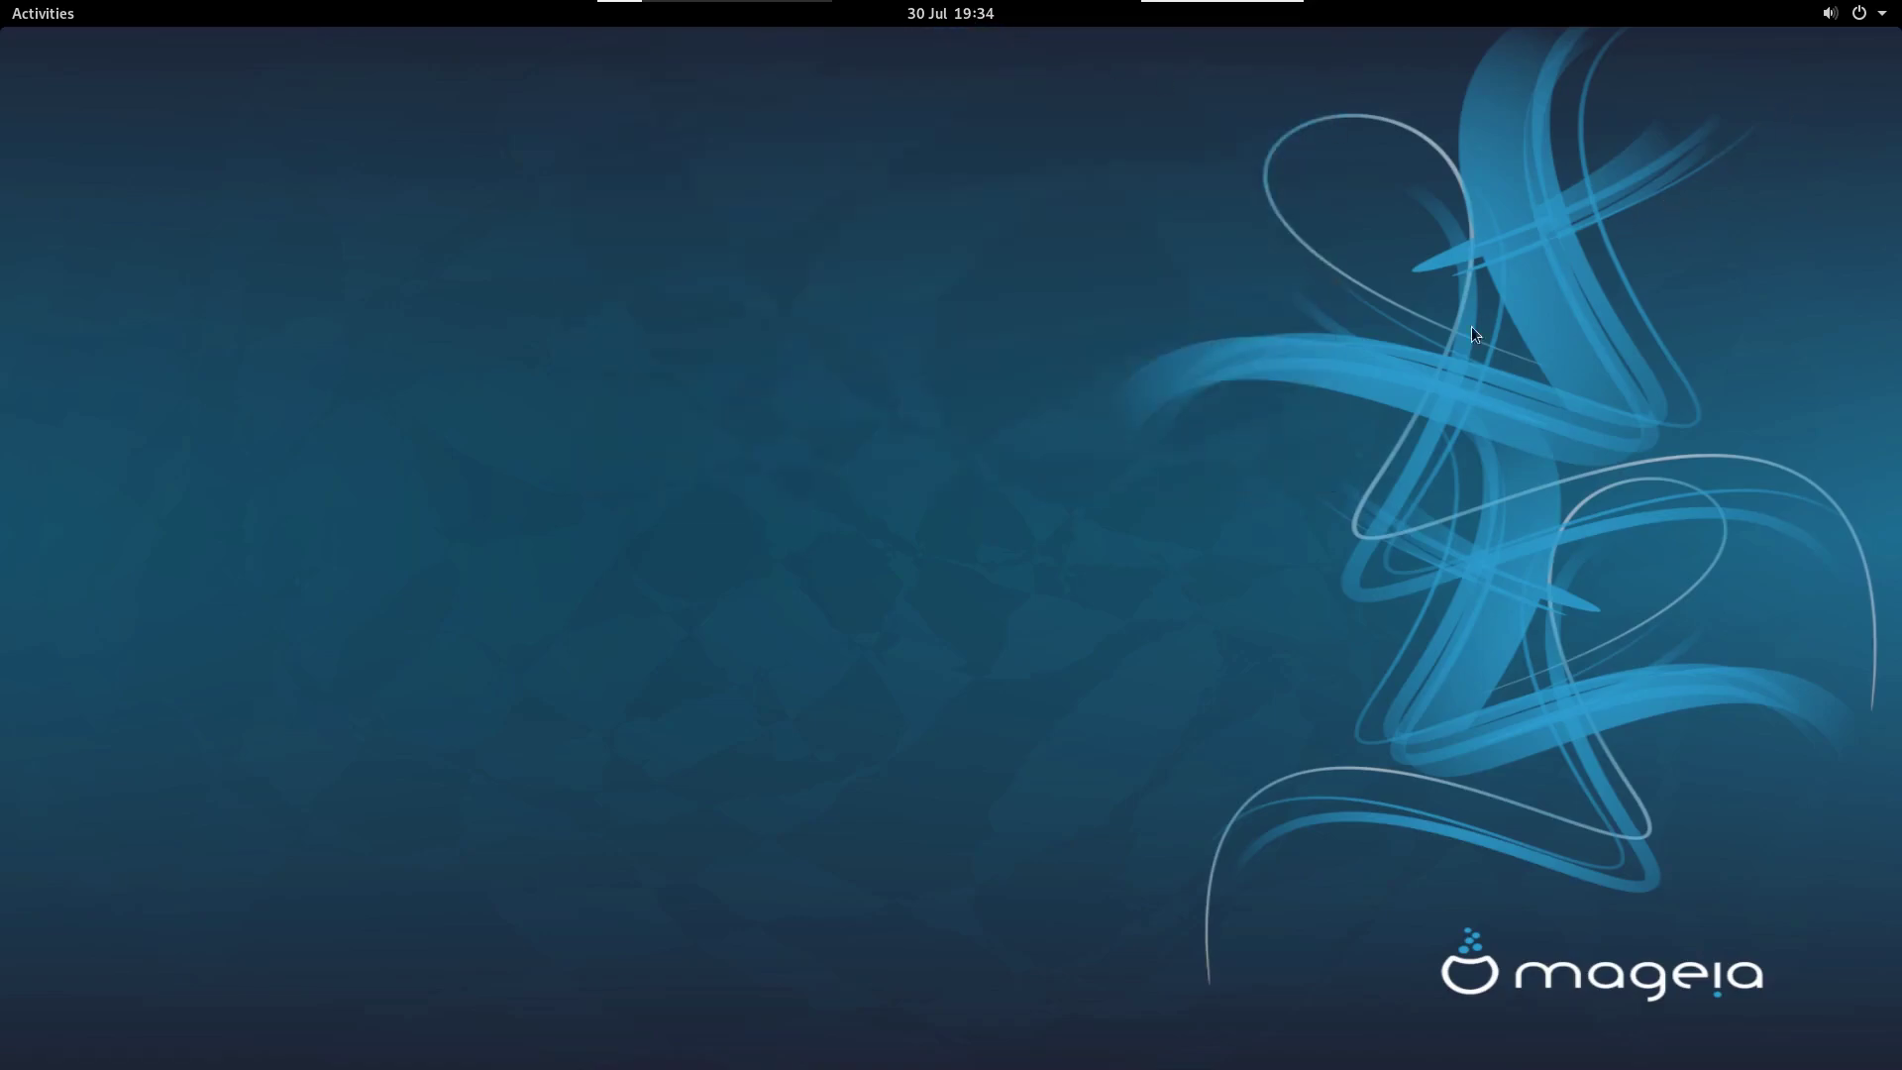